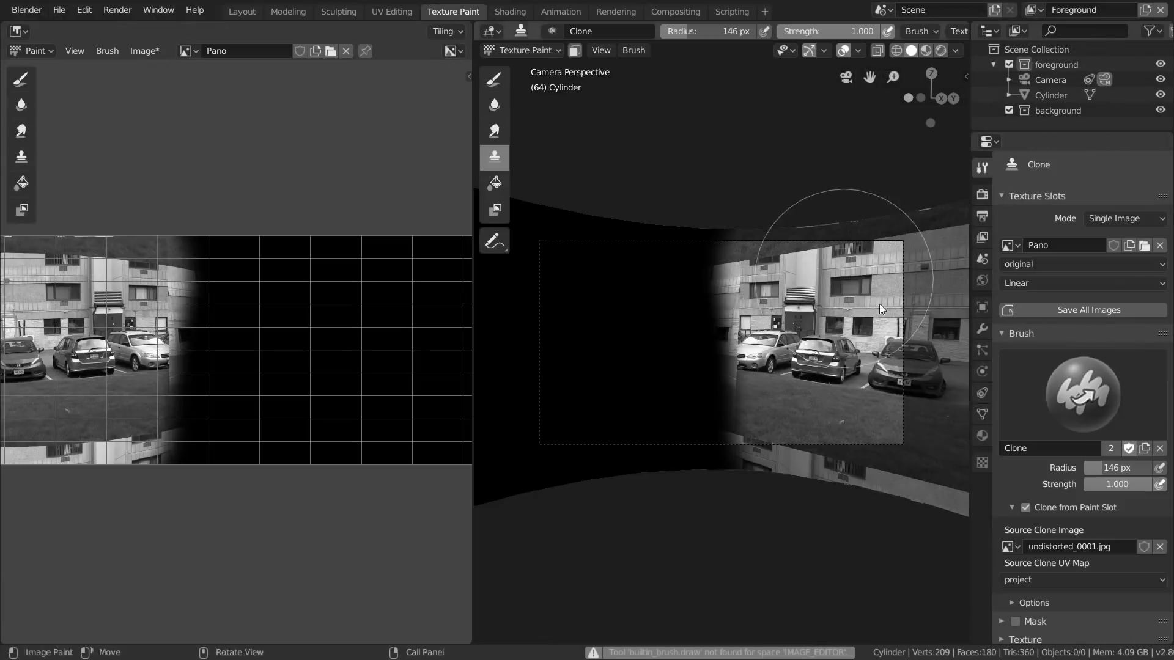
Set the source clone image to undistorted_0064.jpg and clone it onto the panorama cylinder.
left_click(1009, 546)
left_click(926, 504)
mouse_move(587, 398)
left_mouse_down()
mouse_move(663, 238)
mouse_move(698, 361)
left_mouse_up()
middle_click_drag(835, 267, 796, 167, "ctrl")
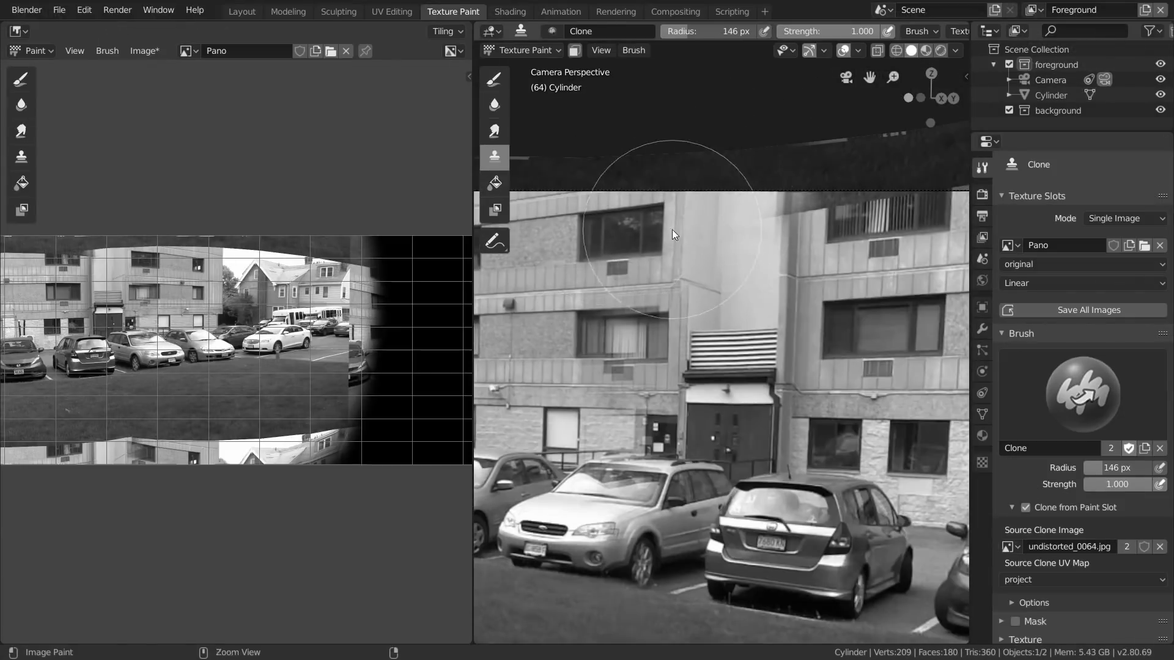
scroll(611, 489, "down", 4)
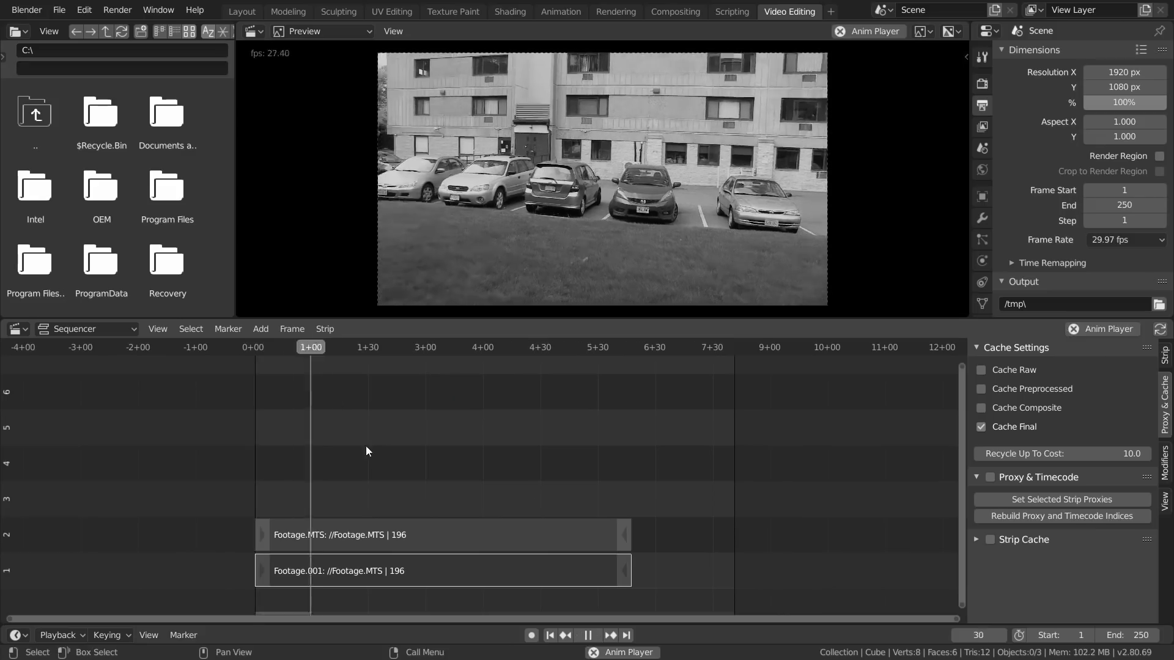
Add the Video Editing workspace to the default scene.
left_click(631, 350)
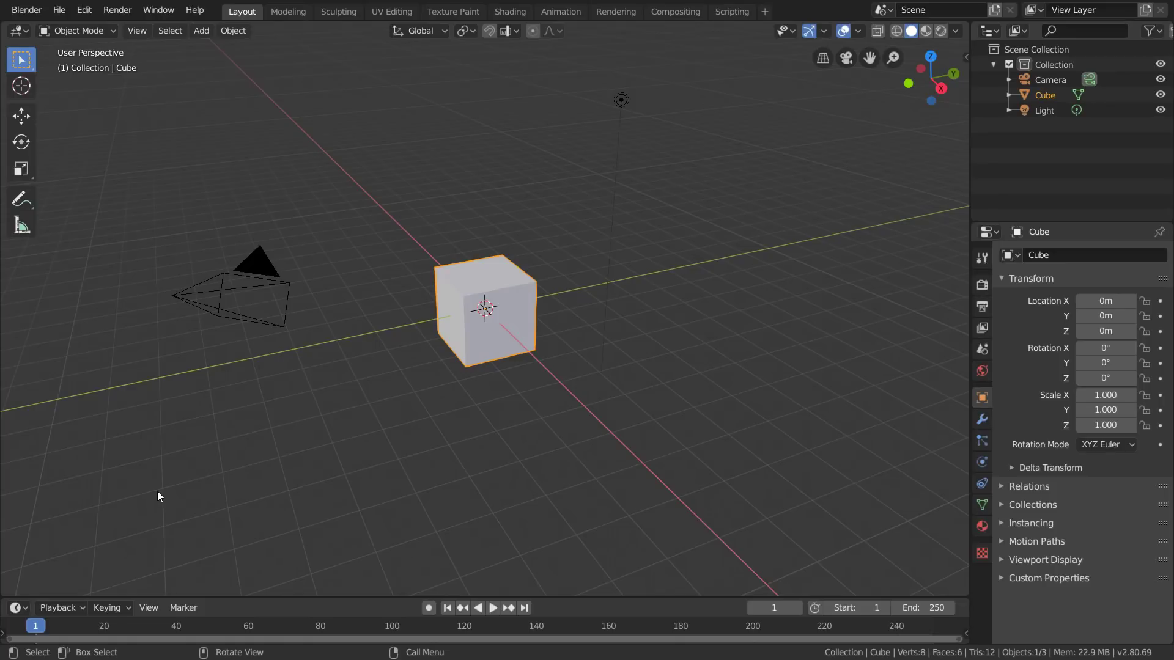
left_click(764, 11)
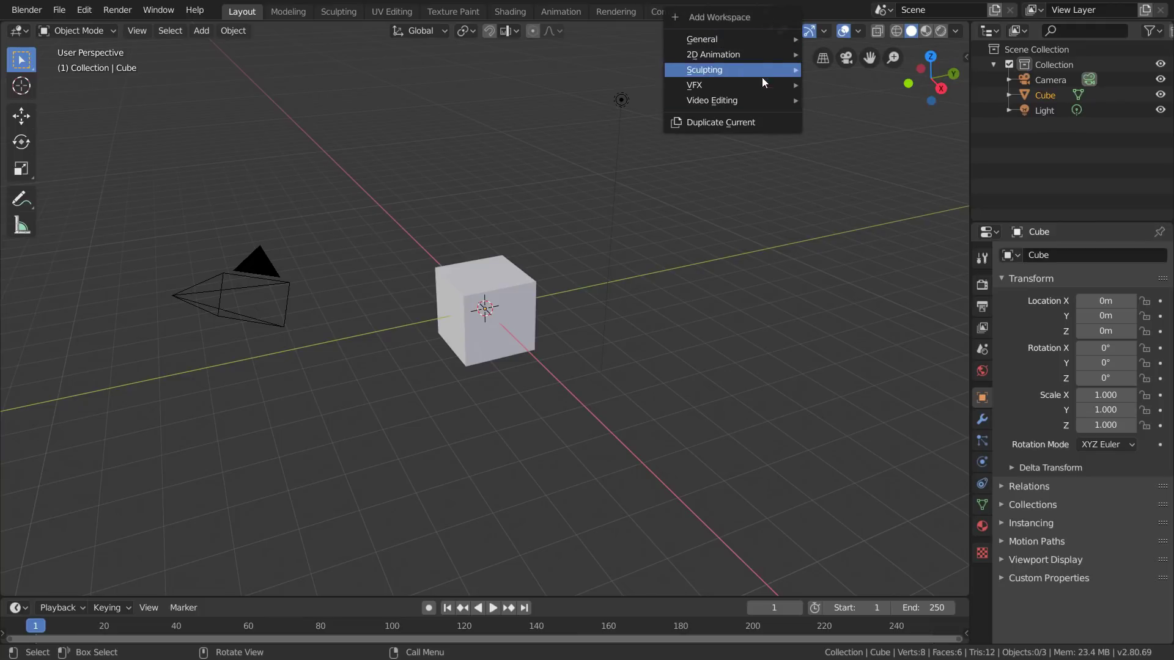
mouse_move(734, 101)
left_click(837, 116)
Add Footage.MTS from the Desktop as a movie strip in the sequencer and briefly play it back.
left_click(267, 333)
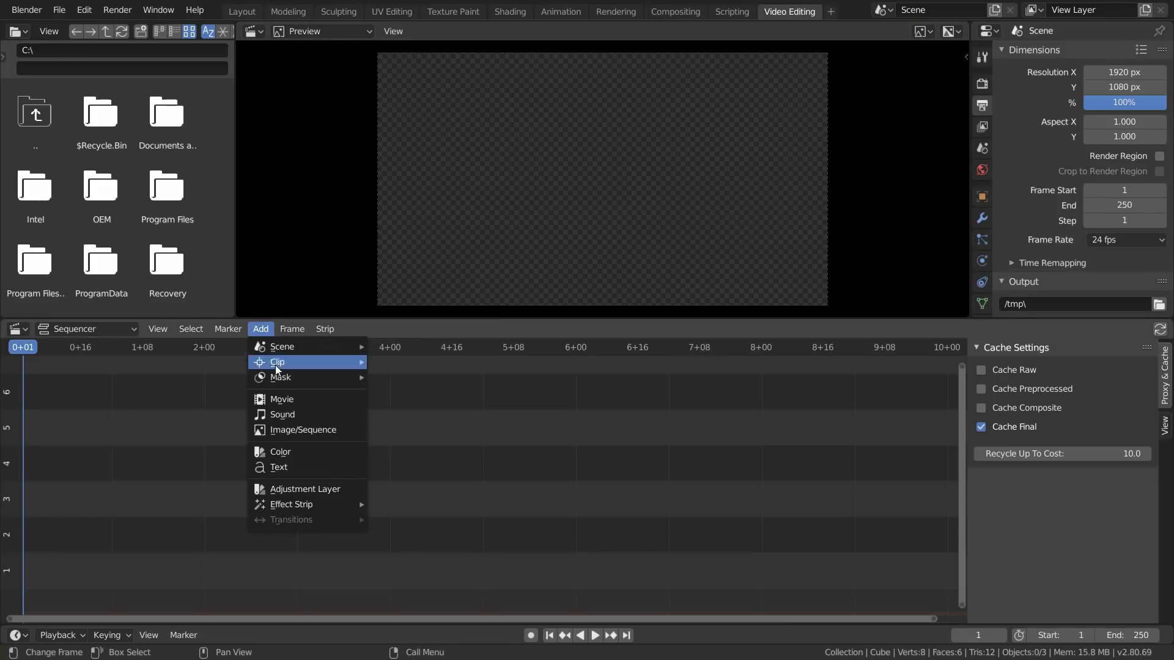
left_click(269, 400)
double_click(230, 254)
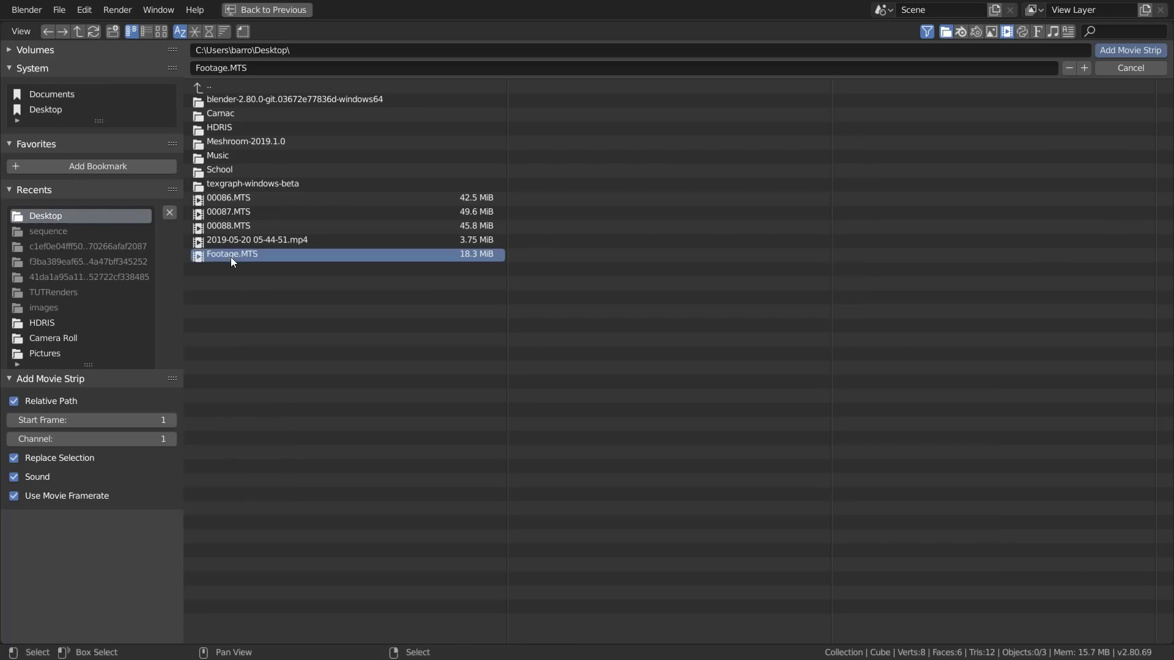
key("space")
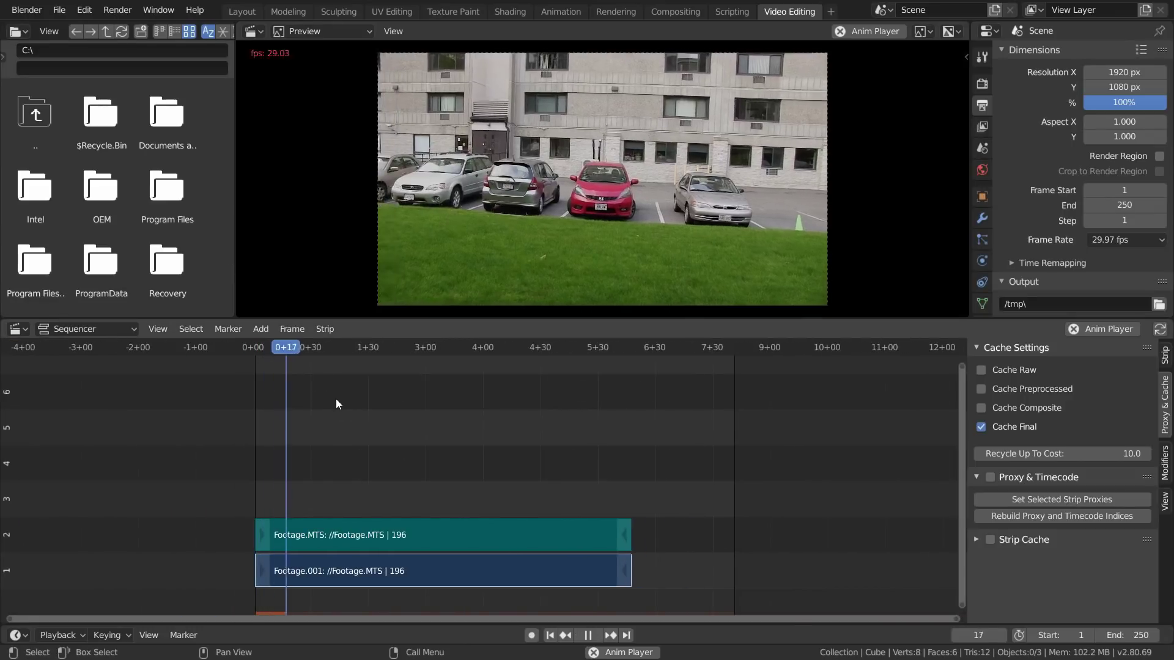
key("space")
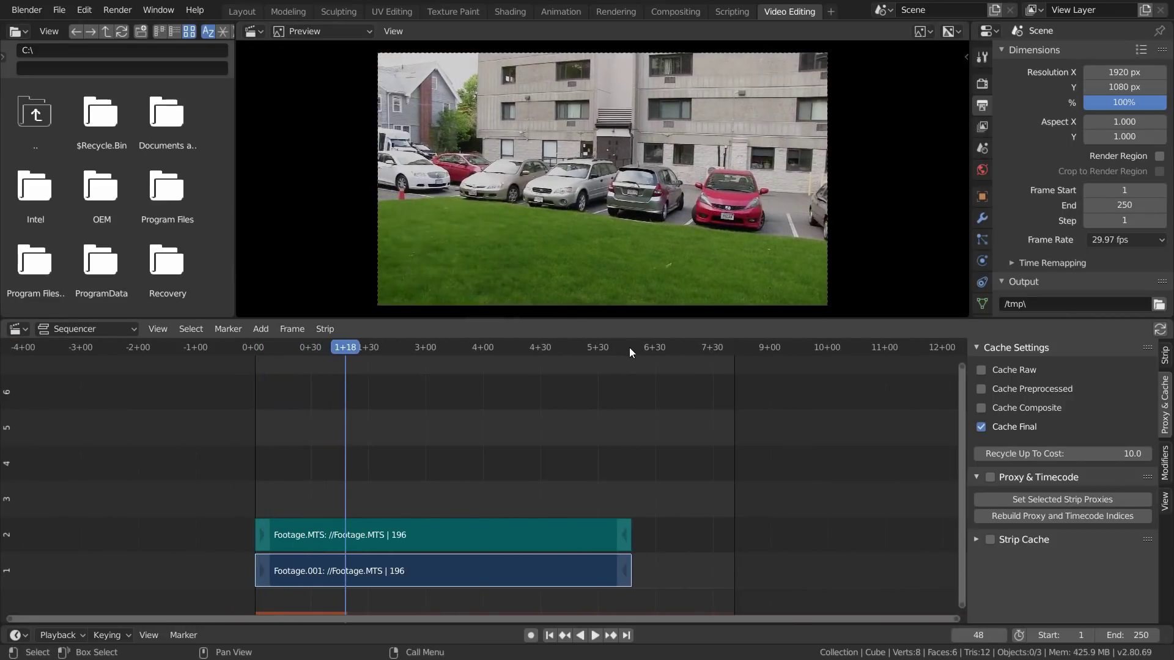
Find the footage's last frame on the timeline and set the scene's end frame to 195.
left_click(629, 348)
key("space")
key("Left")
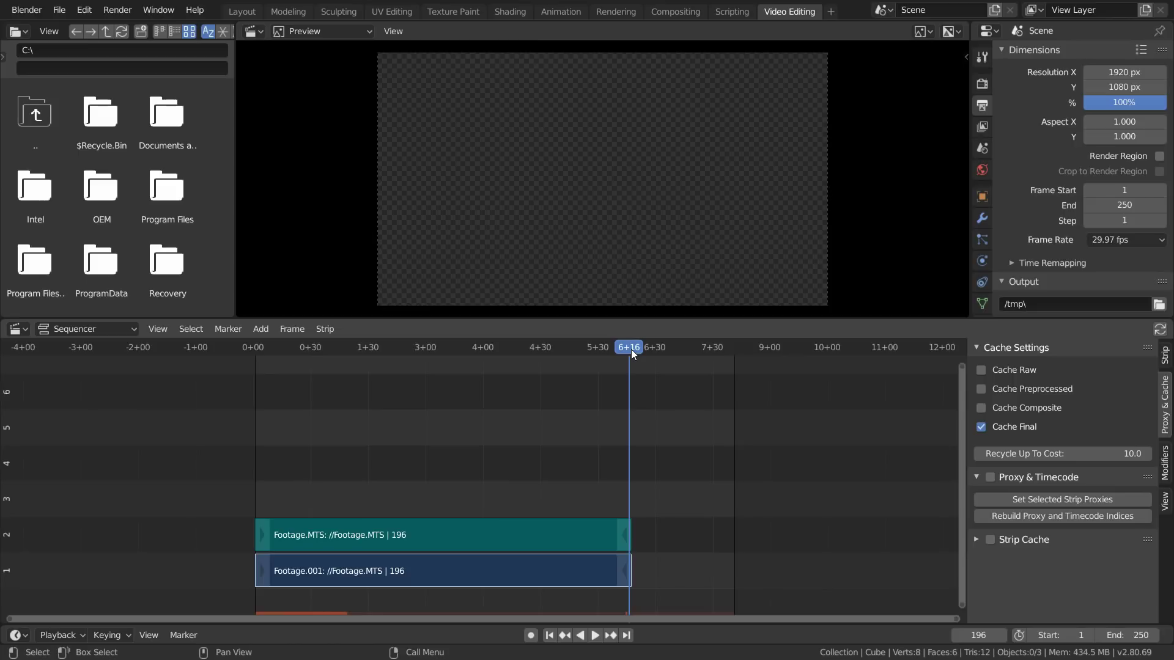
key("Left")
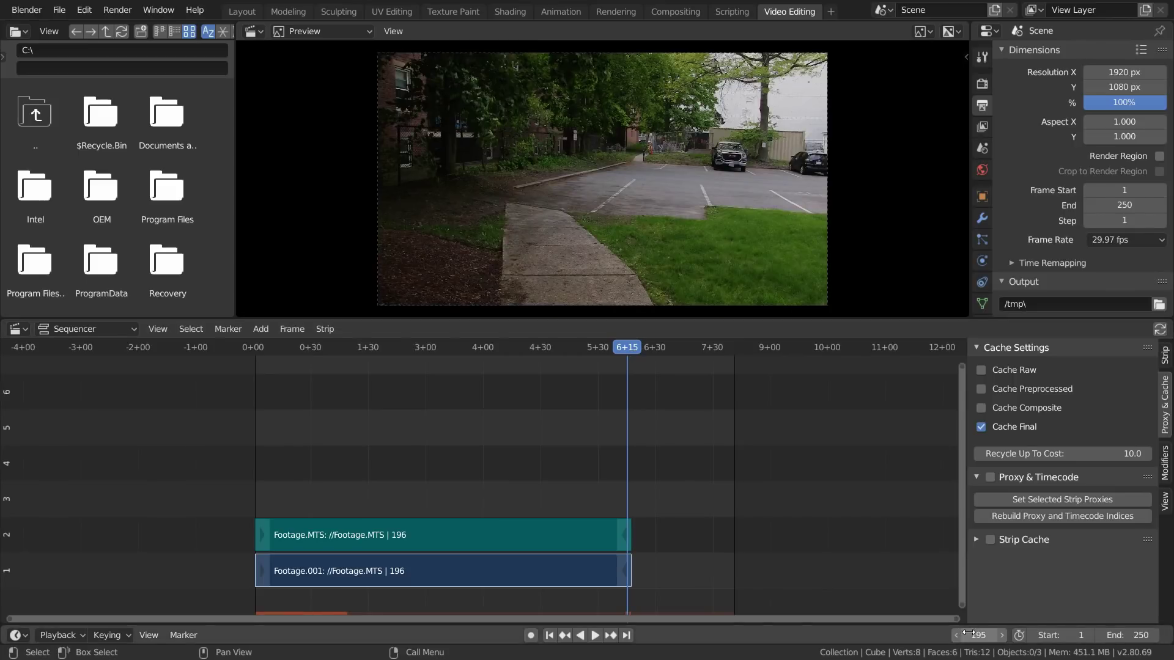
key("ctrl+v")
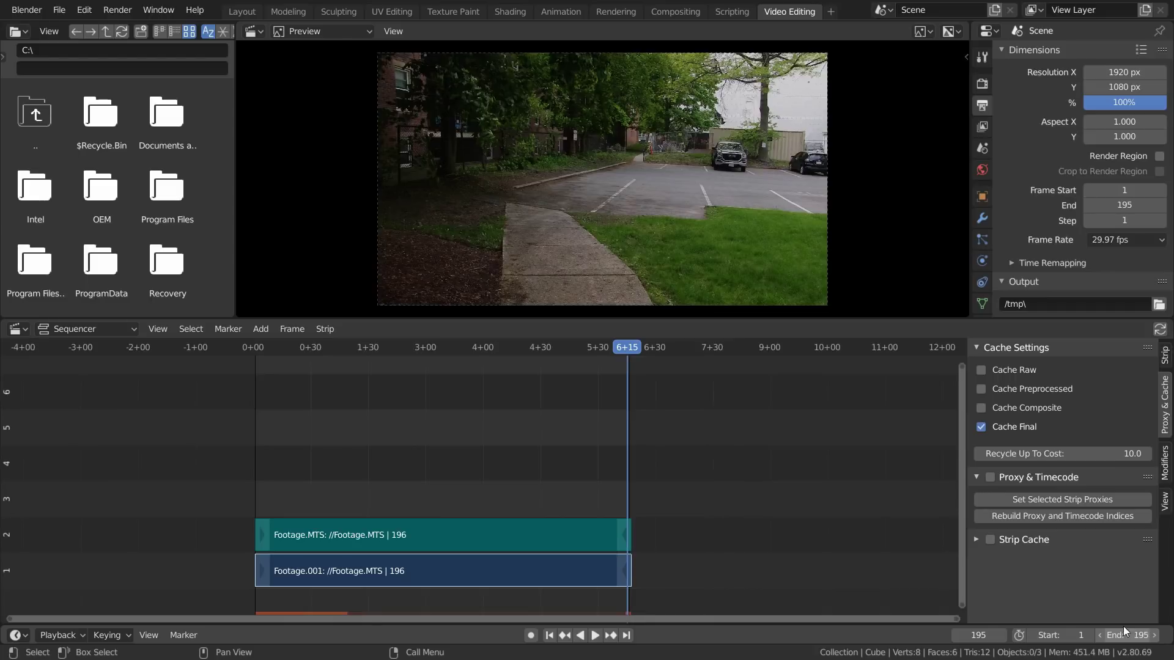
Set the color management view transform to Default.
left_click(978, 85)
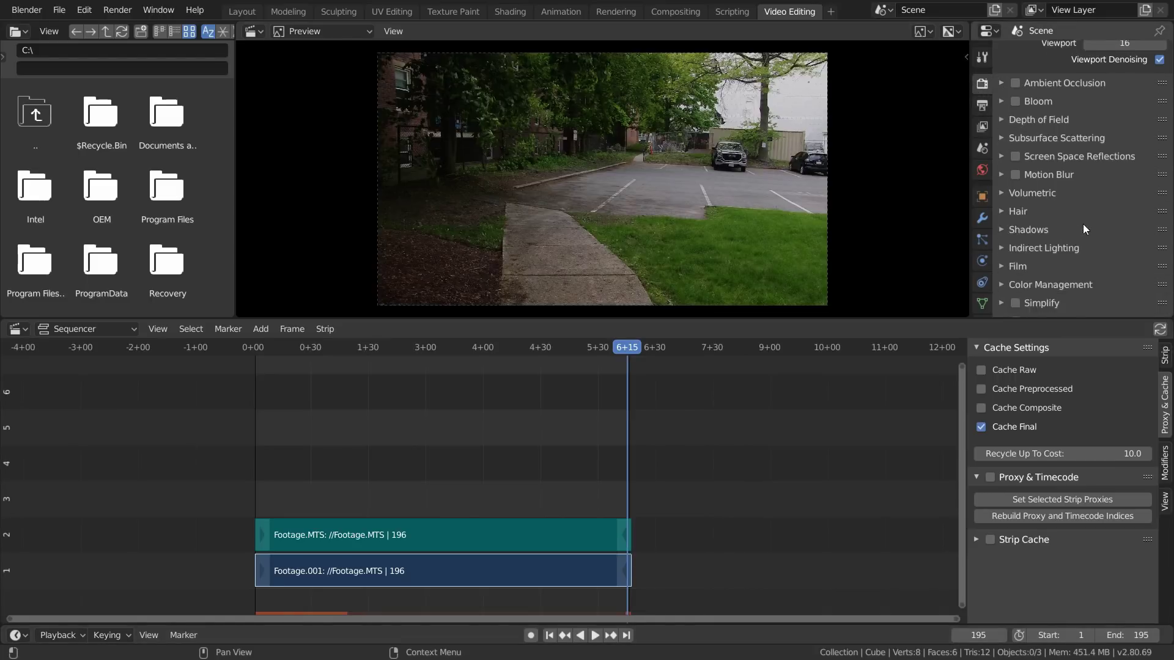
left_click(1055, 283)
scroll(1054, 273, "down", 5)
left_click(1107, 177)
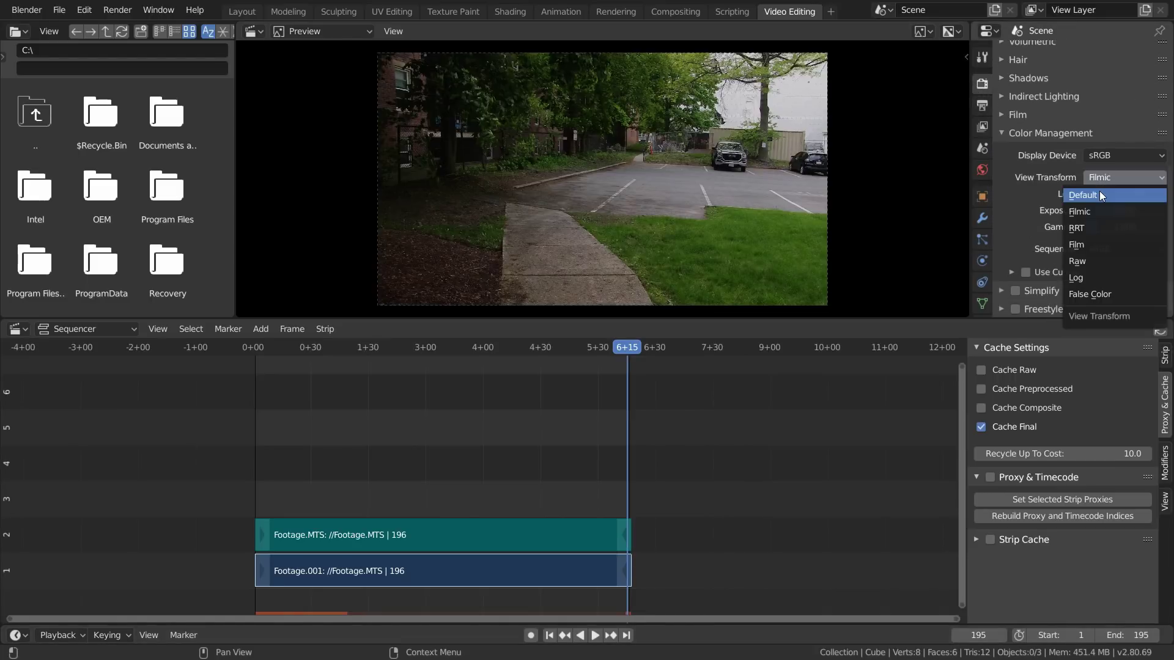
left_click(1098, 192)
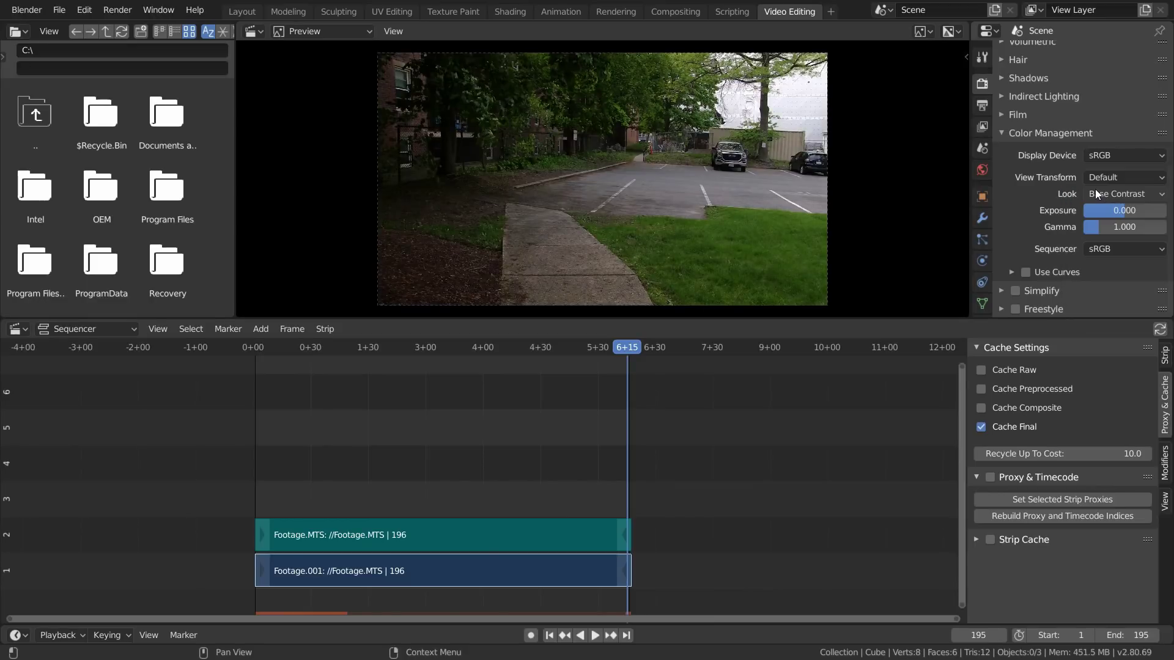
Set the render output file format to JPEG and raise its quality.
left_click(981, 105)
scroll(1070, 218, "down", 4)
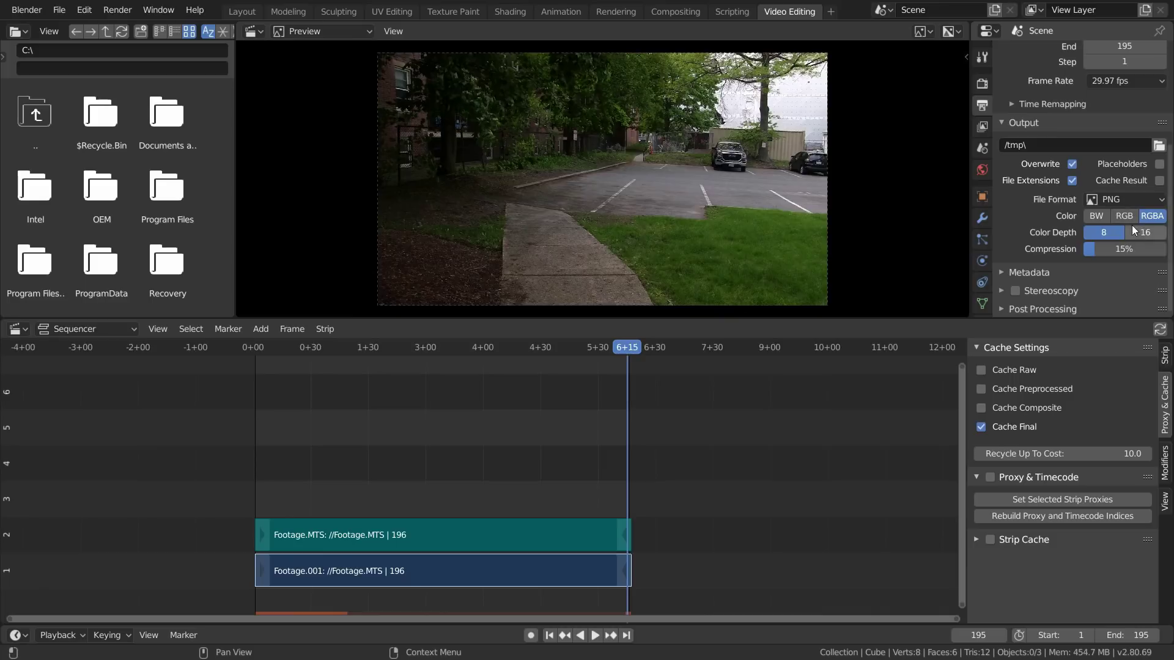
left_click(1125, 200)
left_click(882, 307)
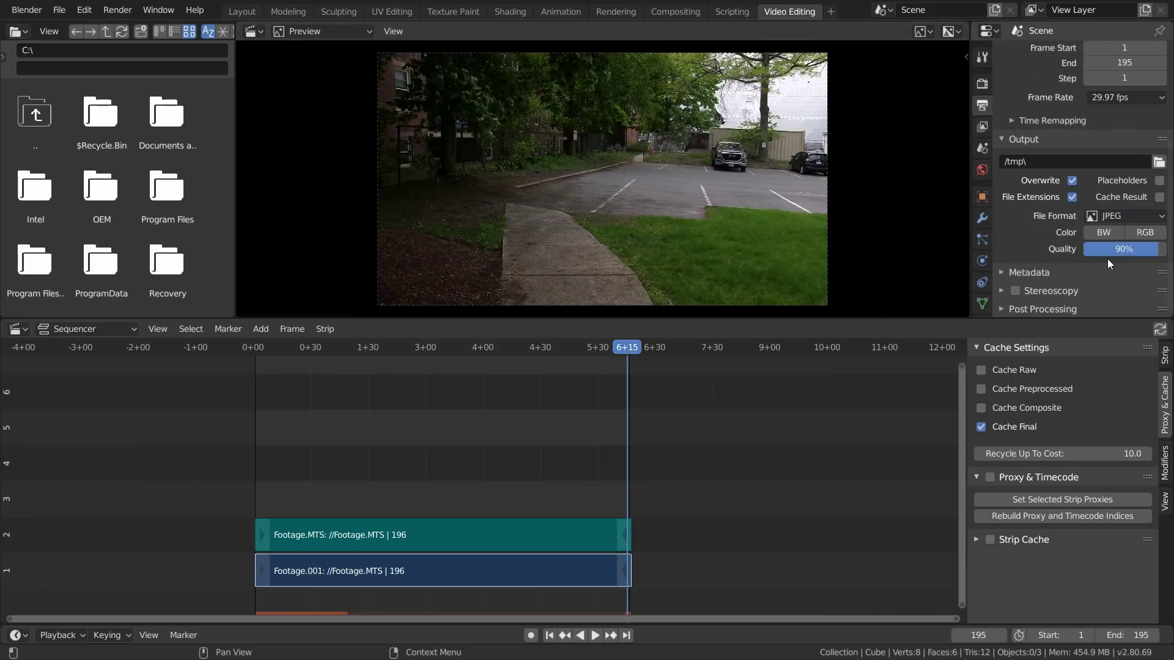
left_click_drag(1123, 249, 1165, 249)
Create a folder named sequence on the Desktop and set it as the output location with the file name sequence_.
left_click(1159, 162)
left_click(80, 216)
left_click(112, 31)
type("sequence")
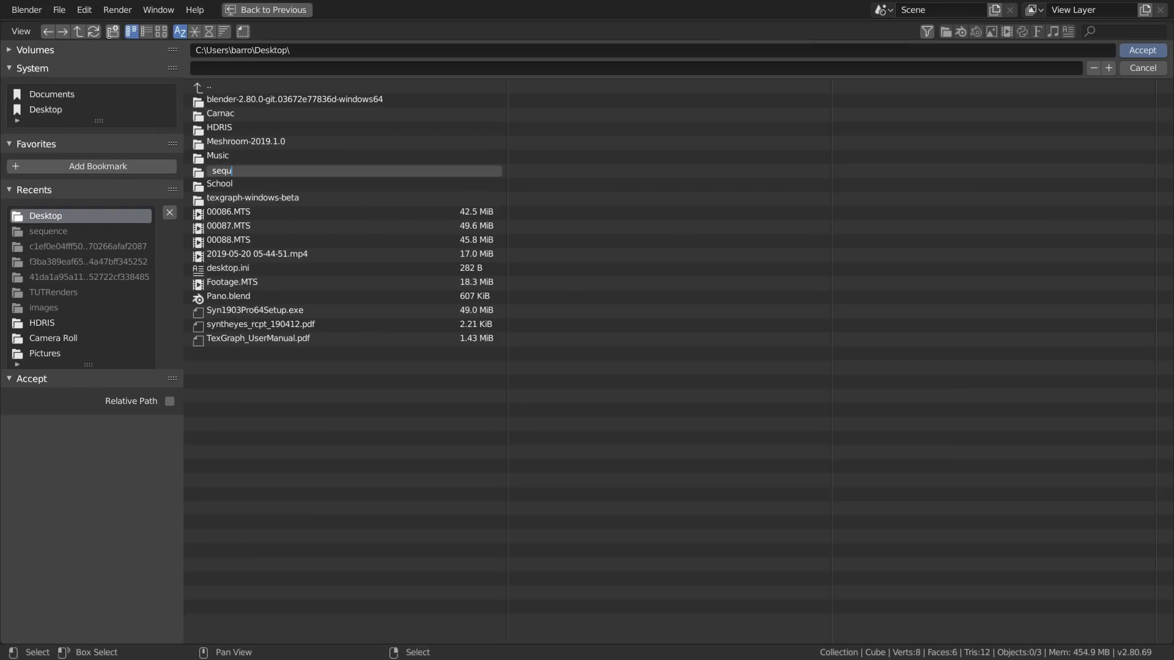
key("Return")
left_click(244, 185)
left_click(240, 70)
type("sequence_")
key("Return")
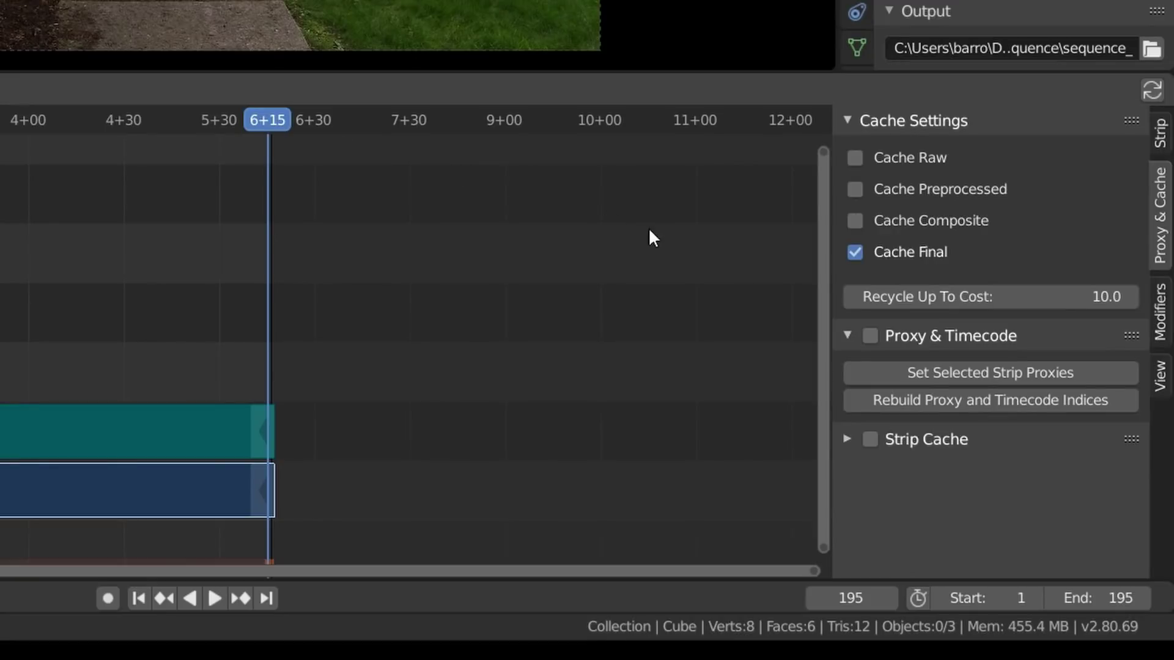
Build proxies for the selected footage strip at 100% size only, with JPEG quality 100 and the Record Run timecode index.
left_click(874, 341)
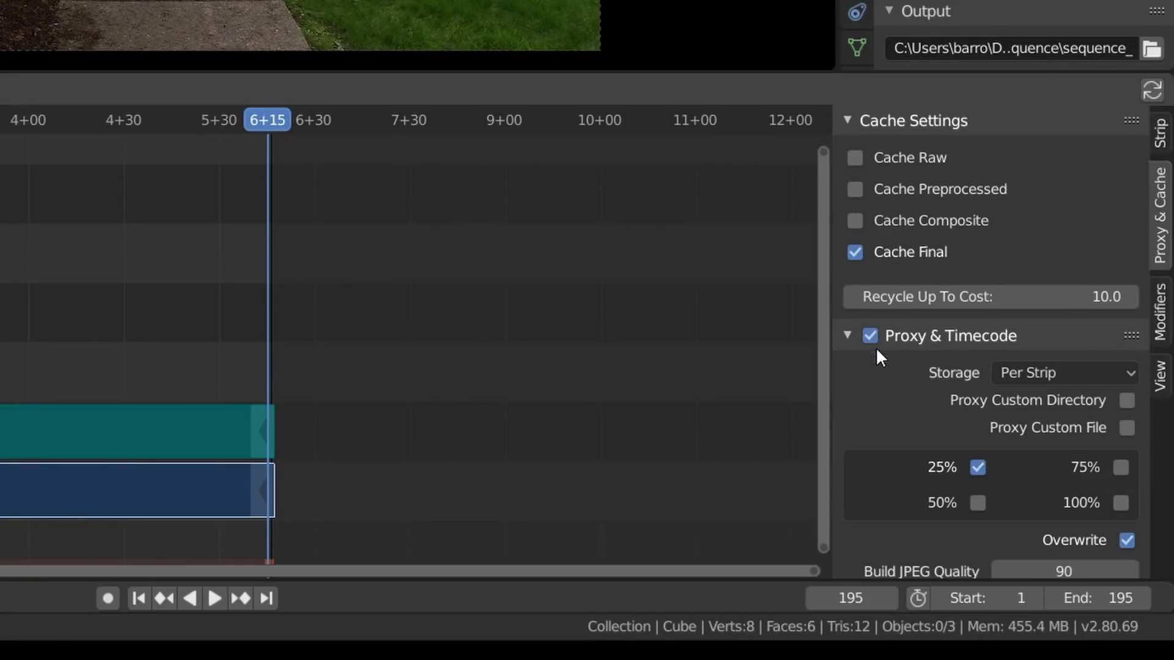
scroll(954, 367, "down", 4)
left_click(1121, 367)
left_click(978, 331)
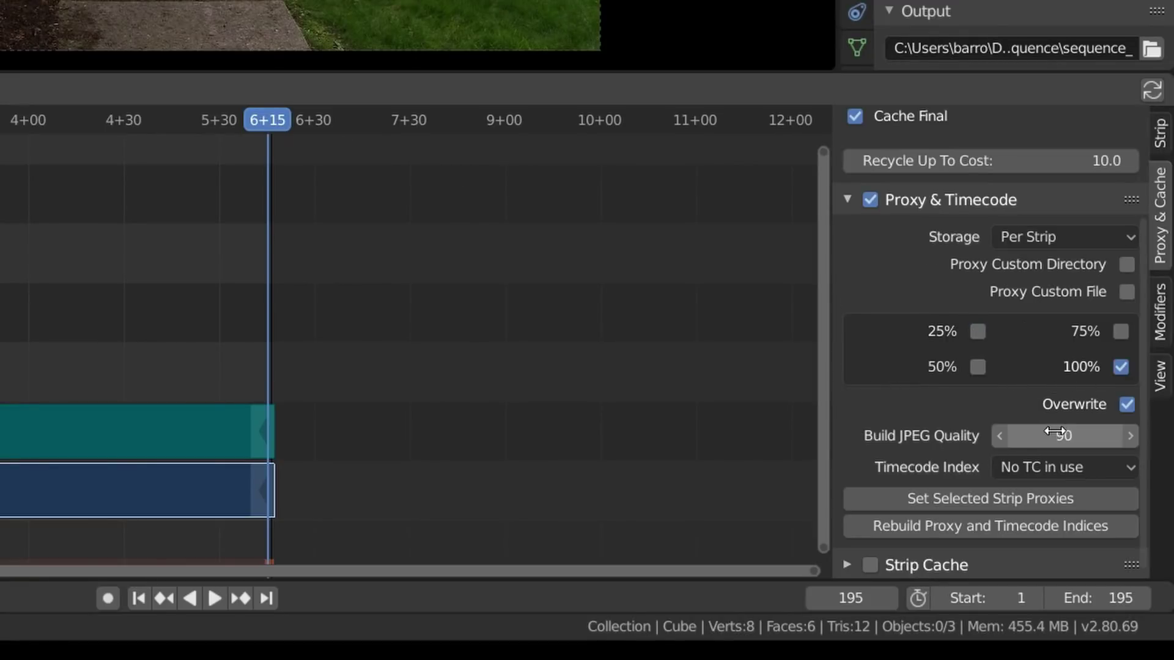
left_click_drag(1039, 435, 1049, 435)
left_click(1033, 467)
left_click(1010, 411)
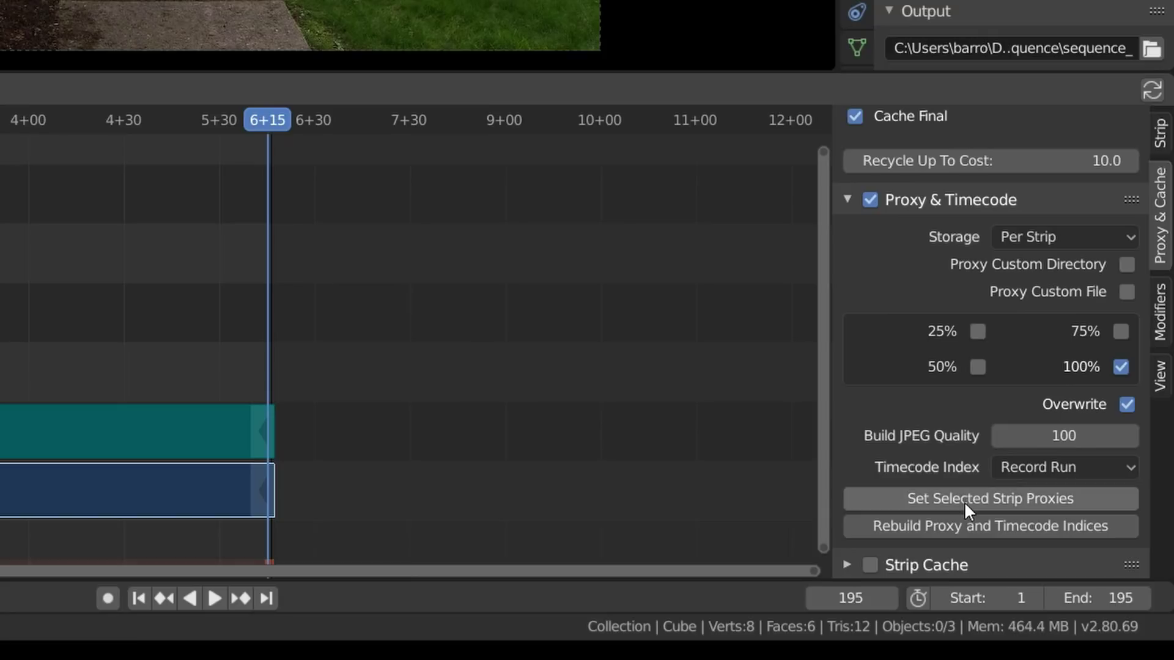
left_click(959, 525)
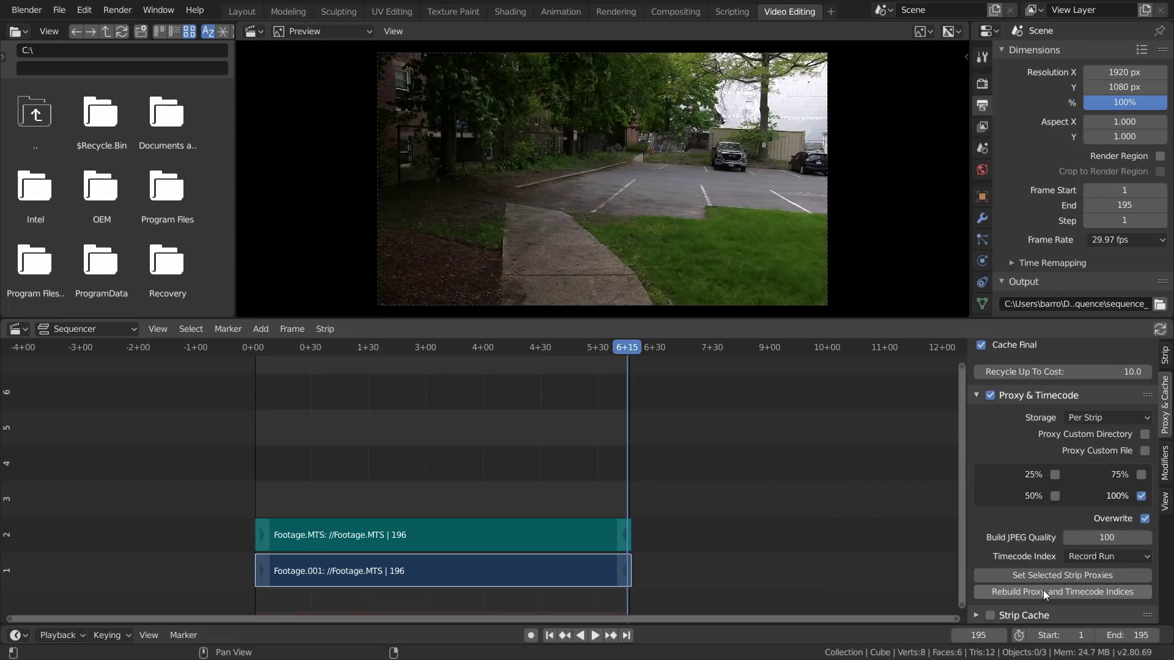
Render the footage as an image sequence and close the render window.
key("ctrl+F12")
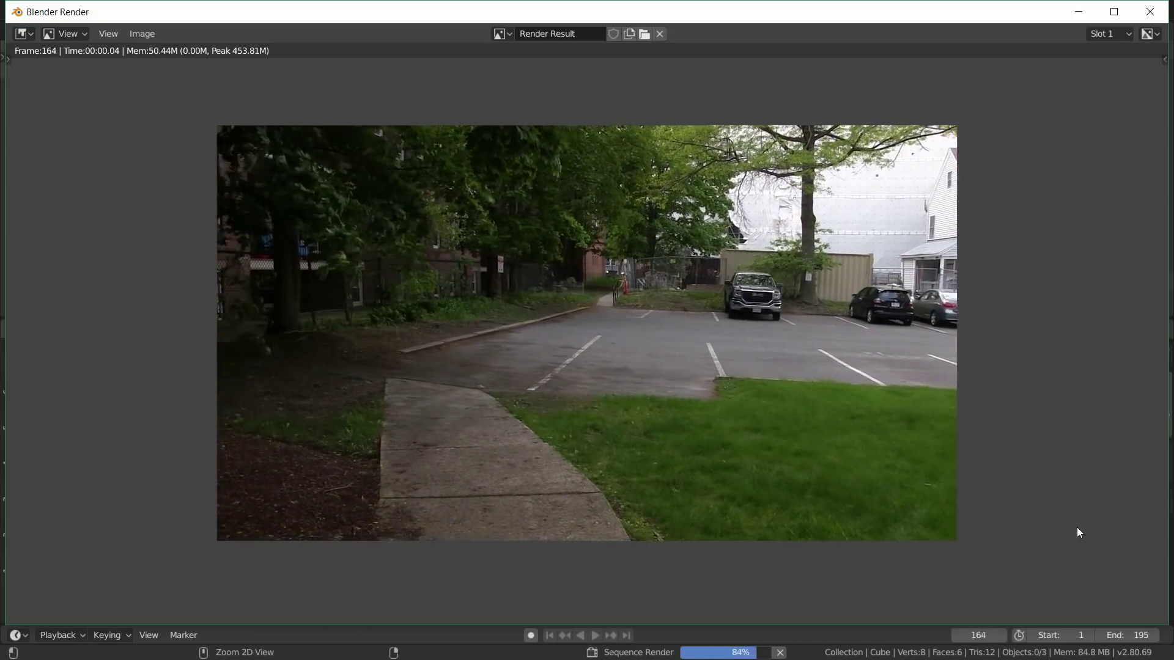
left_click(1158, 9)
Start a new General file and dismiss the splash screen.
left_click(58, 10)
mouse_move(184, 28)
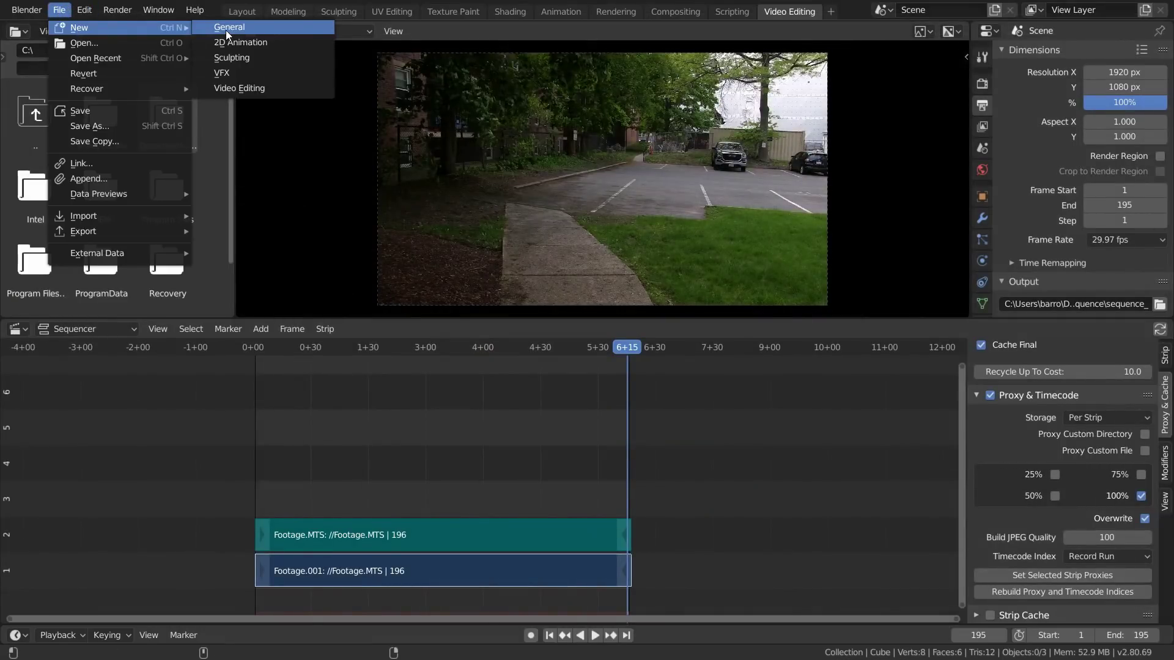
left_click(226, 31)
left_click(634, 350)
Save the new file on the Desktop under the name Pano.
key("ctrl+s")
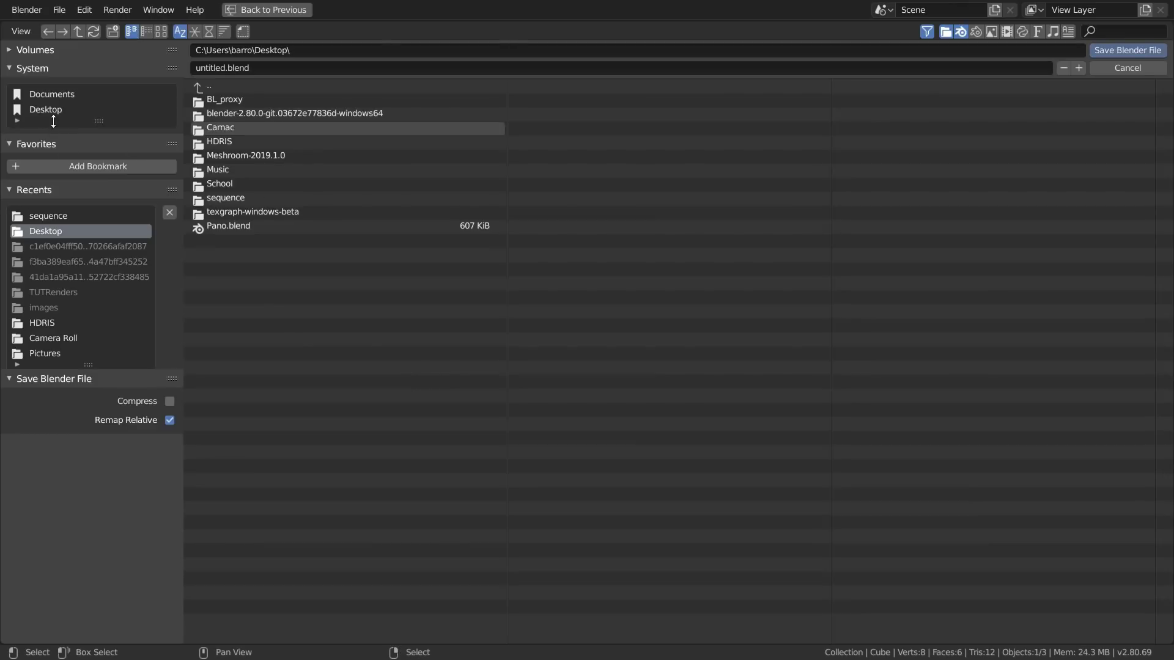
double_click(214, 68)
type("Pano")
key("Return")
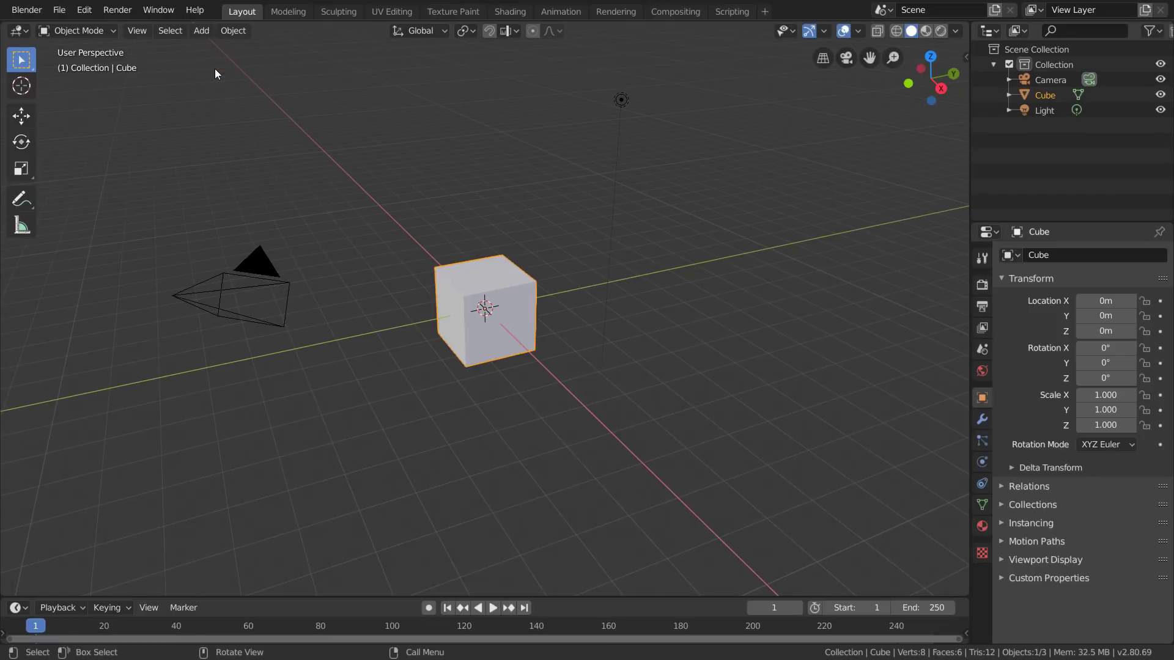
Change the 3D viewport to the Movie Clip Editor and open all images from the sequence folder as a clip.
left_click(18, 31)
left_click(38, 195)
left_click(459, 32)
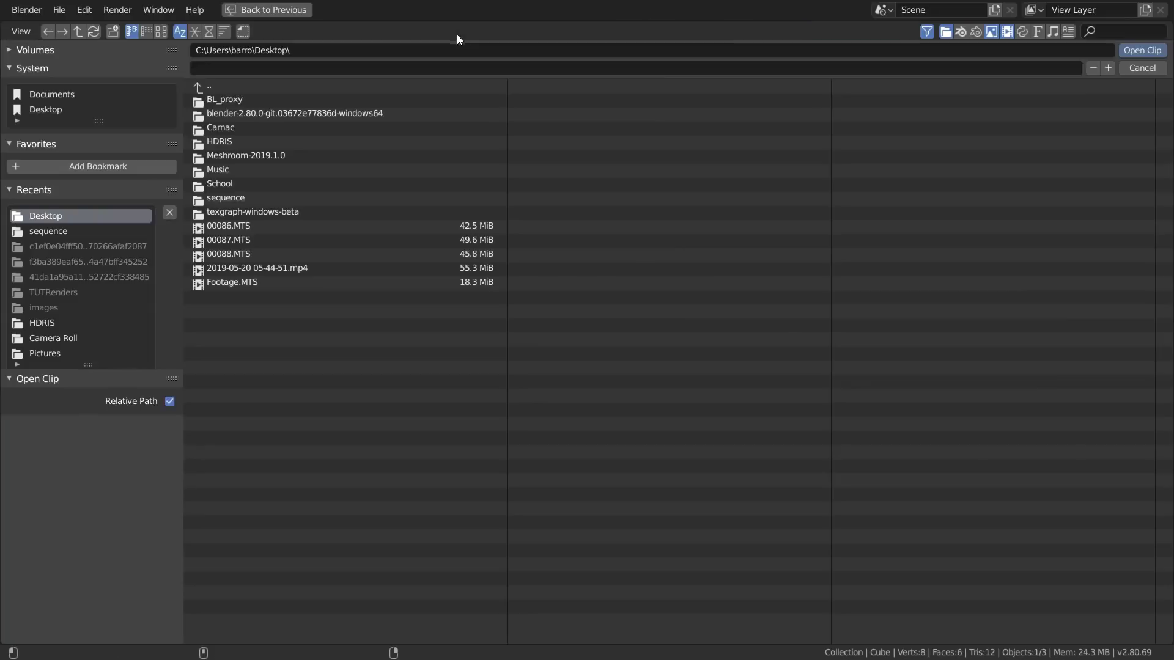
double_click(219, 200)
key("a")
key("Return")
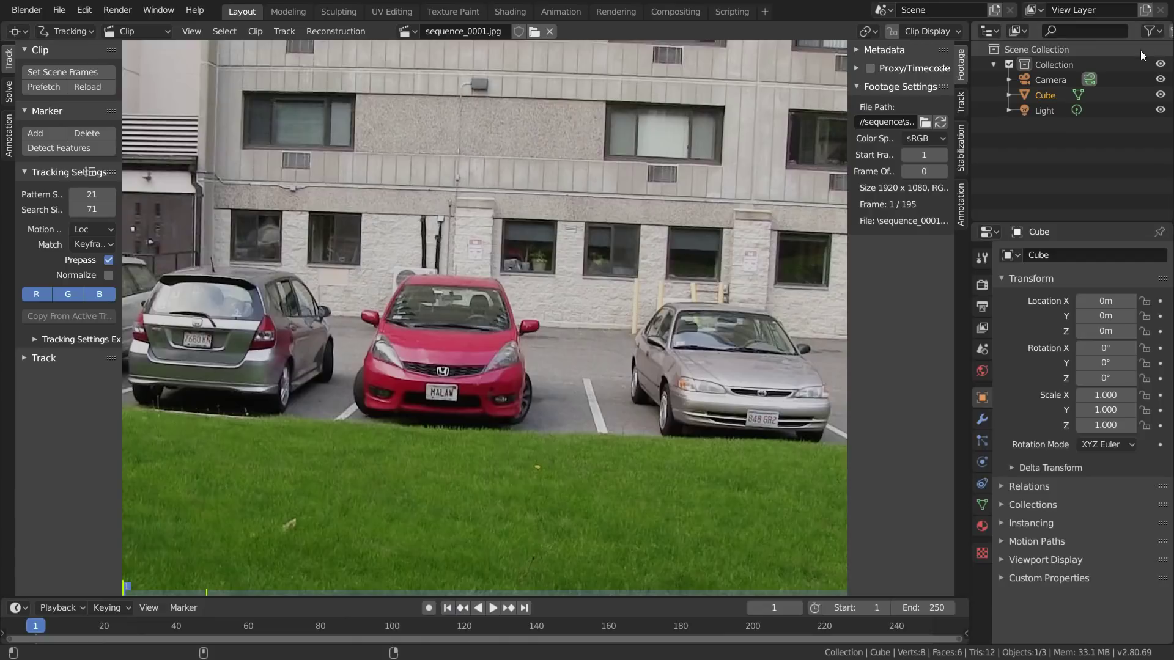
Match the scene frame range to the clip and prefetch its frames.
scroll(320, 253, "down", 3)
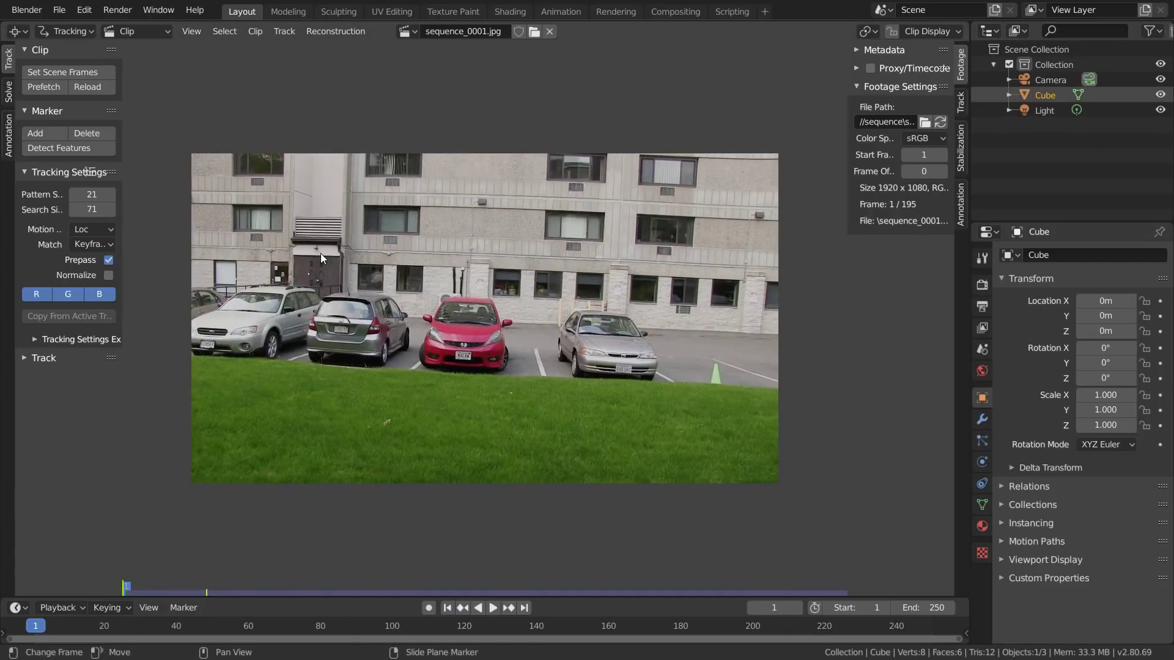
left_click(53, 86)
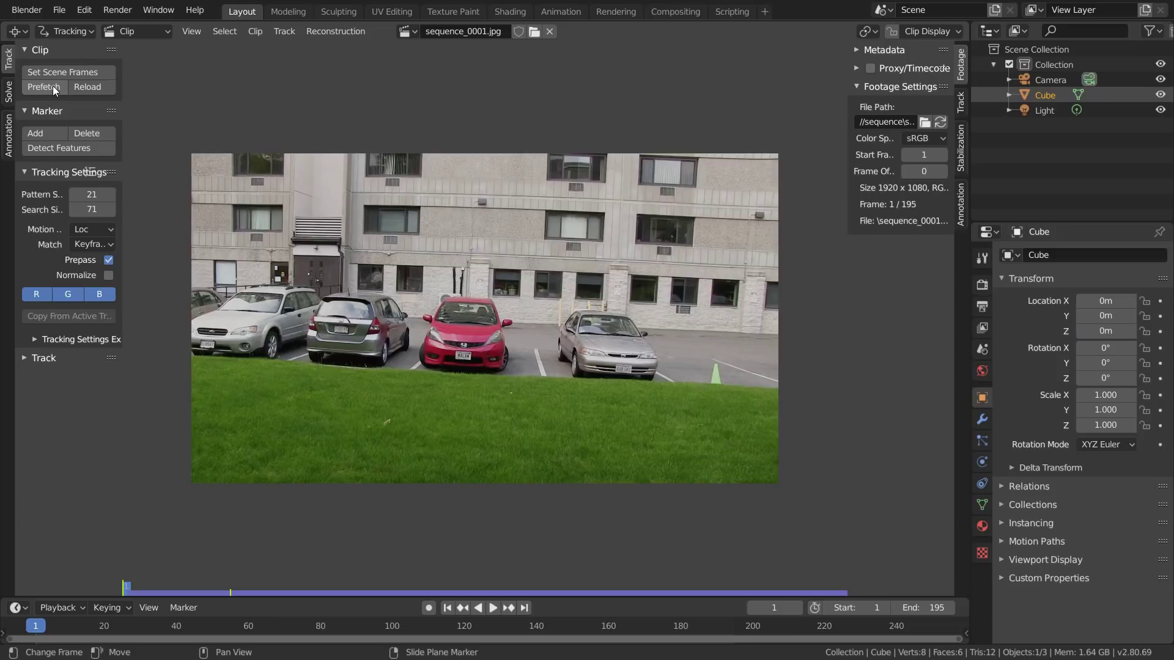
key("f")
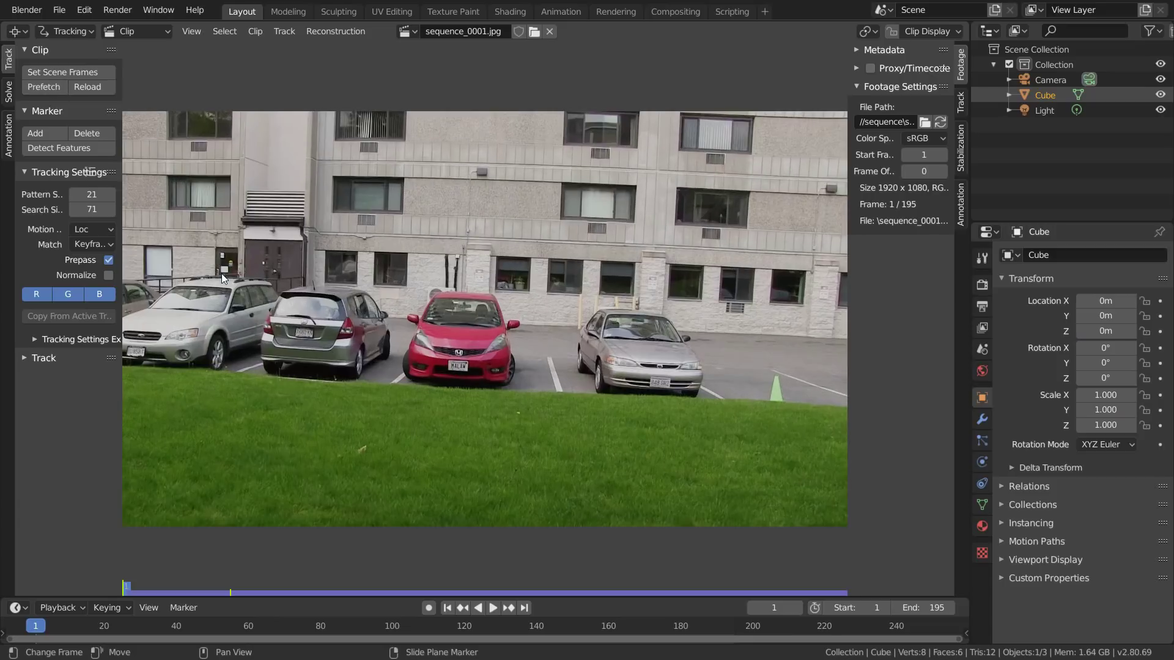
Set the scene's output frame rate to 30 fps.
left_click(982, 307)
left_click(1103, 443)
left_click(1113, 519)
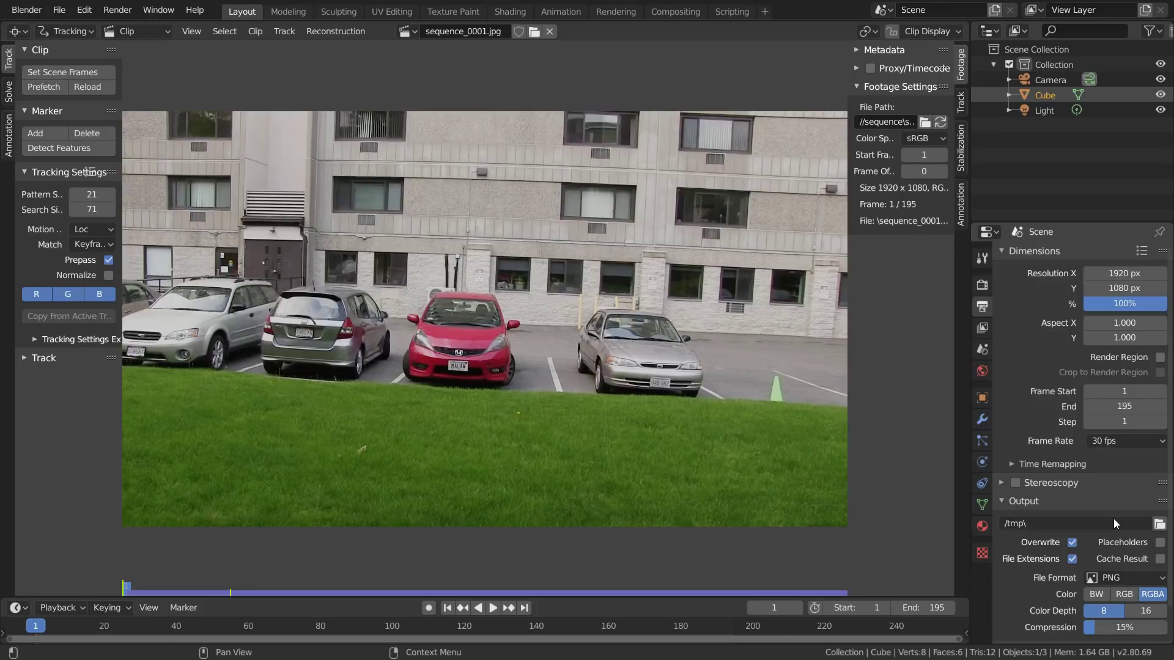
Set the new file's color management view transform to Default.
left_click(982, 284)
left_click(1091, 550)
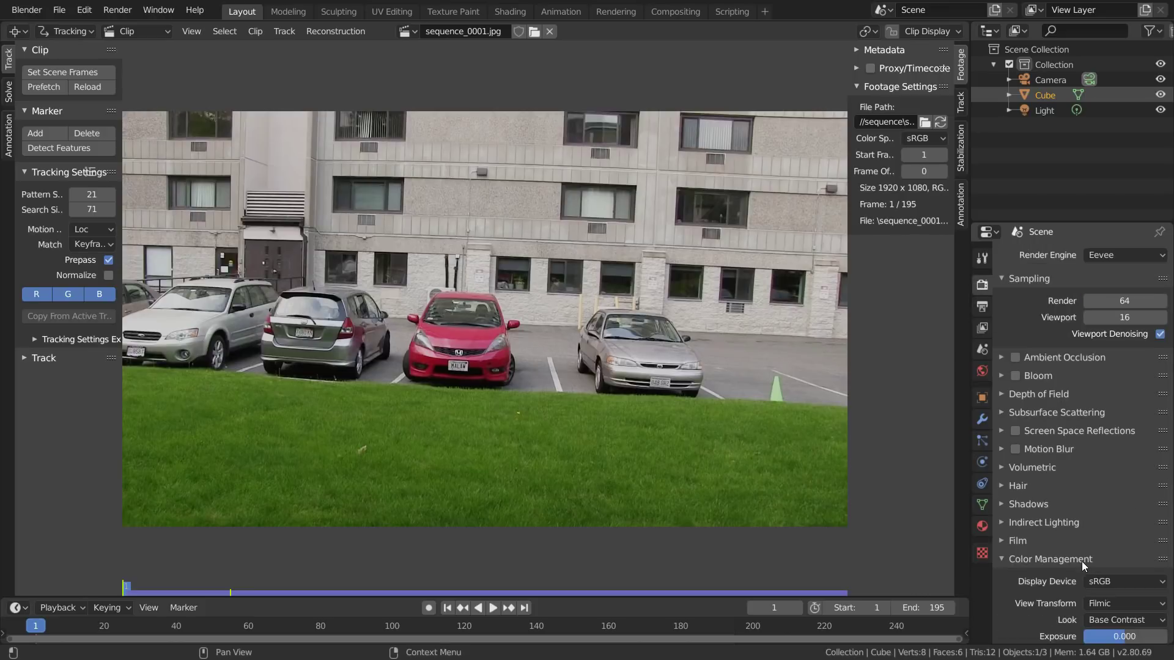
scroll(1079, 558, "down", 4)
left_click(1100, 504)
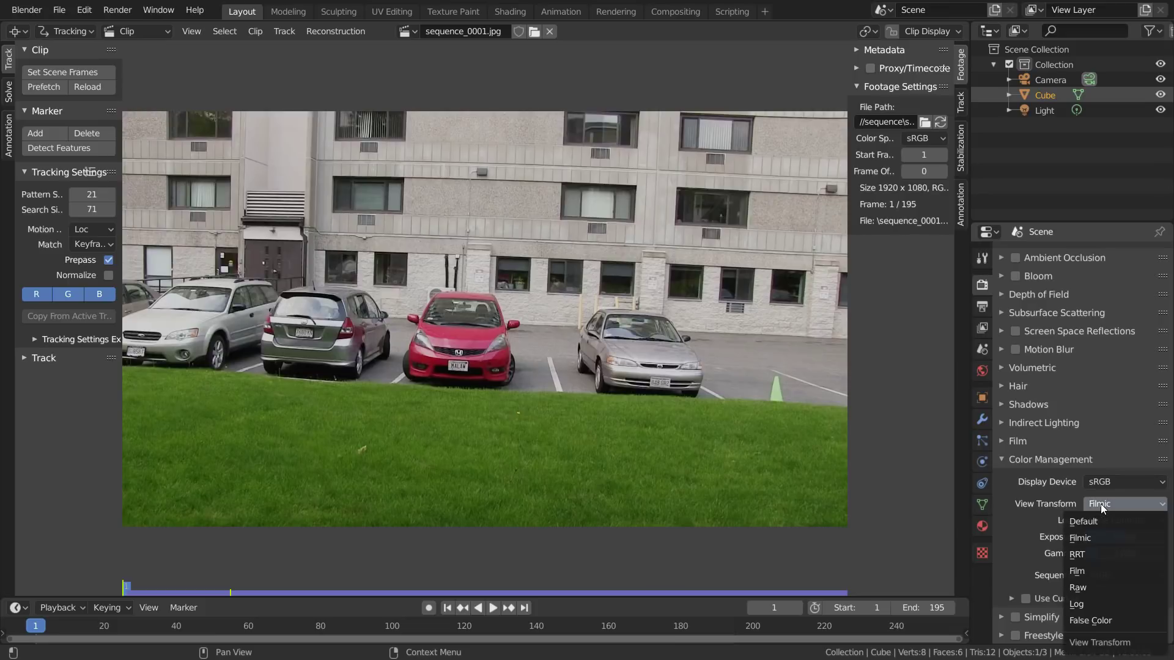
left_click(1094, 520)
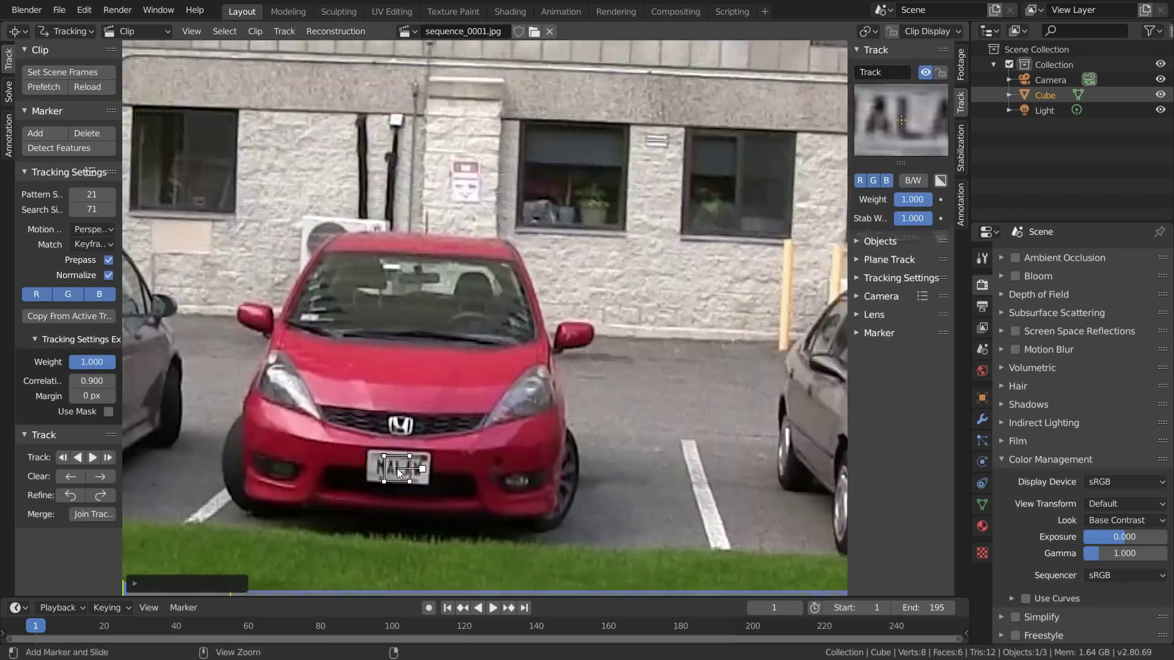
Solve the camera motion as a tripod shot, refining Focal length, K1, K2.
scroll(652, 280, "up", 4)
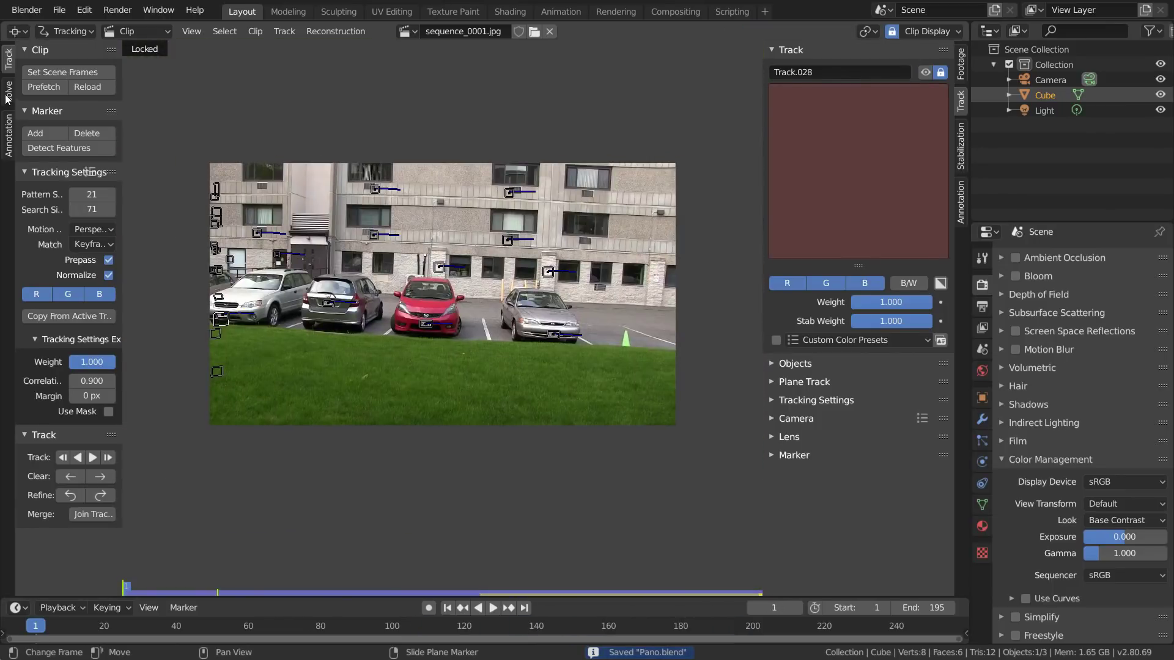
left_click(8, 94)
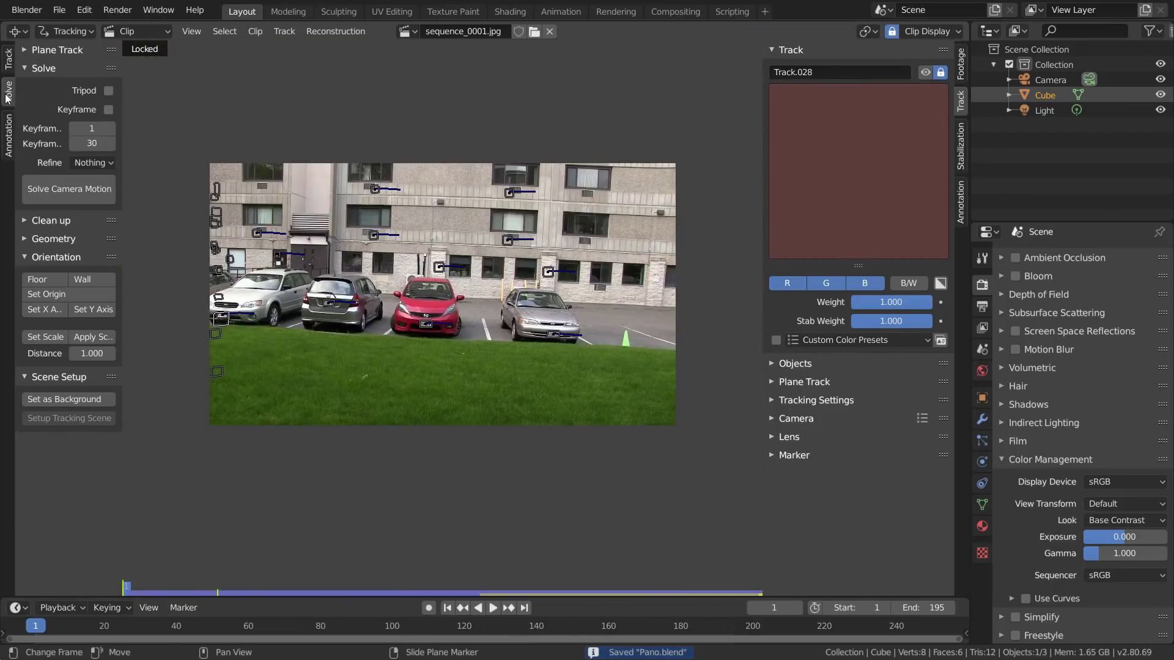
left_click(109, 91)
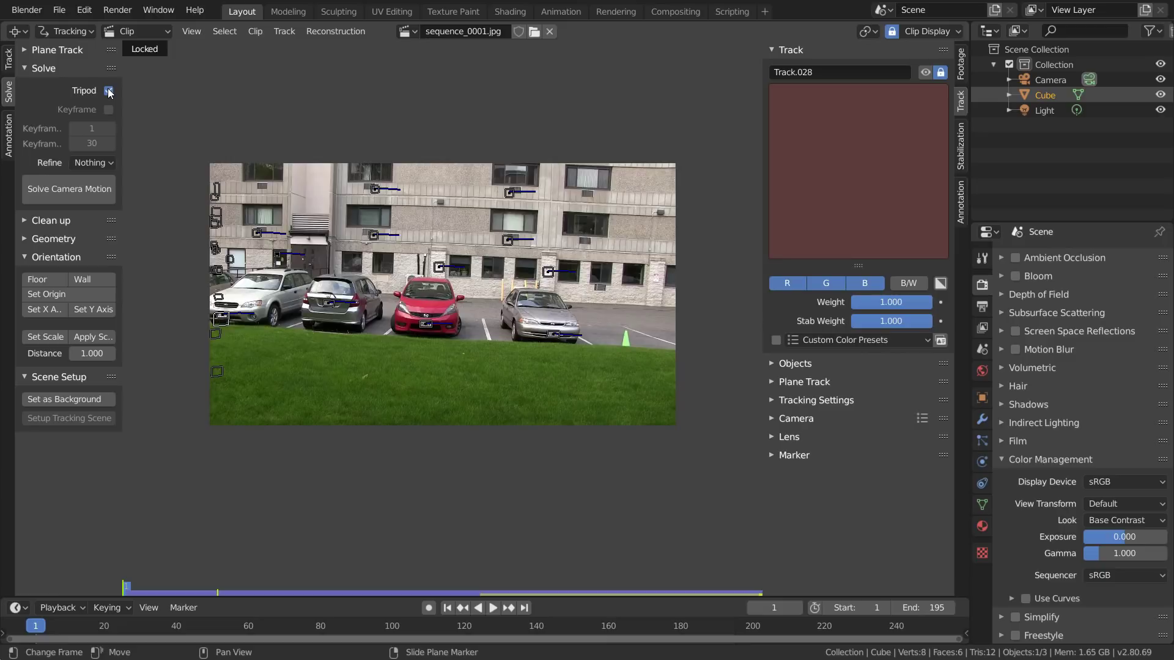
left_click(93, 163)
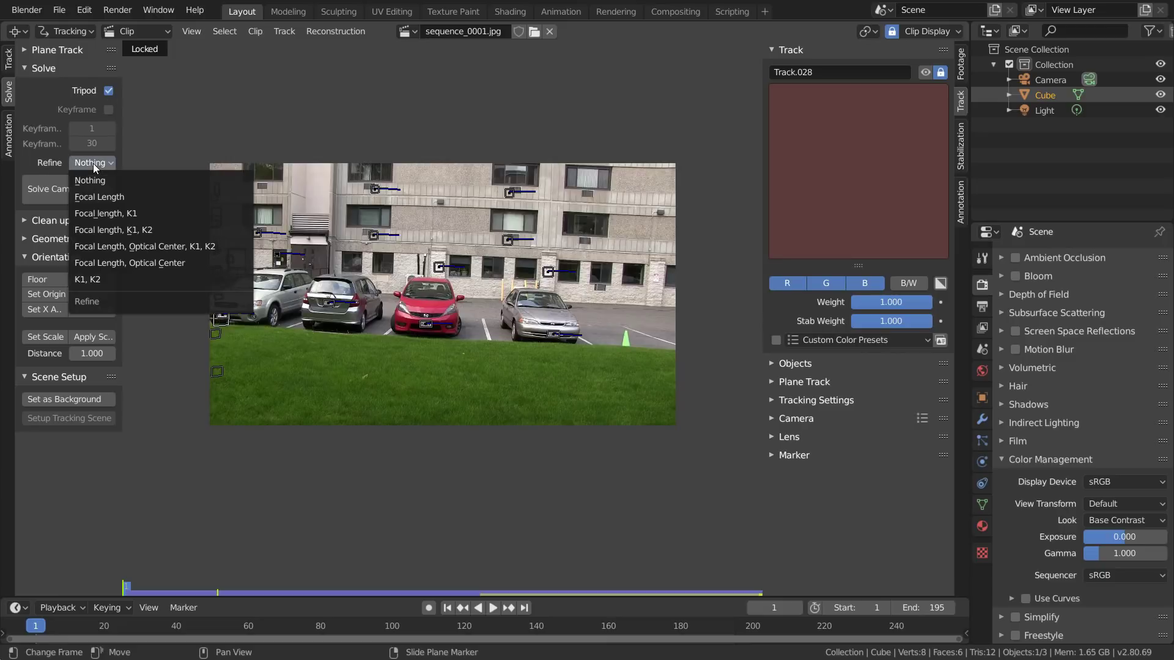
left_click(118, 232)
left_click(84, 194)
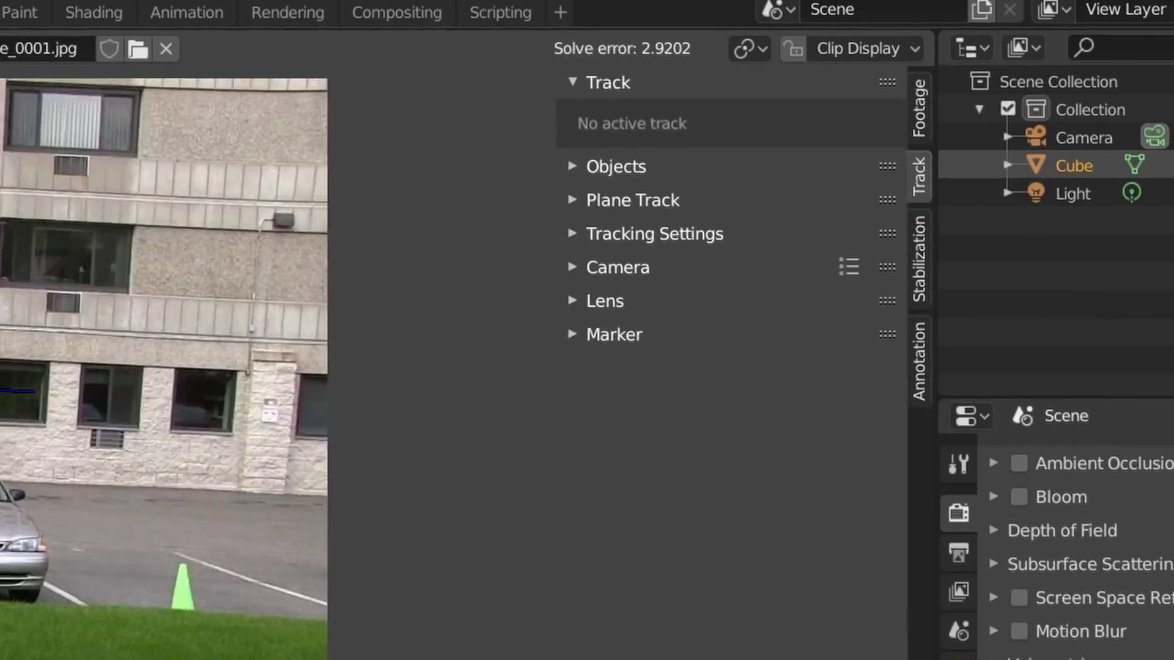
Switch the lower clip editor to the Graph view for reviewing the track curves and solve the camera motion again.
middle_click_drag(37, 426, 226, 426)
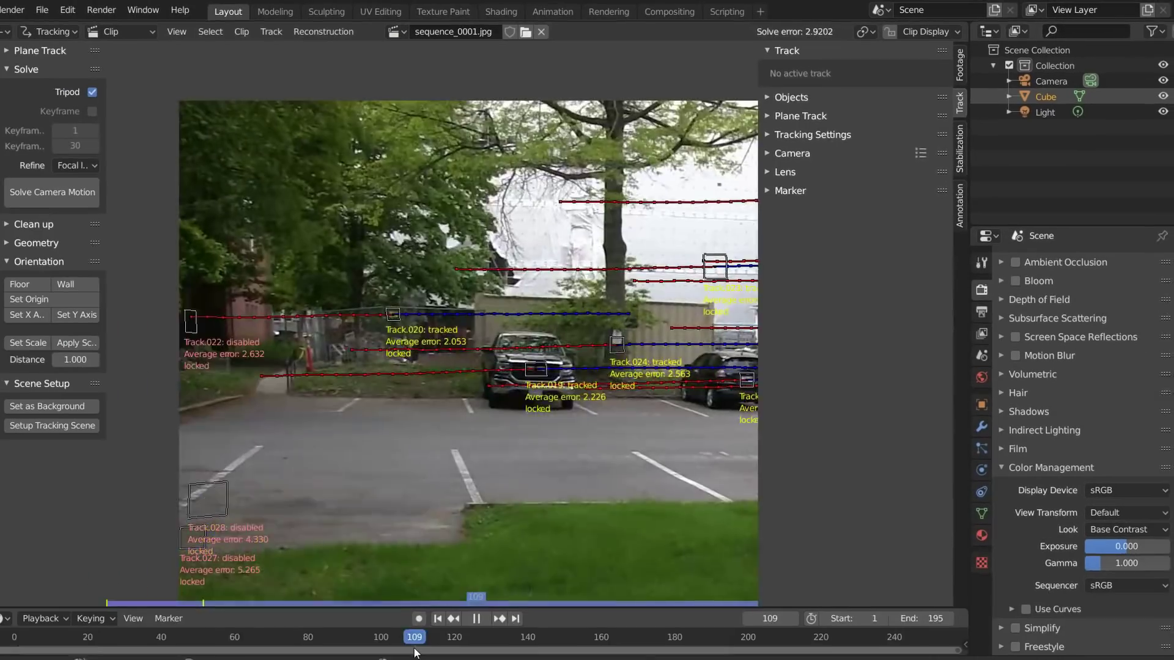
left_click_drag(468, 577, 555, 577)
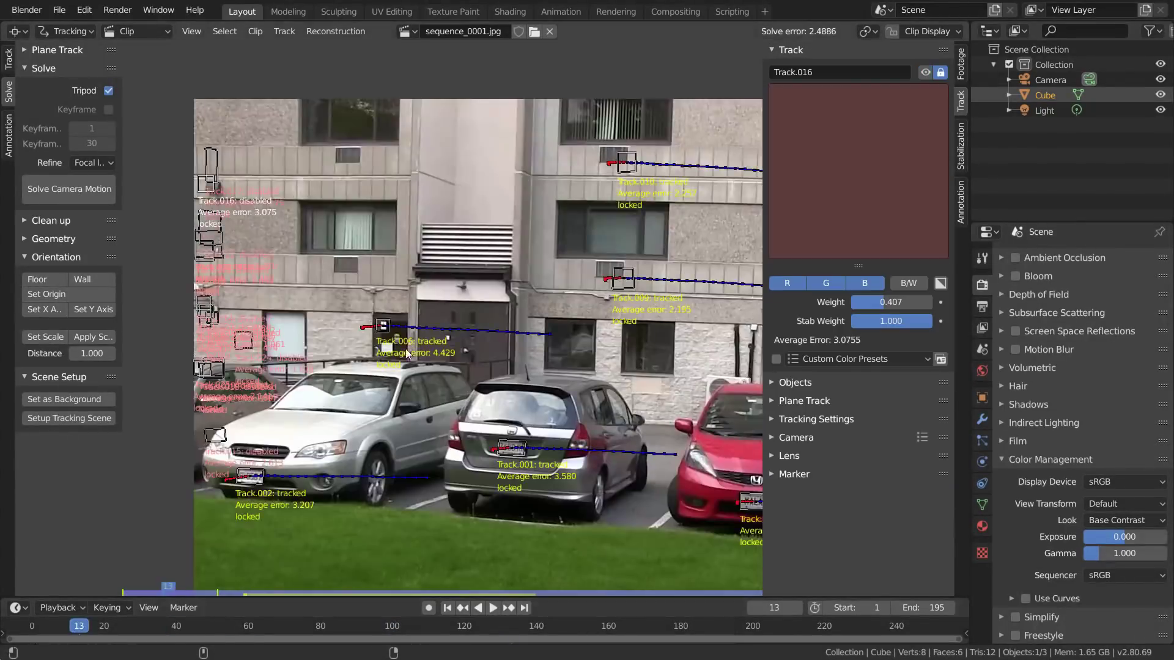
left_click(99, 629)
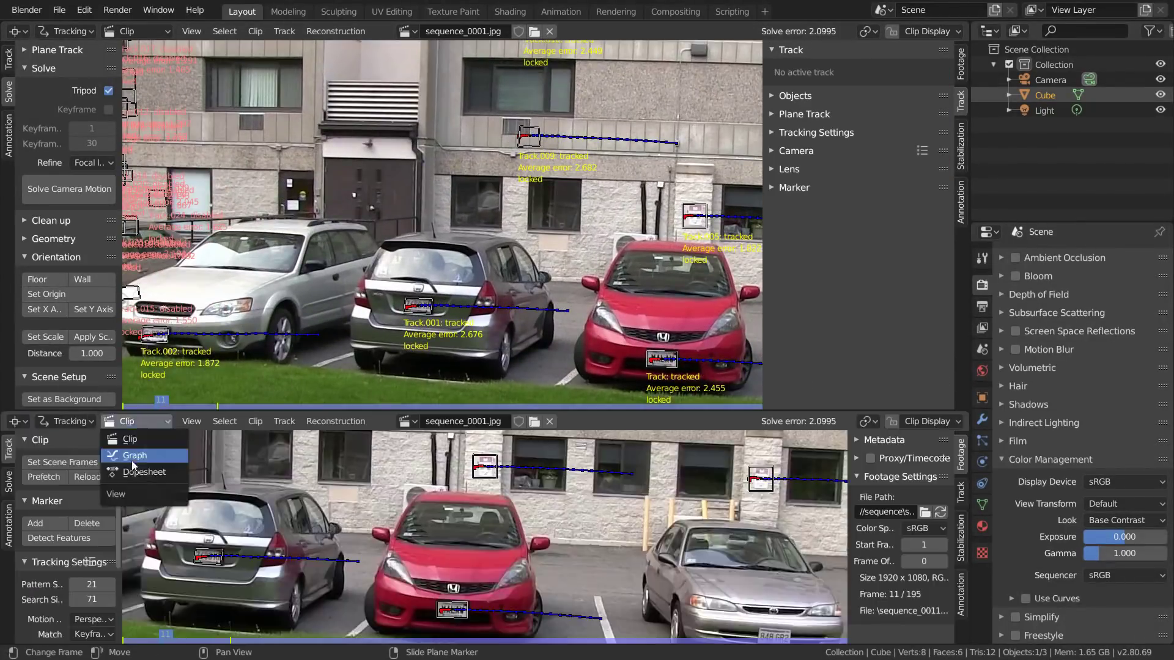
left_click(132, 460)
left_click(452, 498)
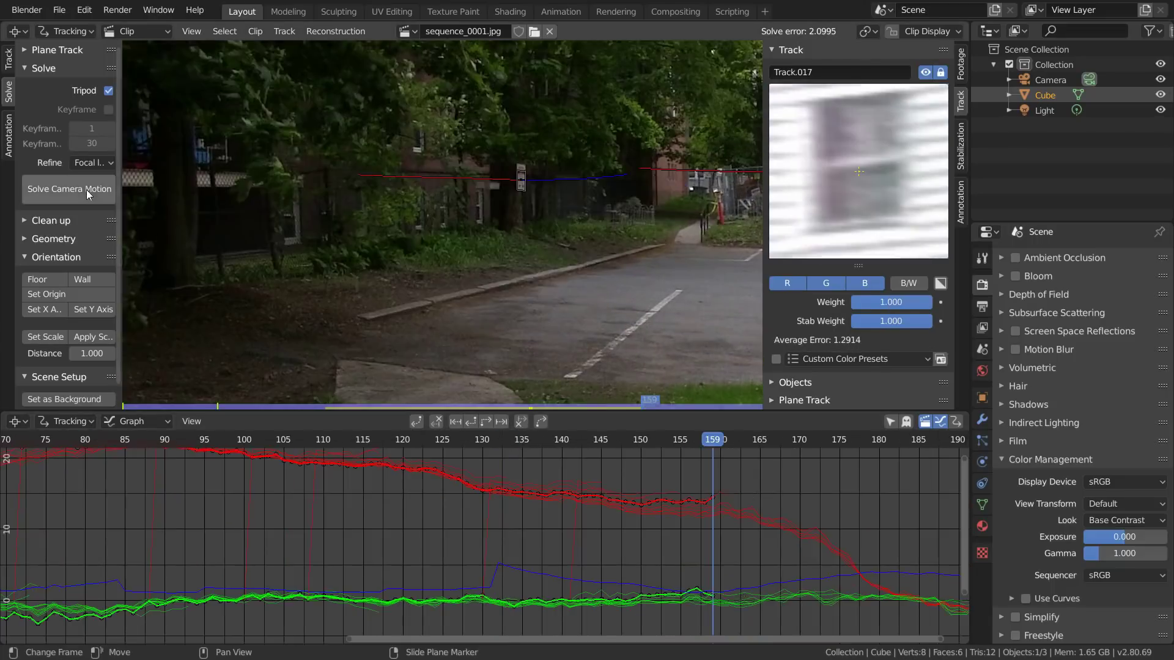
left_click(86, 190)
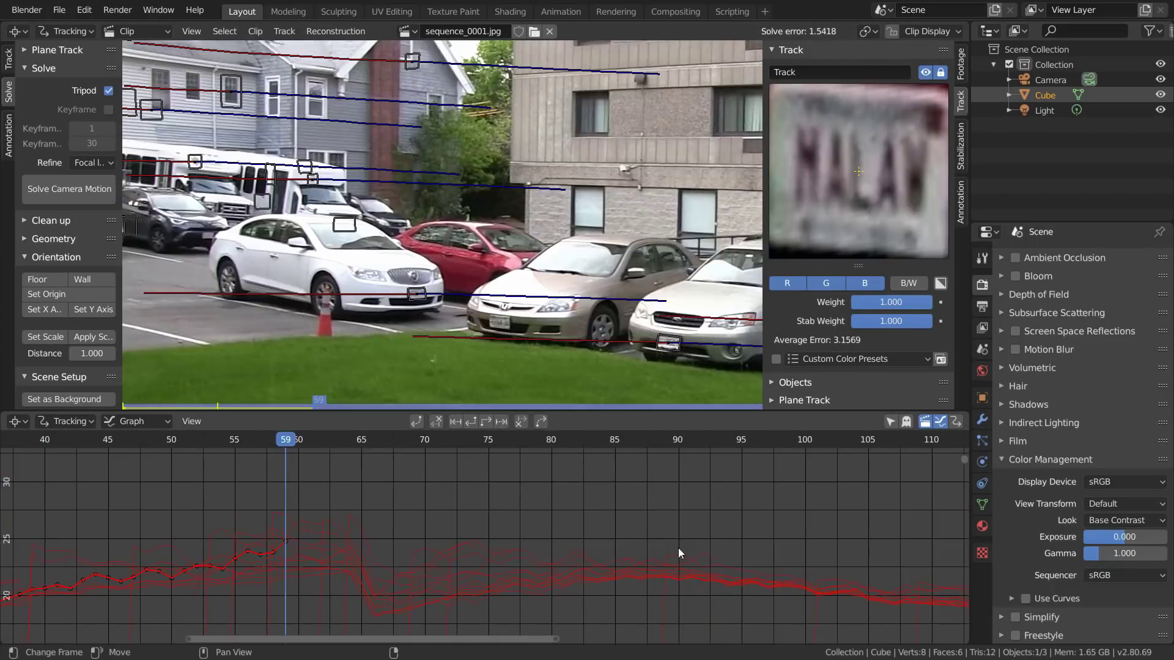
Clear the selected track's path after frame 31 and re-solve the camera motion.
left_click(520, 423)
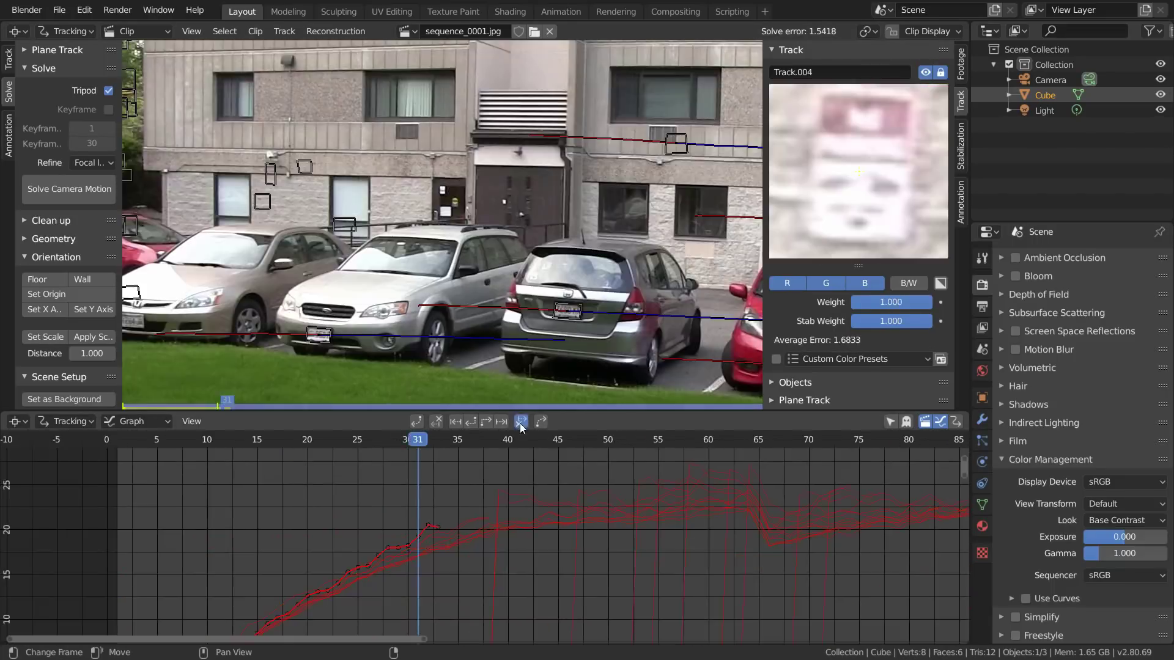
key("shift+s")
left_click(432, 446)
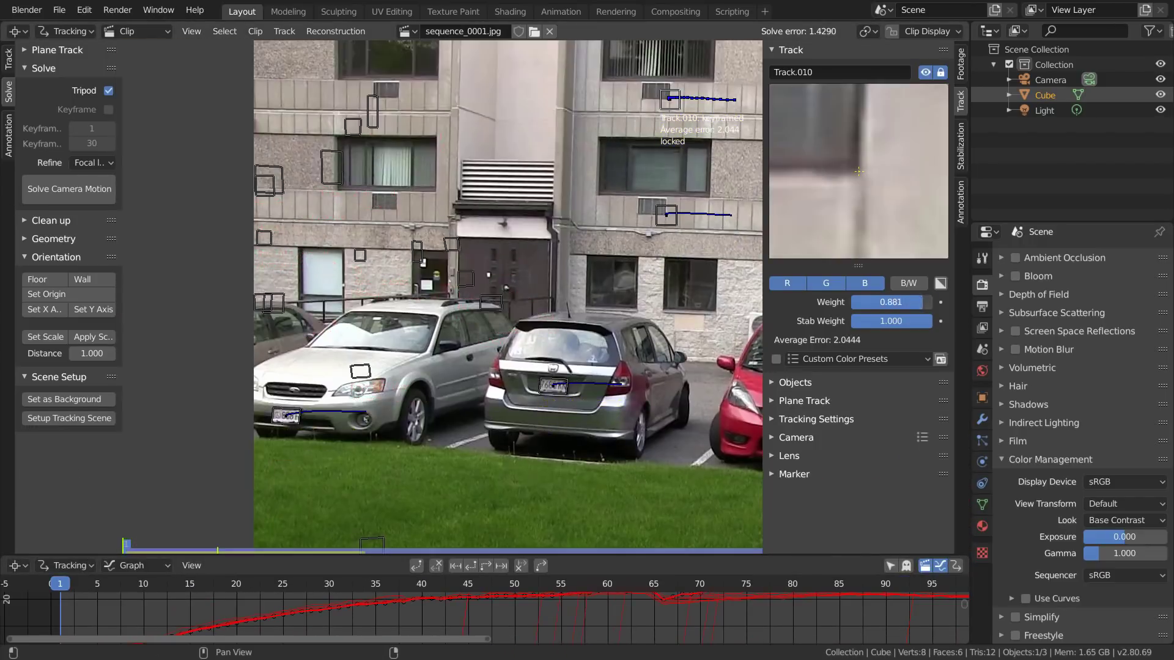
Check the track curves at further frames and solve the camera motion once more.
left_click(608, 584)
left_click(784, 584)
key("shift+s")
left_click(420, 302)
left_click(378, 439)
left_click(951, 584)
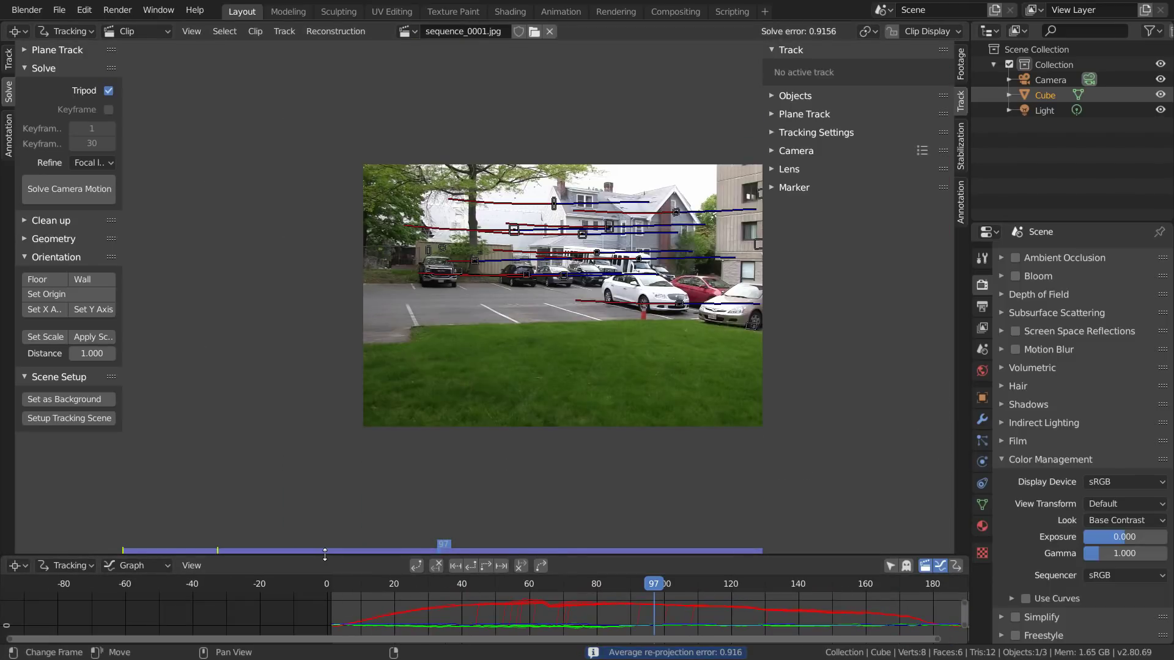
Enlarge the lower editor area and change it from the track graph to a 3D Viewport.
left_click_drag(324, 556, 324, 324)
left_click(25, 332)
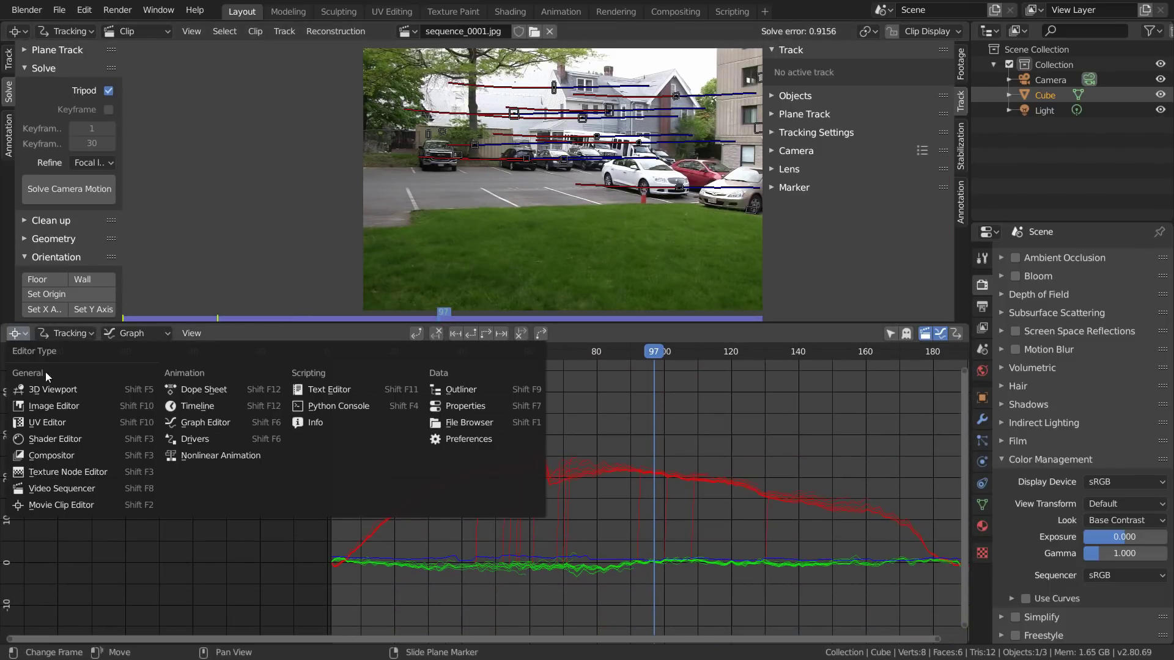
left_click(50, 390)
middle_click_drag(502, 518, 583, 421)
Set up the tracking scene from the solved camera motion.
scroll(555, 421, "down", 5)
scroll(49, 236, "down", 5)
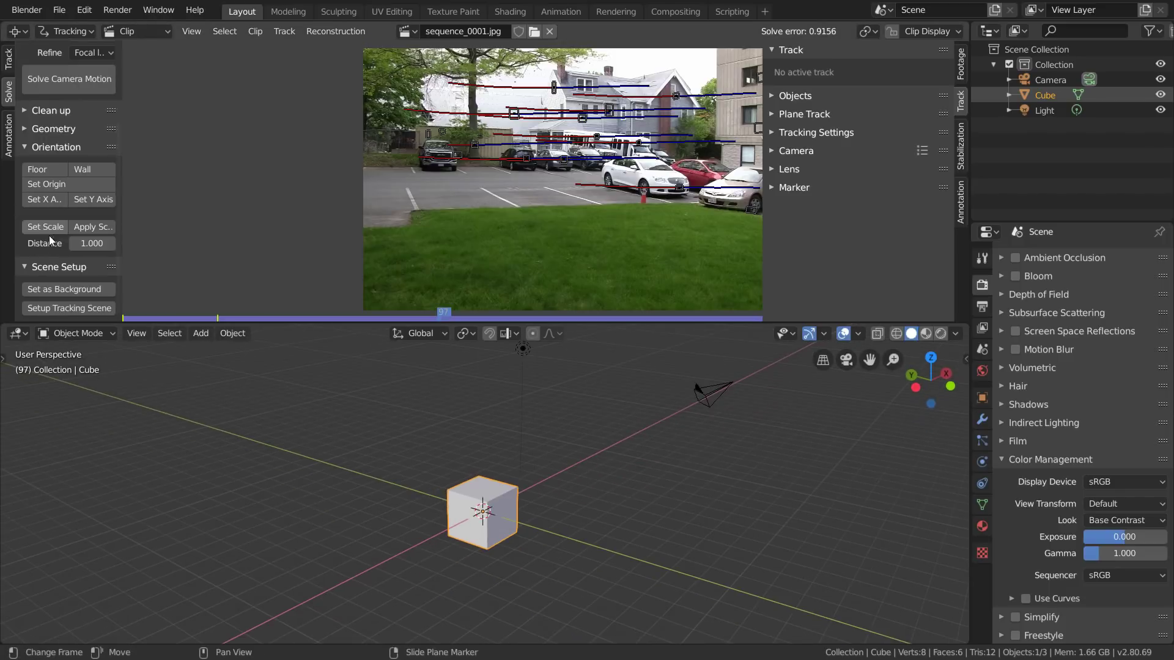
left_click(69, 308)
Delete the scene objects other than the camera and expand the 3D viewport over the clip editor area.
left_click_drag(354, 597, 535, 340)
key("x")
left_click(529, 347)
left_click_drag(2, 337, 8, 269)
Select the camera and reset its location and rotation to 0 on all axes.
left_click(736, 236)
key("n")
left_click(876, 88)
type("0")
left_click(882, 102)
type("0")
key("Return")
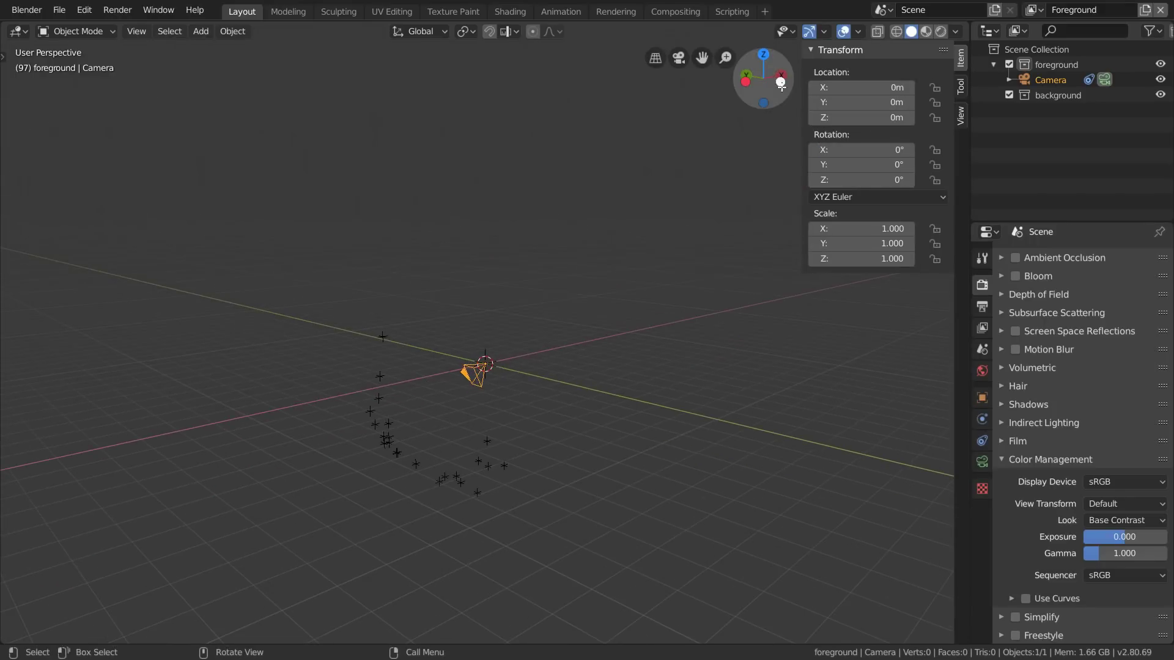
Rotate the camera to 31.5° about Y and turn it upright about X in the axis-aligned views.
left_click(782, 83)
key("r")
left_click(700, 190)
left_click(738, 79)
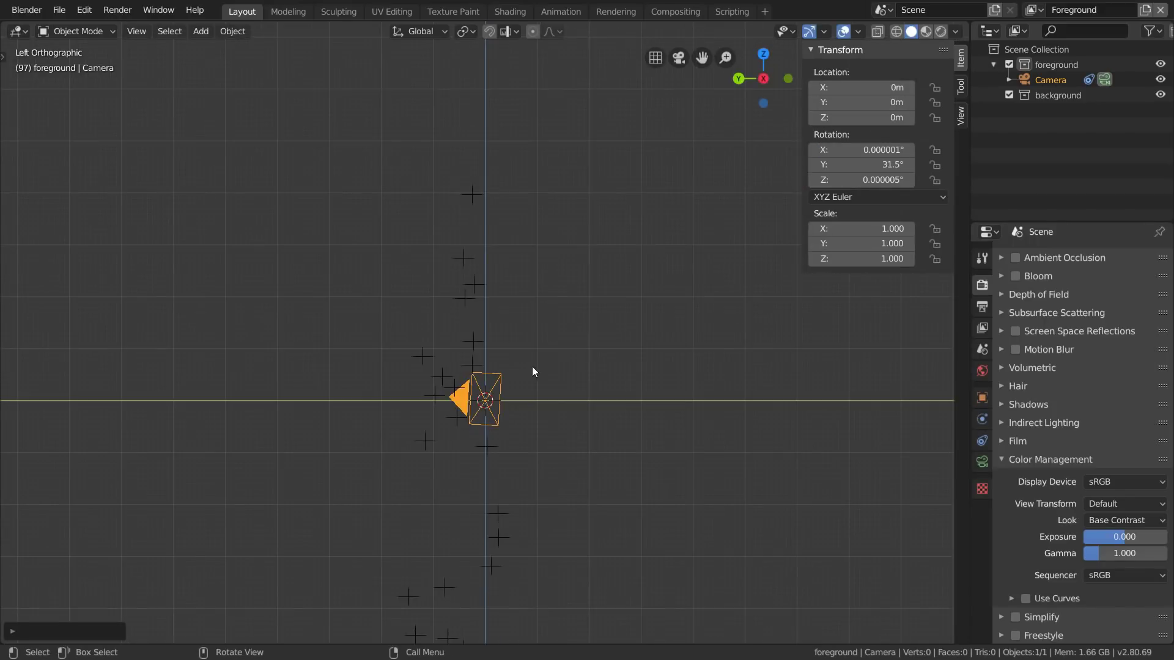
key("r")
left_click(677, 411)
Level the camera to a rotation of X 88.2°, Y 0.2°, Z 30° and save the file.
left_click(738, 78)
scroll(703, 244, "up", 2)
key("r")
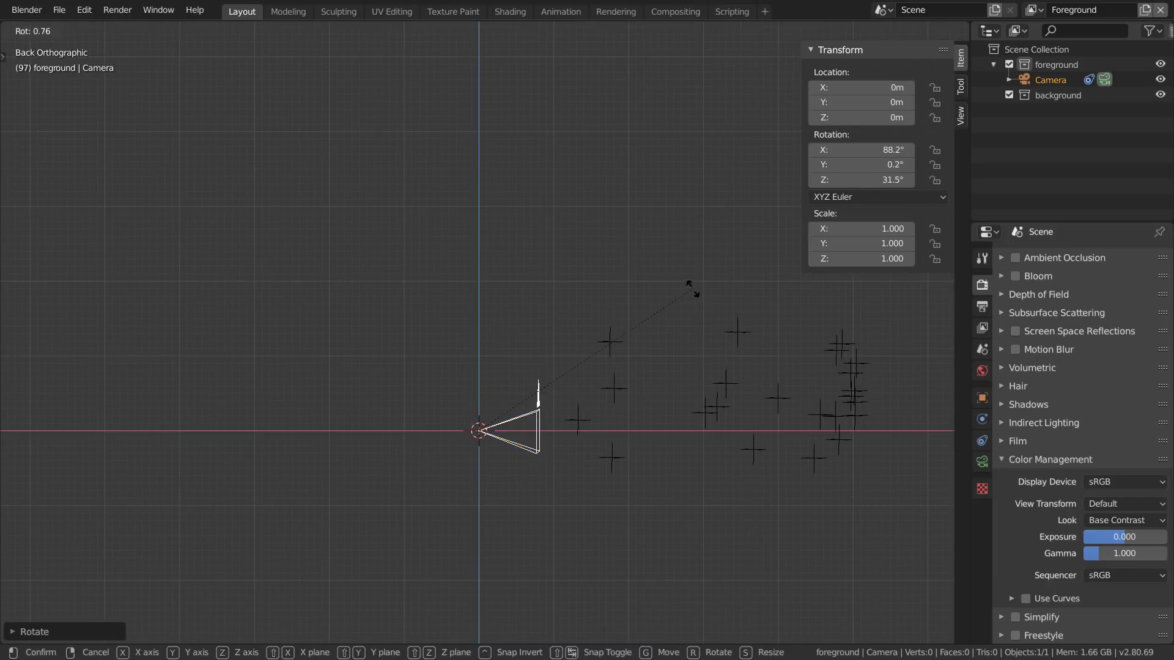
left_click(691, 290)
left_click(763, 54)
key("r")
left_click(600, 239)
middle_click_drag(506, 389, 450, 330)
key("ctrl+s")
Look through the camera and set the alpha of its background movie clip to 1.000.
key("KP_0")
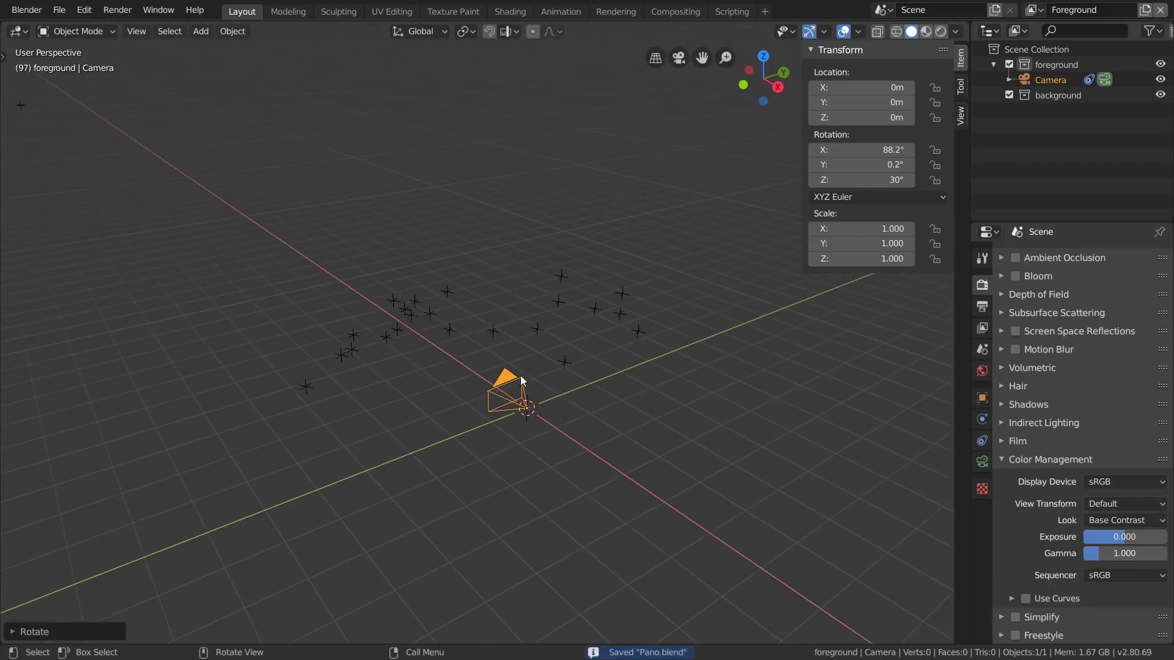
scroll(576, 340, "up", 2)
left_click(981, 461)
left_click(1039, 499)
scroll(1040, 497, "down", 4)
scroll(1039, 497, "down", 1)
left_click_drag(1122, 592, 1163, 592)
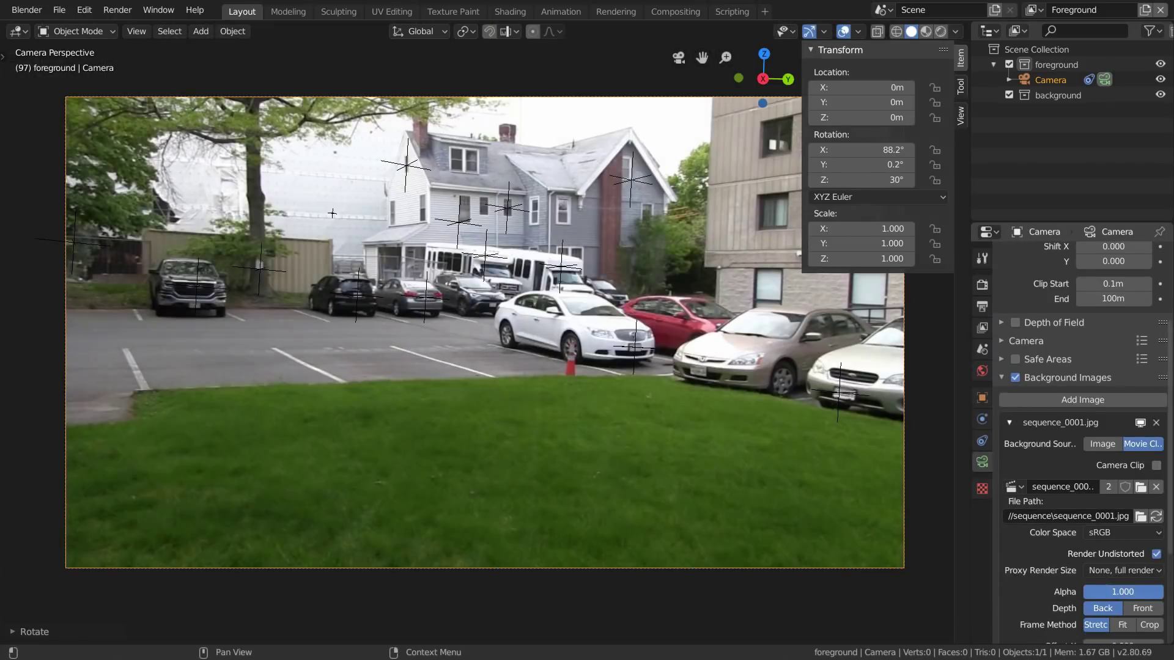
Play the footage through the camera and compare the background with and without Render Undistorted.
key("space")
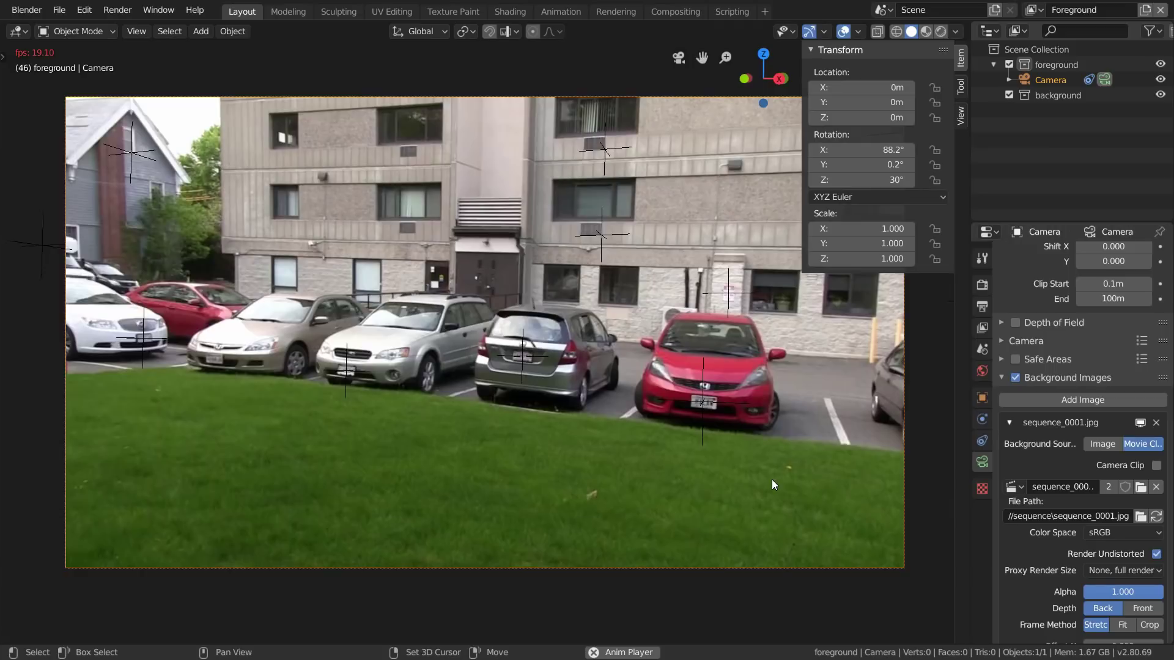
key("space")
left_click(1156, 554)
left_click(1156, 554)
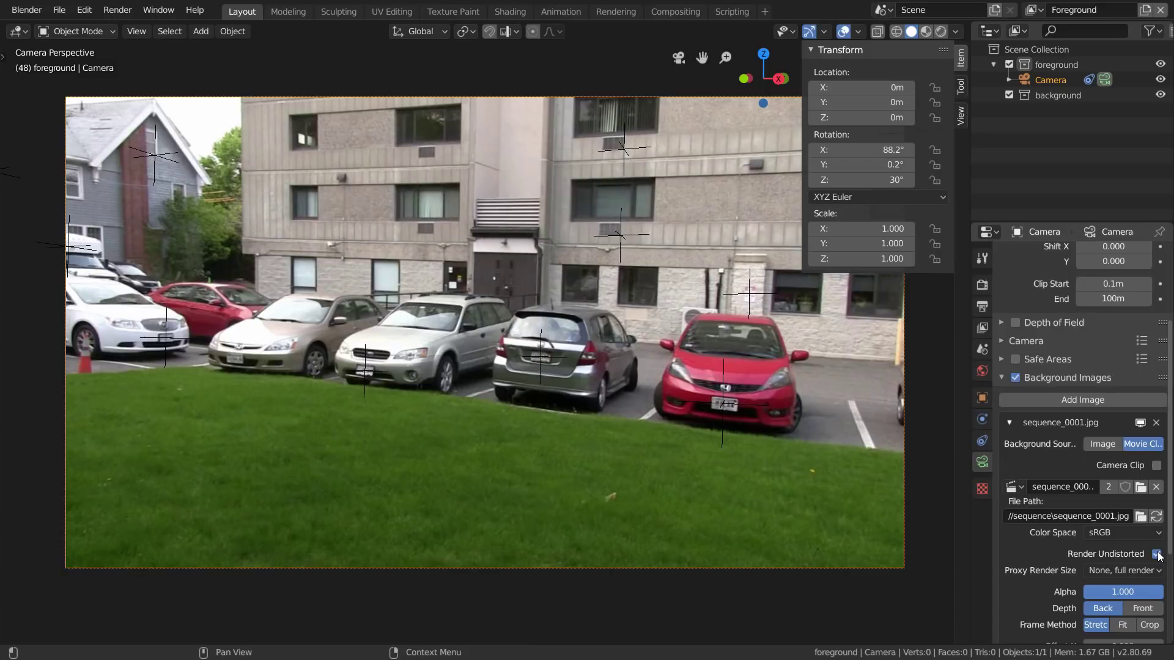
Open the Compositing workspace and delete both Render Layers nodes.
left_click(675, 12)
scroll(442, 223, "down", 5)
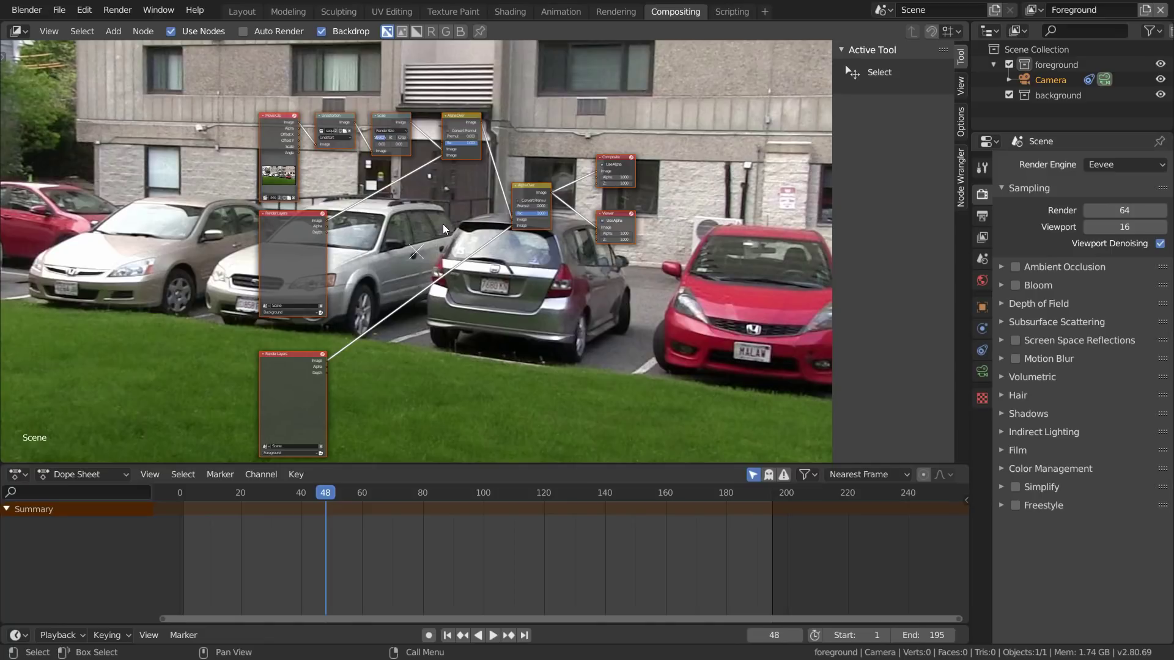
left_click_drag(147, 435, 308, 249)
key("x")
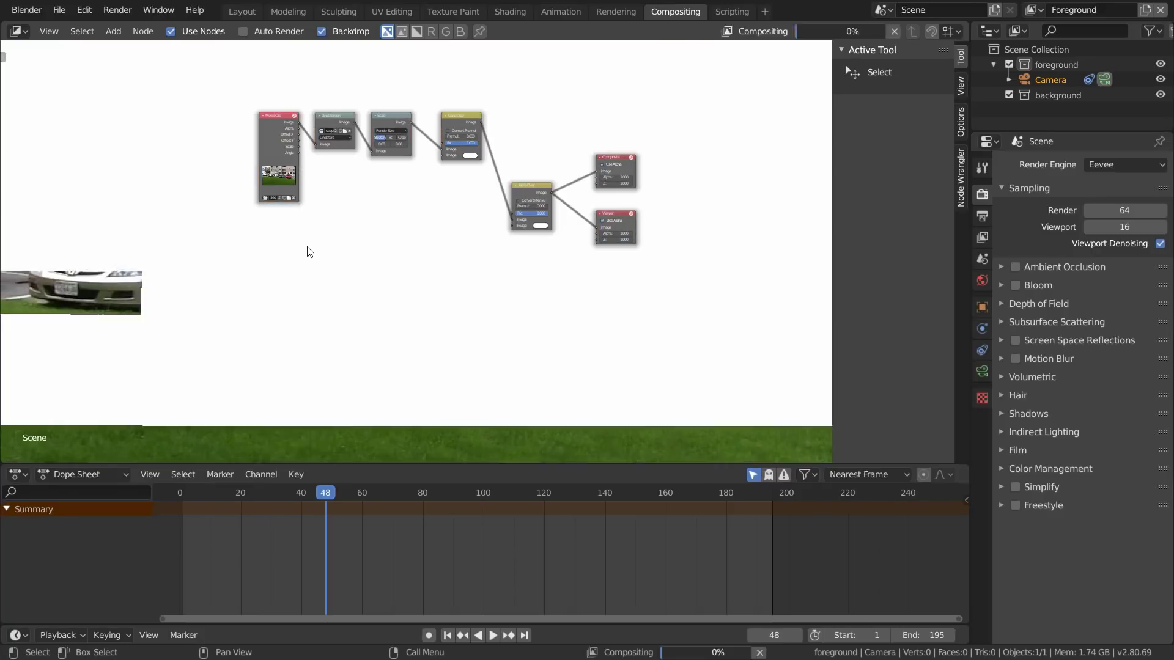
Delete the Scale and Alpha Over nodes from the compositing tree.
scroll(521, 246, "up", 3)
left_click_drag(587, 300, 644, 149)
key("x")
Preview the Undistortion node's output in the Viewer and zoom the backdrop out until the whole frame fits.
left_click(336, 90, "ctrl+shift")
middle_click_drag(360, 116, 406, 189)
key("v")
key("v")
key("v")
key("v")
scroll(355, 157, "up", 1)
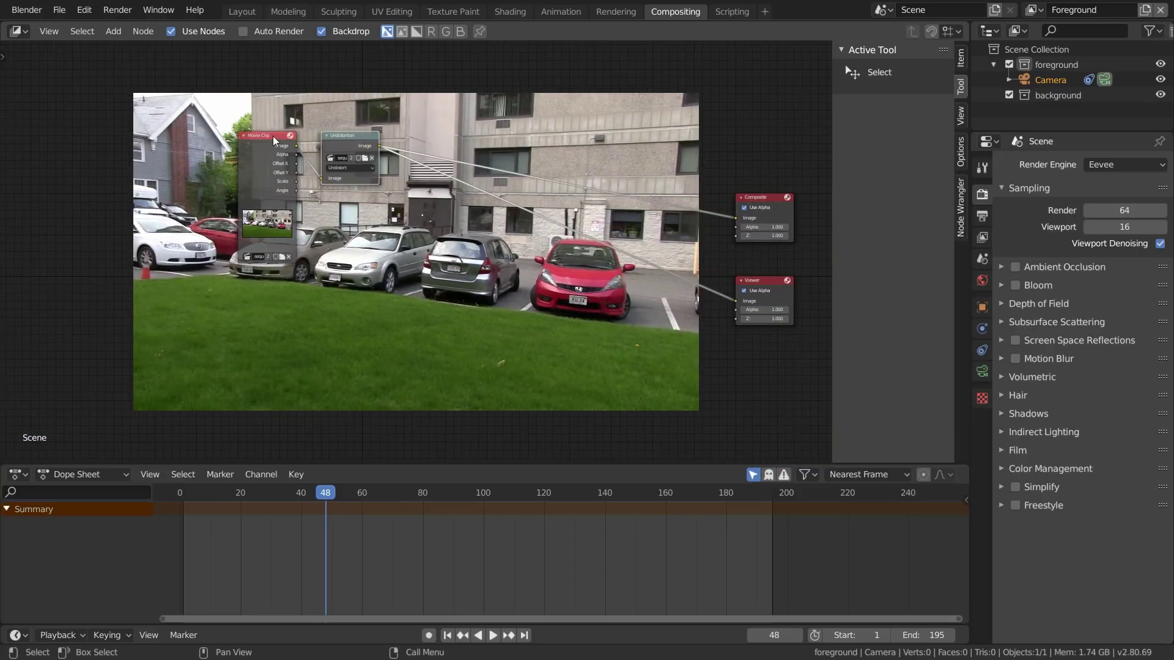
Compare the Movie Clip and Undistortion outputs in the Viewer and shift the Composite node slightly.
left_click(289, 144, "ctrl+shift")
left_click(345, 131, "ctrl+shift")
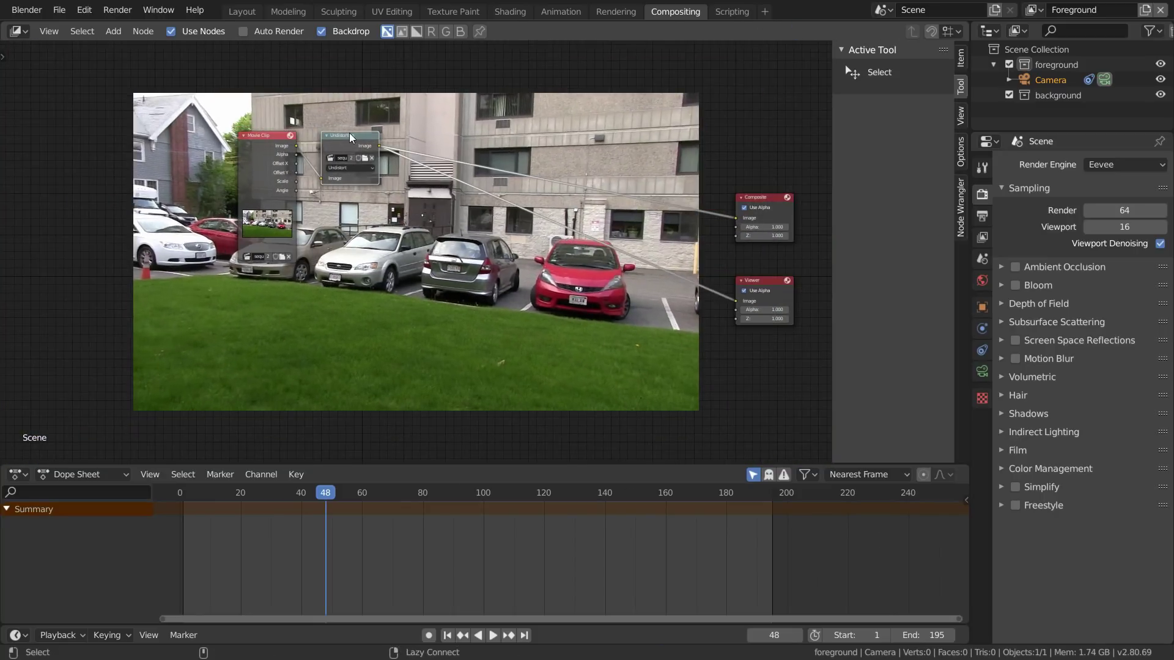
left_click(760, 204)
left_click_drag(760, 204, 751, 204)
Set the render output file format to JPEG at 100% quality.
left_click(982, 216)
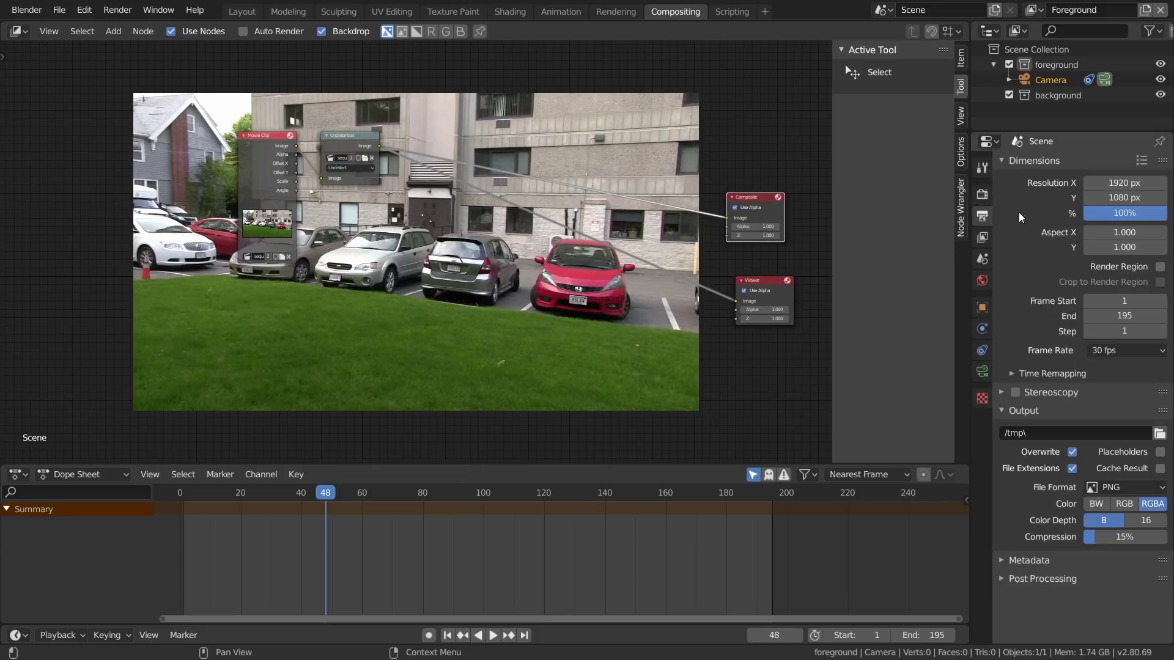
left_click(1127, 489)
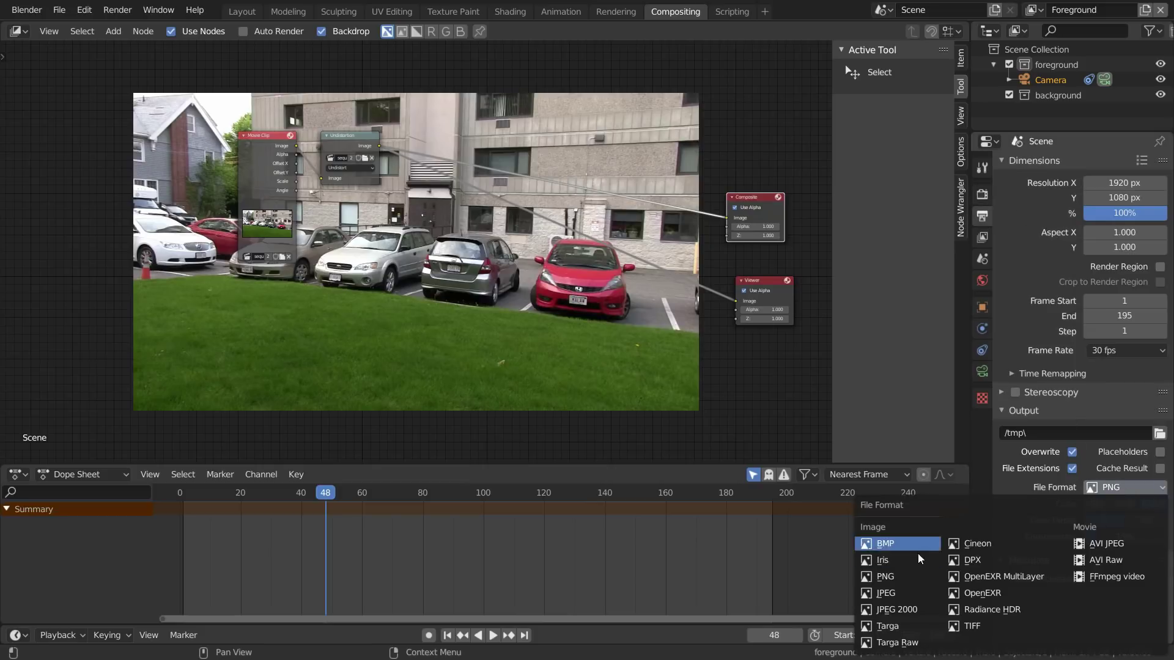
left_click(899, 593)
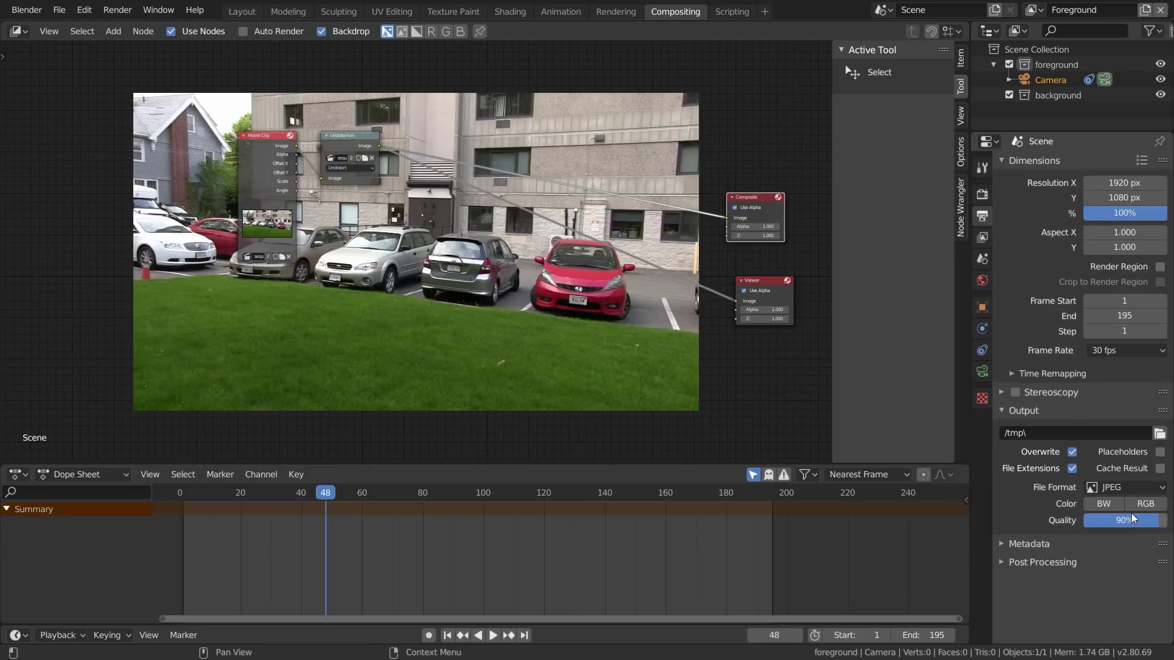
Set the output path to undistorted_ in the sequence folder and render the animation.
left_click(1160, 433)
left_click(211, 68)
type("undistorted")
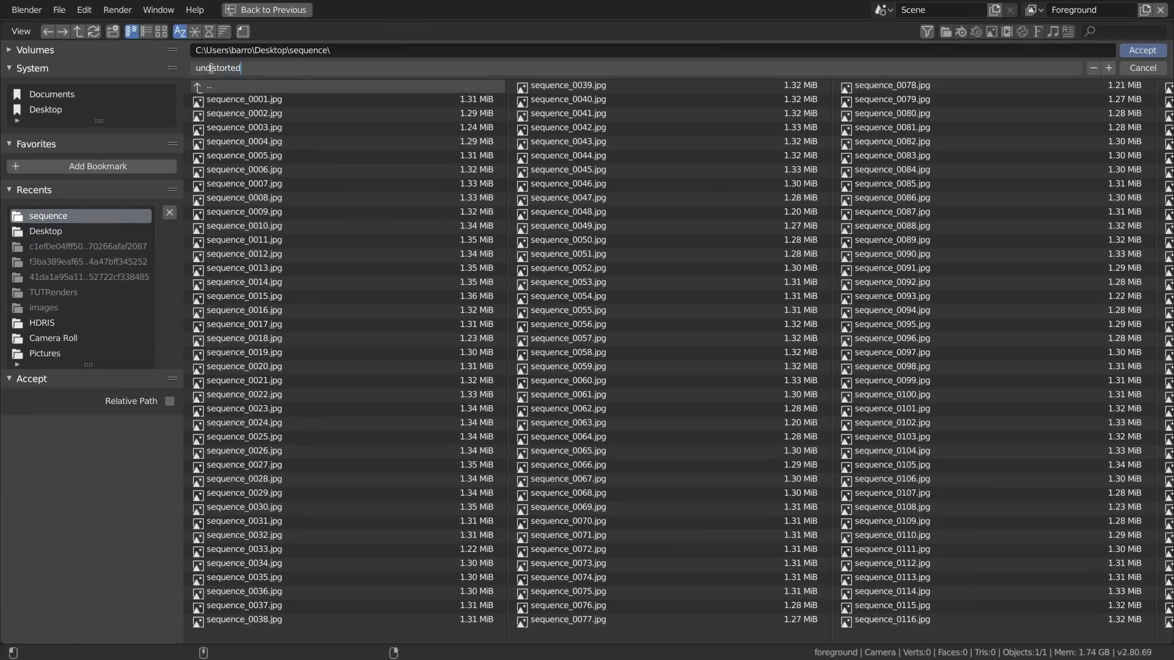
type("_")
key("Return")
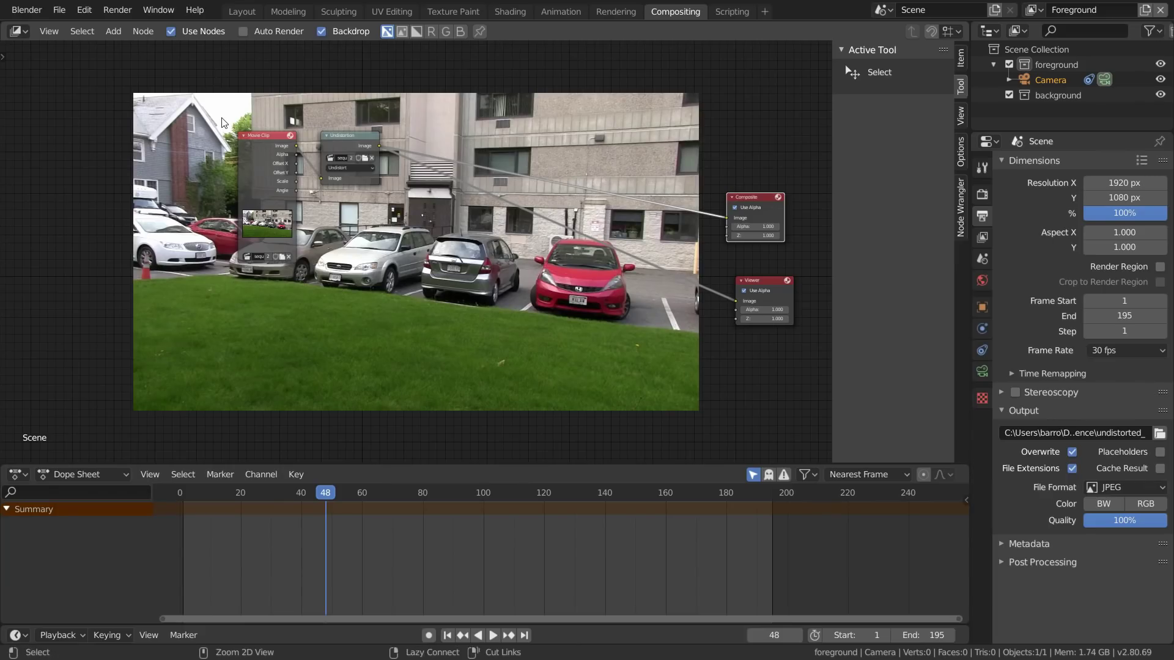
key("ctrl+F12")
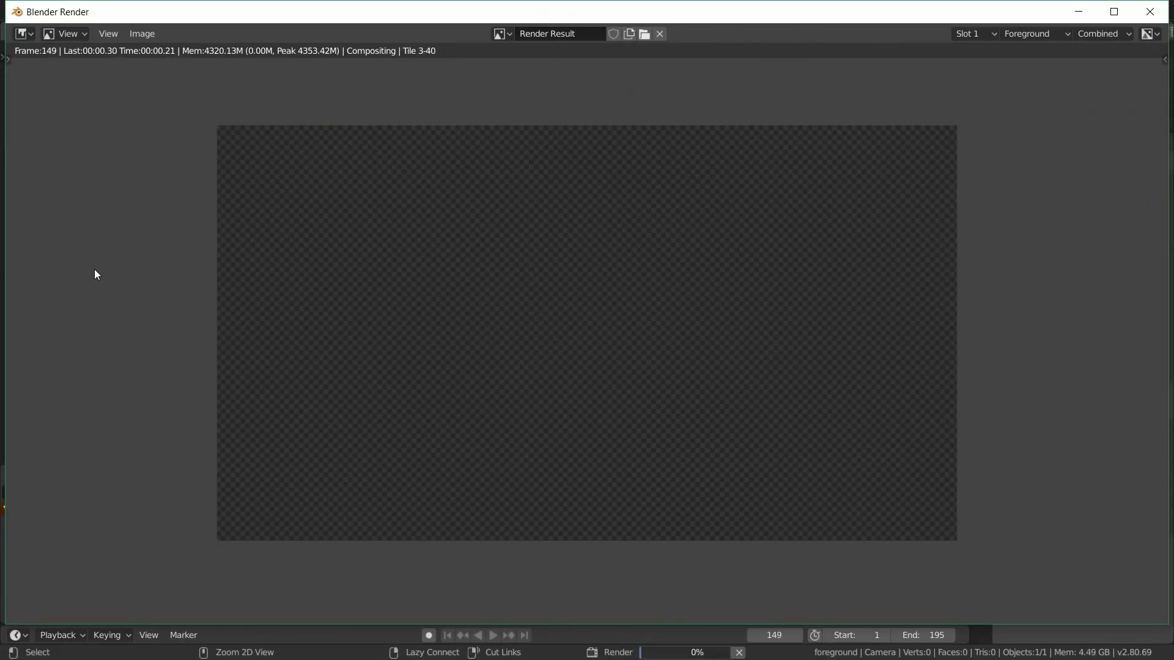
key("Escape")
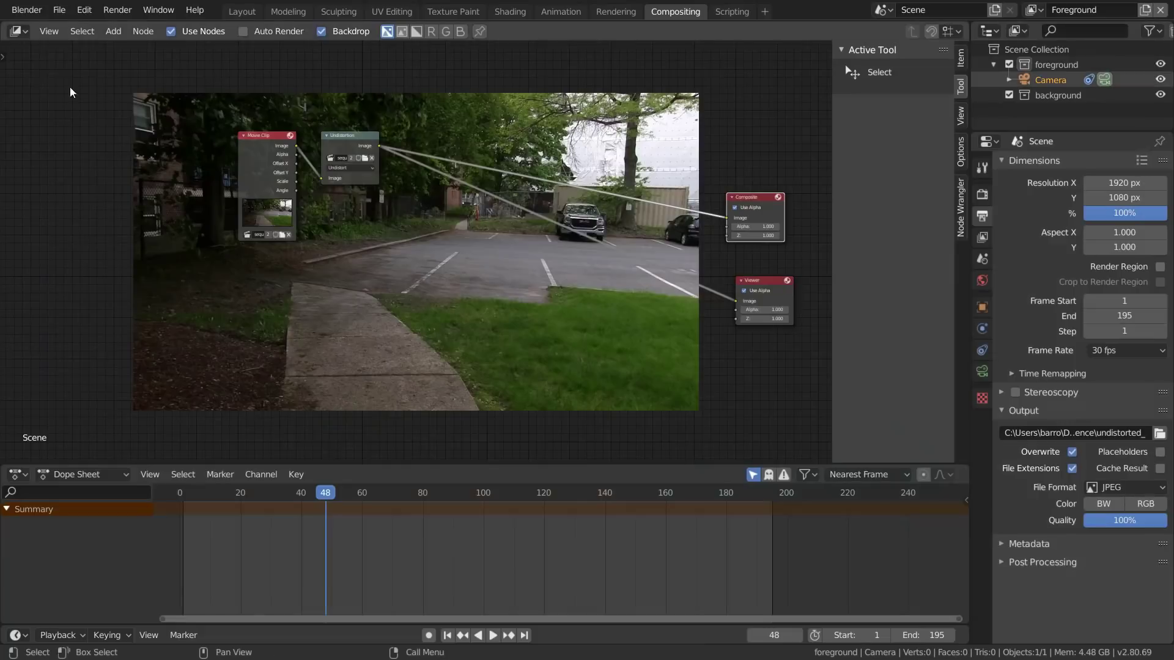
Return to the Layout workspace and leave the camera view to show the camera with its surrounding track points.
left_click(242, 12)
middle_click_drag(314, 204, 338, 324)
scroll(339, 325, "down", 10)
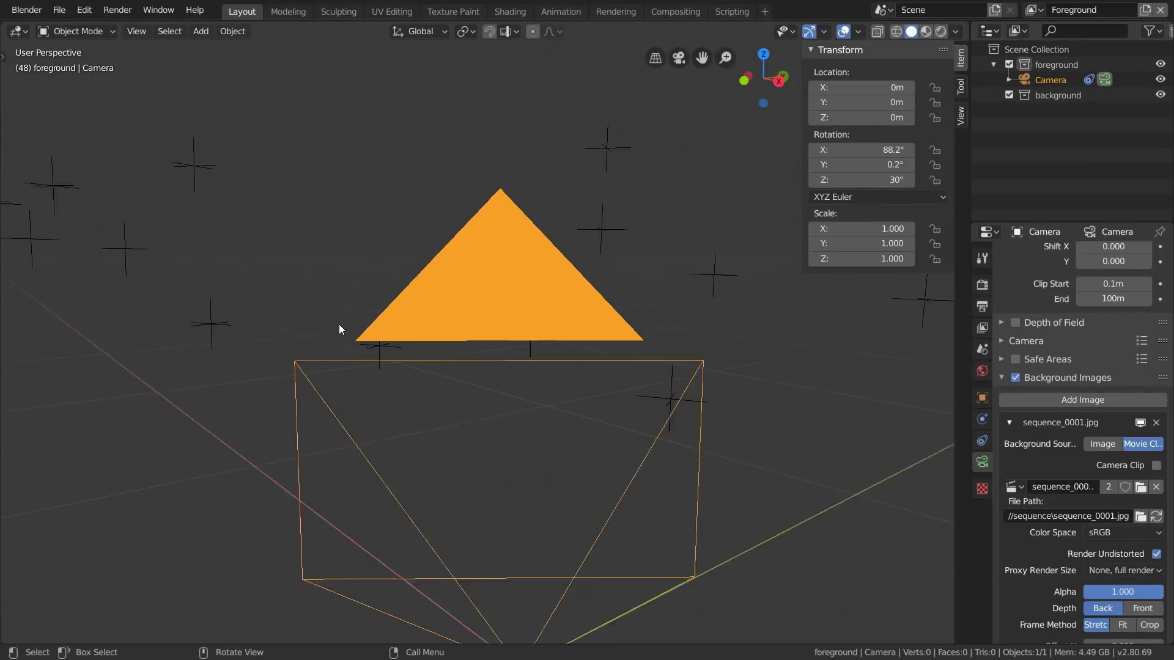
middle_click_drag(445, 294, 474, 348)
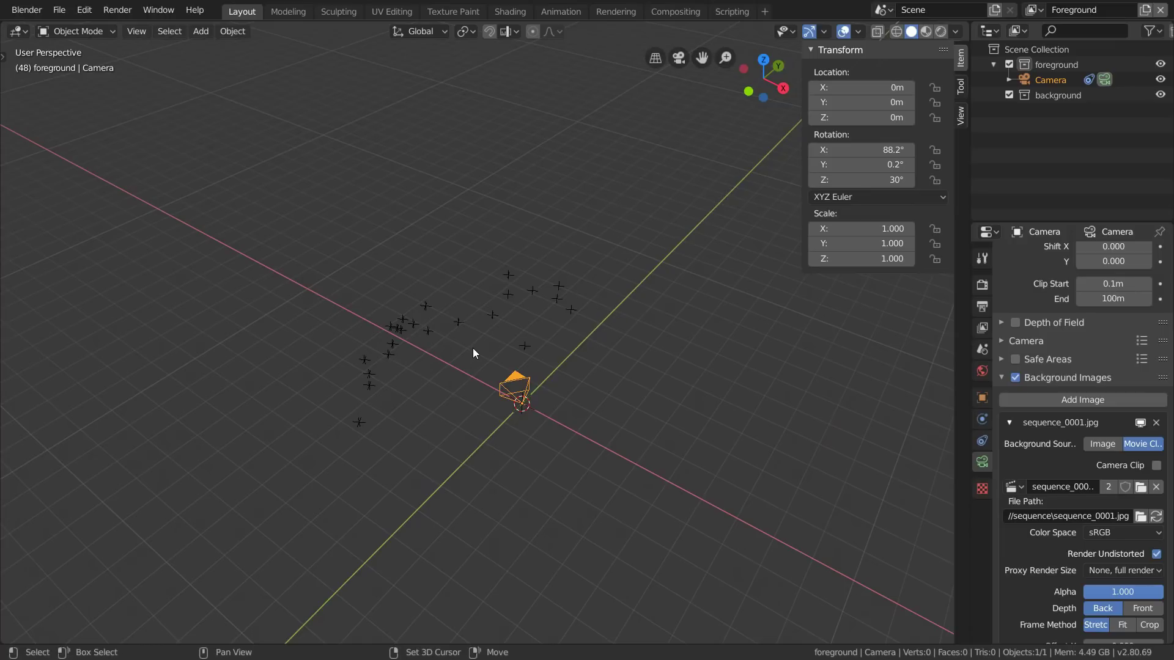
Add a mesh cylinder at the camera's position with 36 vertices.
key("shift+a")
mouse_move(472, 347)
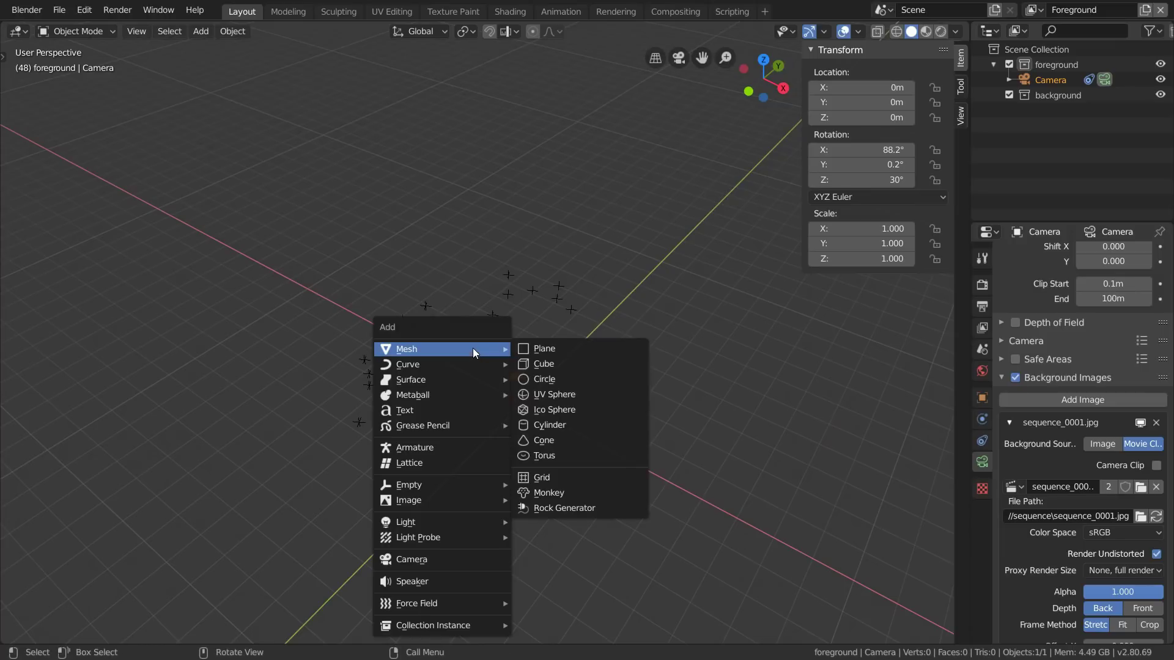
left_click(549, 424)
scroll(137, 581, "up", 3)
left_click(70, 633)
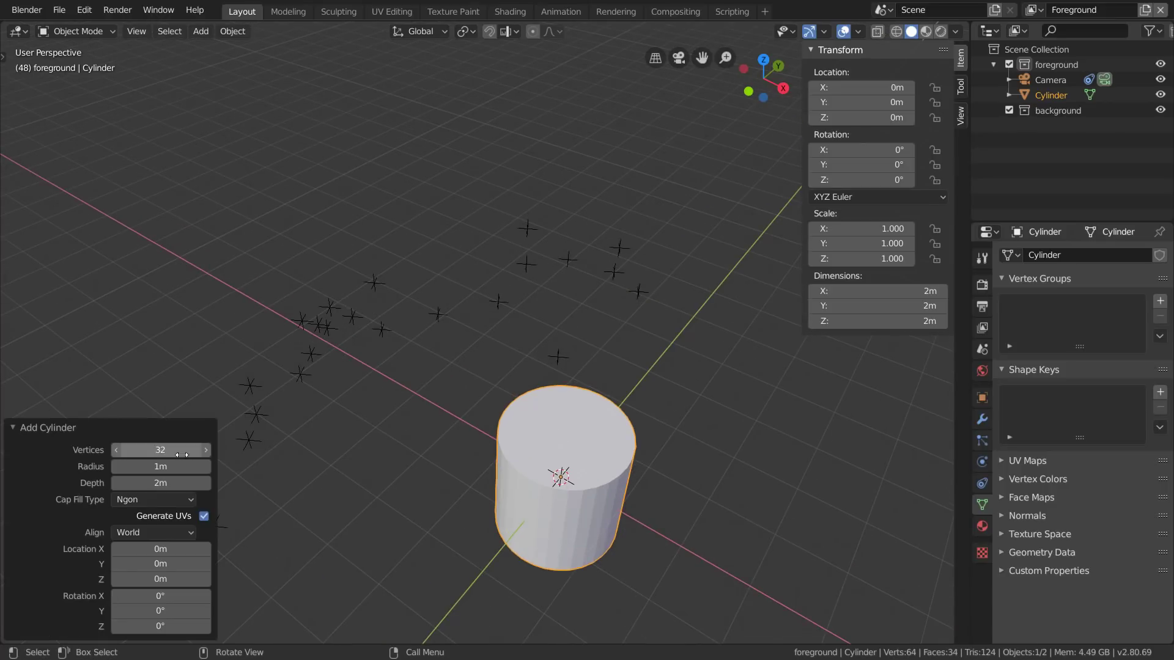
left_click(203, 450)
left_click(204, 451)
left_click(206, 451)
left_click(205, 451)
Scale the cylinder uniformly by about 5.02 in top view so its rim reaches the track points.
middle_click_drag(593, 479, 529, 453, "shift")
left_click(763, 60)
scroll(592, 254, "down", 3)
key("s")
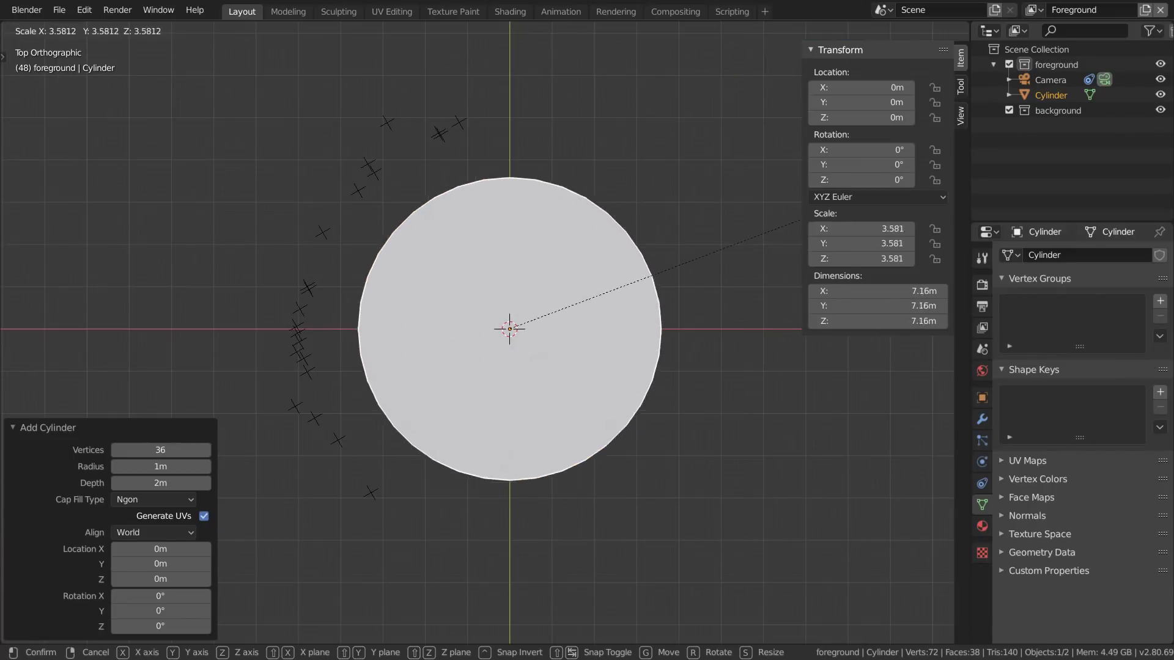
left_click(89, 151)
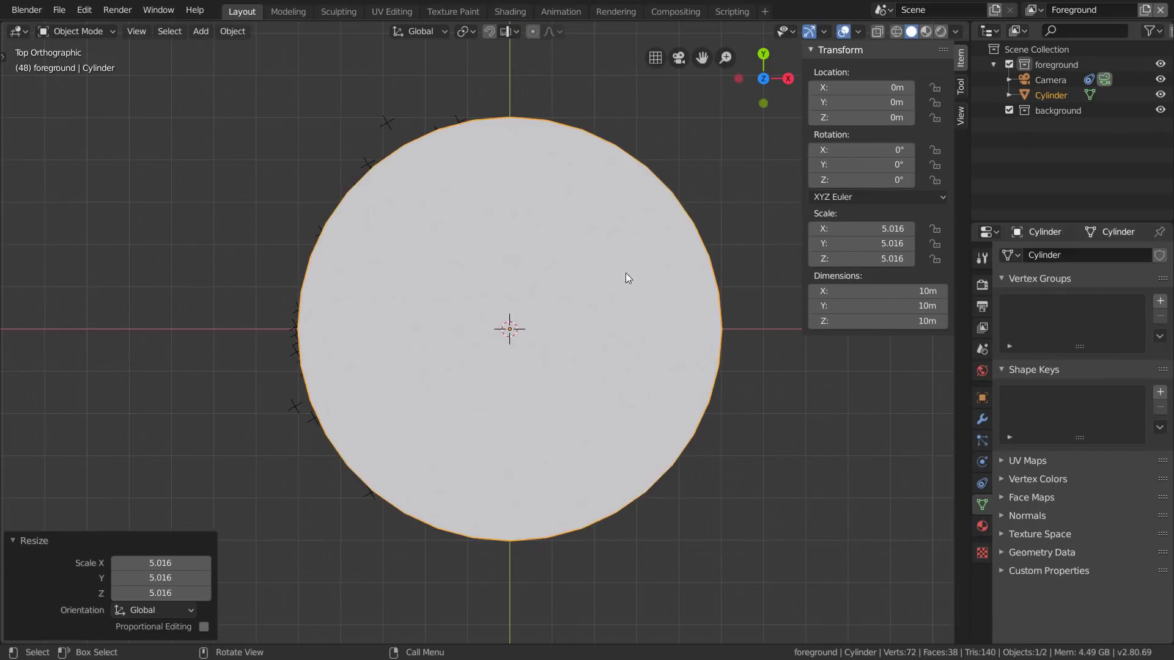
Delete the two cap faces of the cylinder in Edit Mode, leaving only its side wall.
middle_click_drag(626, 275, 575, 242)
key("Tab")
key("3")
scroll(549, 274, "down", 2)
left_click(548, 275)
middle_click_drag(538, 305, 466, 437)
key("x")
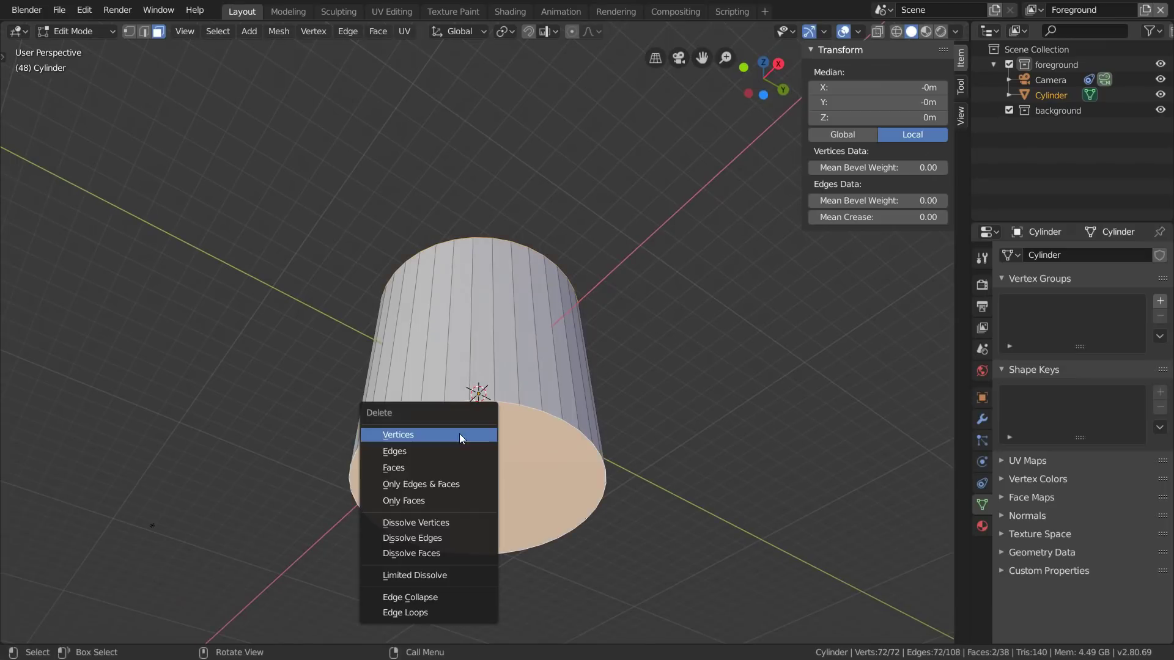
left_click(465, 472)
Select the wall faces the camera sees across its pan from frame 1 to 195, and delete all the others.
left_click(681, 62)
key("shift+Left")
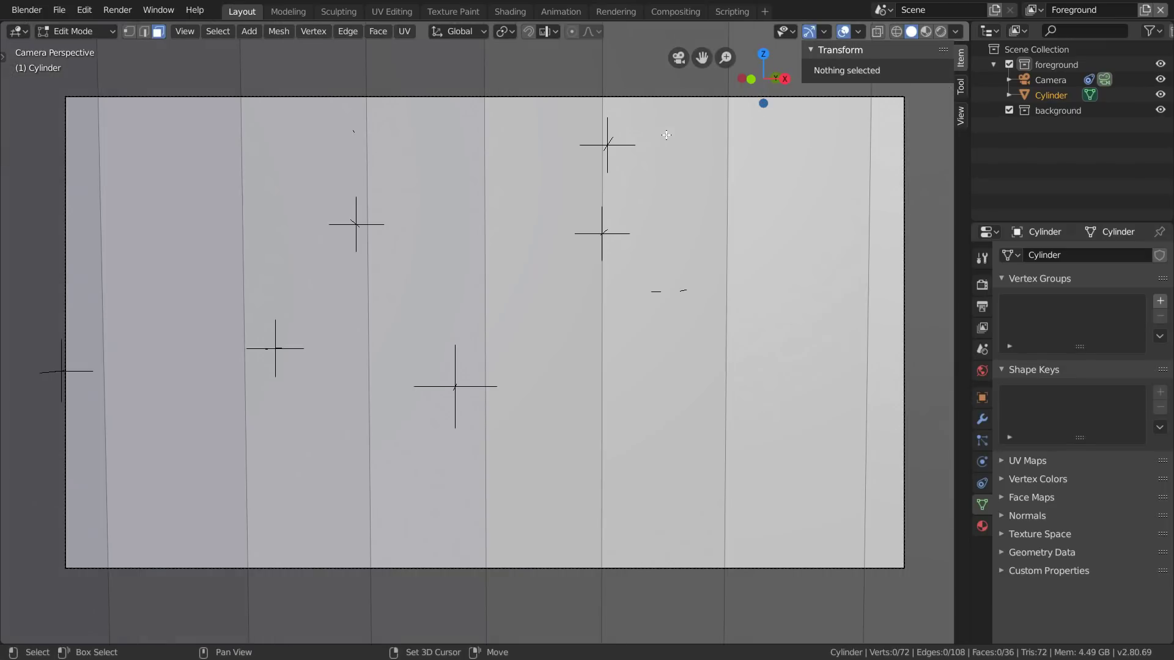
scroll(667, 134, "down", 3)
left_click(673, 141)
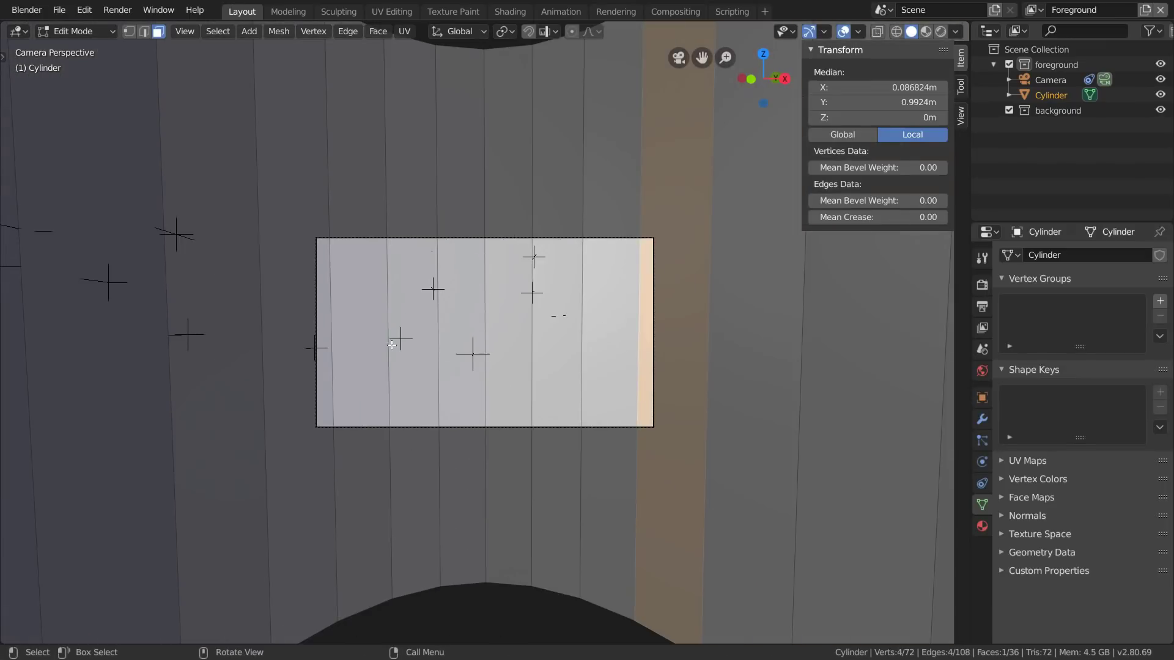
left_click(612, 330, "ctrl")
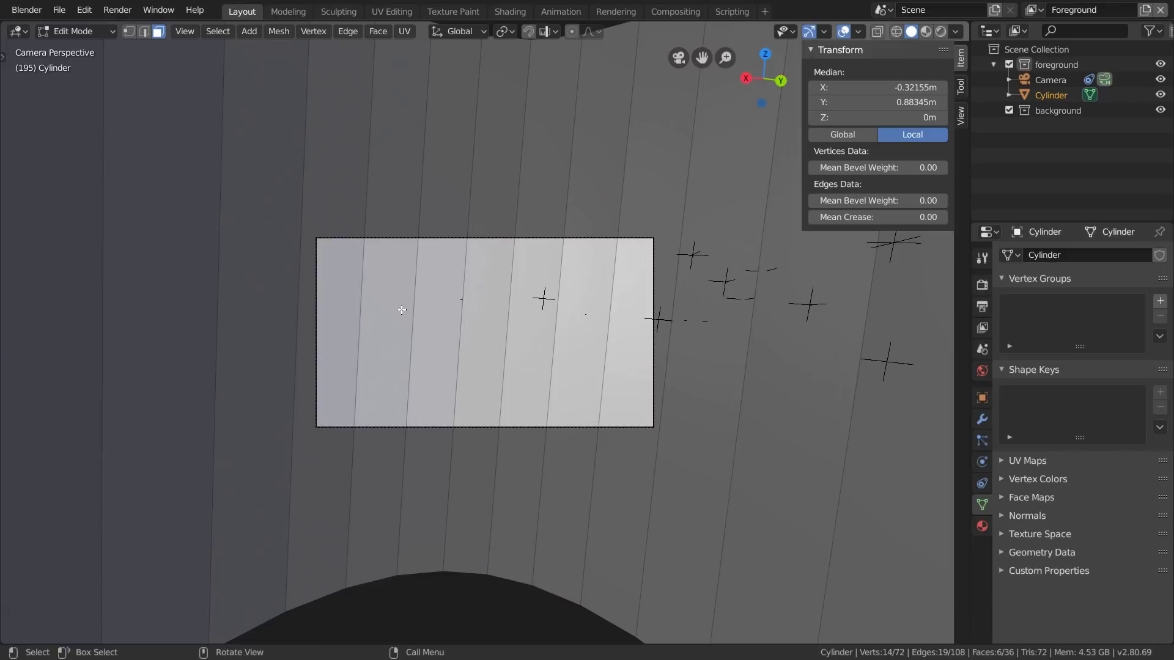
left_click(340, 298, "ctrl")
left_click(321, 285, "ctrl")
middle_click_drag(322, 285, 432, 318)
scroll(432, 317, "down", 4)
middle_click_drag(550, 250, 575, 314)
key("ctrl+i")
key("x")
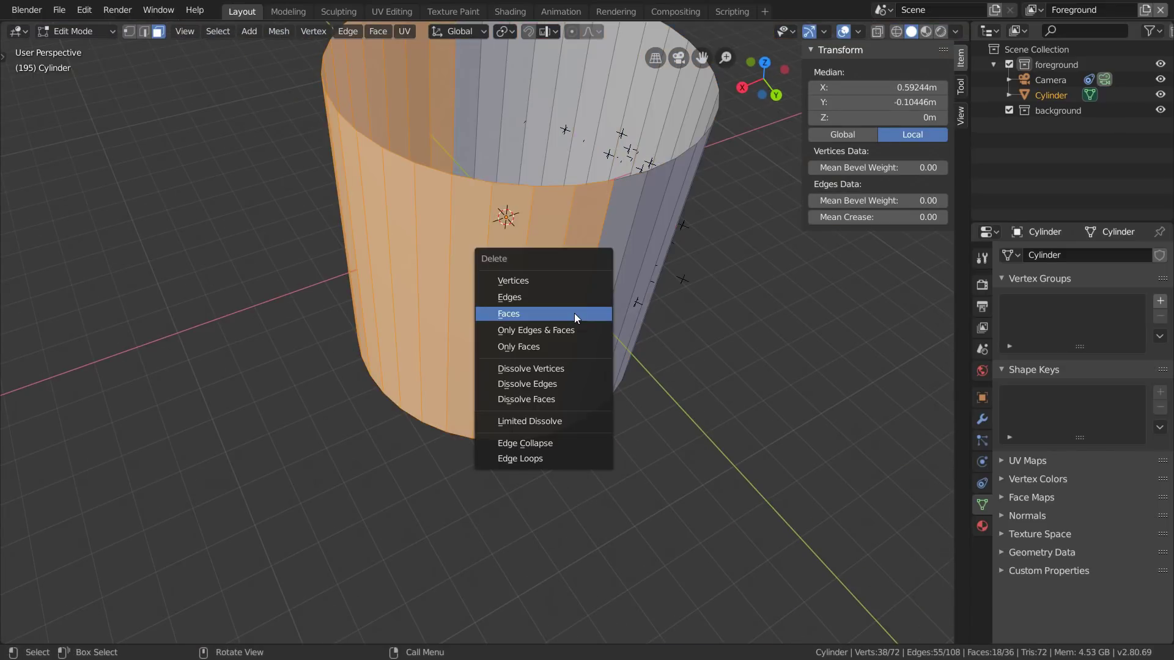
left_click(575, 313)
In camera view, scale all remaining wall faces along Z by about 0.454.
left_click(679, 59)
key("a")
key("s")
key("z")
left_click(727, 309)
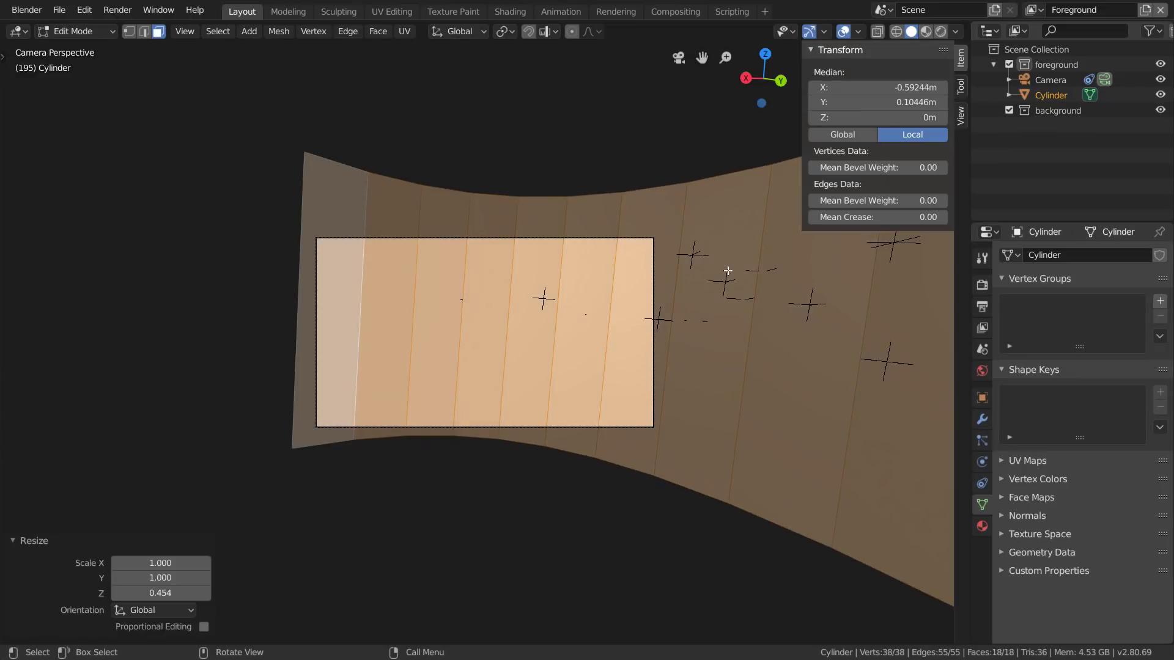
Play through the pan, shift the wall slightly down along Z, scale its height by about 0.925, and leave Edit Mode.
scroll(729, 272, "up", 2)
key("space")
key("g")
key("z")
left_click(565, 324)
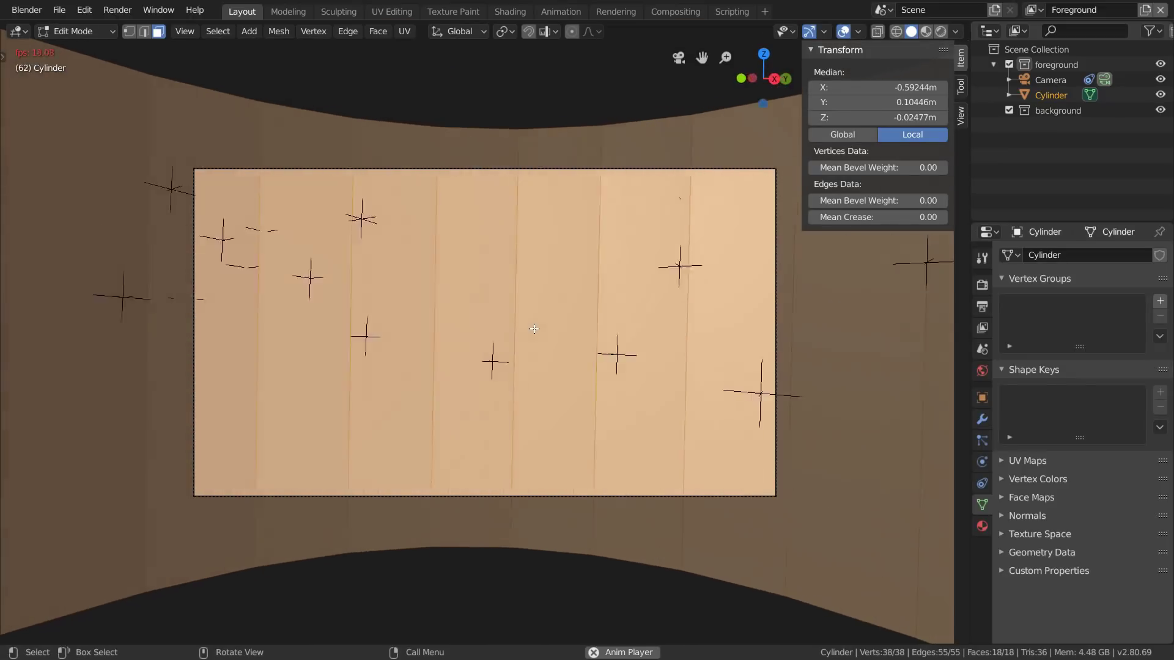
key("space")
key("s")
key("z")
left_click(628, 259)
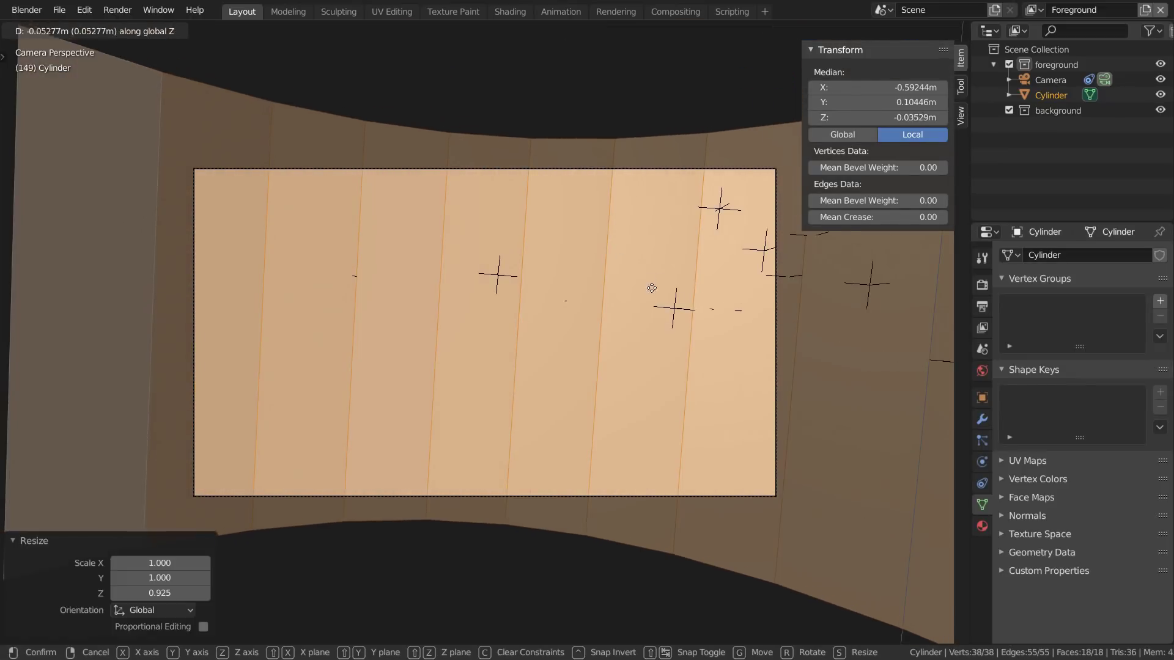
key("Tab")
Apply the Object Transform to the curved wall.
middle_click_drag(592, 306, 582, 313)
scroll(570, 312, "down", 5)
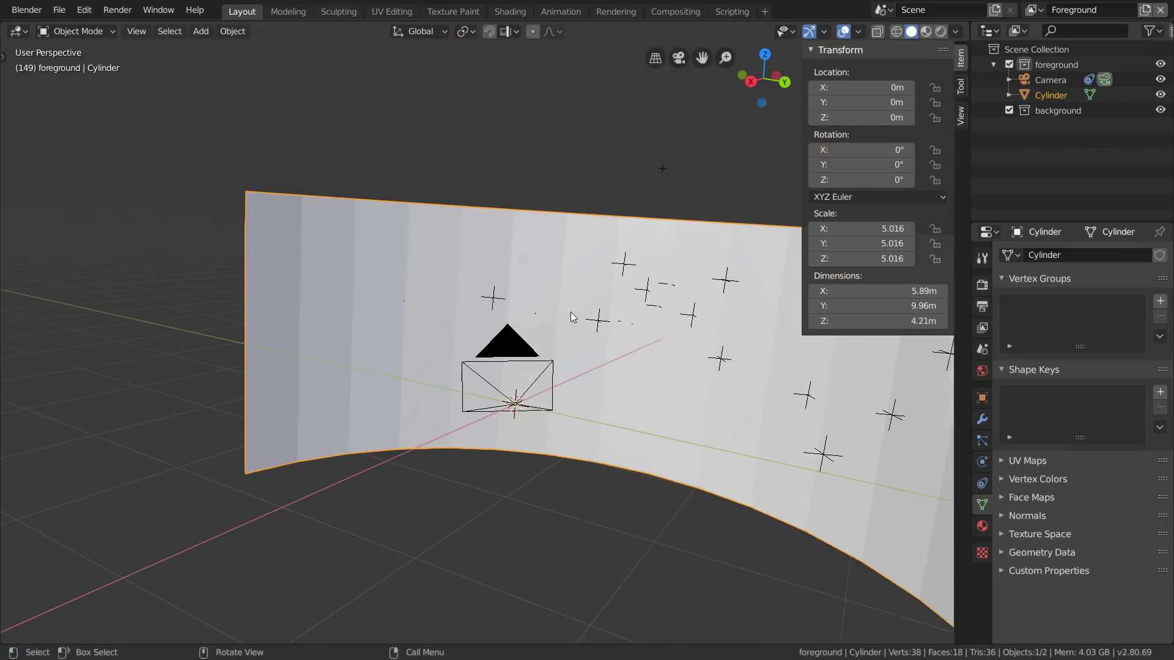
key("F3")
type("apply")
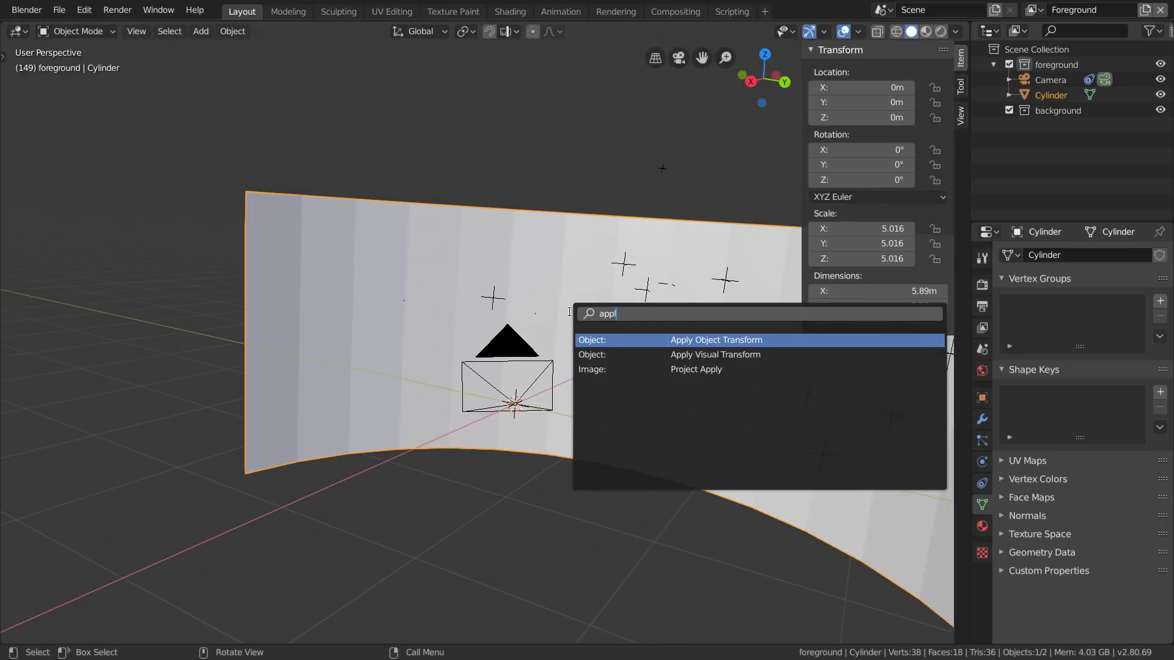
key("Return")
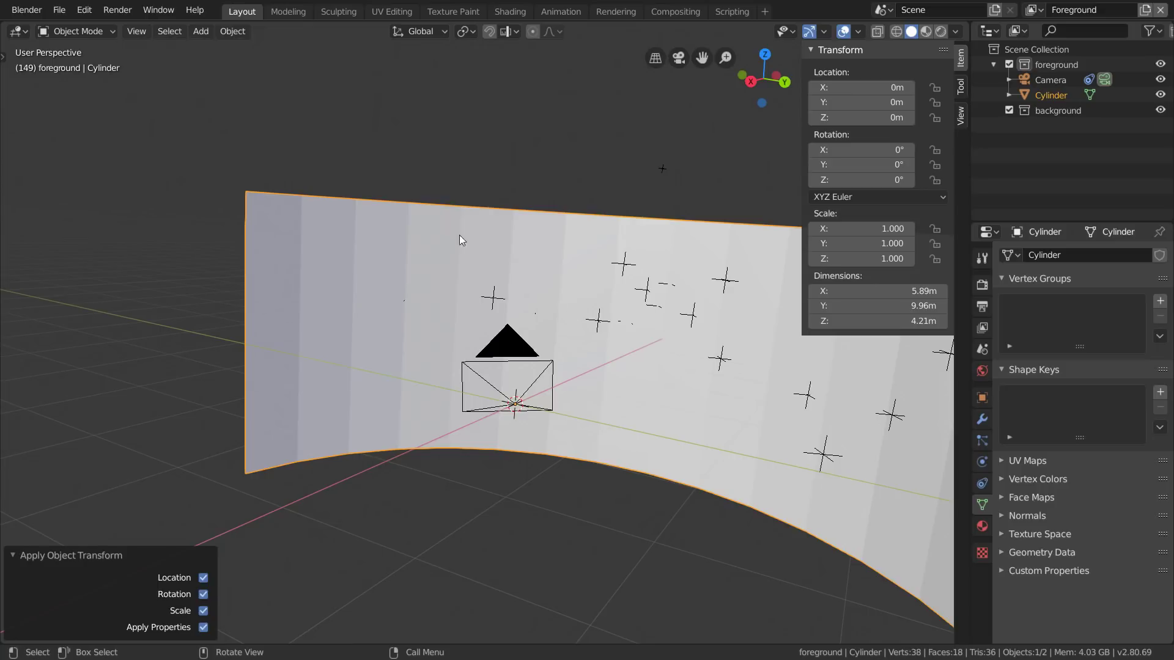
Switch to the UV Editing workspace and rename the cylinder's UV map to original.
left_click(391, 11)
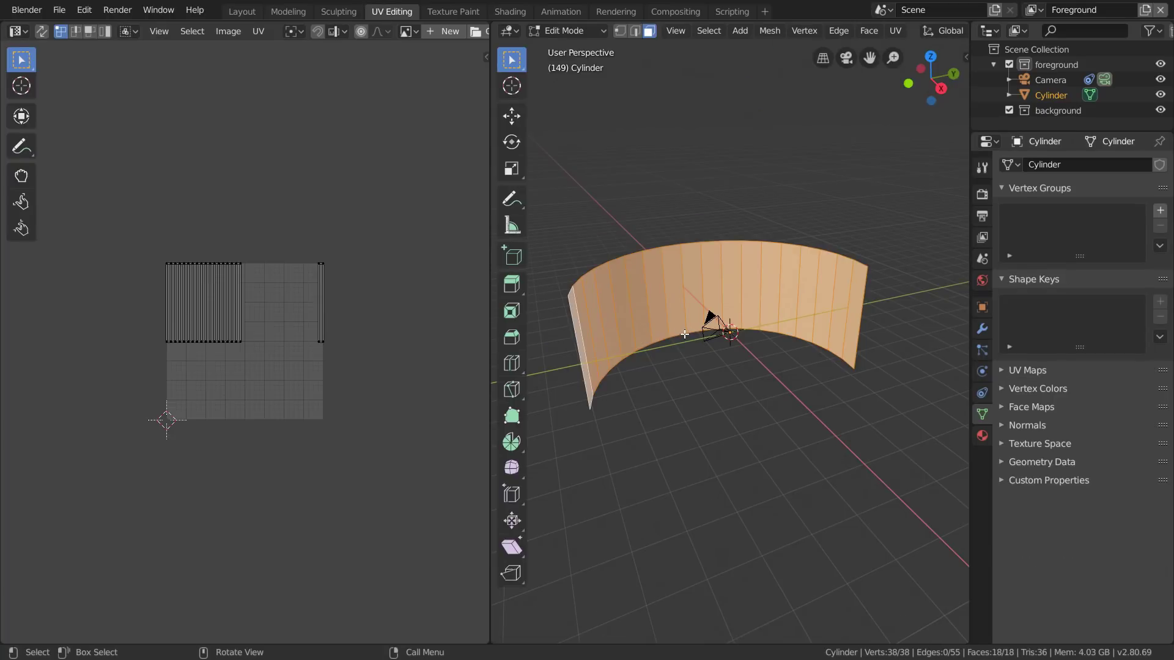
left_click(1027, 370)
double_click(1030, 397)
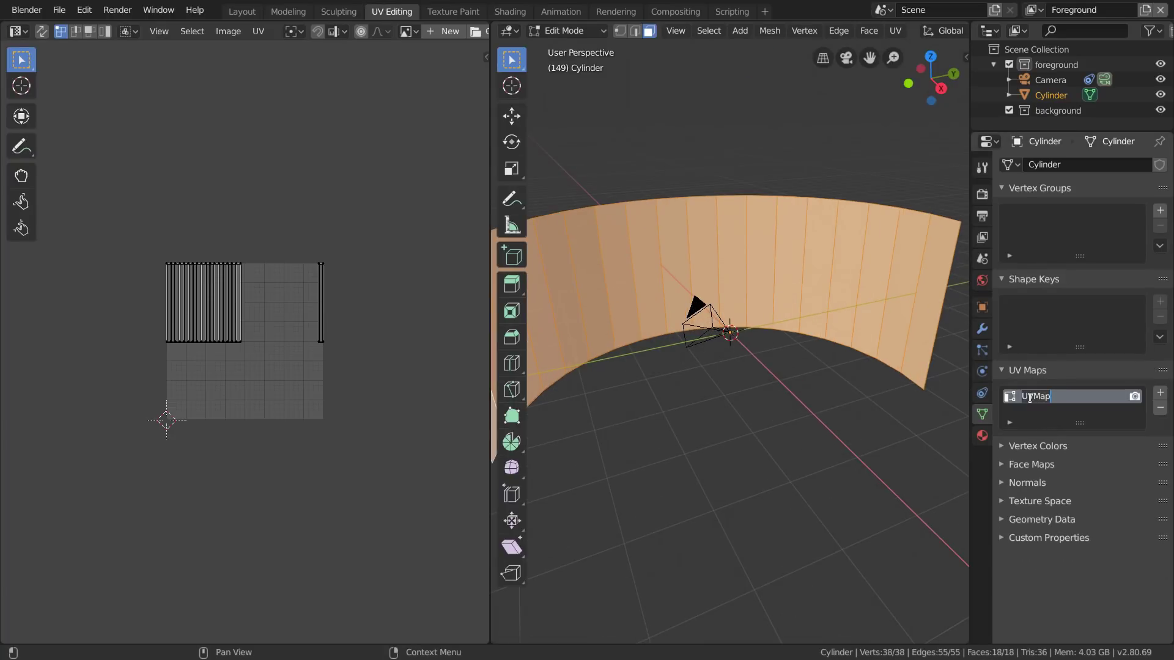
Unwrap all faces of the curved wall into a single UV strip.
scroll(639, 367, "down", 3)
middle_click_drag(639, 367, 625, 345)
key("u")
left_click(638, 337)
scroll(165, 398, "up", 2)
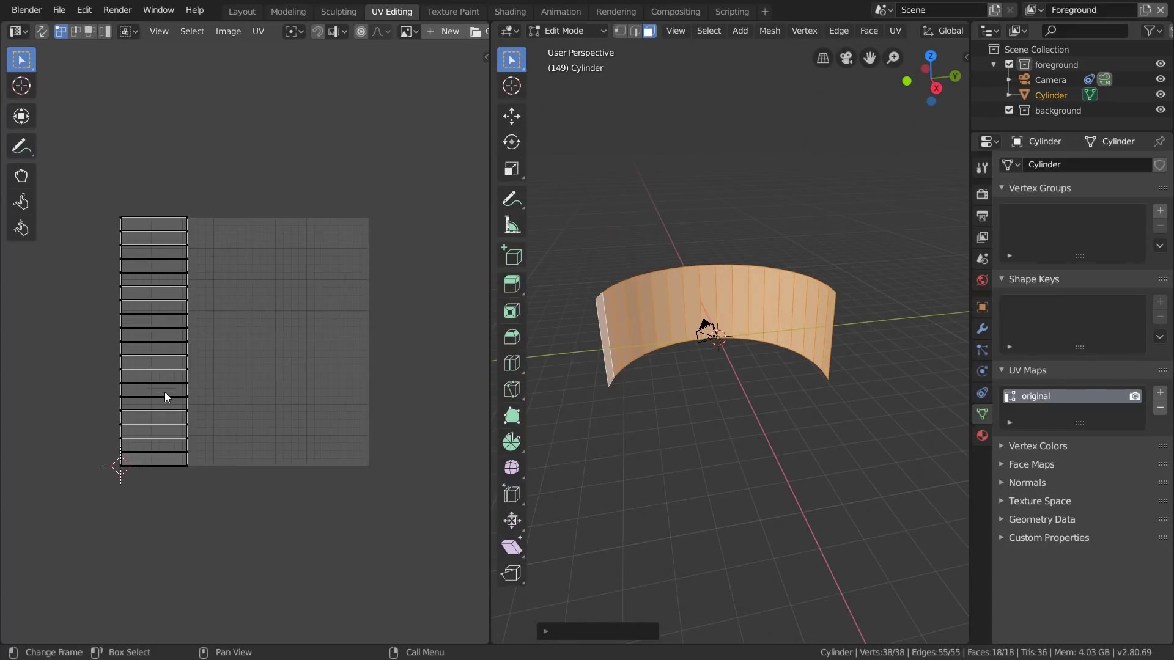
Rotate all UVs by 90° and pack the islands with Rotate disabled.
key("a")
key("r")
key("0")
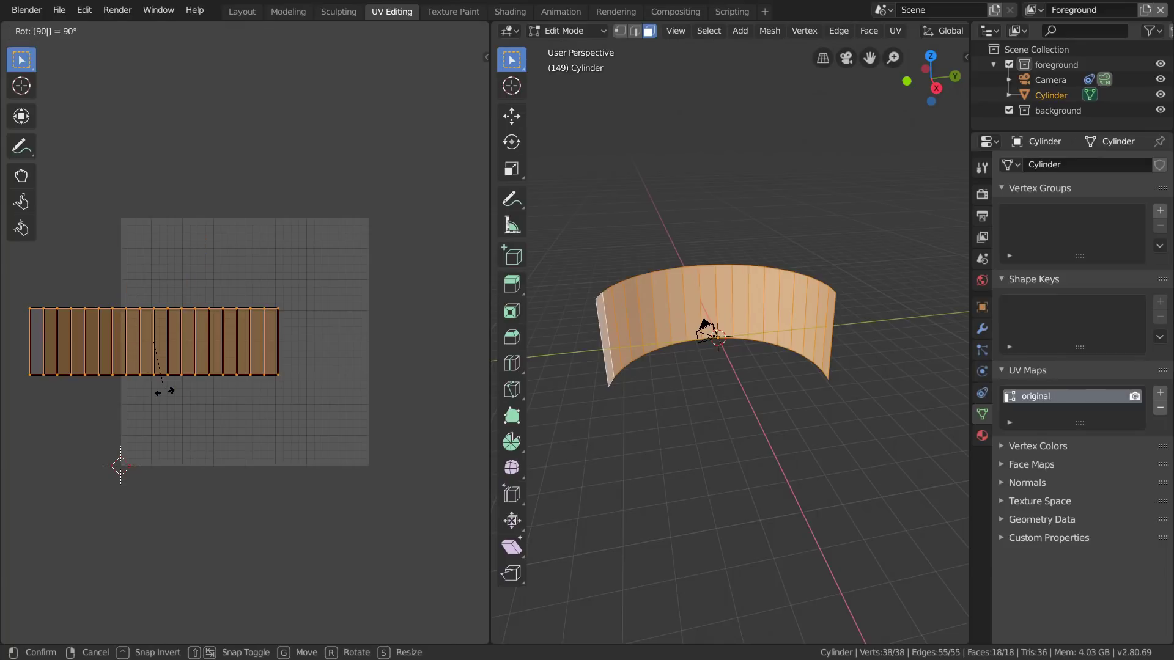
key("Return")
left_click(258, 30)
left_click(275, 263)
left_click(128, 630)
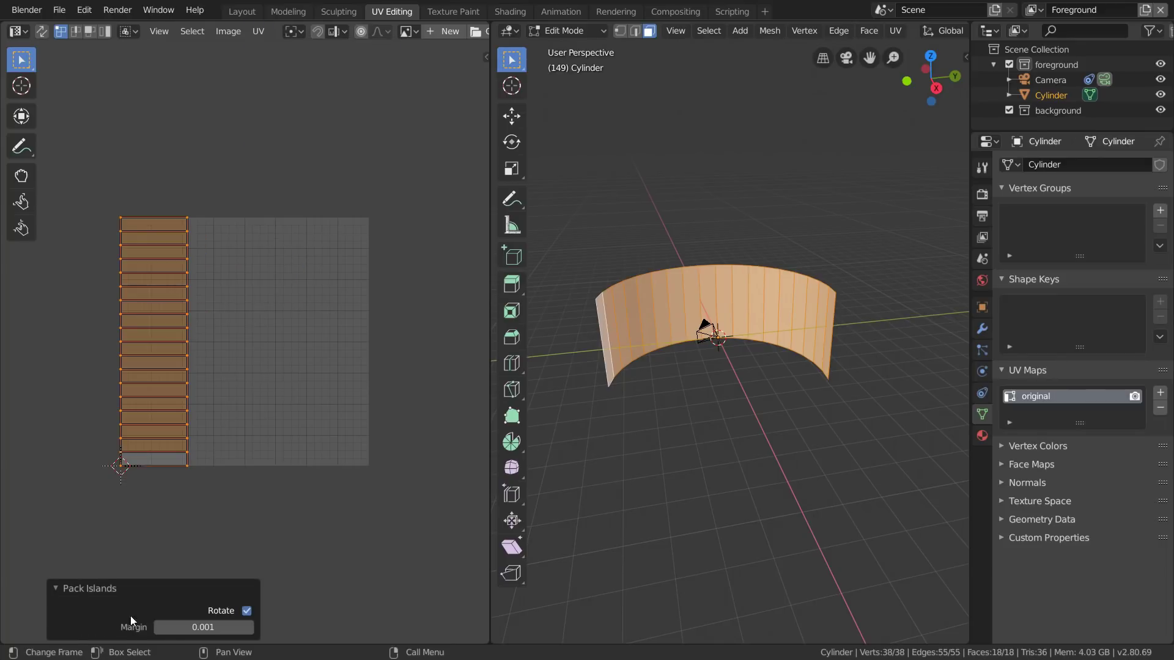
left_click(247, 610)
scroll(282, 483, "up", 2)
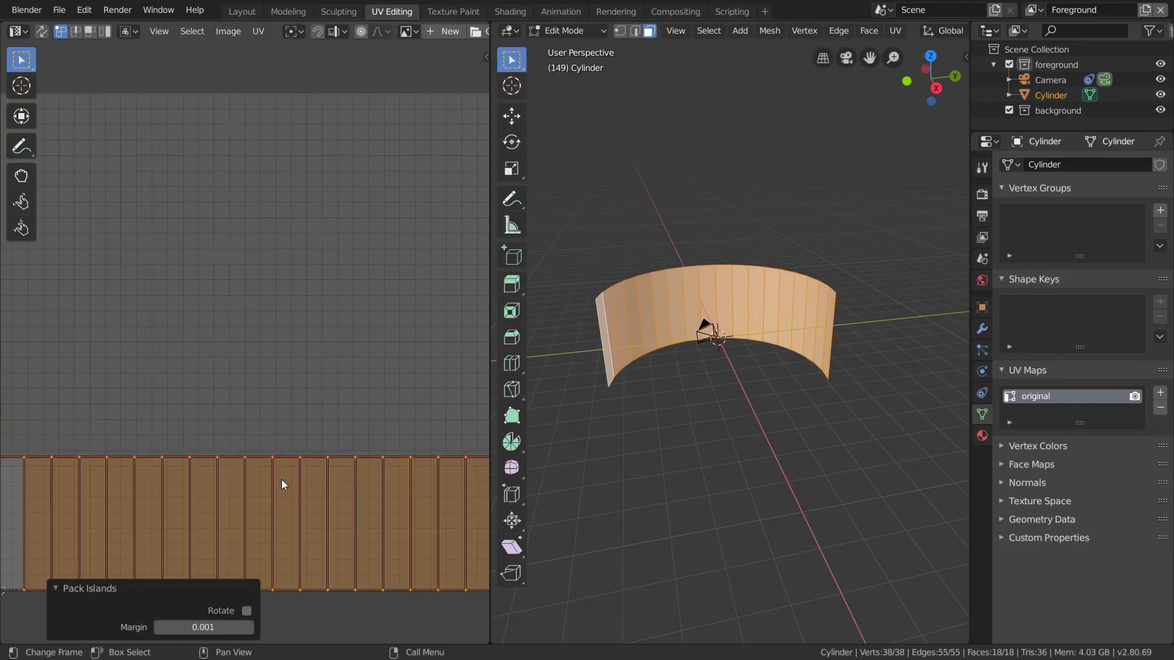
Enable UV sync selection and, in edge mode, select the strip's upper UV edges to check its orientation.
left_click(42, 31)
scroll(141, 243, "down", 2)
left_click(75, 31)
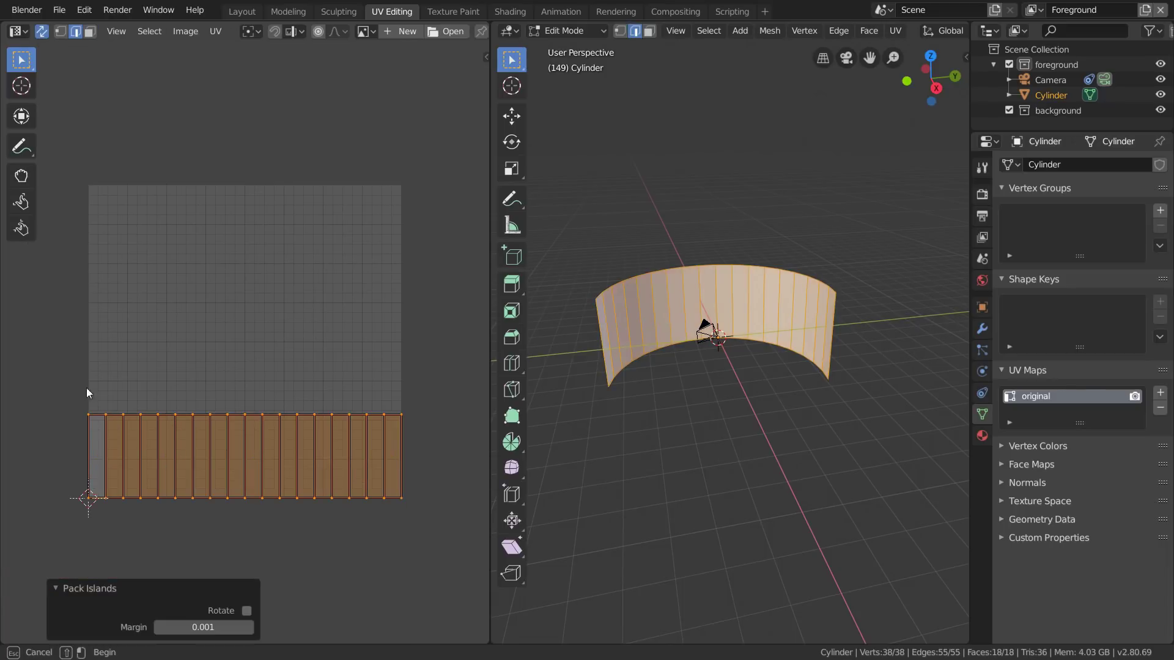
left_click_drag(67, 437, 417, 386)
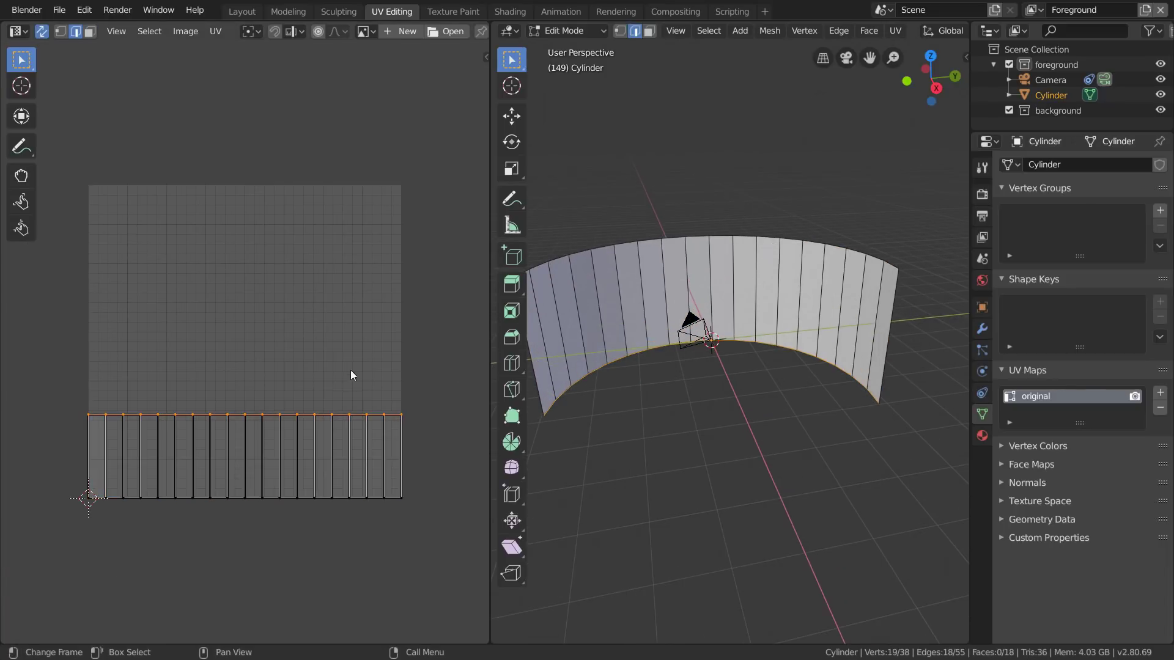
Rotate all UVs by 180° and select the strip's border edges to recheck its orientation.
key("3")
type("ar18")
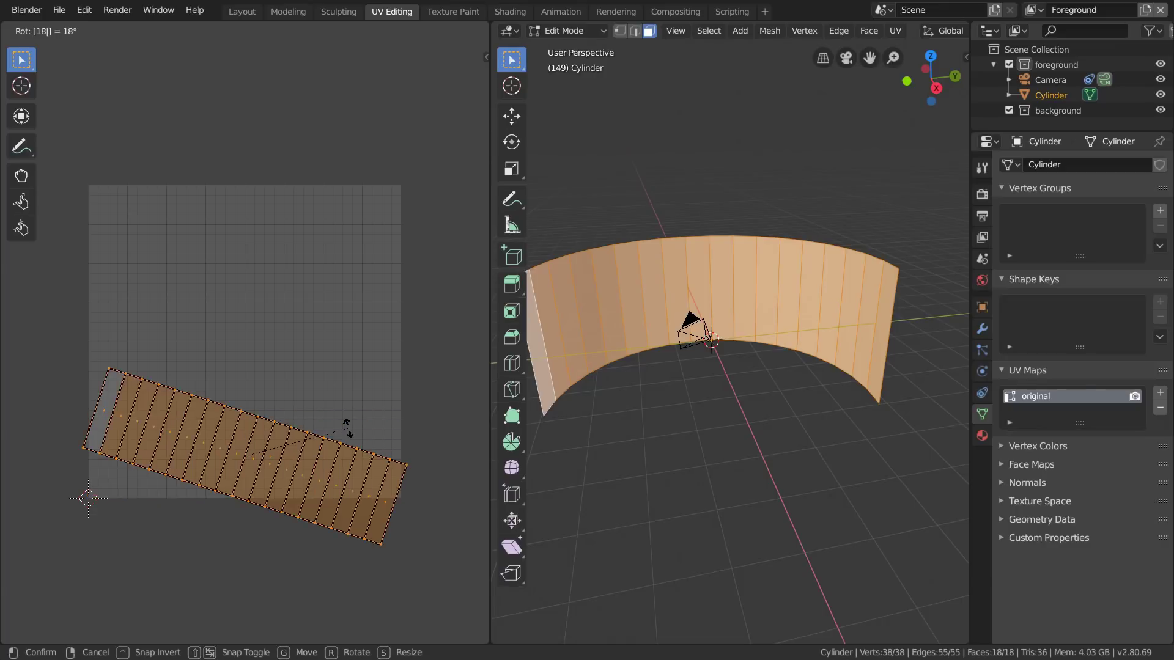
type("0")
key("Return")
key("2")
left_click_drag(45, 365, 436, 434)
left_click(430, 402)
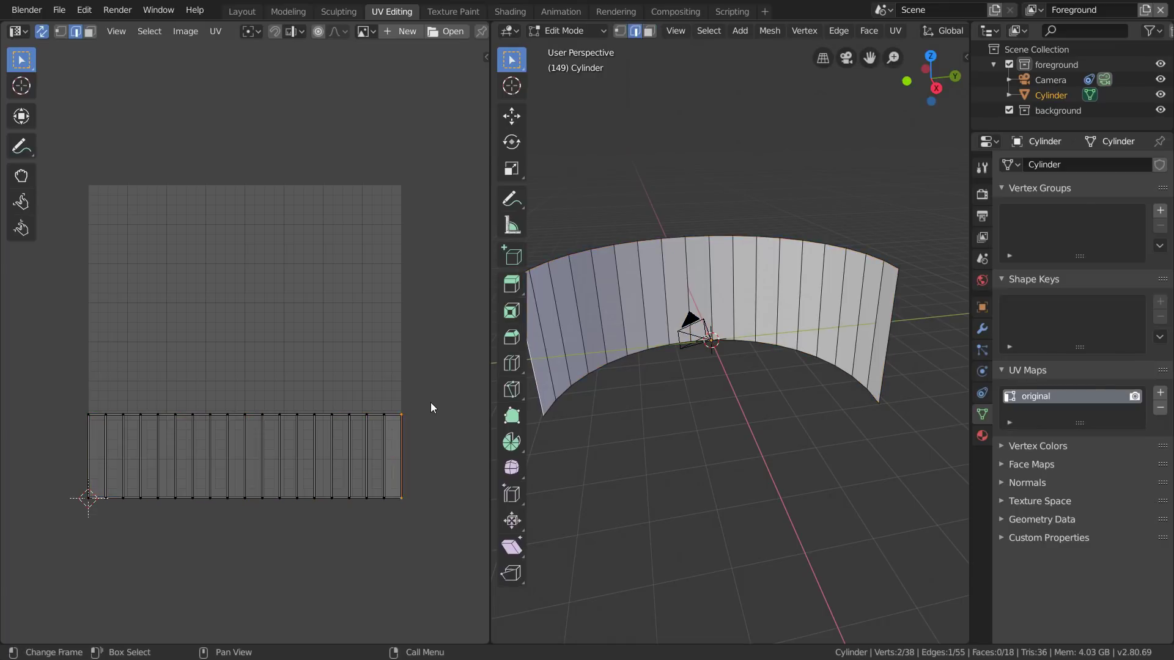
Create a new blank image named Pano, 3000 px wide and 750 px high.
left_click(387, 33)
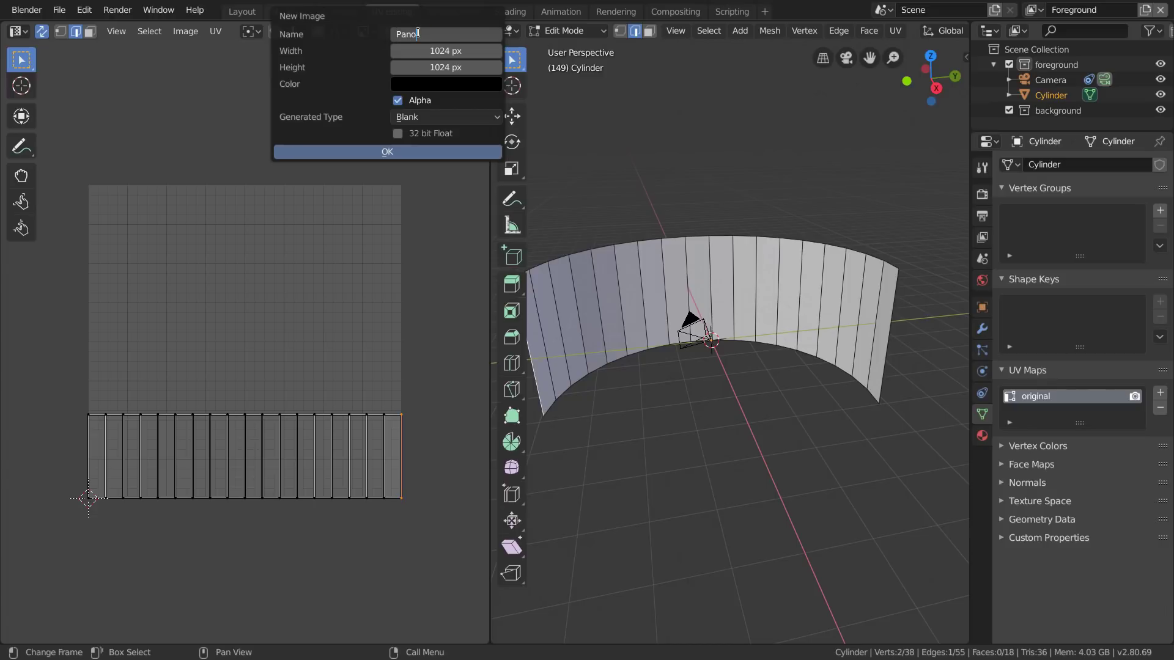
left_click(429, 52)
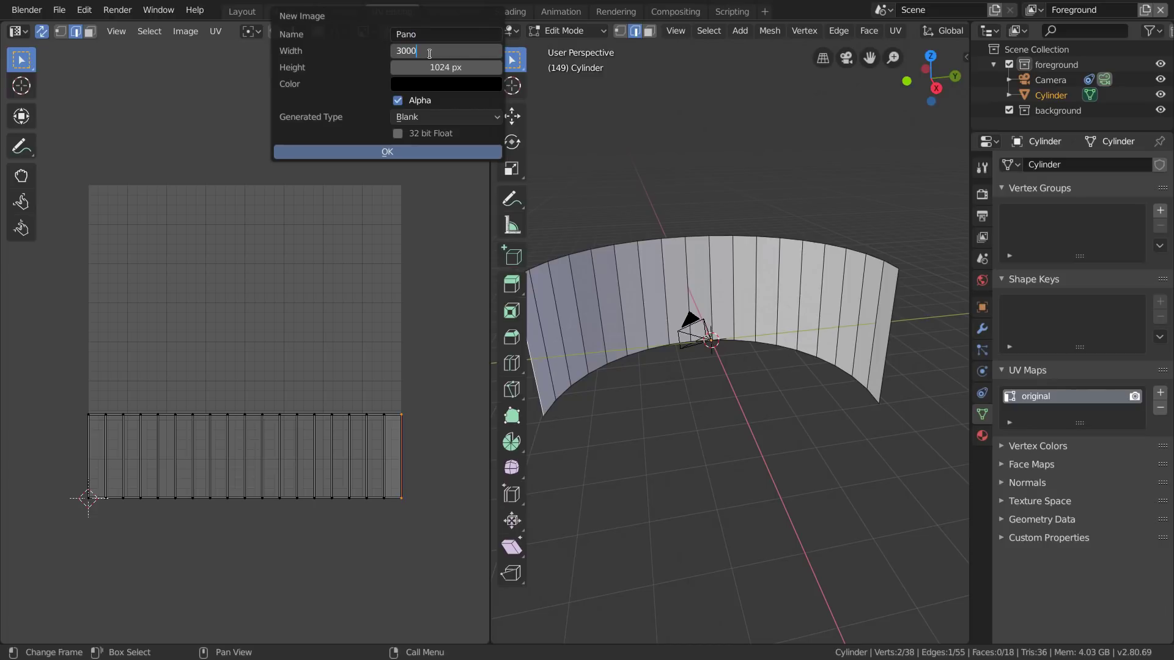
left_click(428, 68)
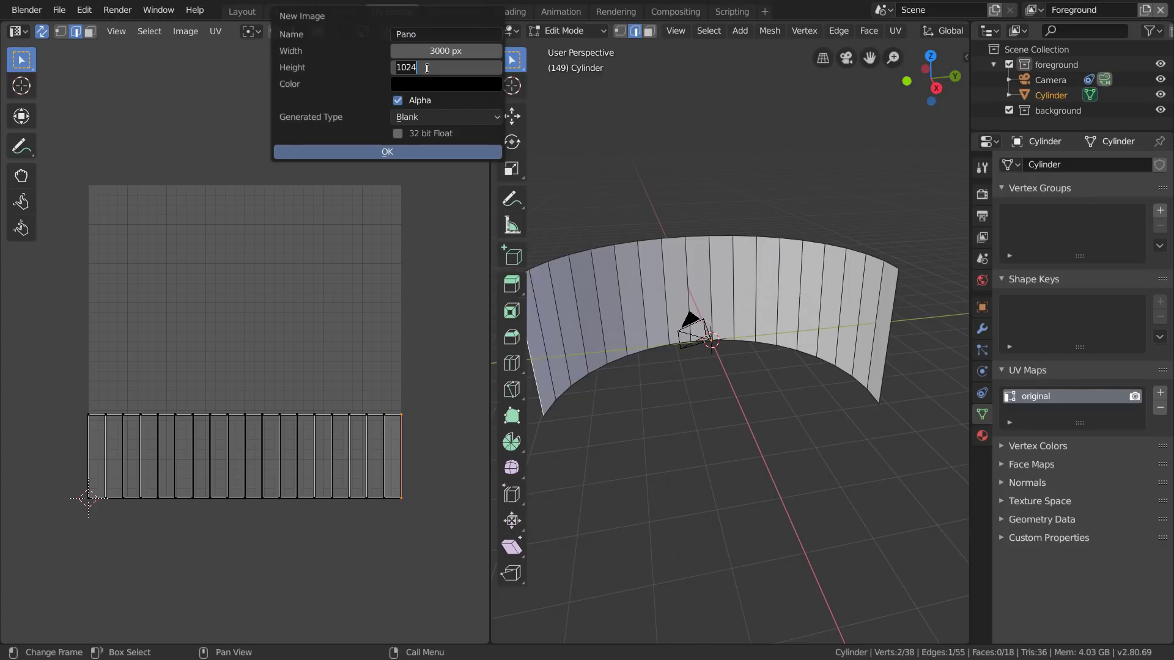
type("750")
key("Return")
key("Return")
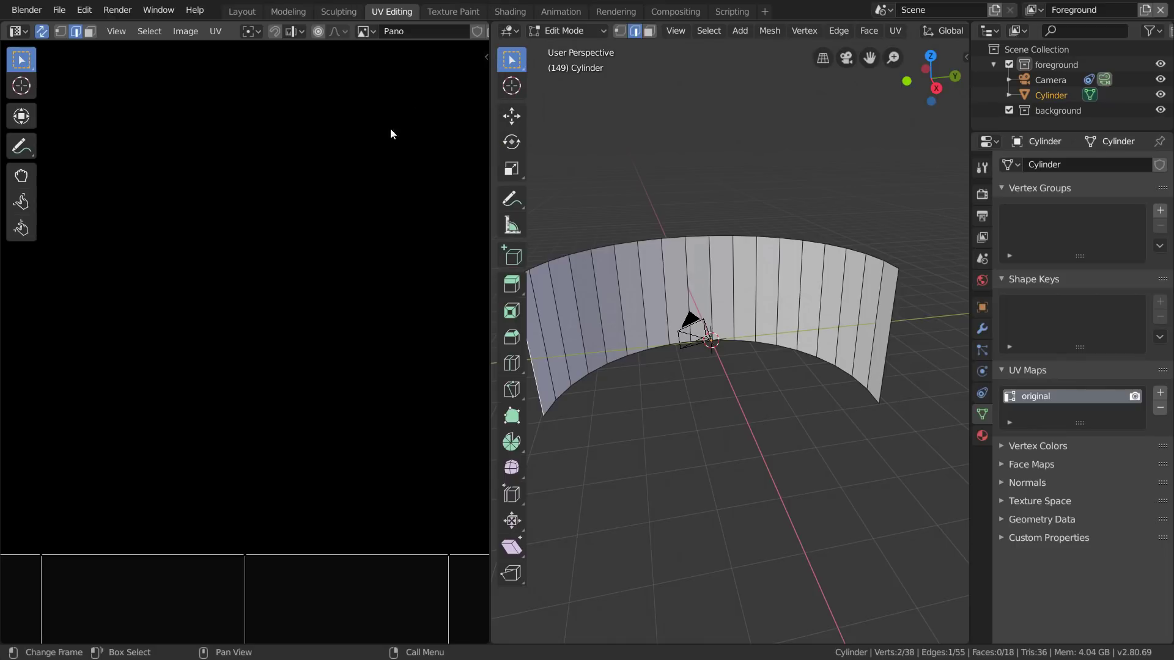
Move the strip's upper UV edges up along Y by about 0.715 and 0.019 to meet the image's upper border.
scroll(304, 217, "down", 9)
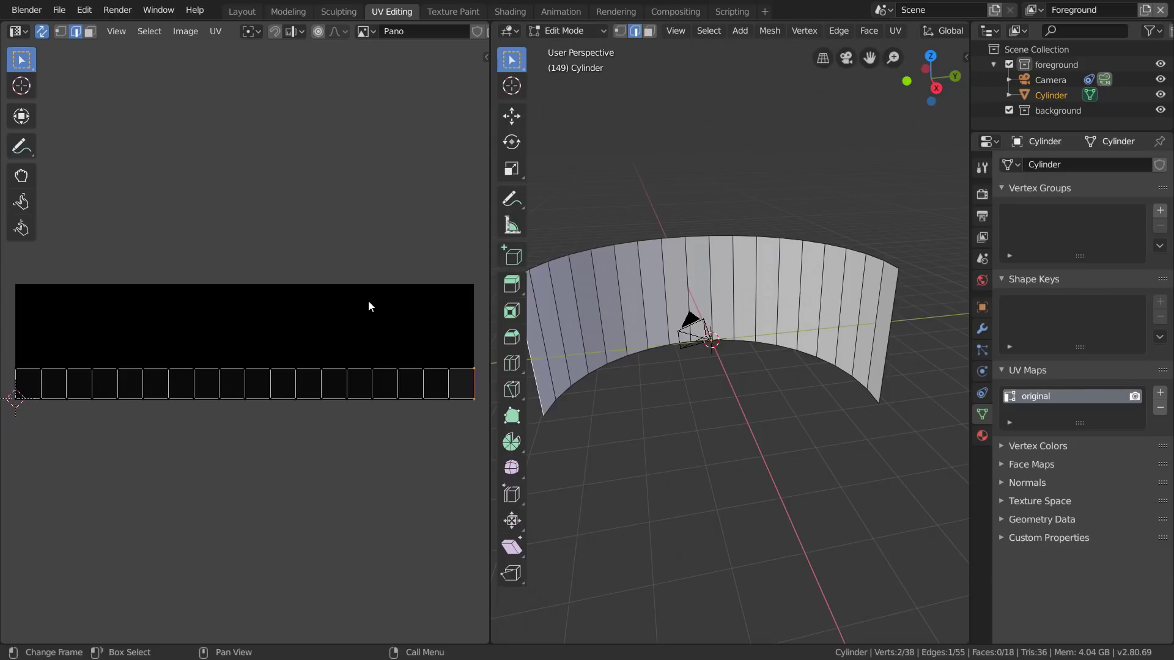
left_click_drag(11, 333, 480, 384)
key("g")
key("y")
left_click(386, 285)
scroll(281, 306, "up", 7)
key("g")
key("y")
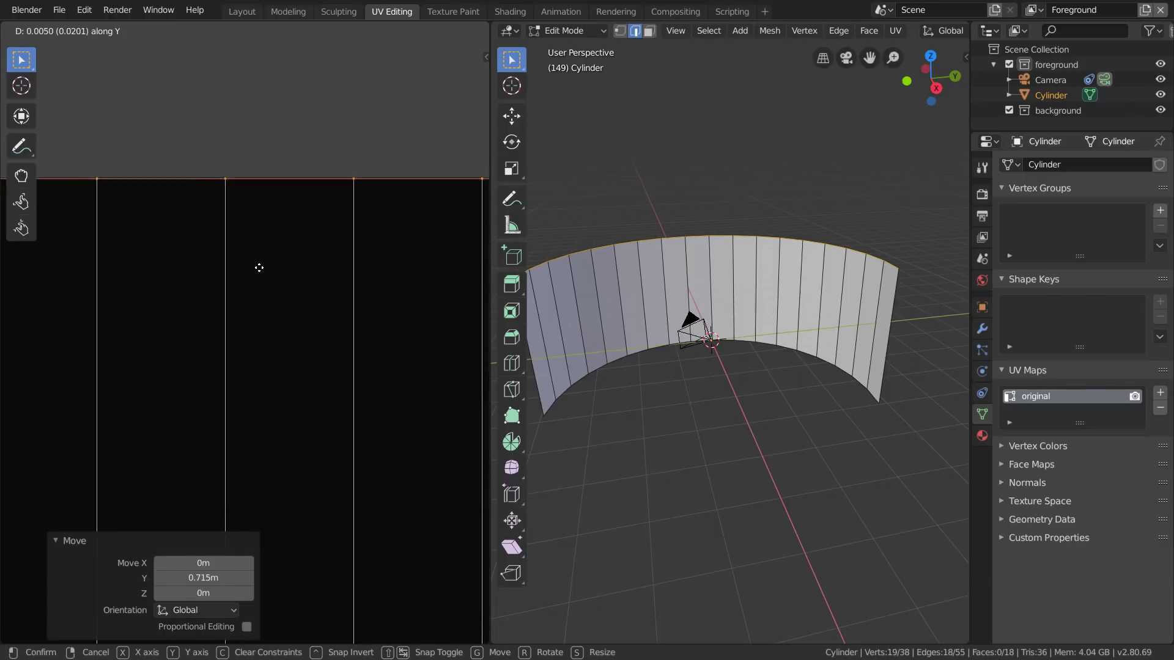
left_click(258, 271)
scroll(269, 281, "down", 8)
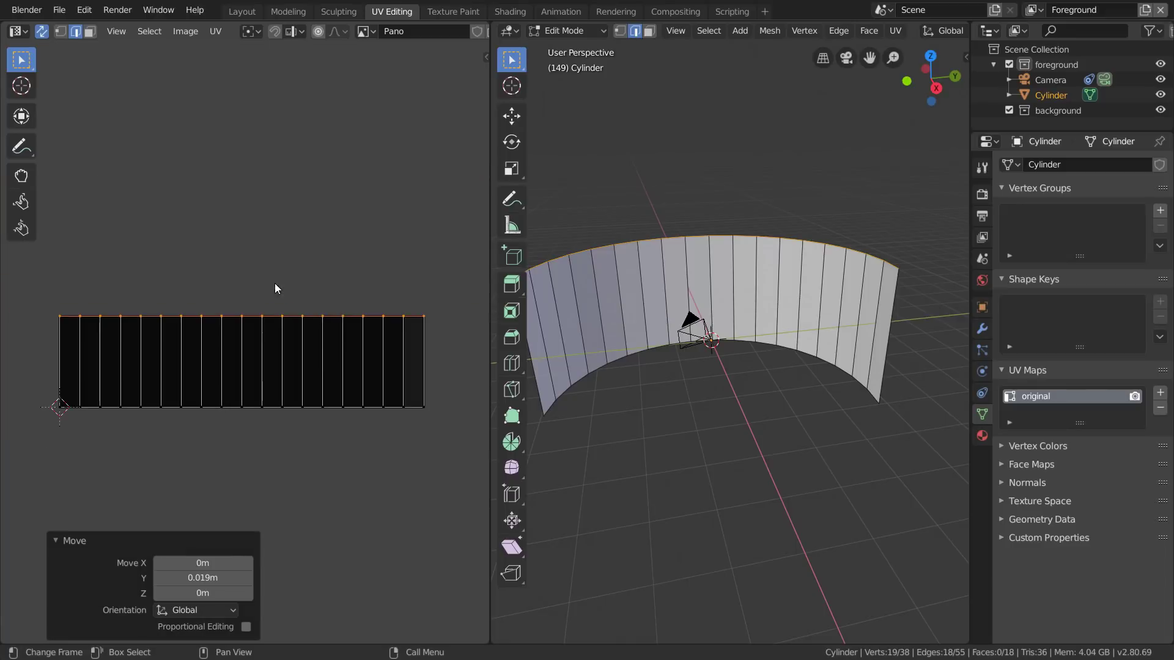
Add a UV map named project and unwrap all faces into it with Project From View from the camera at frame 1.
left_click(1159, 393)
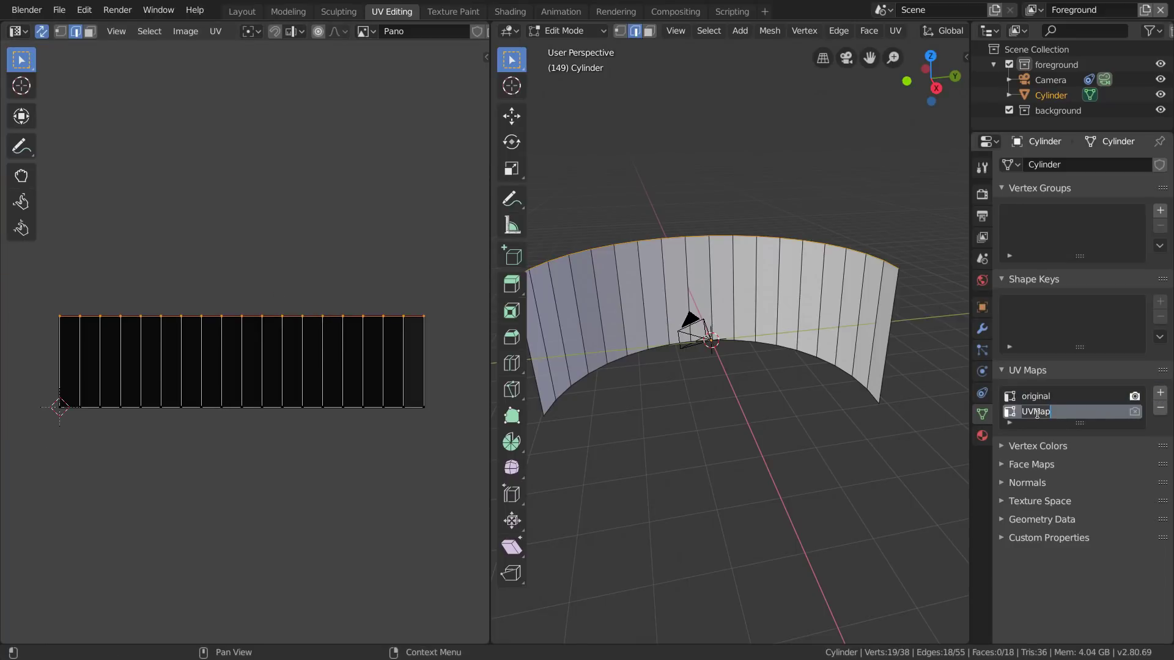
type("project")
left_click(848, 59)
key("3")
key("a")
key("shift+Left")
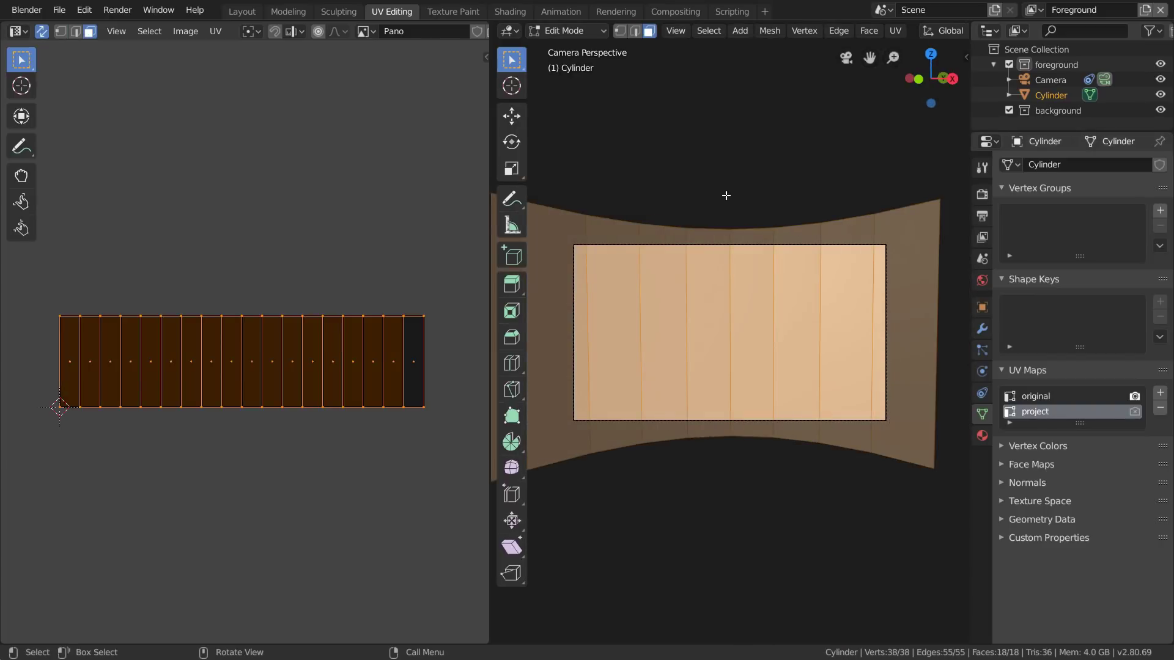
key("u")
left_click(725, 196)
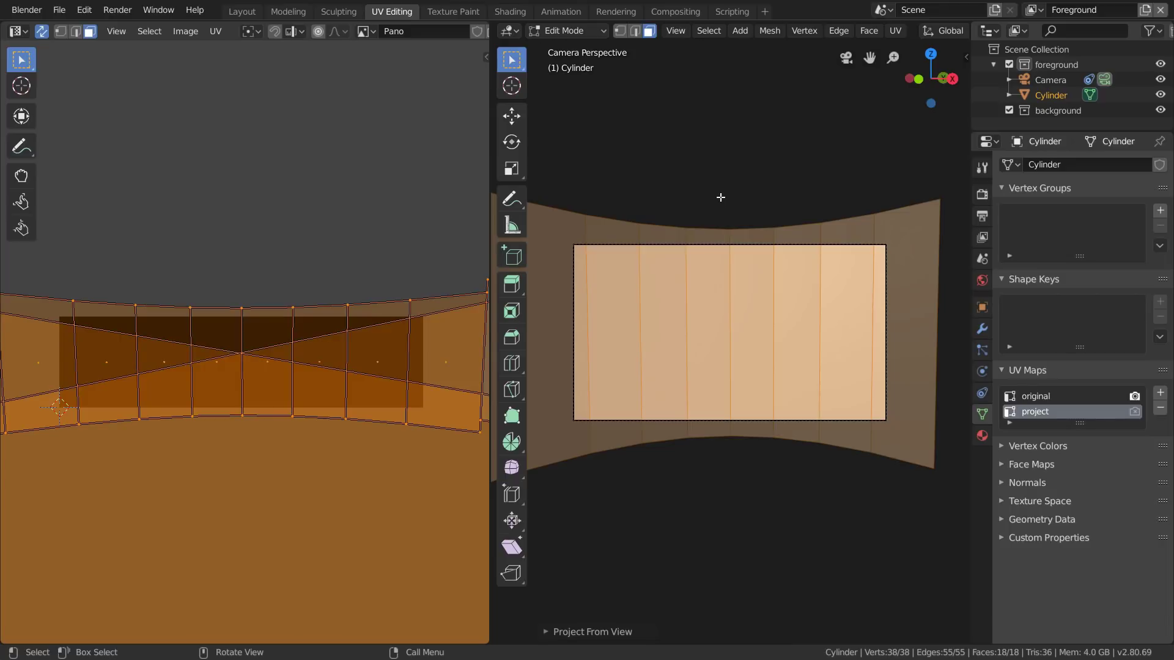
Switch to texture painting in Single Image mode, with Pano as the canvas and original as its UV map.
left_click(457, 12)
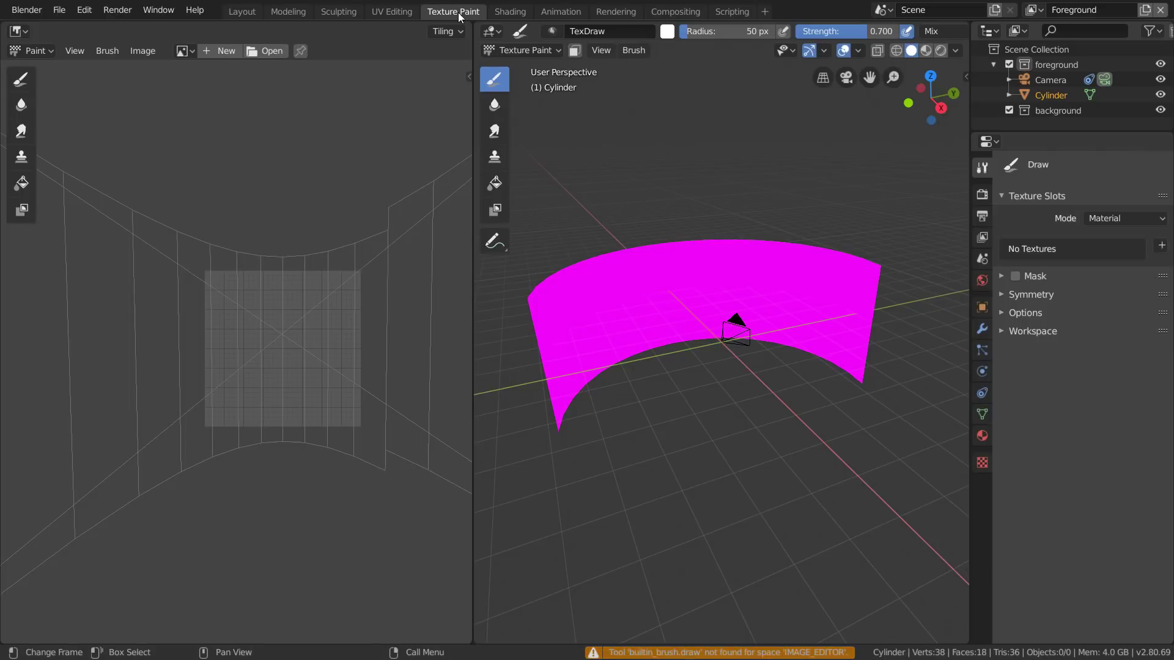
scroll(791, 331, "up", 3)
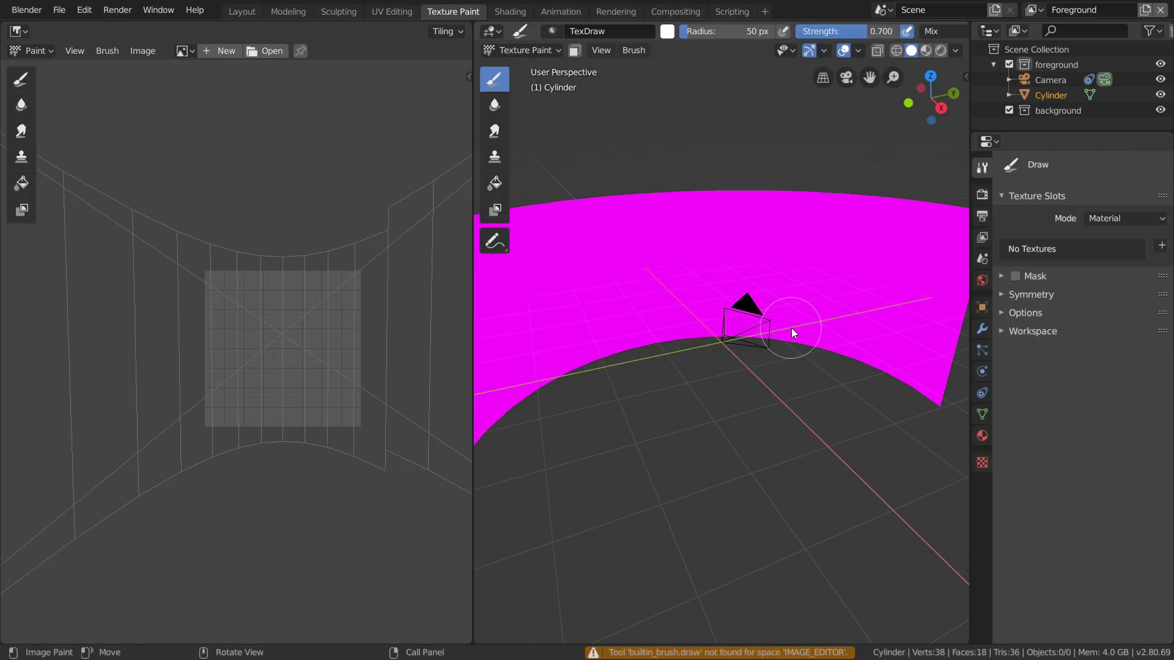
left_click(1106, 220)
left_click(1103, 249)
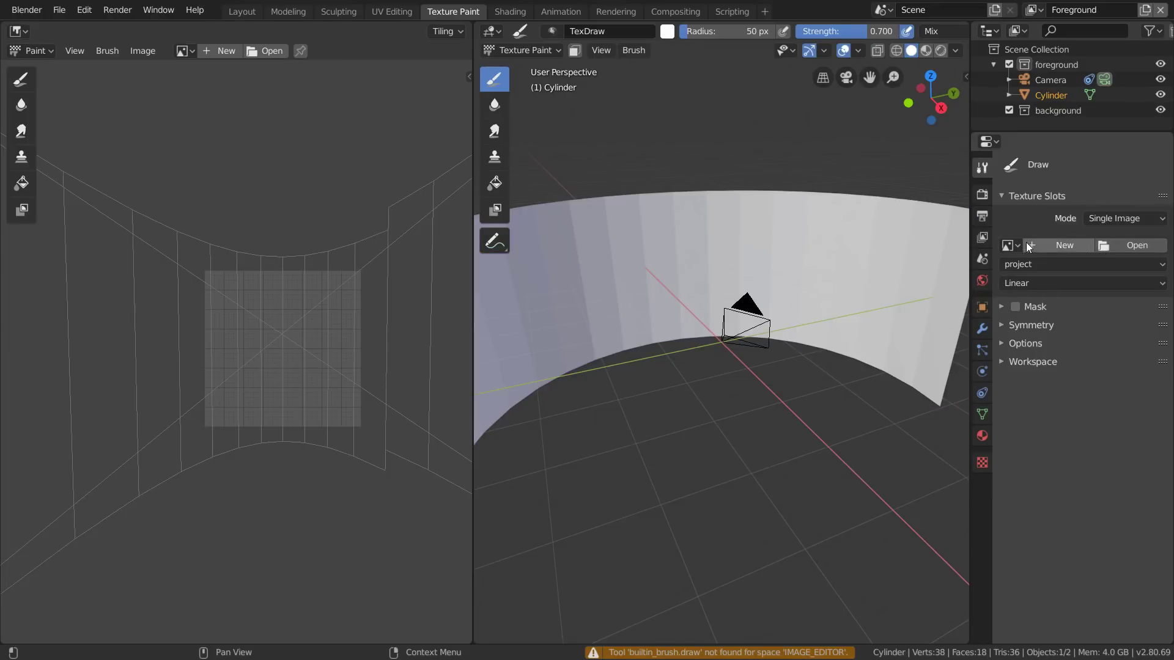
left_click(1009, 245)
left_click(1006, 265)
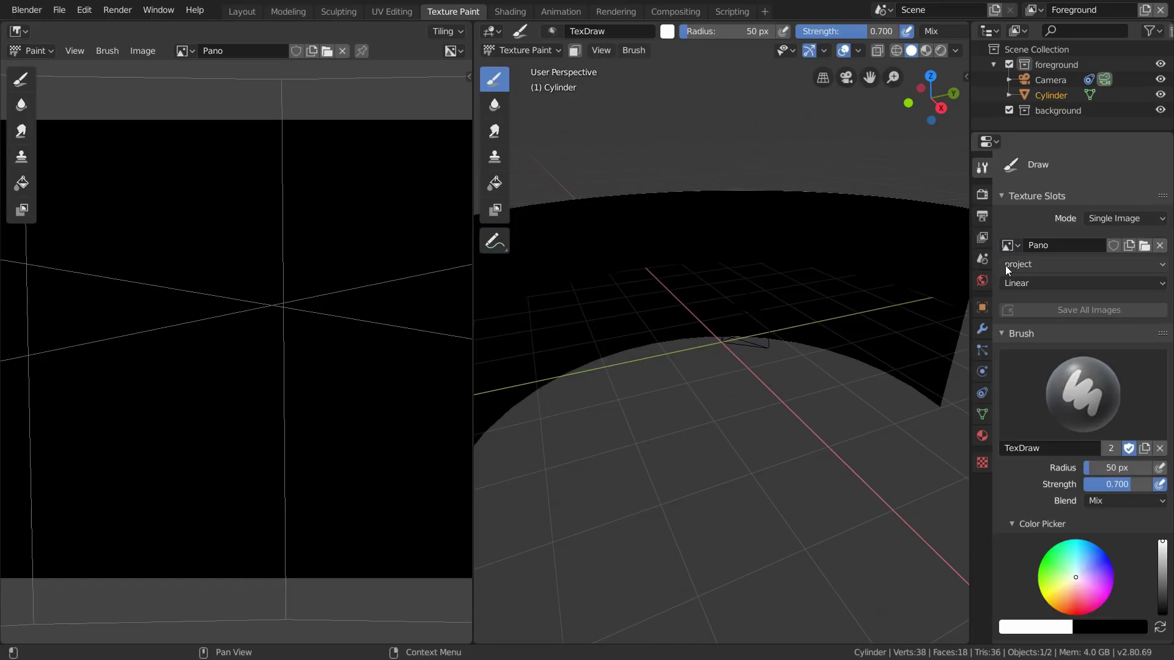
left_click(1006, 265)
left_click(1026, 280)
scroll(1021, 276, "down", 5)
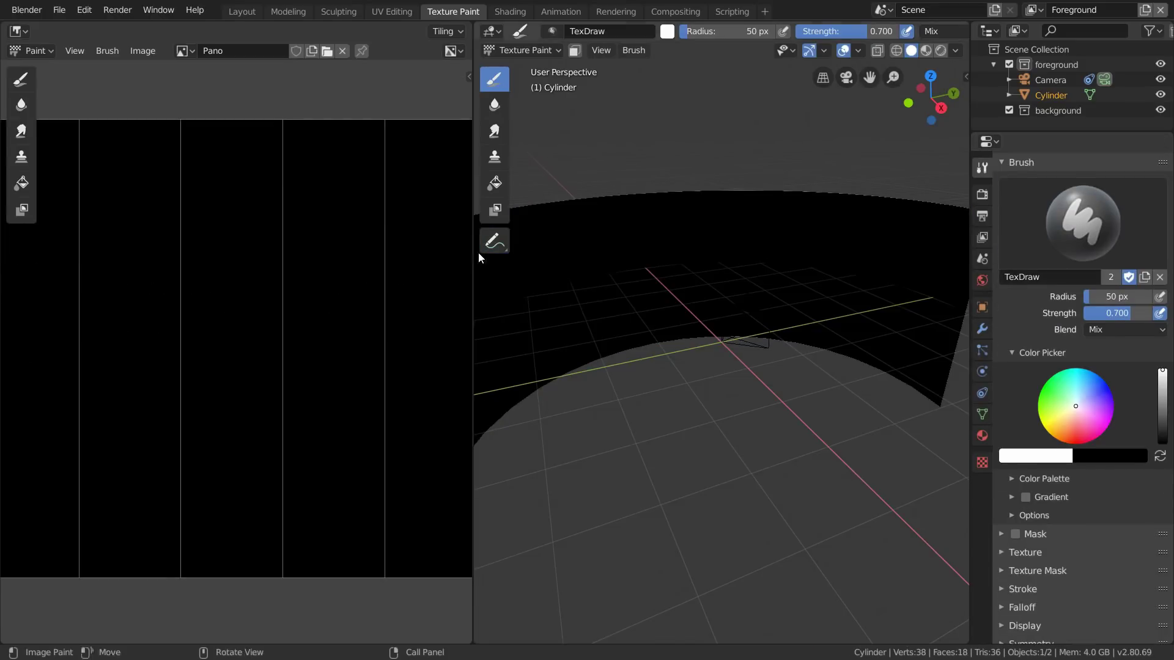
Choose the Clone brush and set its source clone UV map to project.
left_click(495, 156)
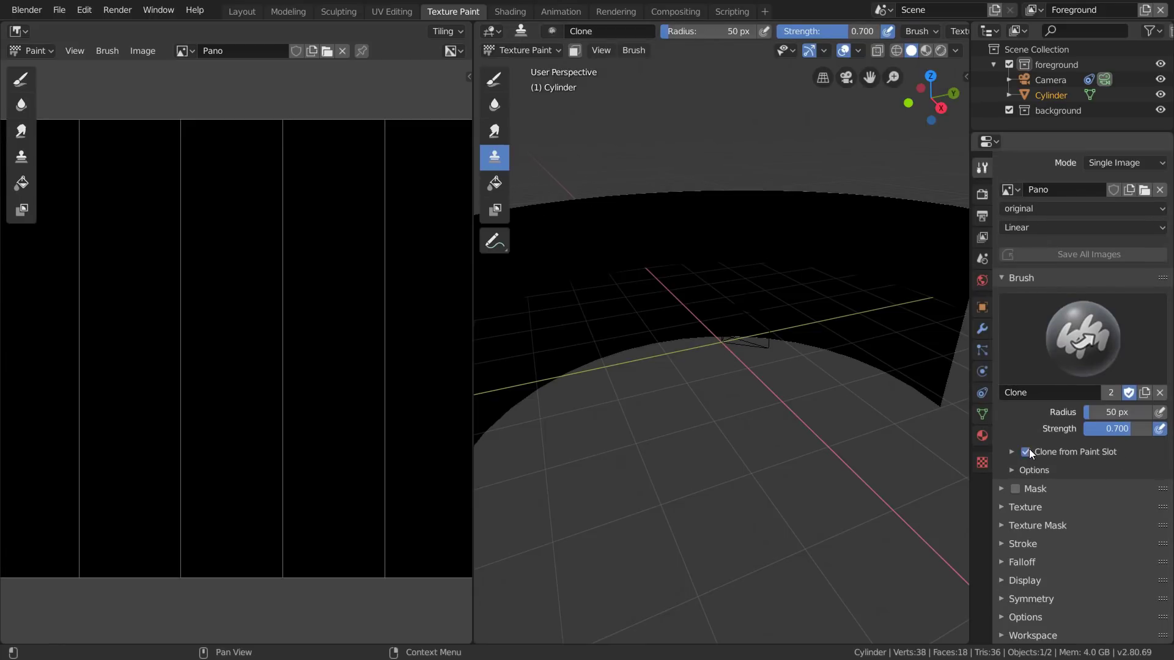
left_click(1021, 454)
left_click(1033, 524)
left_click(1037, 552)
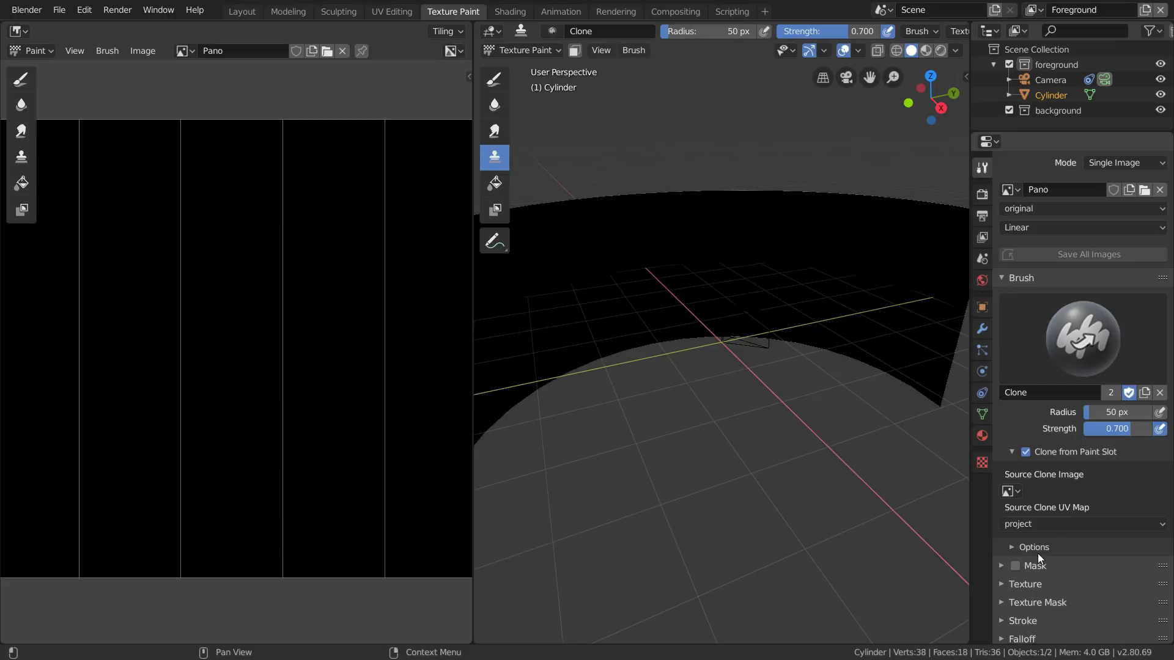
scroll(310, 320, "down", 3)
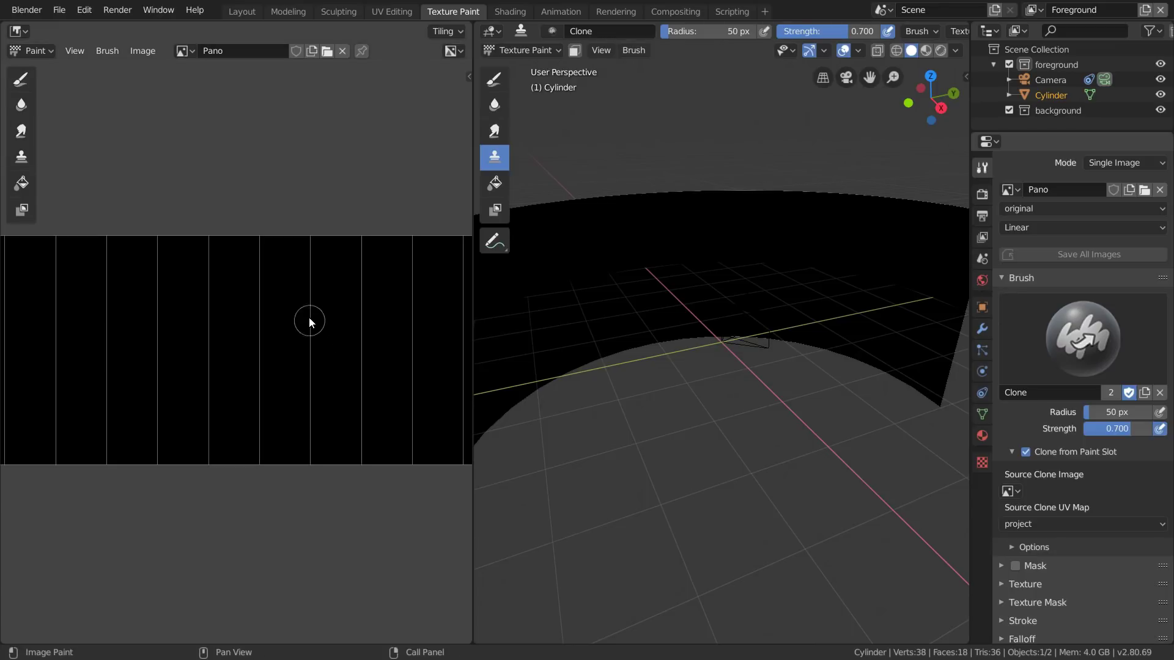
Open undistorted_0001.jpg through undistorted_0195.jpg from the sequence folder as separate images, with Detect Sequences off.
left_click(328, 51)
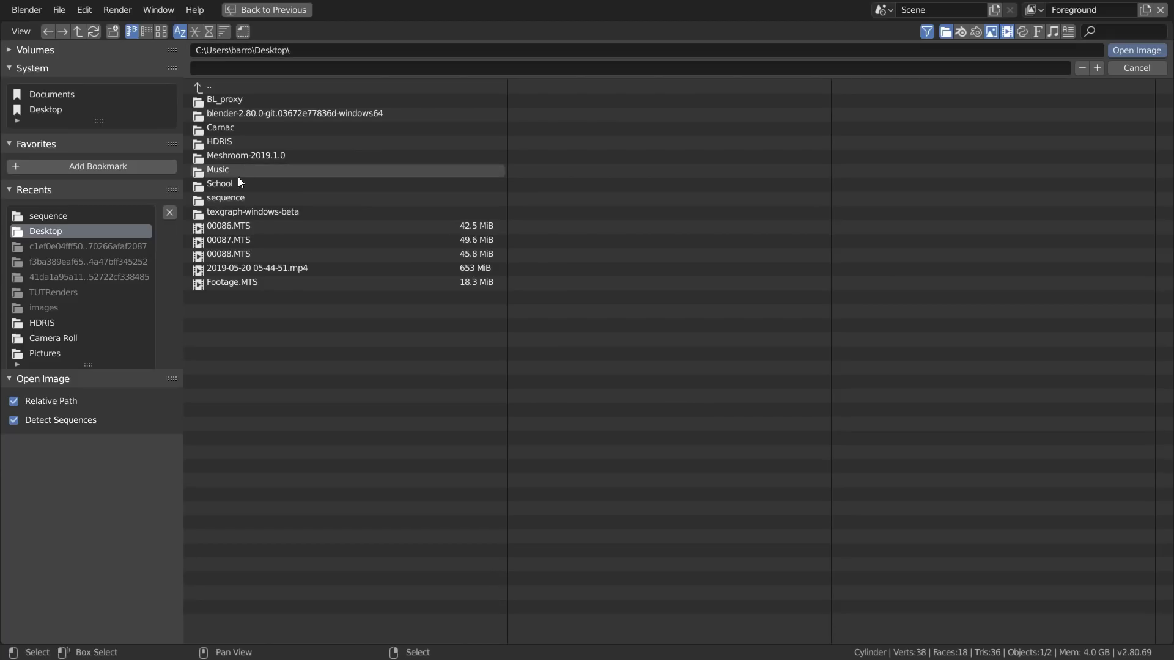
left_click(225, 199)
left_click(42, 420)
scroll(688, 236, "down", 4)
left_click_drag(679, 624, 893, 85)
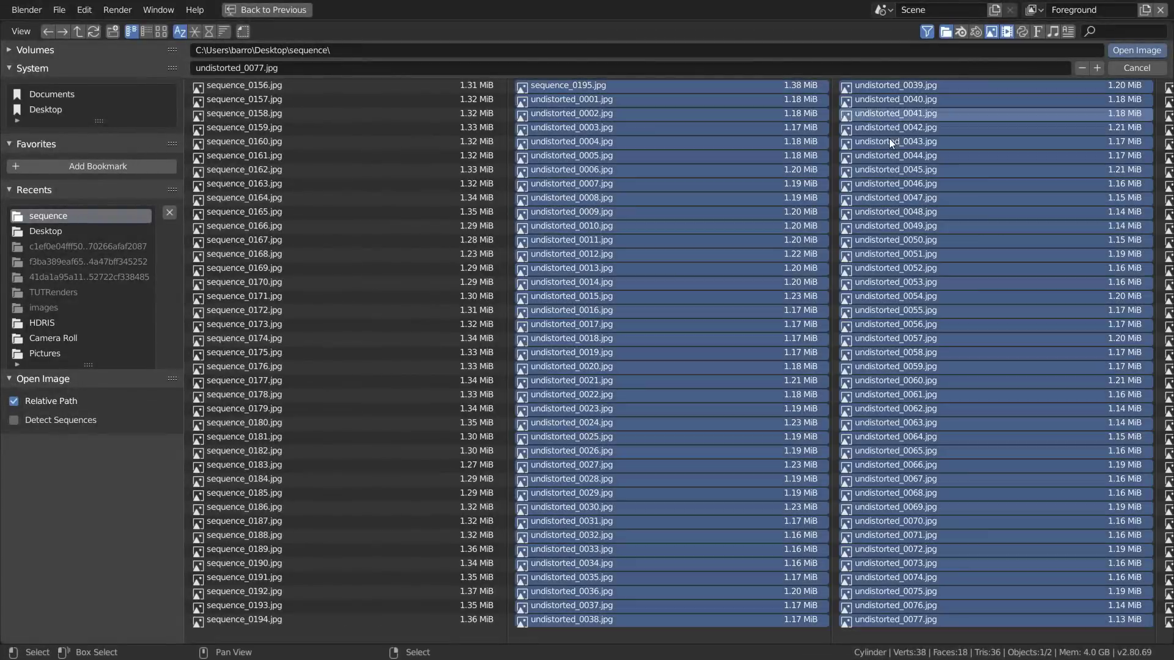
left_click(673, 85, "shift")
left_click_drag(676, 640, 838, 640)
left_click(851, 620, "ctrl+shift")
scroll(851, 644, "down", 3)
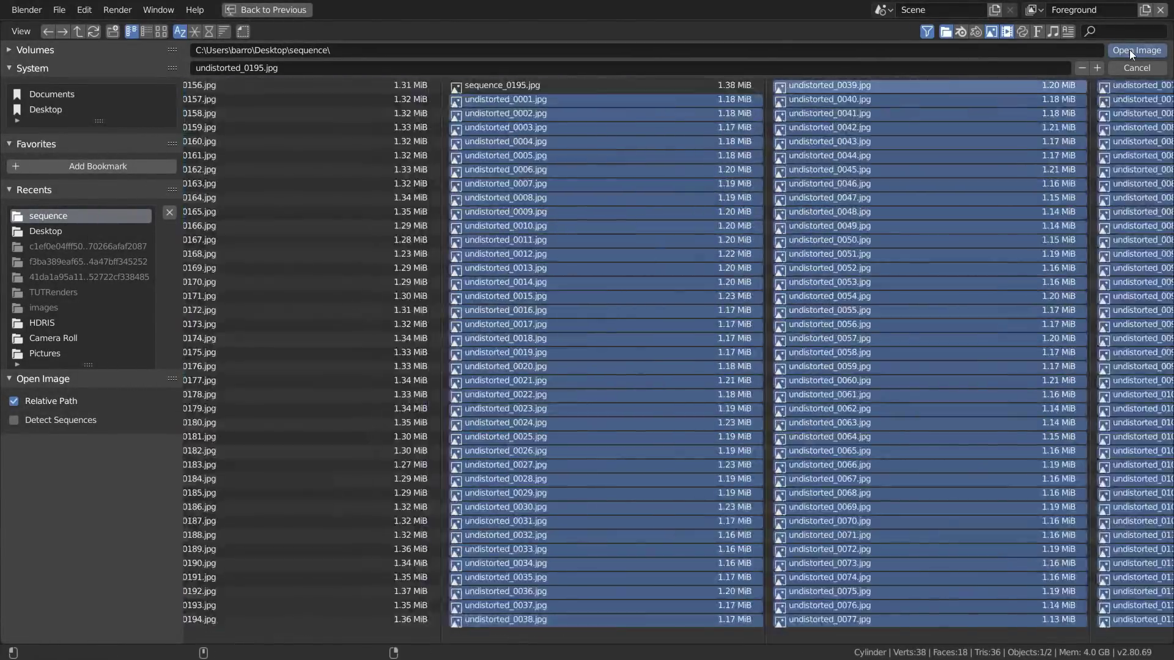
left_click(1128, 50)
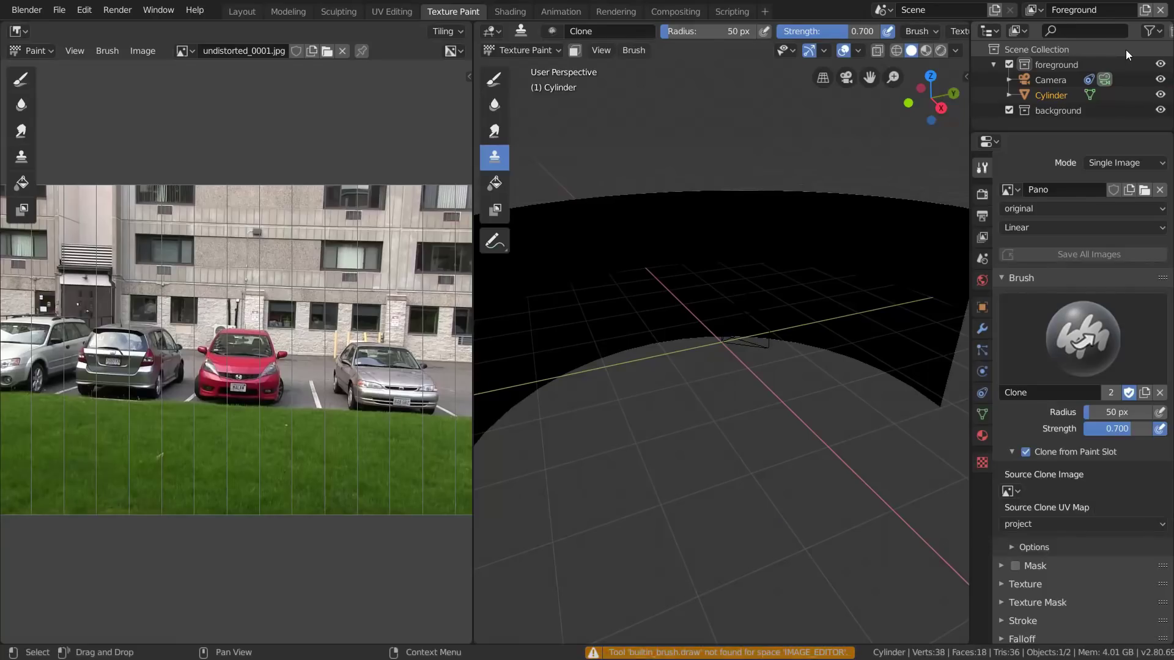
Set the source clone image to undistorted_0001.jpg and, in camera view, the brush strength to 1.000 and radius to 146 px.
left_click(1010, 491)
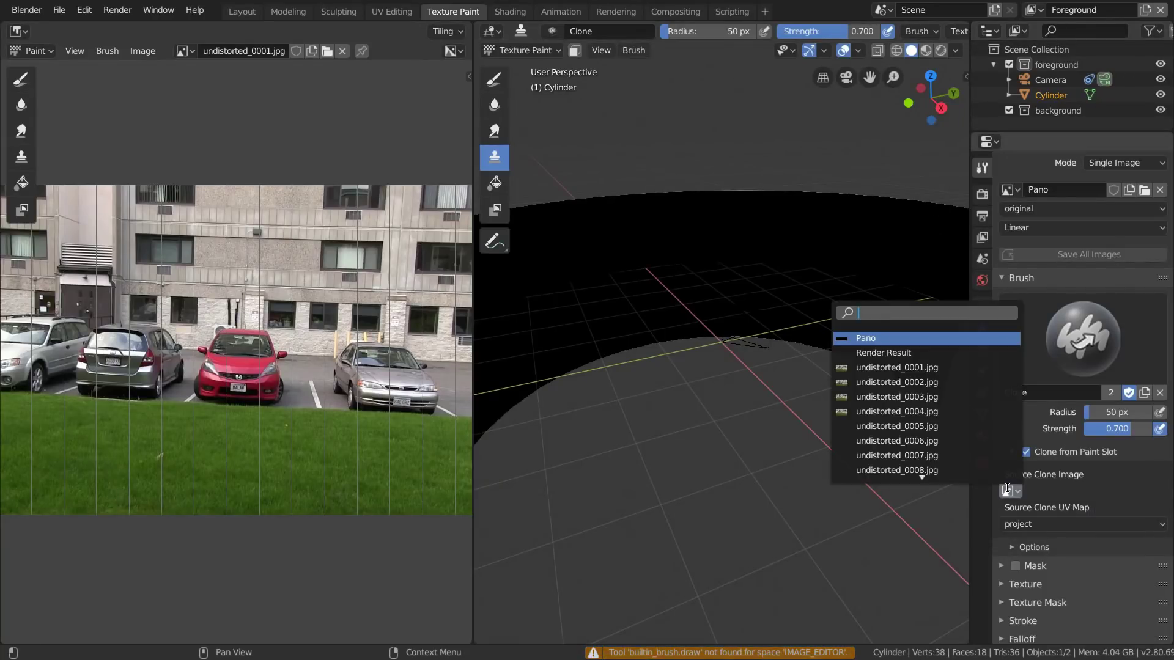
left_click(919, 368)
left_click(846, 78)
key("shift+f")
left_click(708, 348)
key("f")
left_click(801, 334)
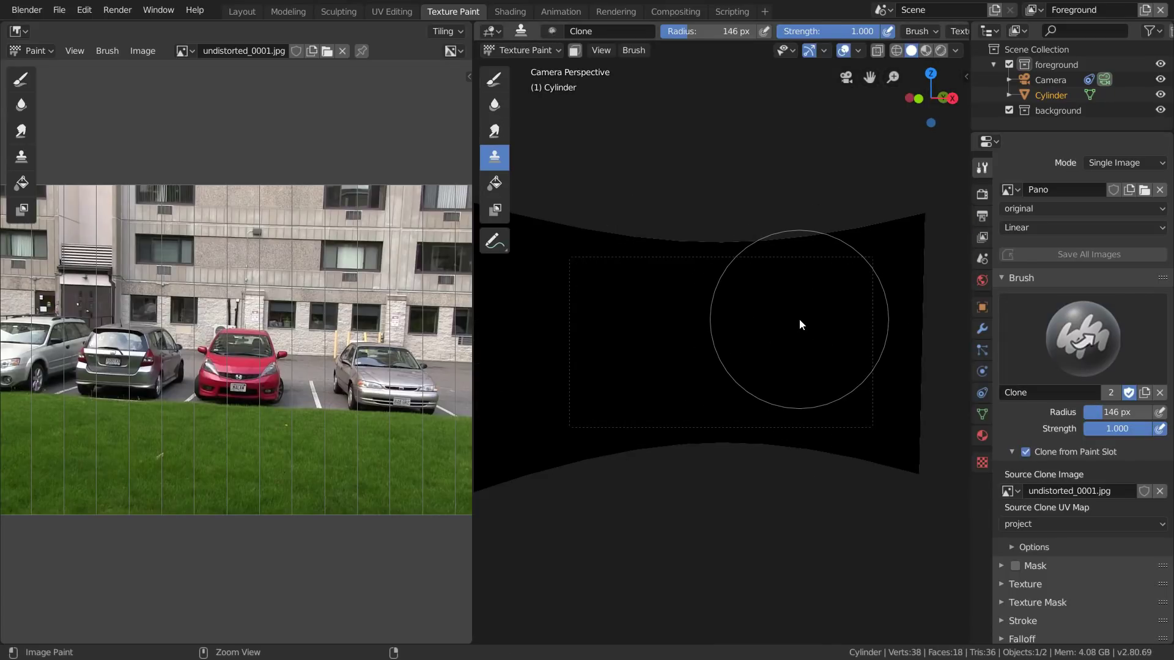
Try cloning the first frame onto the wall, undo the stroke and return to the camera view.
mouse_move(801, 325)
middle_mouse_down()
mouse_move(760, 367)
mouse_move(776, 343)
mouse_move(632, 346)
mouse_move(806, 344)
middle_mouse_up()
left_click_drag(806, 343, 761, 349)
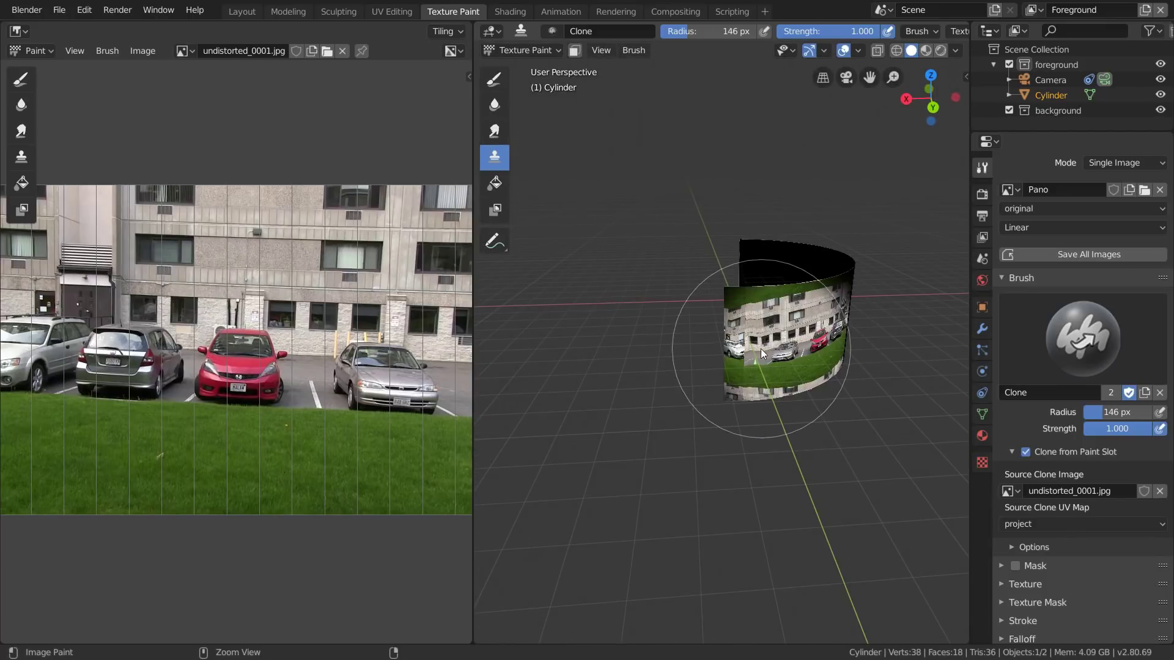
key("ctrl+z")
mouse_move(761, 348)
middle_mouse_down()
mouse_move(803, 339)
mouse_move(865, 250)
middle_mouse_up()
left_click(845, 77)
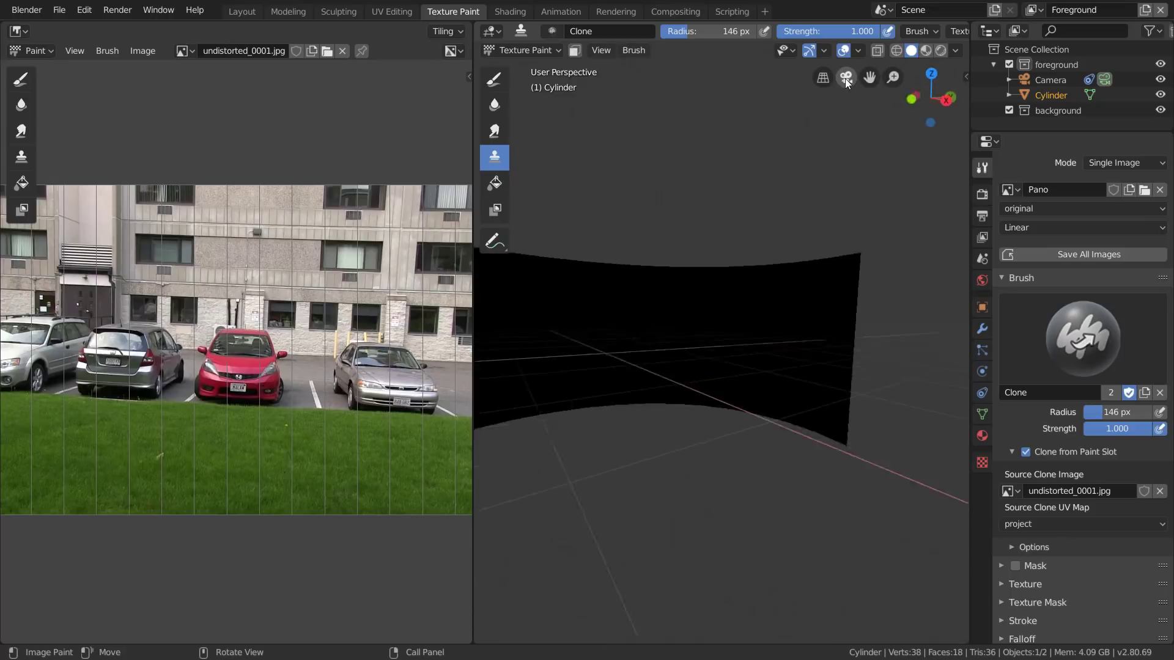
left_click(847, 80)
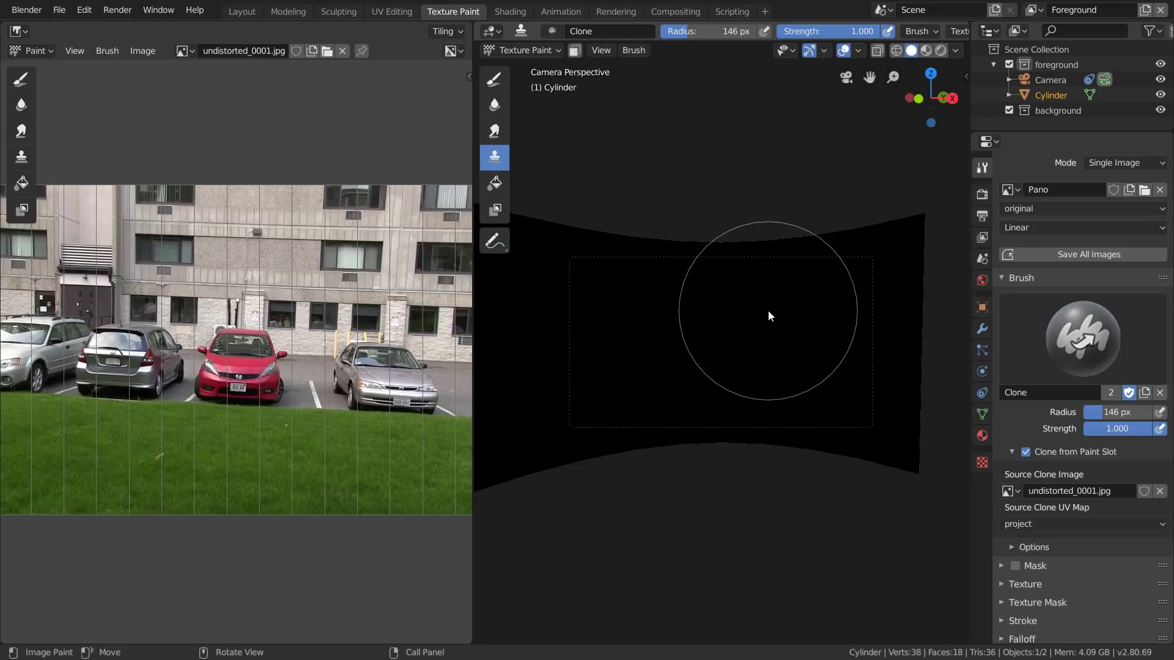
Flip the normals of all wall faces and return to texture painting.
key("Tab")
key("F3")
type("flip")
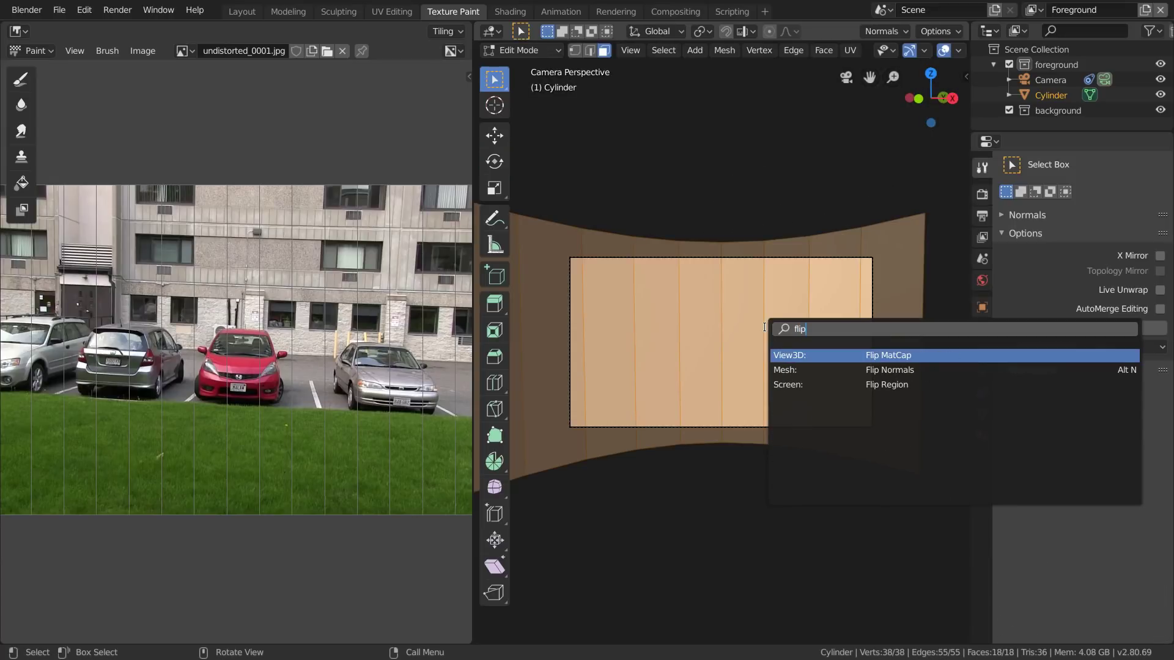
key("Down")
key("Return")
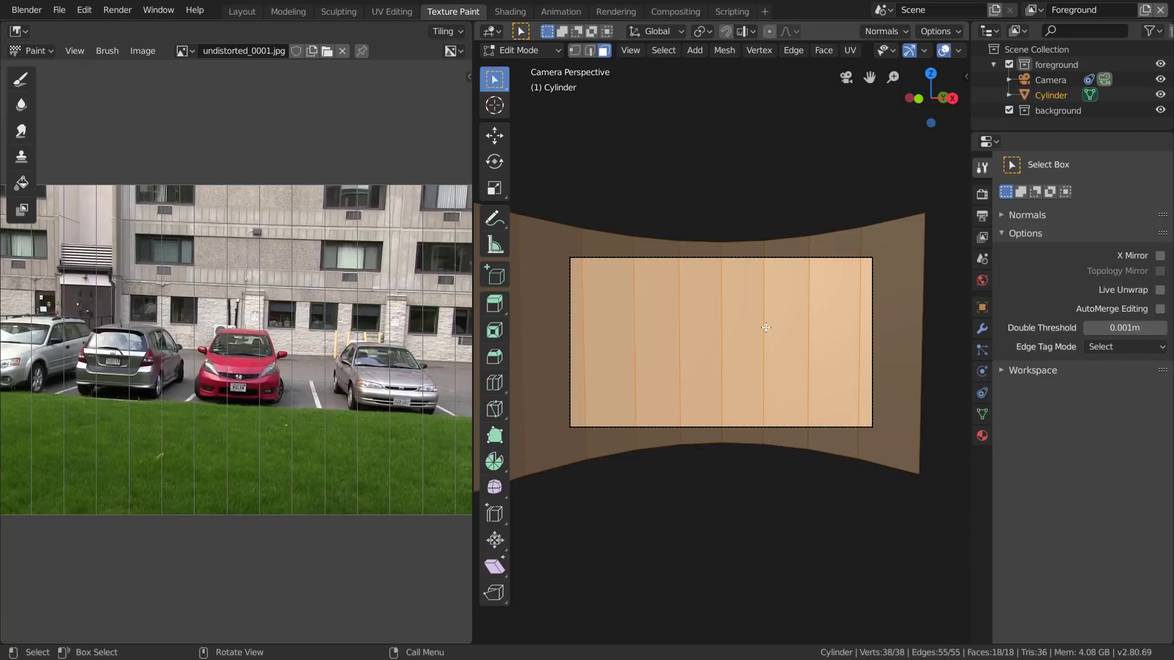
key("Tab")
Try a clone stroke of the first frame on the wall's inner side, then undo back to mesh editing.
mouse_move(776, 391)
left_mouse_down()
mouse_move(758, 372)
mouse_move(808, 312)
mouse_move(824, 373)
left_mouse_up()
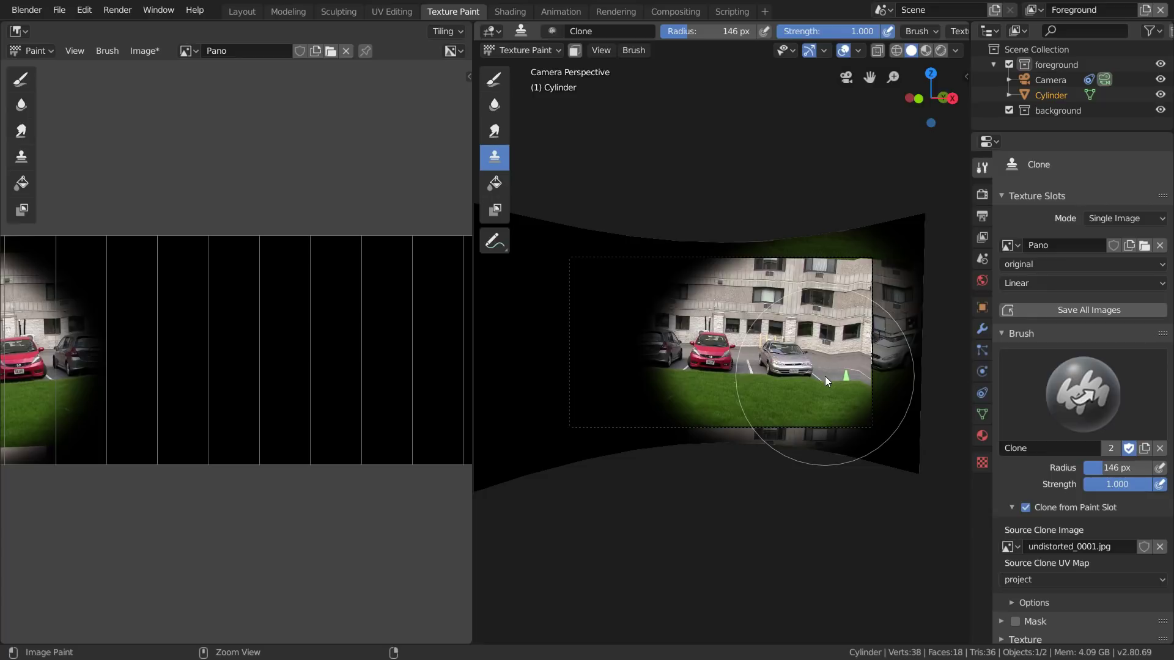
key("ctrl+z")
key("ctrl+z")
key("ctrl+z")
key("ctrl+z")
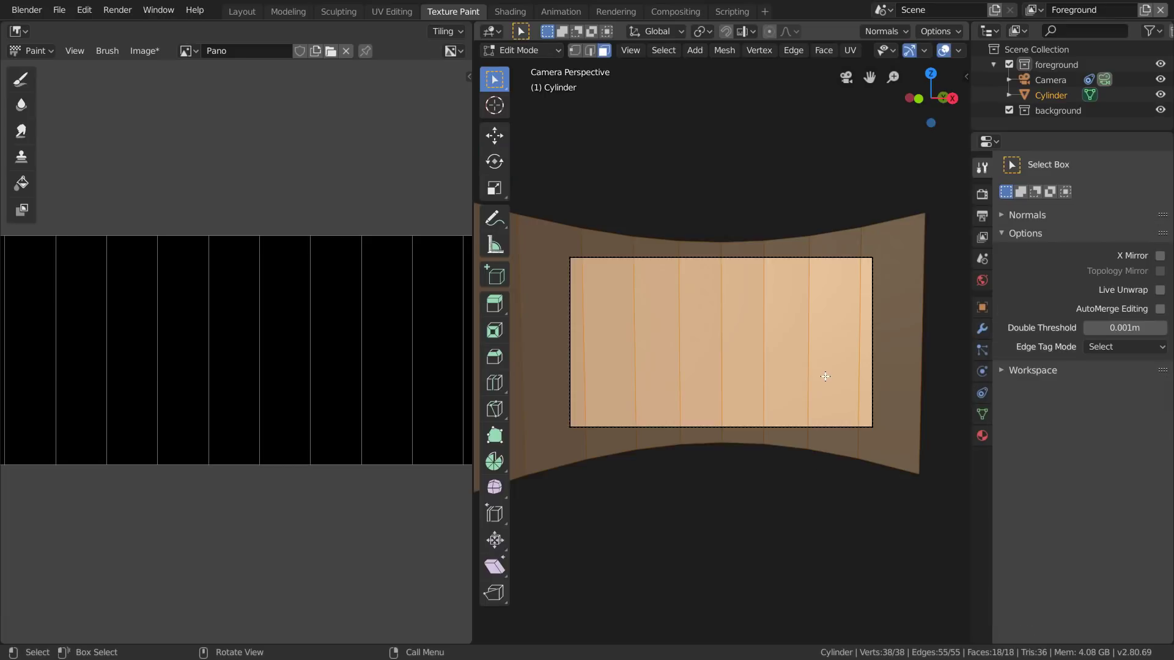
Add nine evenly spaced horizontal loop cuts around the wall without sliding them, and return to texture painting.
key("ctrl+r")
scroll(912, 360, "up", 5)
left_click(912, 361)
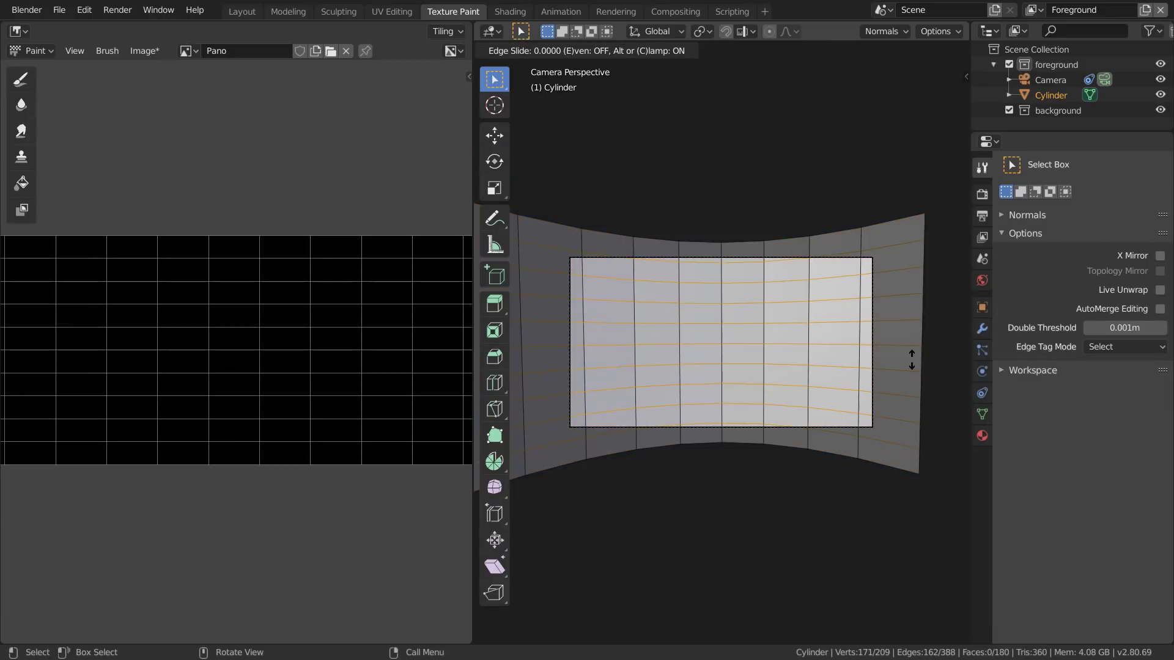
right_click(909, 357)
key("Tab")
Clone undistorted_0001.jpg onto the wall across the whole camera frame at frame 1.
mouse_move(827, 386)
left_mouse_down()
mouse_move(886, 203)
mouse_move(747, 298)
mouse_move(643, 459)
mouse_move(673, 433)
mouse_move(871, 458)
mouse_move(872, 219)
mouse_move(740, 372)
left_mouse_up()
scroll(729, 375, "up", 1)
Advance to frame 64, re-project all faces into the project UV map from the camera view, and reselect the original map.
key("space")
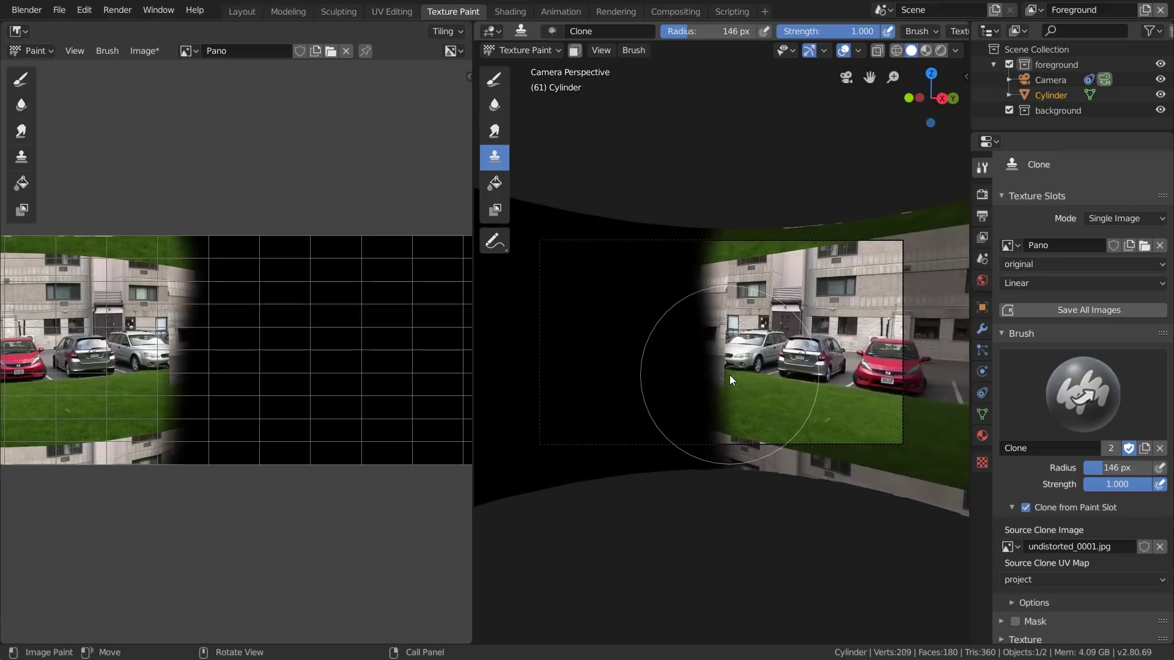
left_click(390, 11)
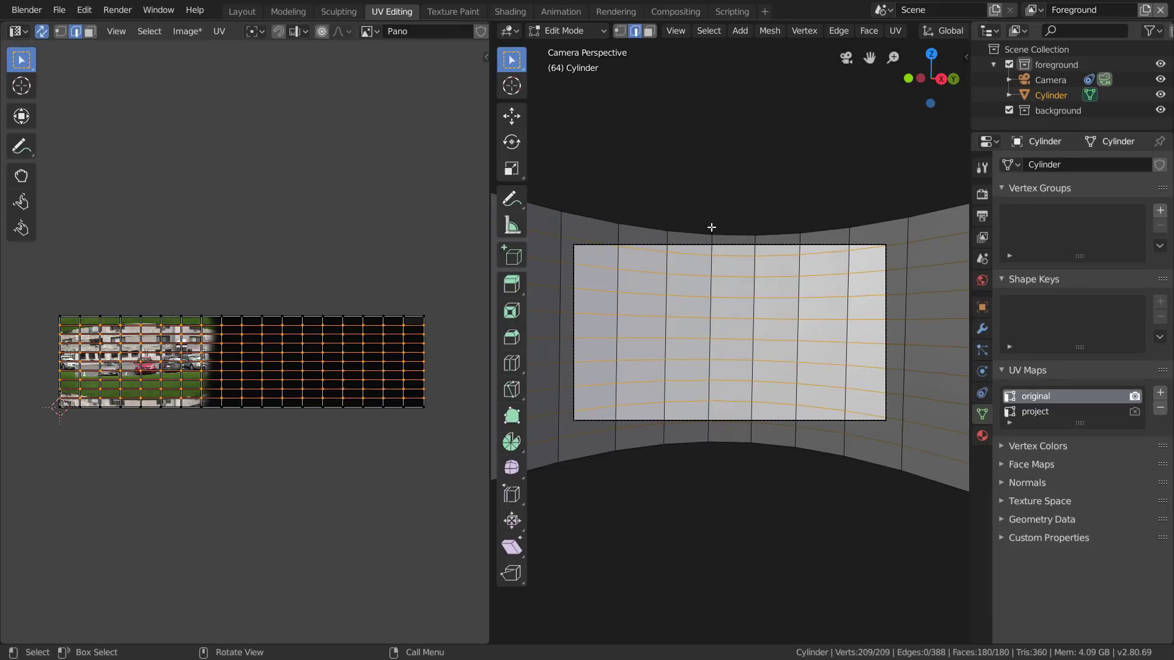
left_click(1032, 410)
key("3")
key("a")
key("u")
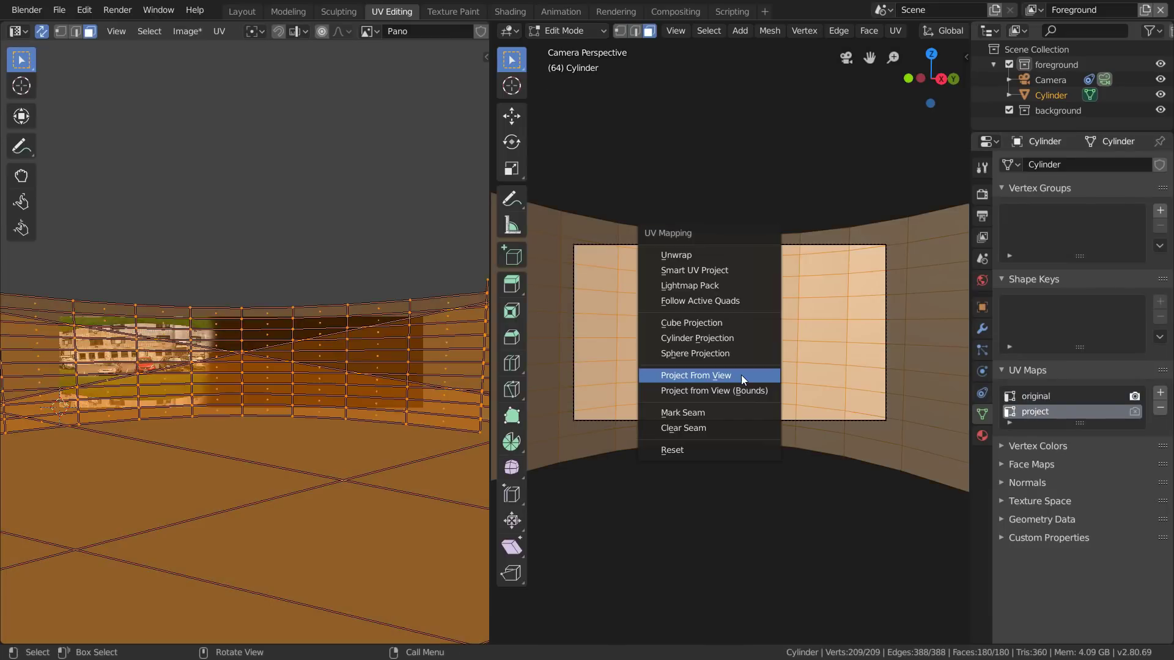
left_click(741, 375)
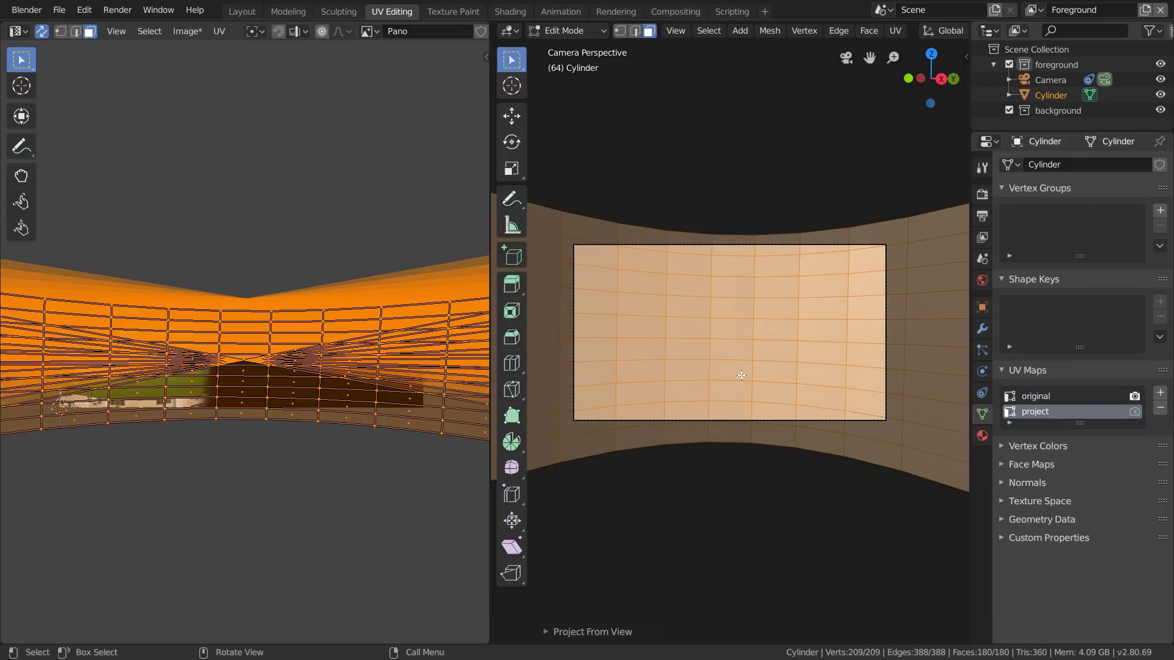
left_click(1039, 396)
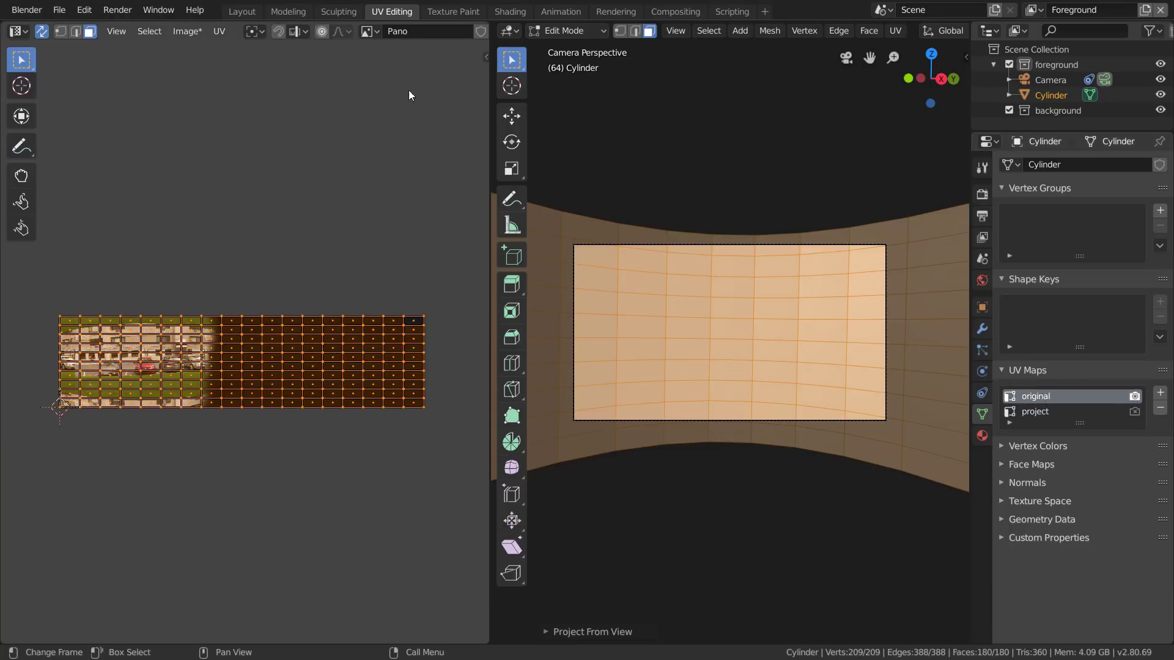
Set the source clone image to undistorted_0064.jpg and clone it onto the wall across the camera frame.
left_click(464, 11)
left_click(1010, 547)
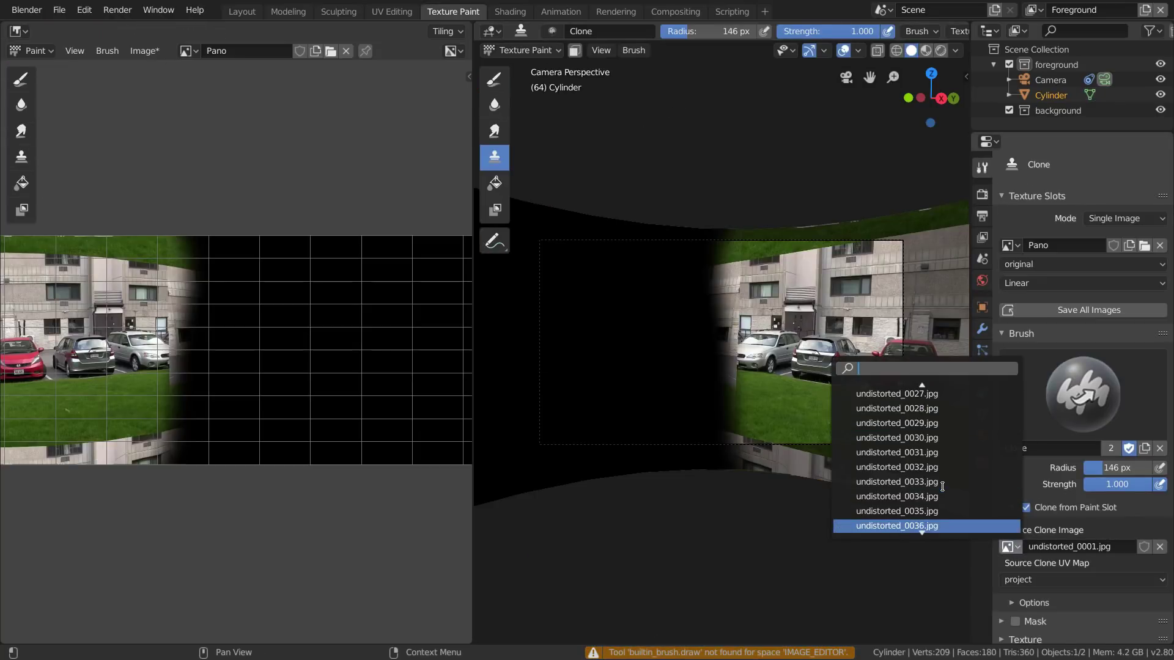
scroll(943, 486, "down", 9)
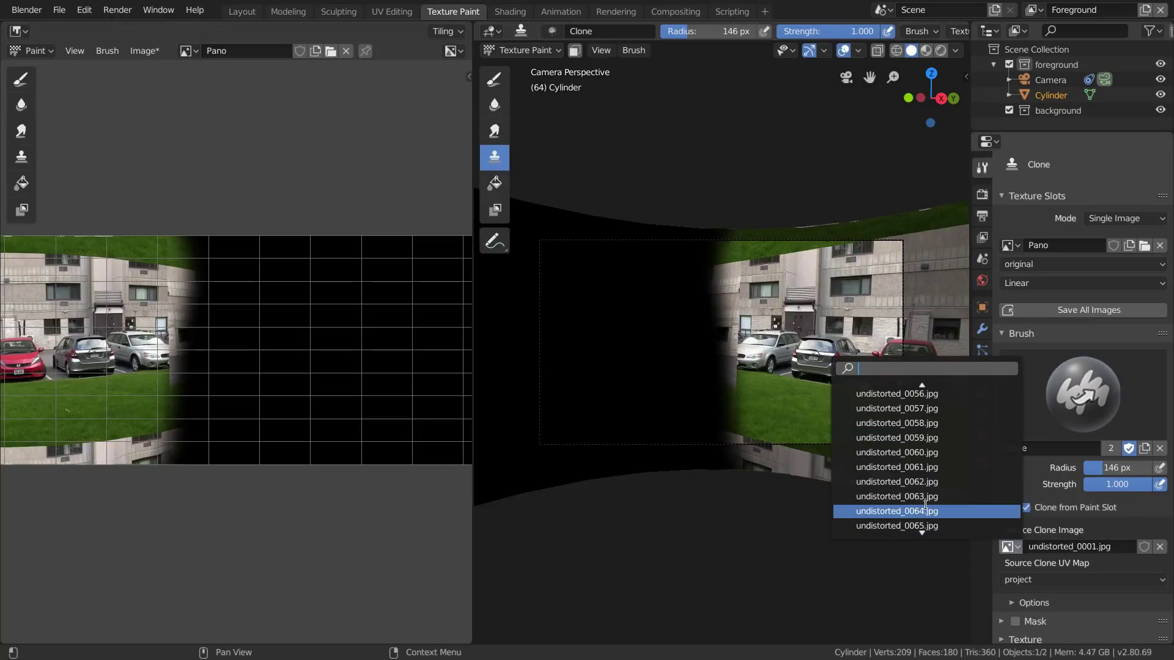
left_click(889, 495)
mouse_move(600, 432)
left_mouse_down()
mouse_move(581, 393)
mouse_move(582, 267)
mouse_move(697, 244)
mouse_move(673, 345)
mouse_move(673, 481)
mouse_move(709, 391)
mouse_move(713, 248)
left_mouse_up()
Clone more of frame 64 over the grass overlap above the upper windows and down the facade to the parked cars.
scroll(798, 264, "up", 6)
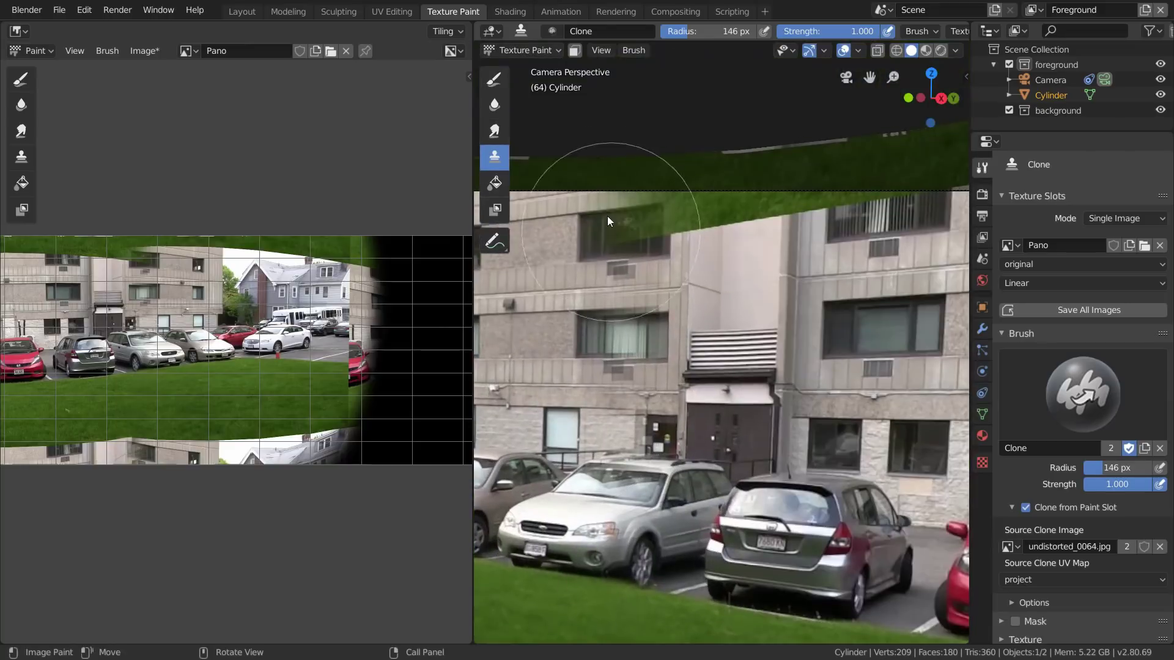
mouse_move(716, 175)
left_mouse_down()
mouse_move(805, 174)
mouse_move(684, 209)
left_mouse_up()
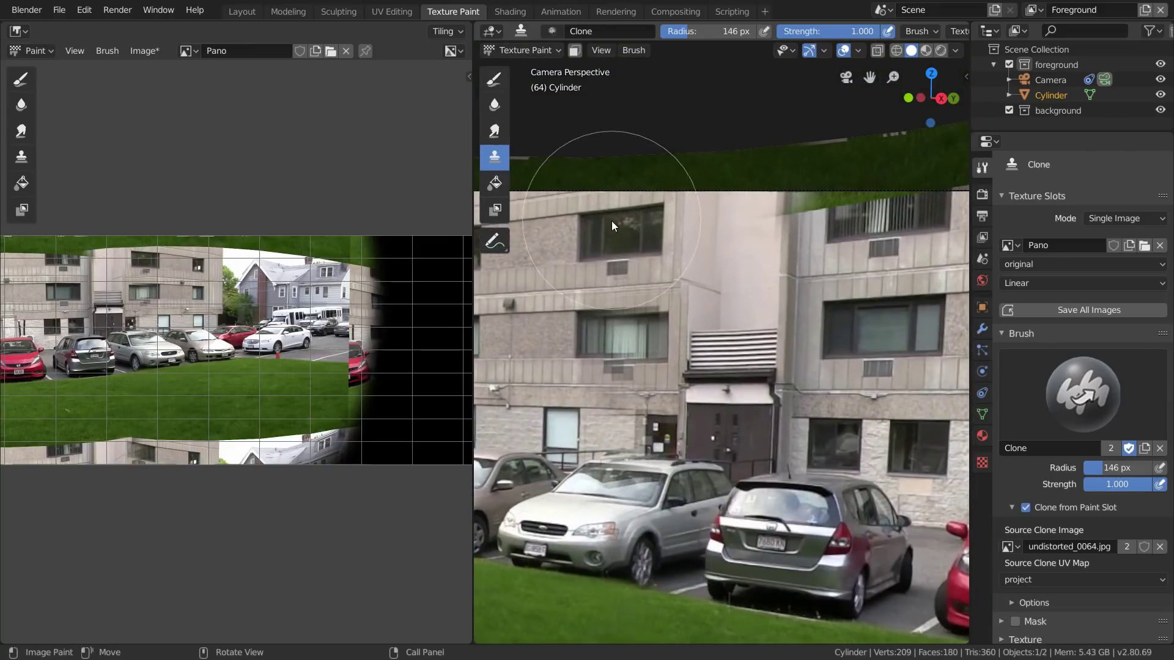
middle_click_drag(608, 308, 648, 215, "shift")
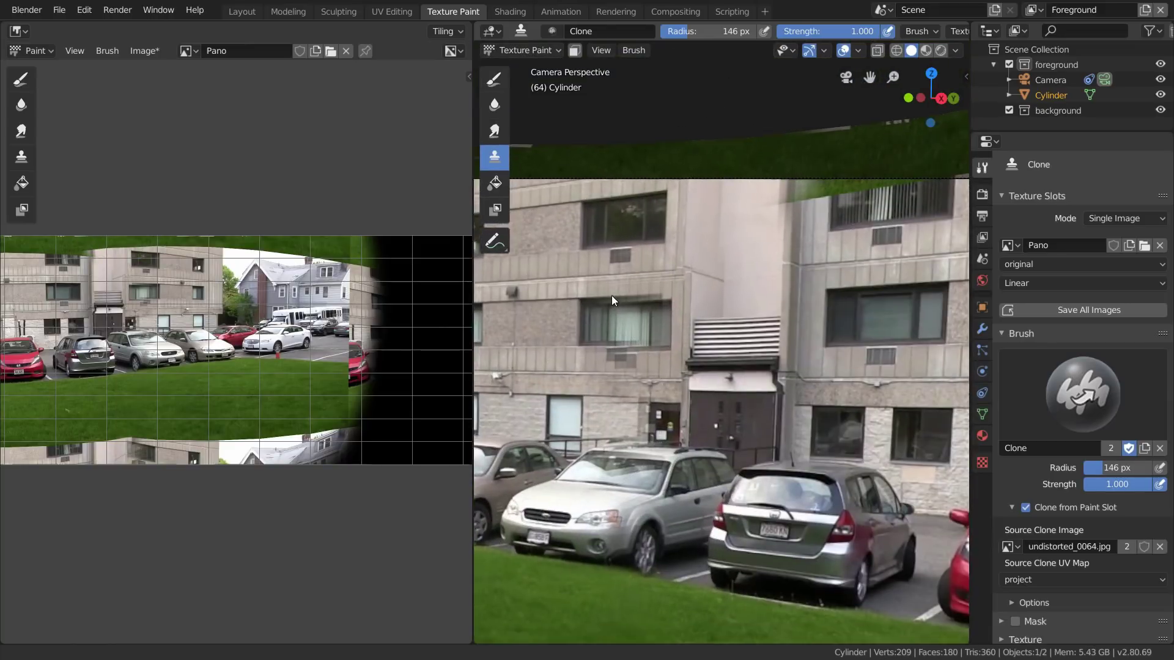
mouse_move(642, 306)
left_mouse_down()
mouse_move(618, 476)
mouse_move(636, 458)
left_mouse_up()
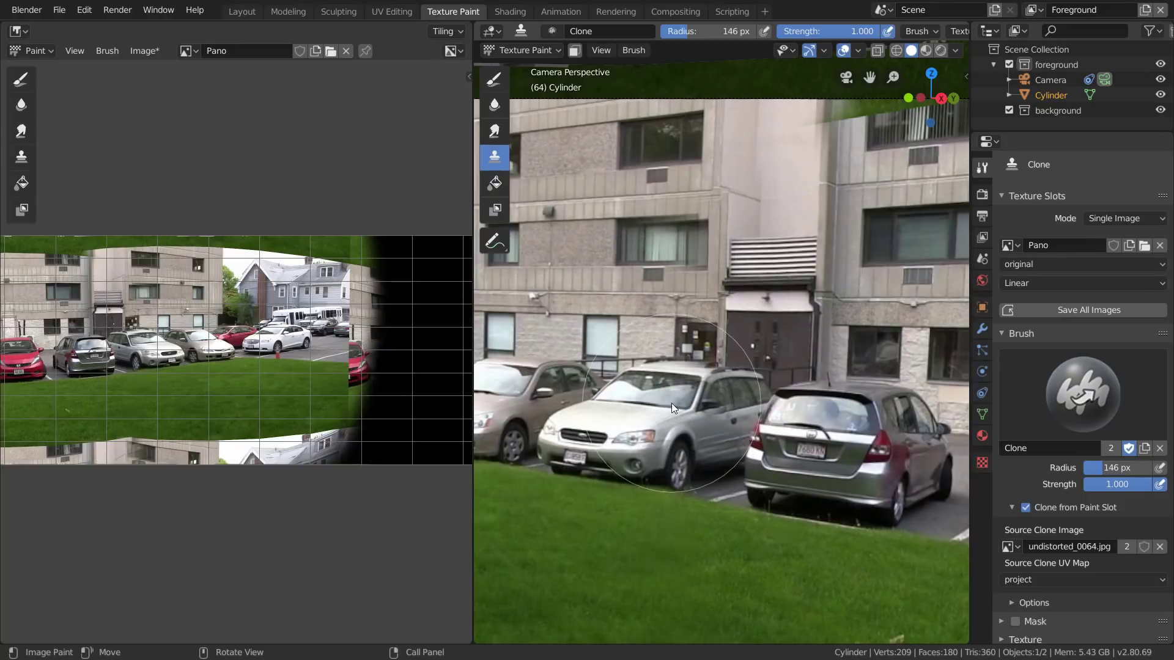
left_click_drag(681, 379, 681, 266)
Step the timeline back to frame 44 to bring the remaining overlap on the building into the camera frame.
scroll(670, 302, "down", 7)
key("Left")
key("Left")
key("Left")
key("Left")
key("Left")
key("Left")
key("Left")
key("Left")
key("Left")
key("Left")
key("Left")
key("Left")
key("Left")
key("Left")
key("Left")
key("Left")
key("Left")
key("Left")
key("Left")
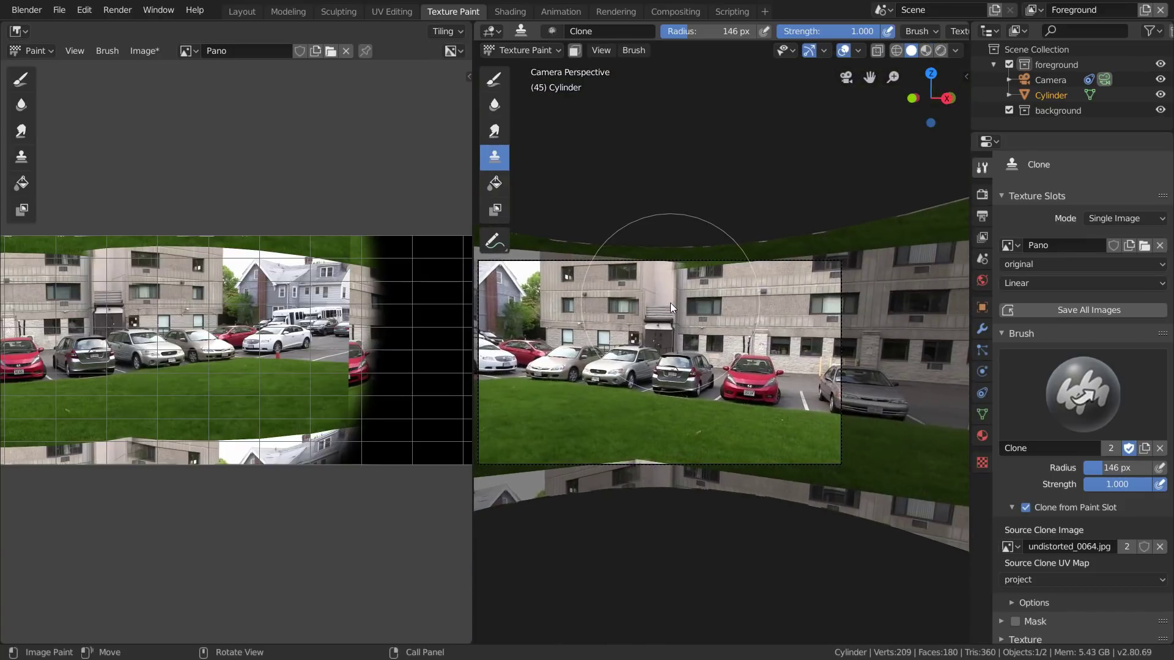
key("Left")
scroll(691, 361, "up", 1)
middle_click_drag(690, 354, 722, 324, "shift")
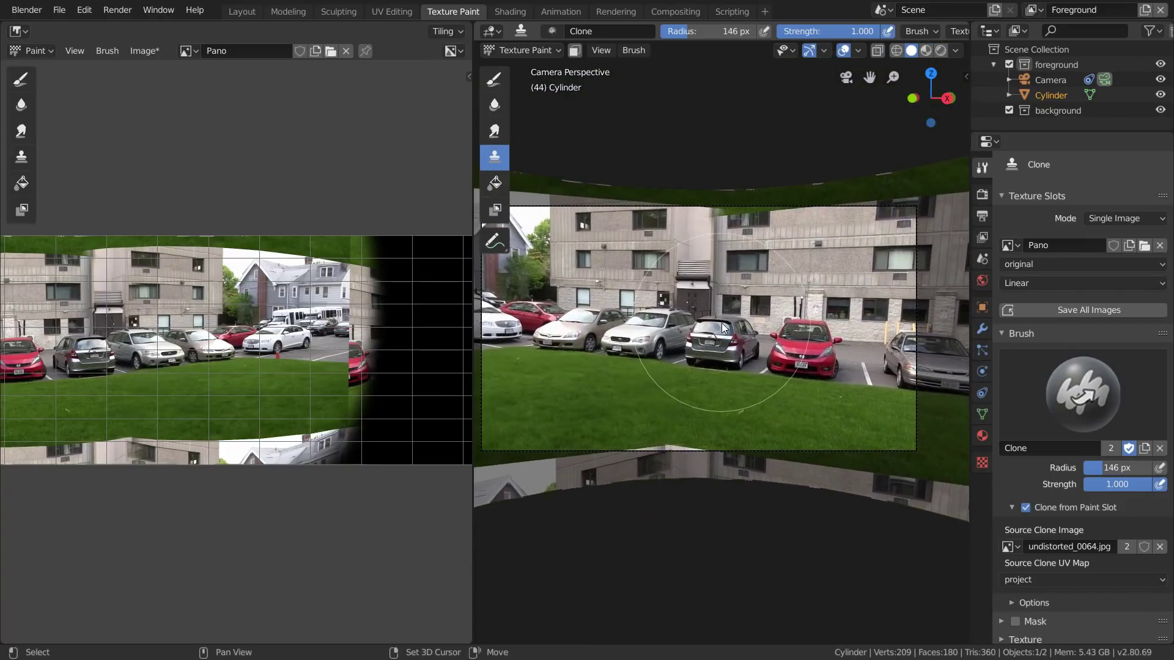
Re-project all faces into the project UV map from the camera view at frame 44 and reselect the original map.
left_click(393, 10)
left_click(1022, 413)
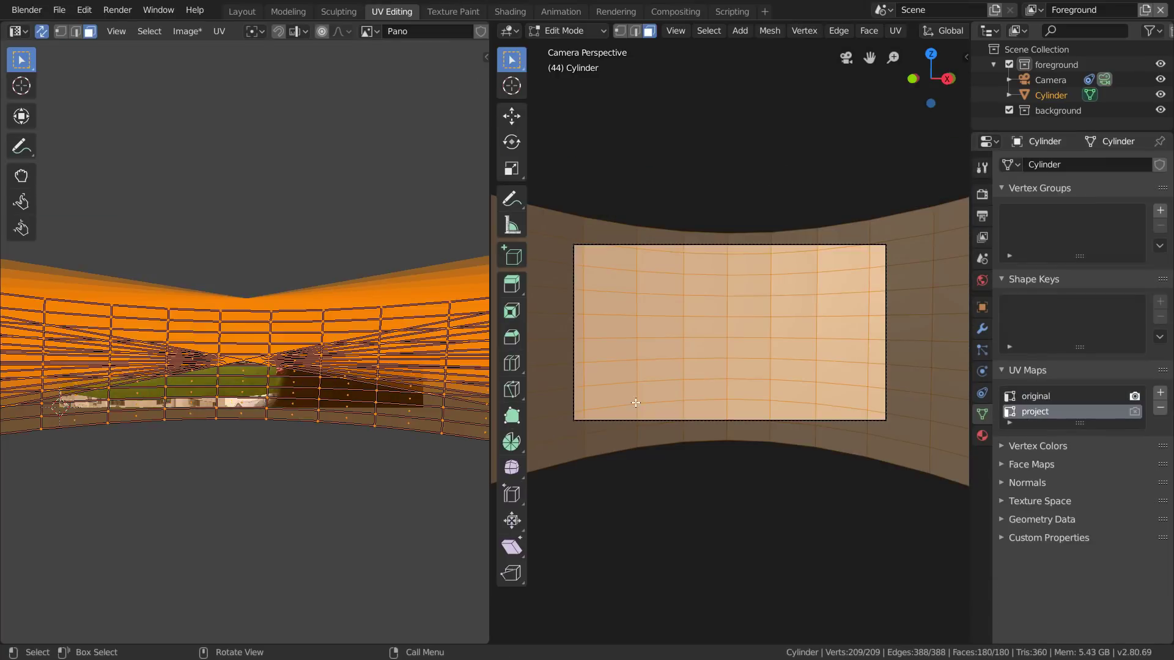
key("u")
left_click(606, 379)
left_click(1022, 397)
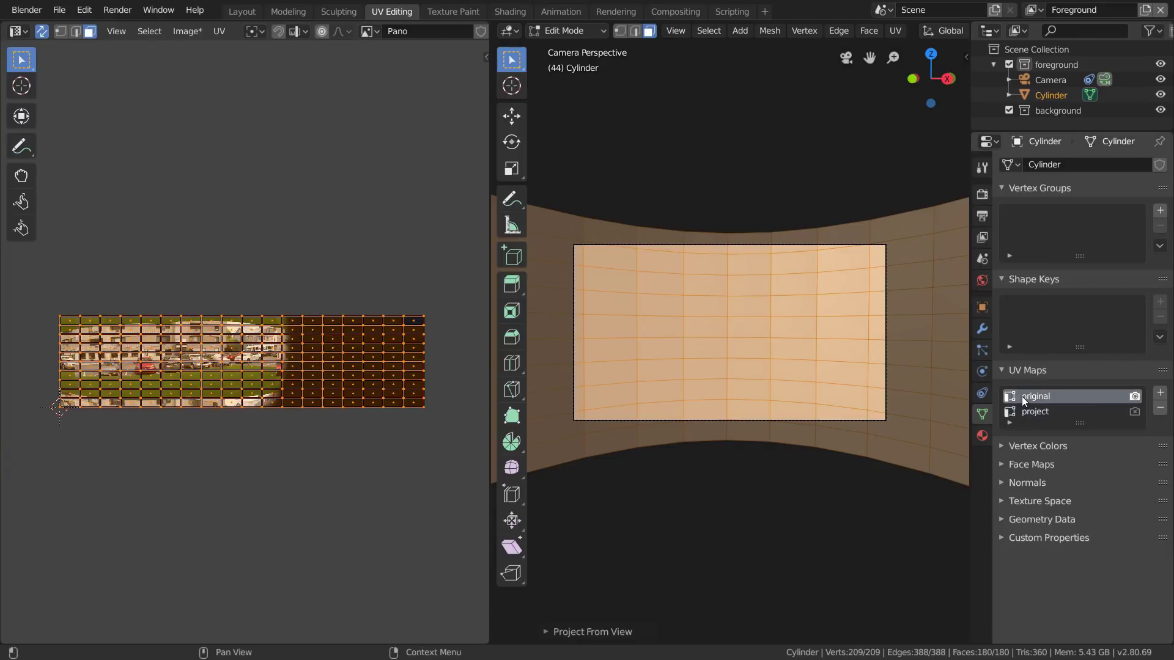
key("ctrl+Page_Down")
Set the source clone image to undistorted_0044.jpg and clone it onto the wall within the camera frame.
left_click(1008, 547)
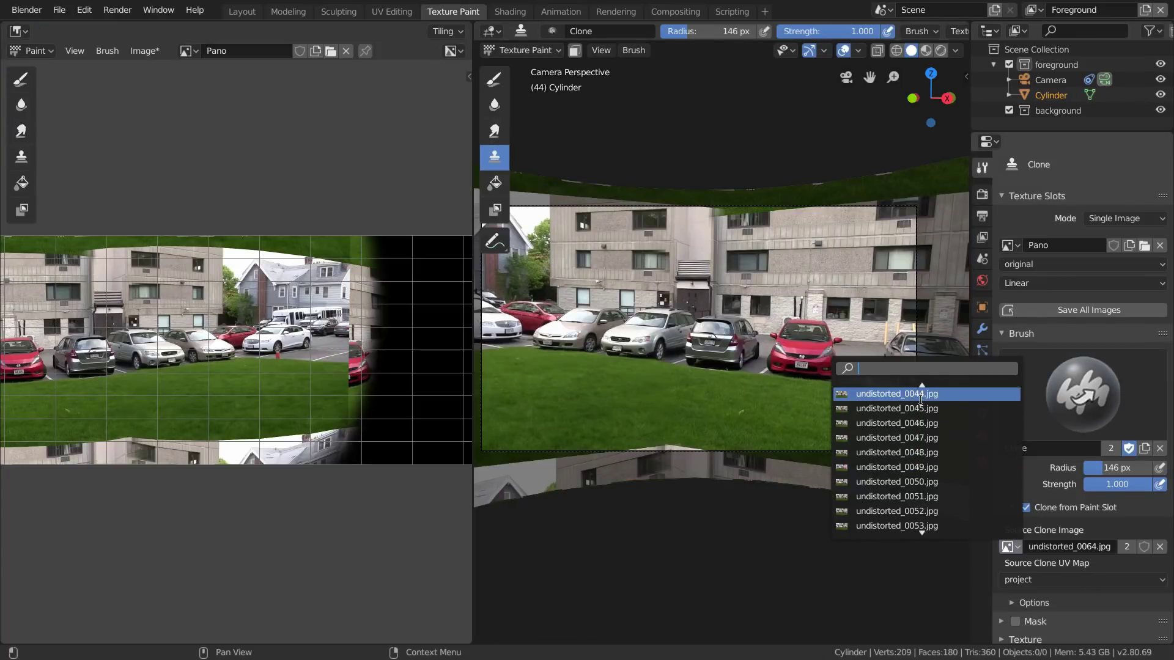
left_click(891, 395)
key("space")
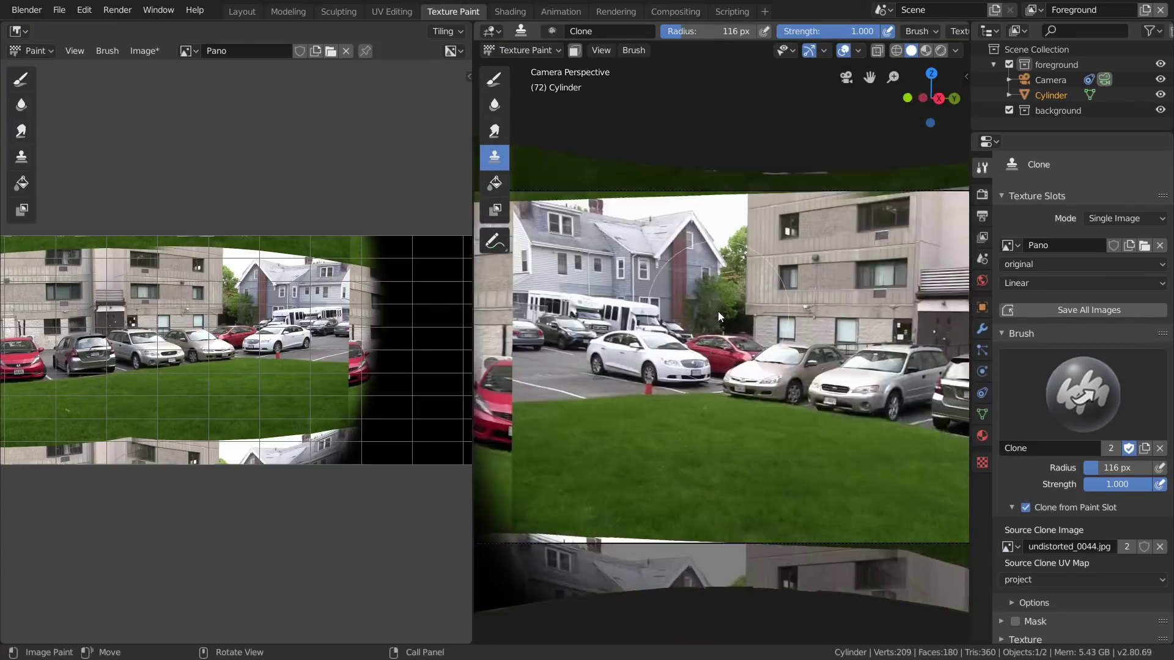
Re-project the faces into the project UV map from the camera view at frame 102, keeping the original map for painting.
key("ctrl+Page_Up")
left_click(1036, 411)
key("ctrl+Page_Down")
left_click(1052, 265)
left_click(1040, 284)
Set the source clone image to undistorted_0102.jpg and clone the trees, parking lot and grass onto the wall.
left_click(1009, 547)
left_click(891, 409)
mouse_move(569, 445)
left_mouse_down()
mouse_move(568, 201)
mouse_move(675, 427)
left_mouse_up()
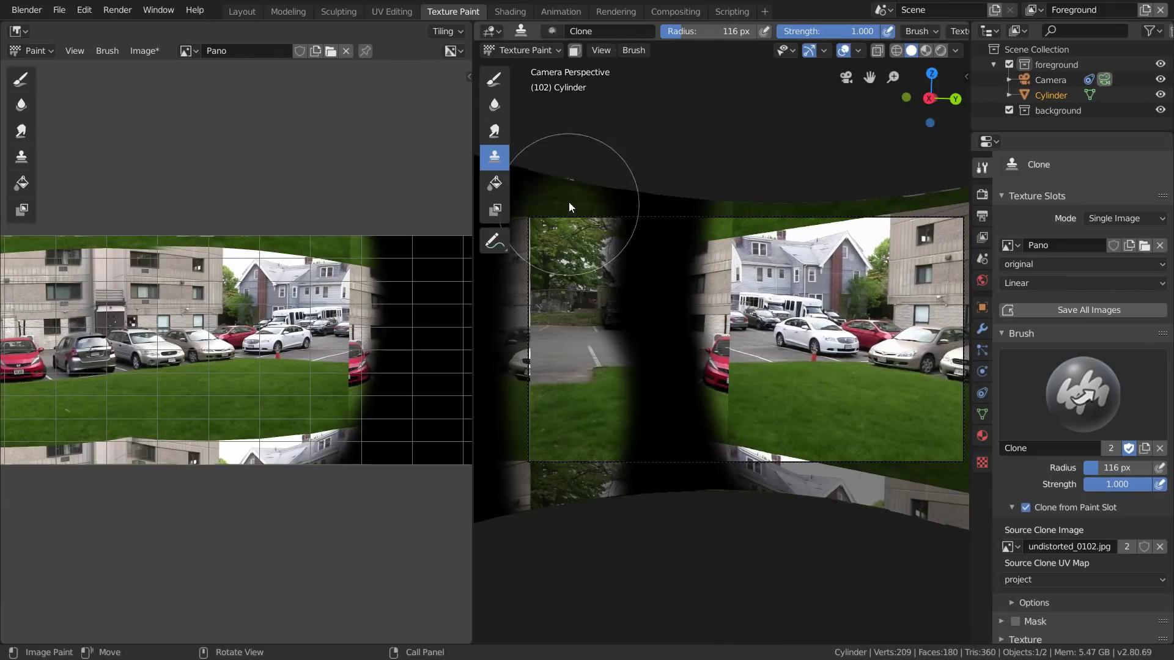
Advance to frame 156 and re-project all faces into the project UV map from the camera view.
key("space")
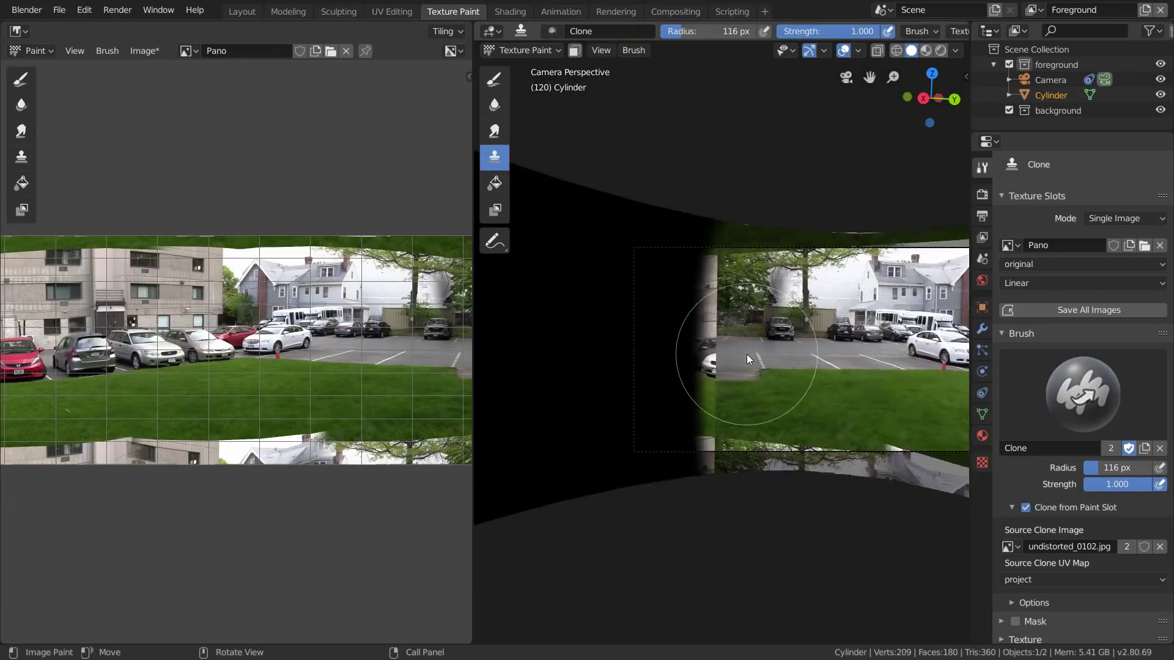
key("ctrl+Page_Up")
left_click(1037, 412)
key("ctrl+Page_Down")
Set the source clone image to undistorted_0156.jpg and clone the trees and walkway onto the wall's empty end.
left_click(1009, 546)
scroll(946, 506, "down", 5)
left_click(917, 524)
left_click_drag(661, 432, 645, 451)
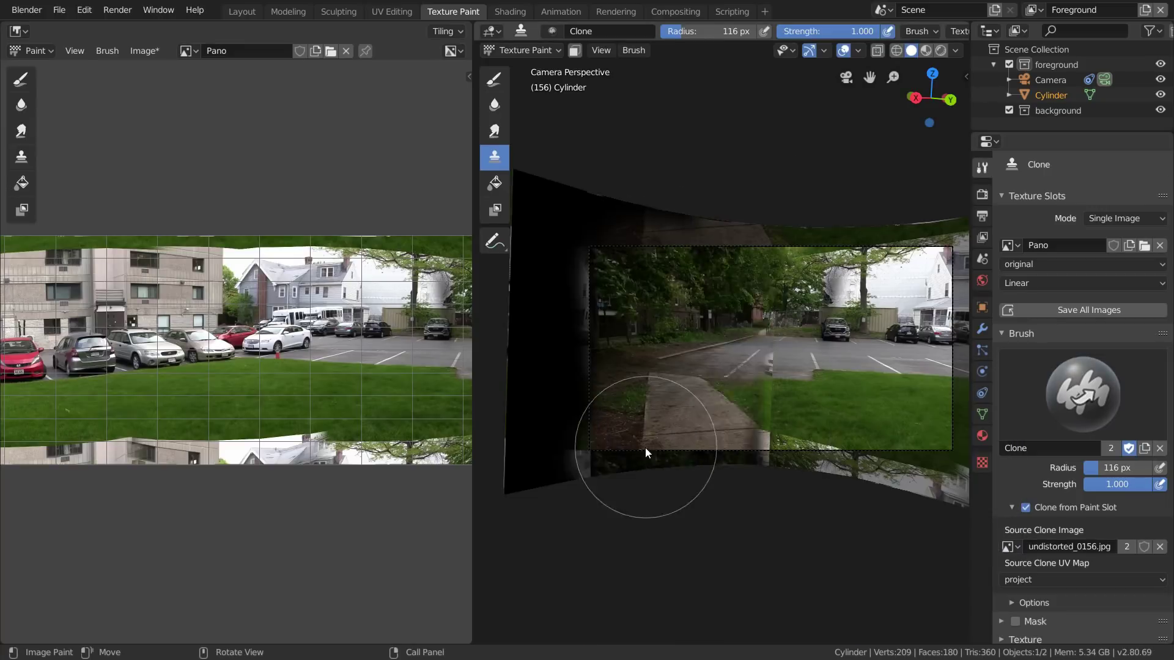
Expand the image editor across the 3D view area to show the whole Pano image, and save the Pano.blend project.
scroll(730, 222, "up", 3)
middle_click_drag(730, 222, 471, 418)
left_click_drag(471, 422, 725, 398)
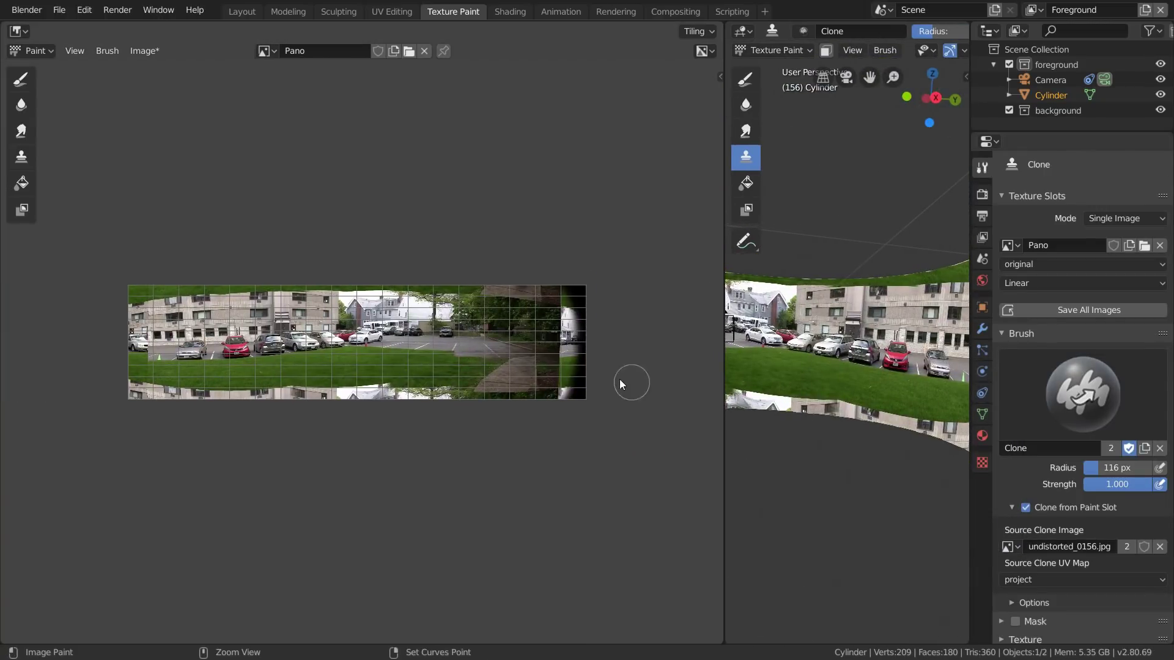
key("ctrl+s")
scroll(461, 360, "up", 1)
scroll(461, 361, "up", 1)
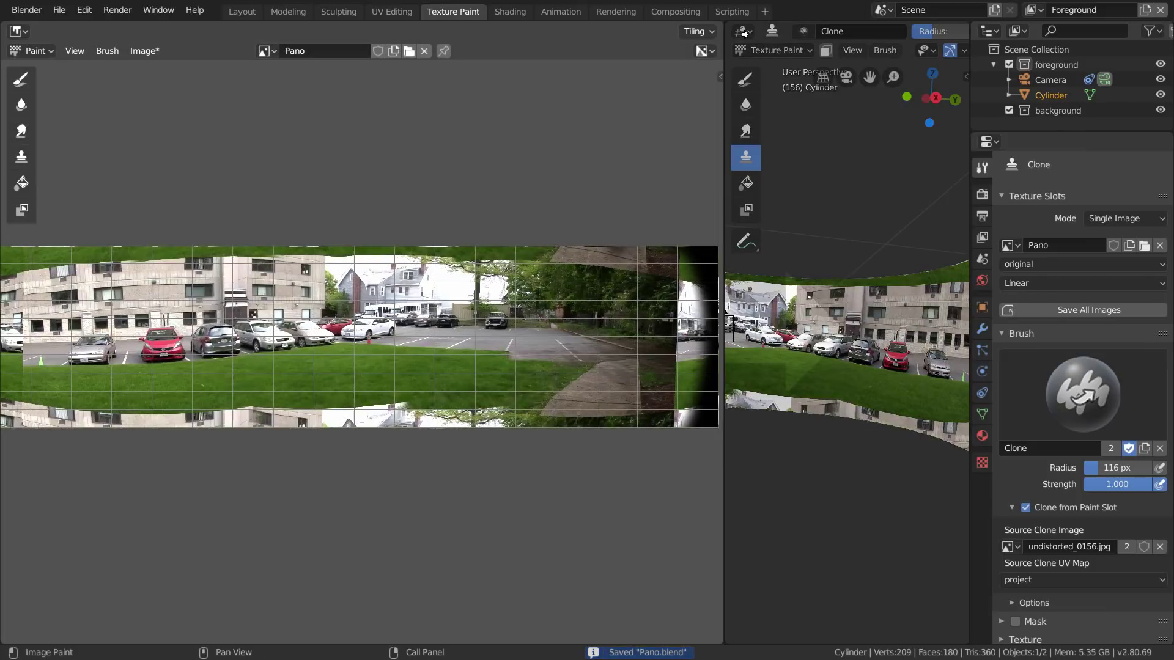
left_click_drag(745, 34, 746, 35)
scroll(594, 301, "up", 1)
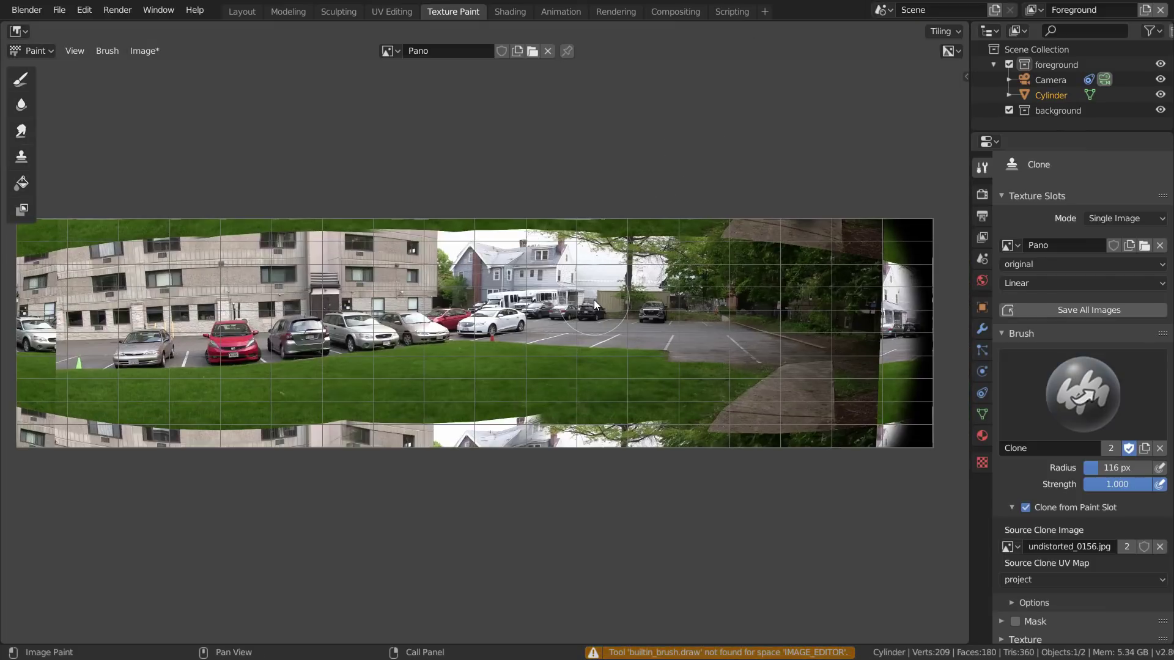
key("ctrl+s")
Set the Draw brush to the Line stroke method with constant falloff, strength 1.000 and radius 64 px.
left_click(21, 80)
key("n")
left_click(831, 495)
left_click(912, 509)
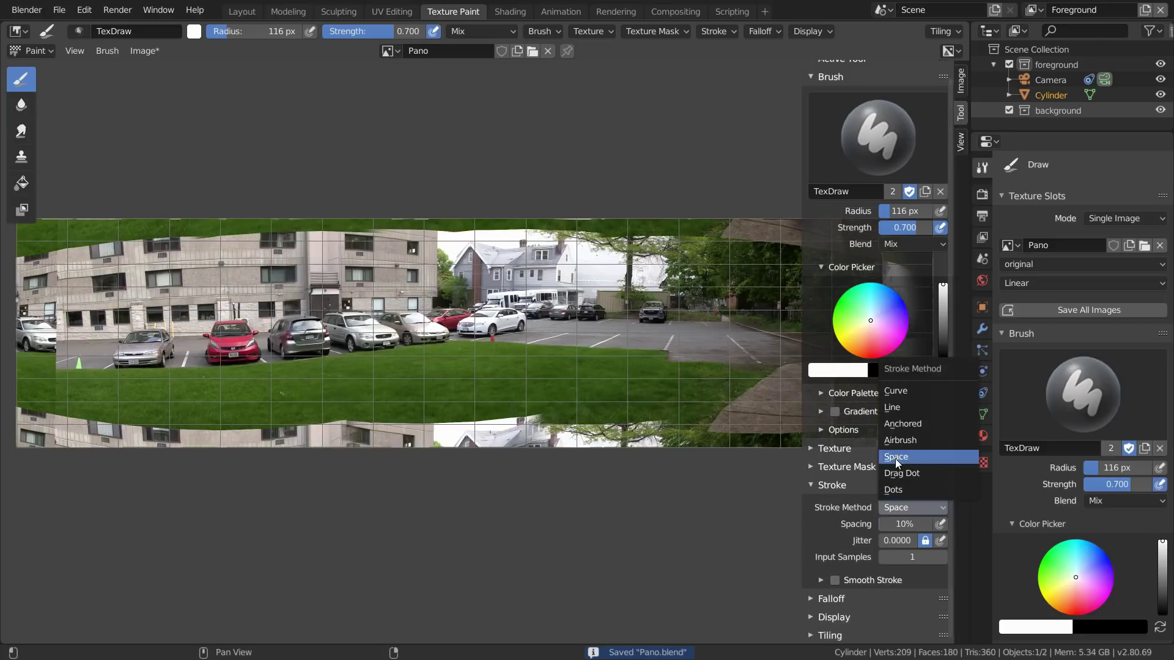
left_click(895, 406)
left_click(832, 588)
scroll(489, 355, "down", 2)
key("shift+f")
left_click(367, 296)
key("f")
left_click(346, 295)
Paint straight white strokes along all four edges of the Pano image to mask its ragged borders.
left_click_drag(186, 275, 776, 277)
left_click_drag(186, 407, 781, 407)
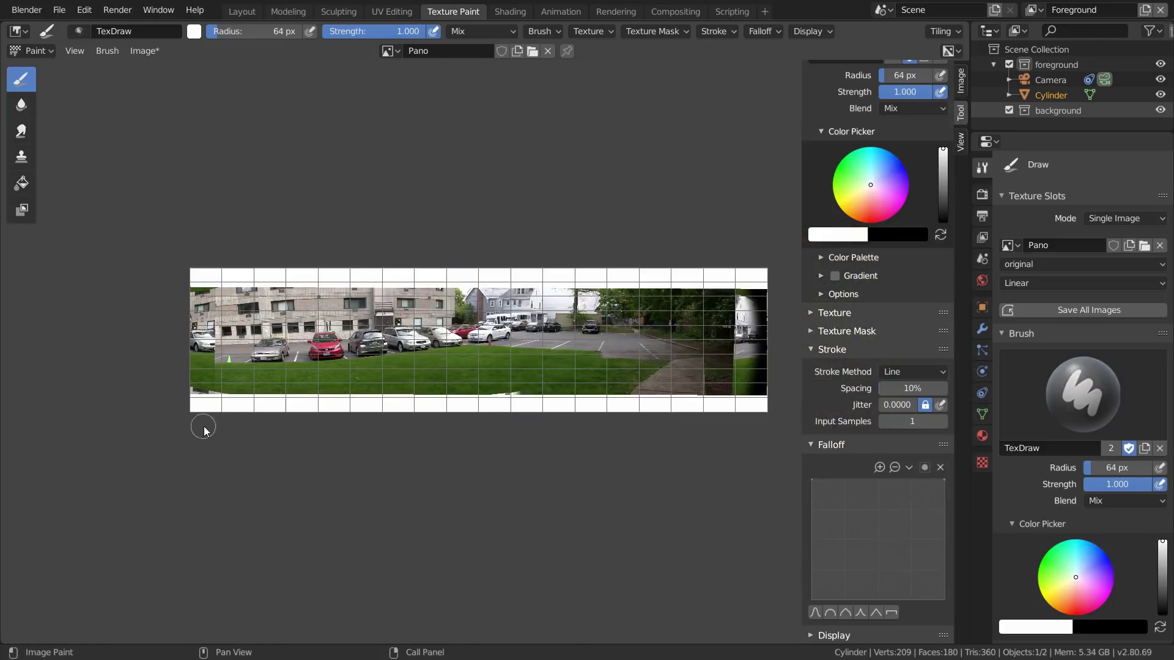
left_click_drag(203, 428, 203, 273)
scroll(743, 420, "up", 3)
middle_click_drag(745, 425, 688, 510)
left_click_drag(688, 510, 694, 184)
mouse_move(730, 184)
left_mouse_down()
mouse_move(730, 500)
mouse_move(669, 173)
left_mouse_up()
middle_click_drag(669, 173, 954, 124)
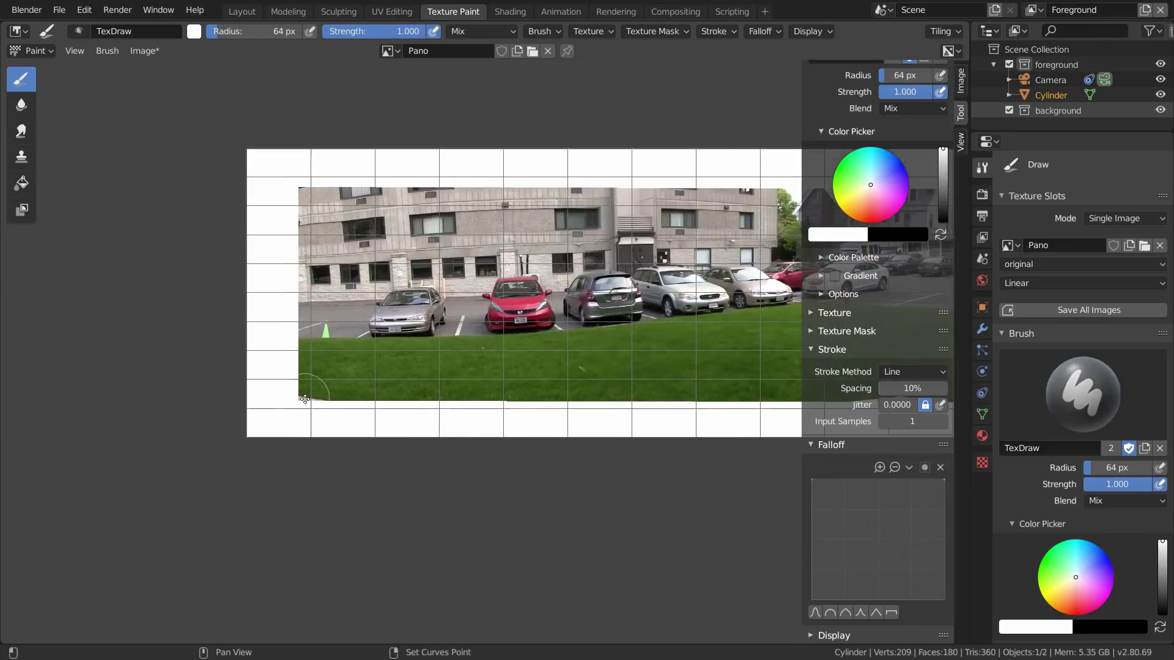
left_click_drag(285, 416, 284, 132)
Save the Pano image as Pano.png in the Desktop folder.
scroll(355, 262, "down", 3)
left_click(145, 51)
left_click(171, 187)
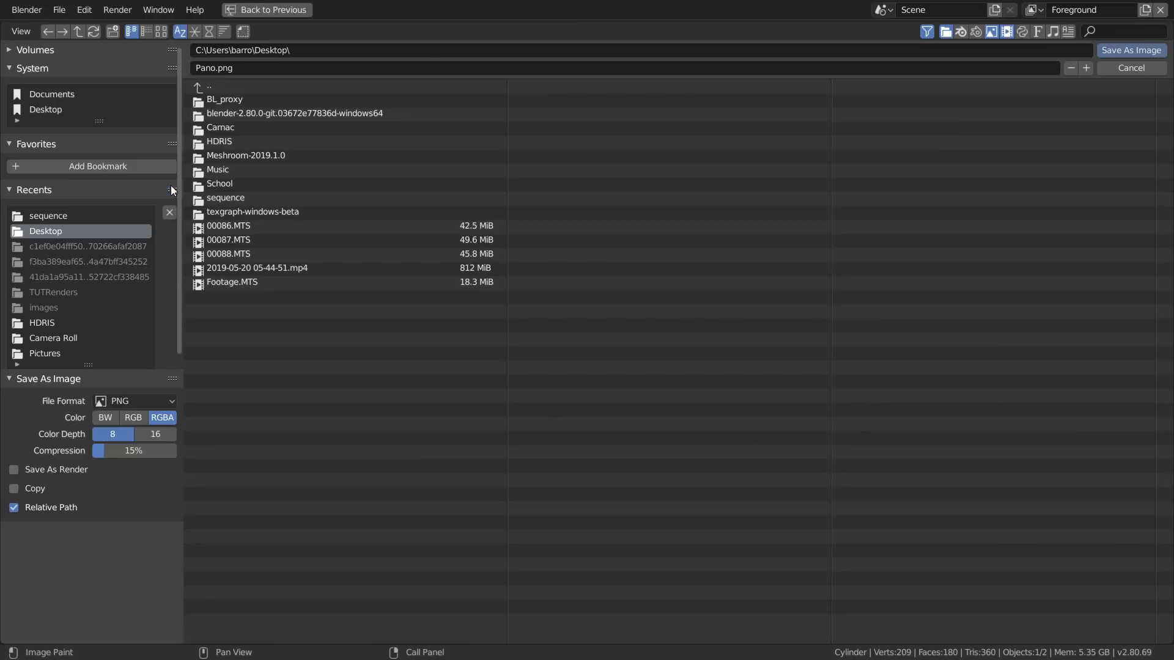
left_click(1139, 51)
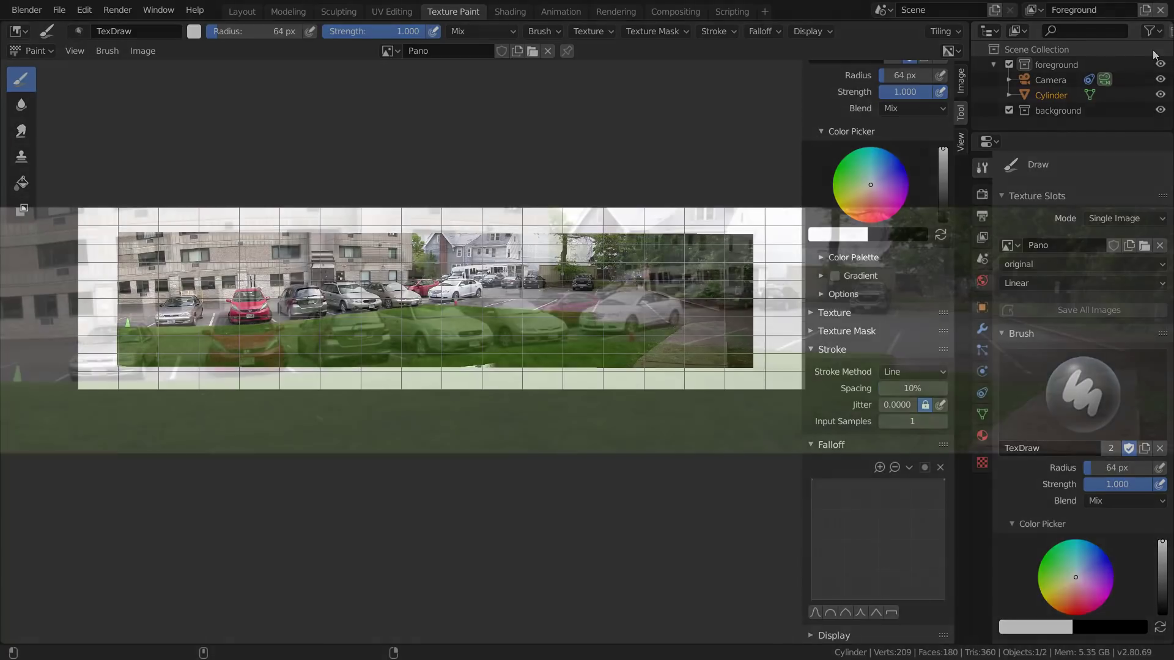
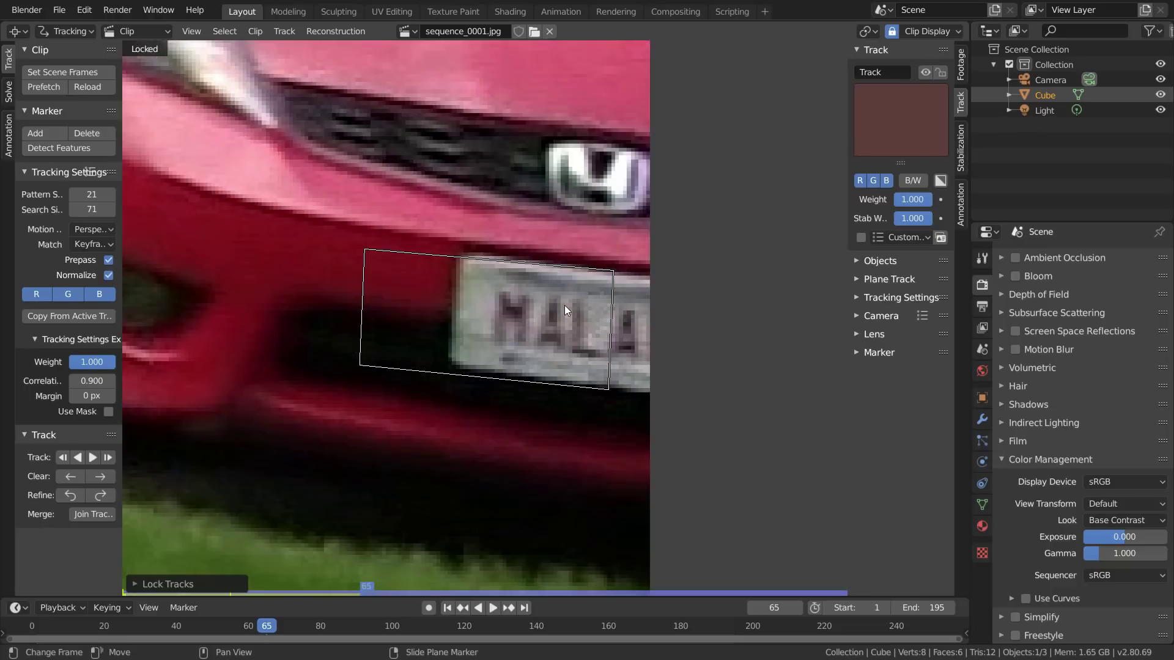
Step back to frame 63, lock the track on the red car's licence plate and return to frame 1.
key("Left")
key("Left")
key("ctrl+l")
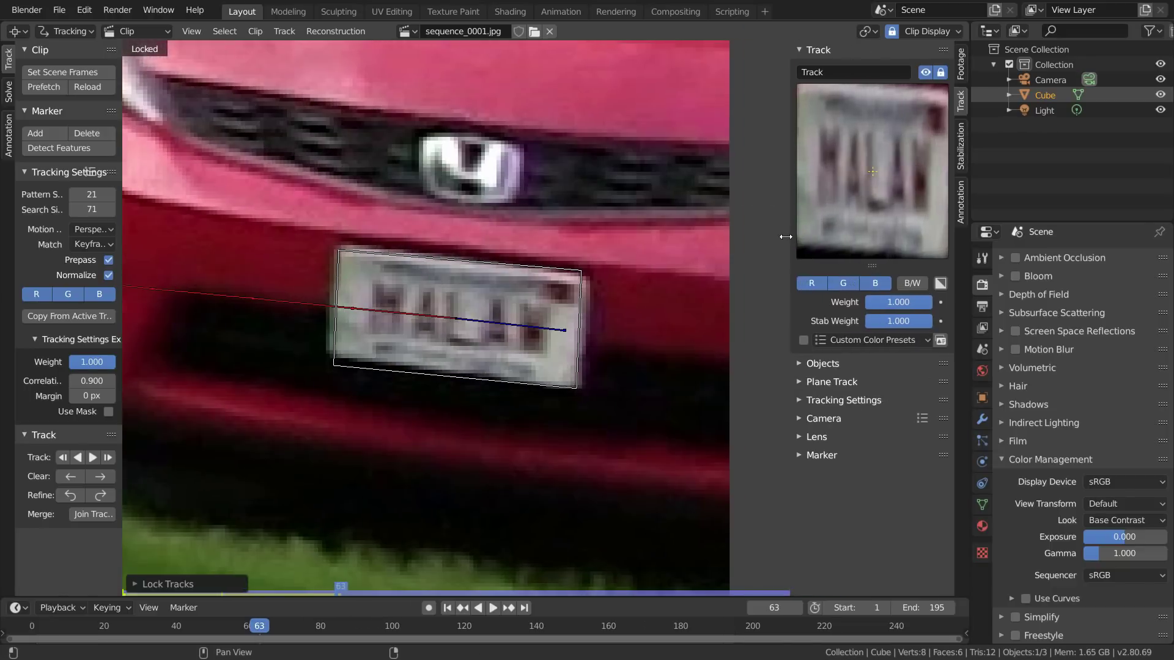
key("shift+Left")
Add a tracking marker on the grey hatchback's rear licence plate, then scale, rotate and widen it to fit the plate.
scroll(344, 281, "down", 3)
scroll(355, 293, "up", 3)
middle_click_drag(190, 194, 357, 200)
scroll(357, 200, "up", 3)
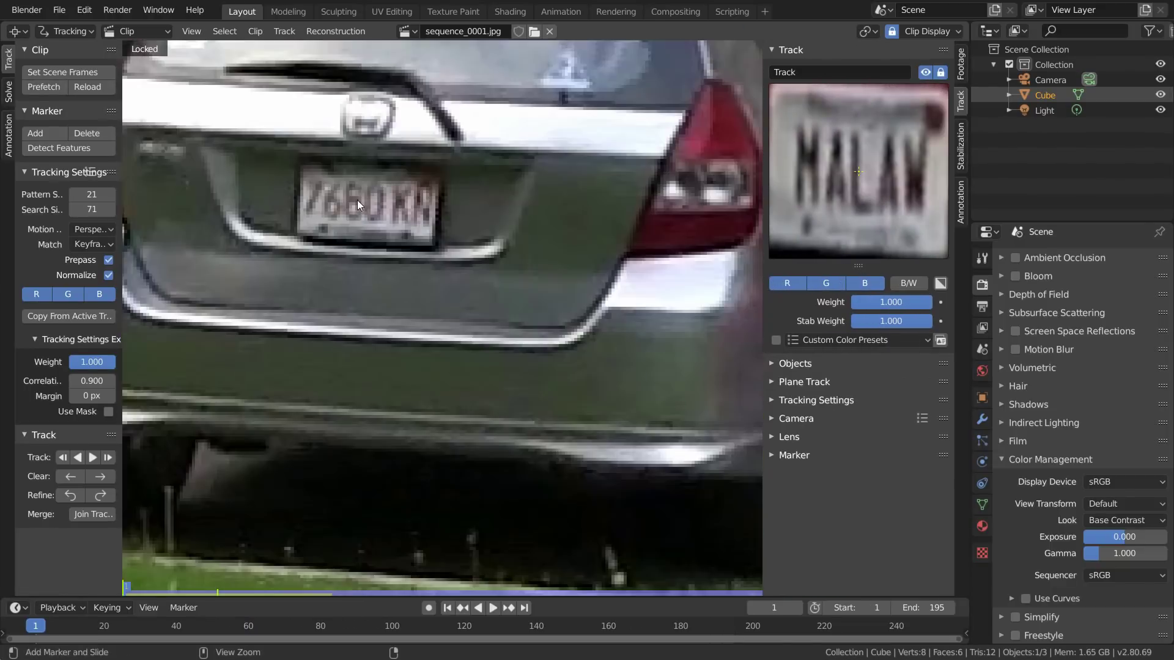
left_click(361, 202, "ctrl")
key("s")
left_click(533, 284)
key("g")
left_click(537, 280)
key("x")
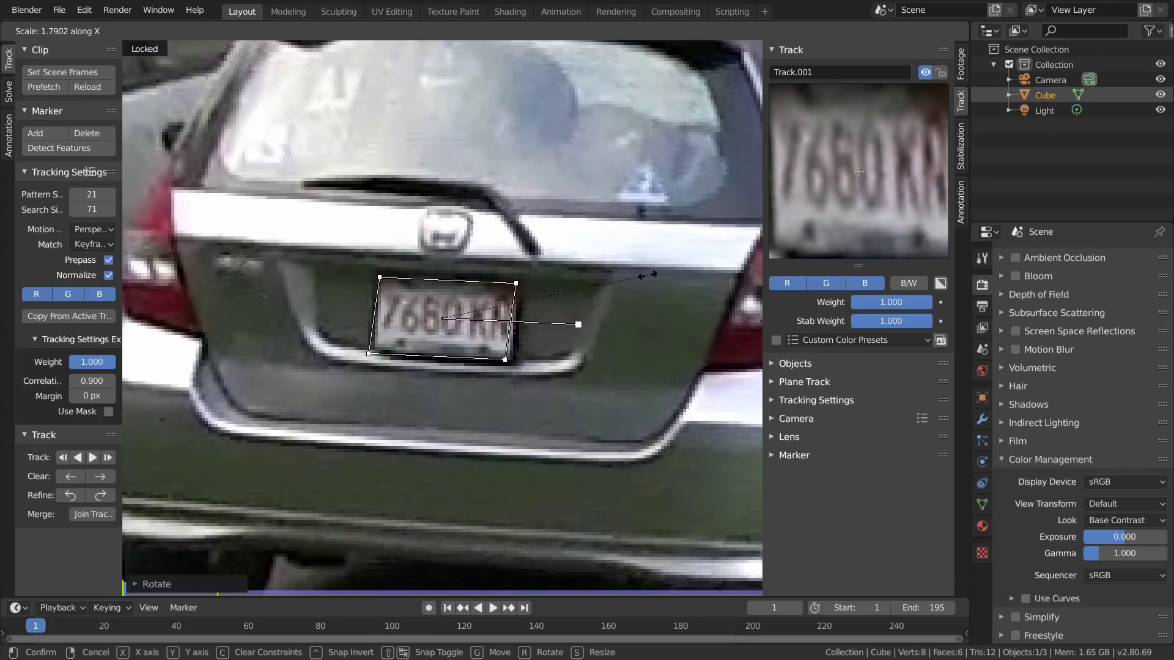
left_click(646, 272)
Track the hatchback's plate marker forward, lock it two frames before the tracking end, and return to frame 1.
key("ctrl+t")
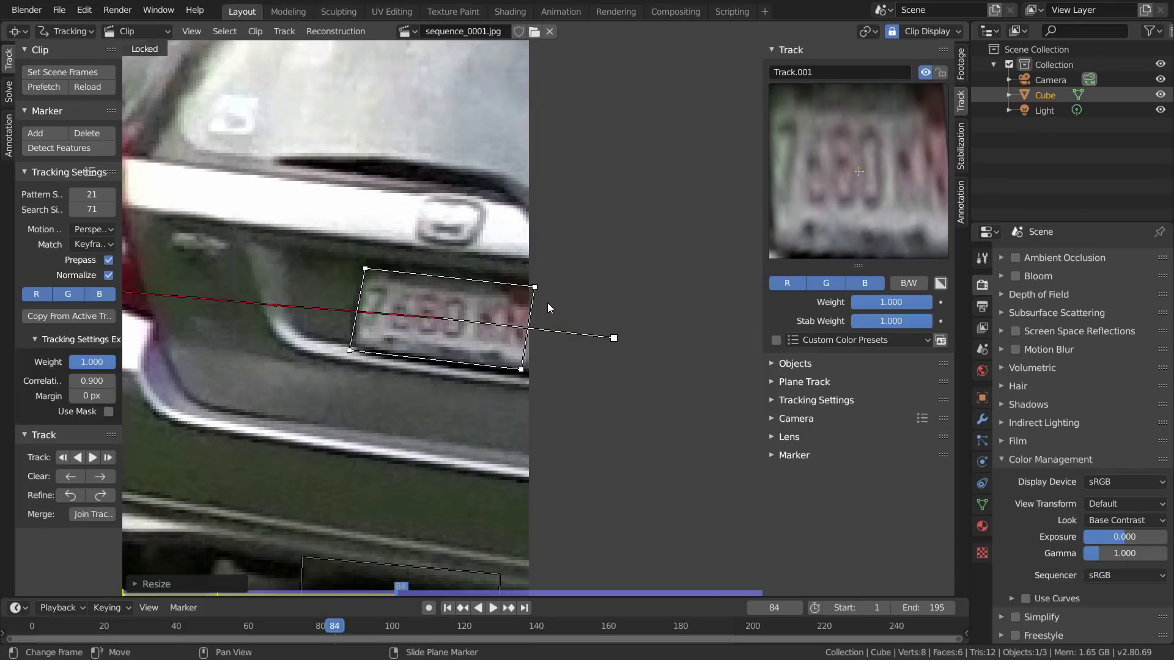
key("Left")
key("Left")
key("ctrl+l")
key("shift+Left")
Add a tracking marker on the silver wagon's front licence plate, then scale, rotate and widen it to fit the plate.
scroll(544, 303, "down", 6)
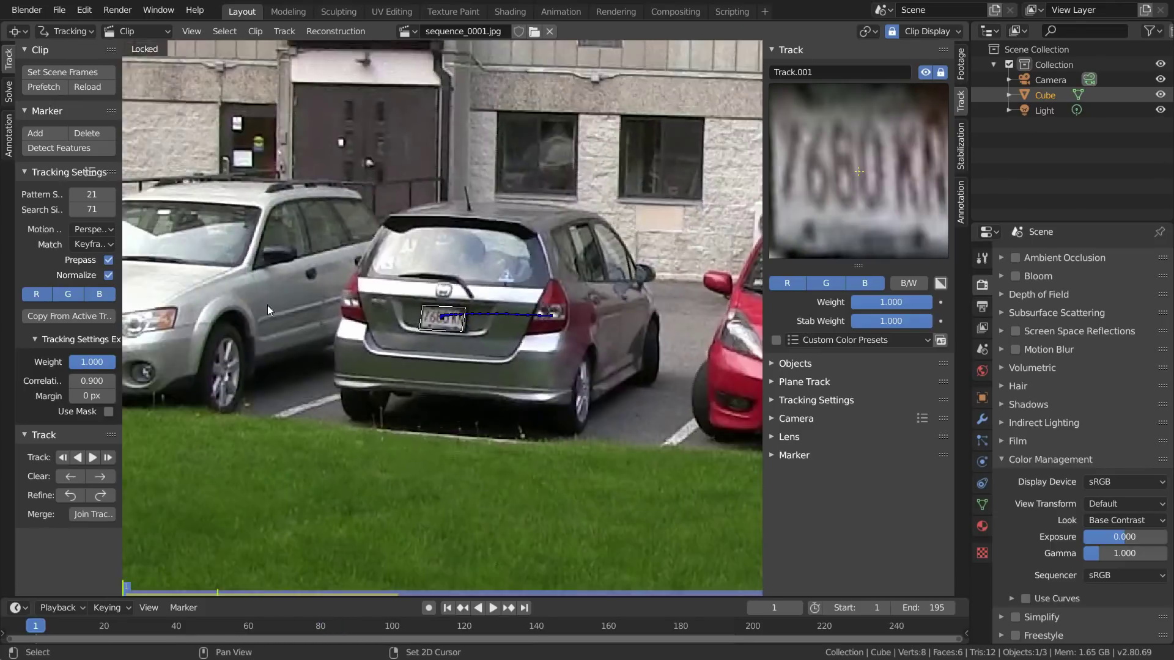
middle_click_drag(214, 312, 366, 299)
scroll(366, 299, "up", 10)
left_click(365, 299, "ctrl")
key("s")
left_click(616, 255)
key("r")
left_click(623, 264)
key("s")
key("x")
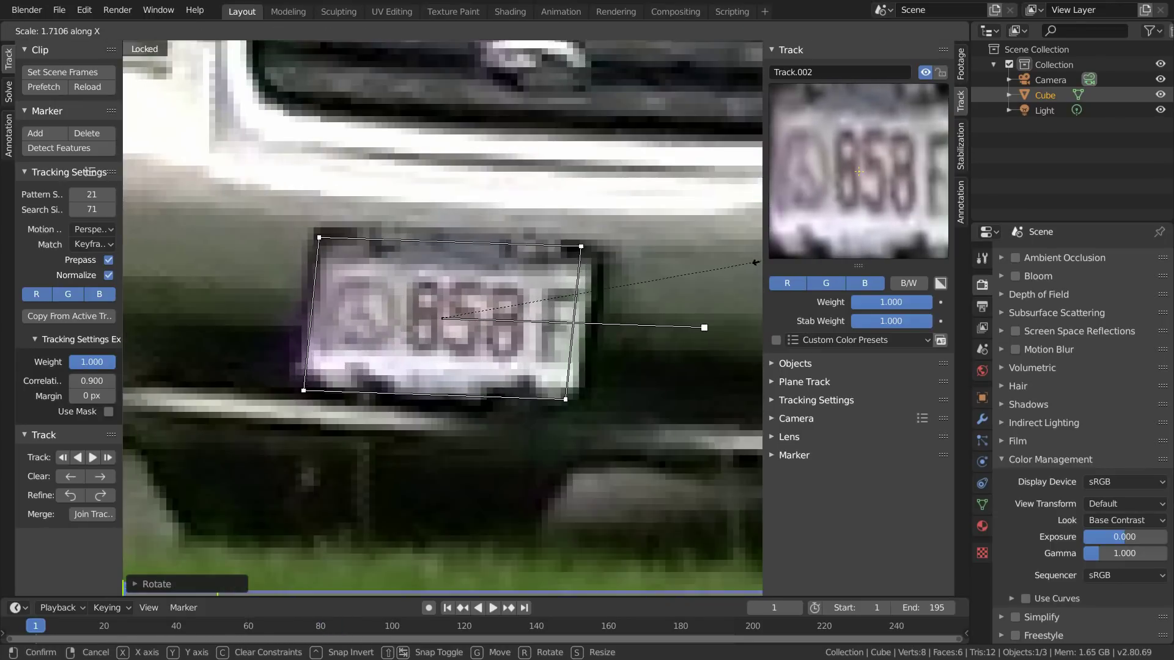
Track the wagon's plate marker forward, step back to where the plate is still visible, lock it and return to frame 1.
key("ctrl+t")
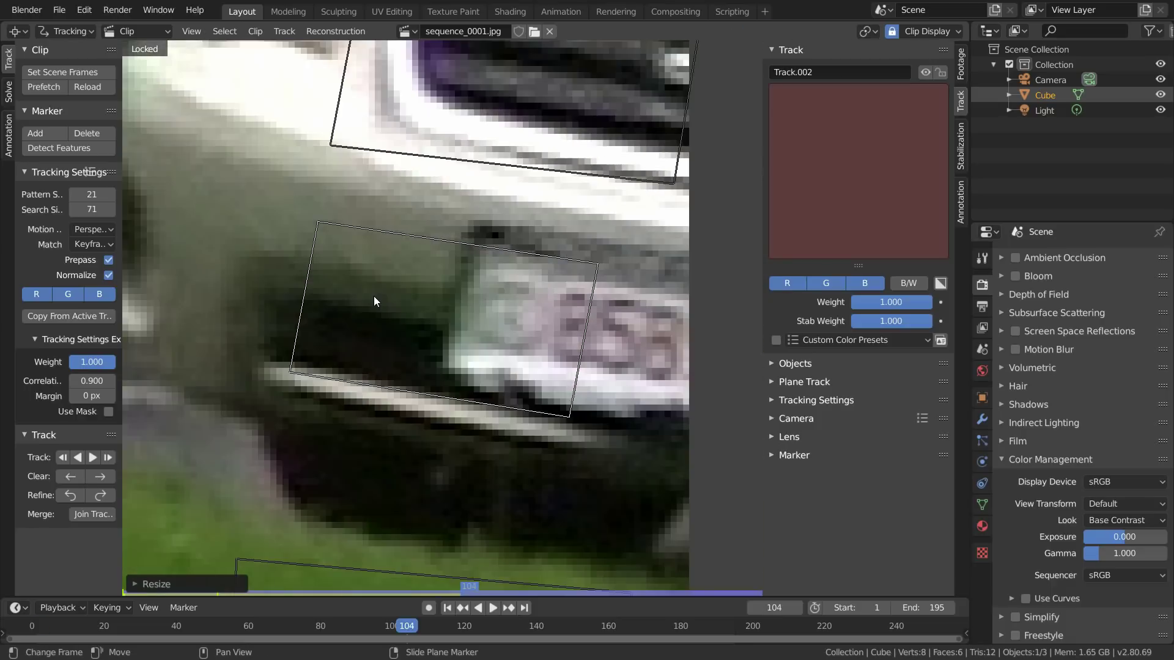
key("Left")
key("Left")
key("ctrl+l")
key("shift+Left")
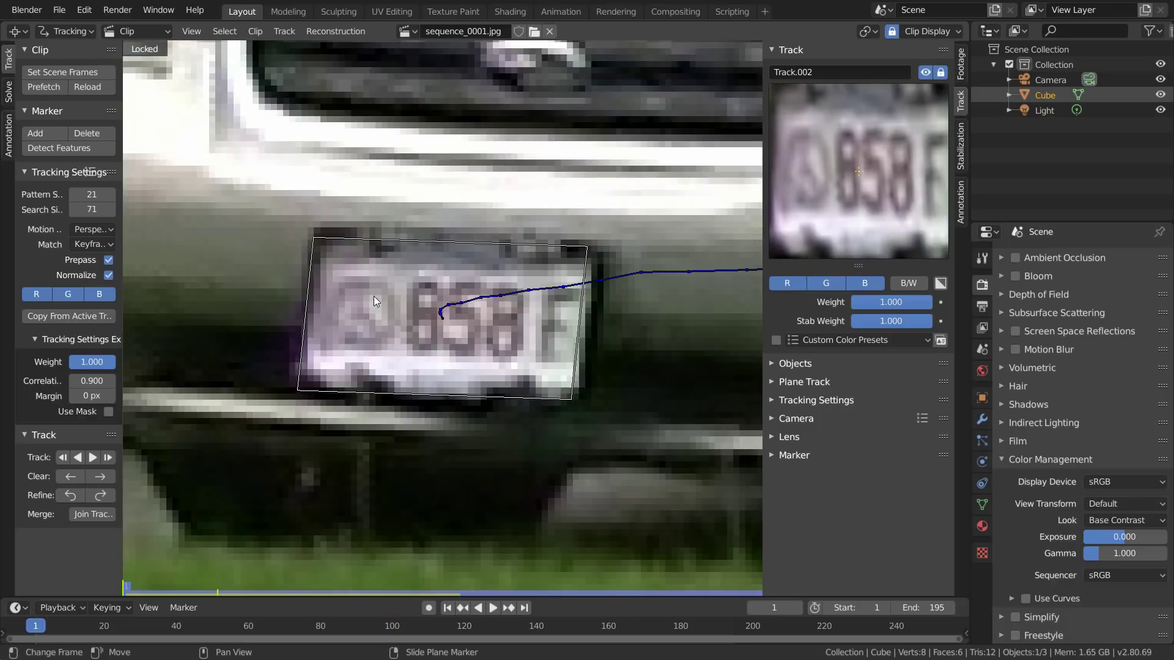
Add a tracking marker on the beige sedan's front licence plate, then scale, rotate and widen it to fit the plate.
scroll(373, 296, "down", 12)
middle_click_drag(595, 278, 306, 275)
scroll(550, 294, "up", 11)
left_click(443, 318, "ctrl")
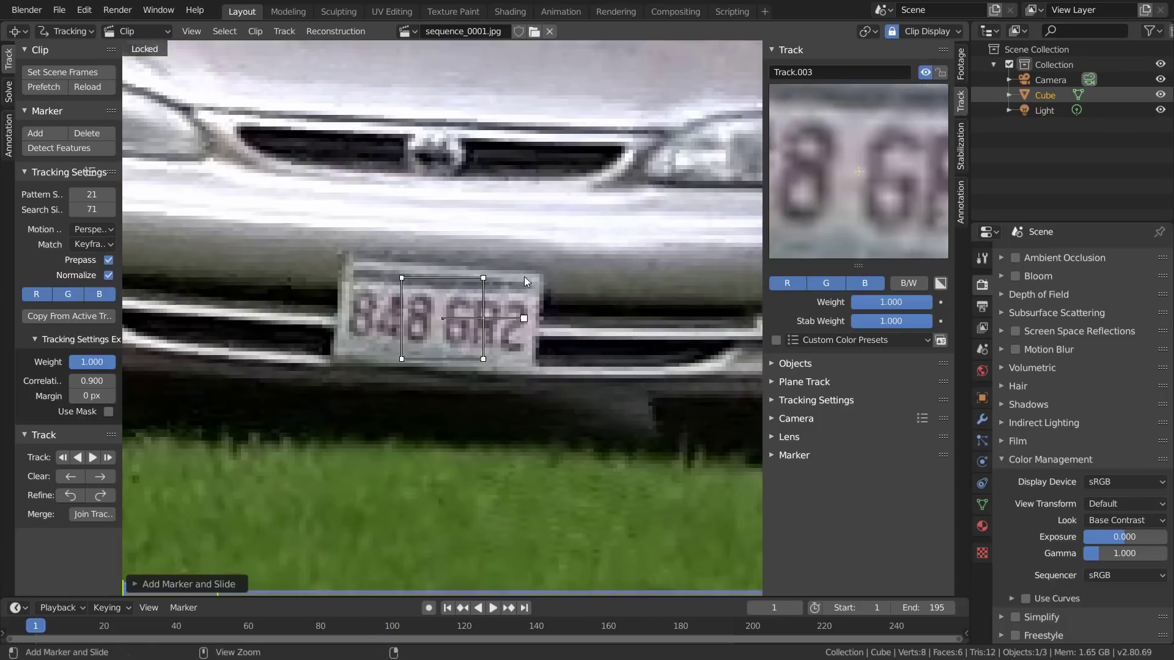
key("s")
left_click(614, 271)
key("r")
key("x")
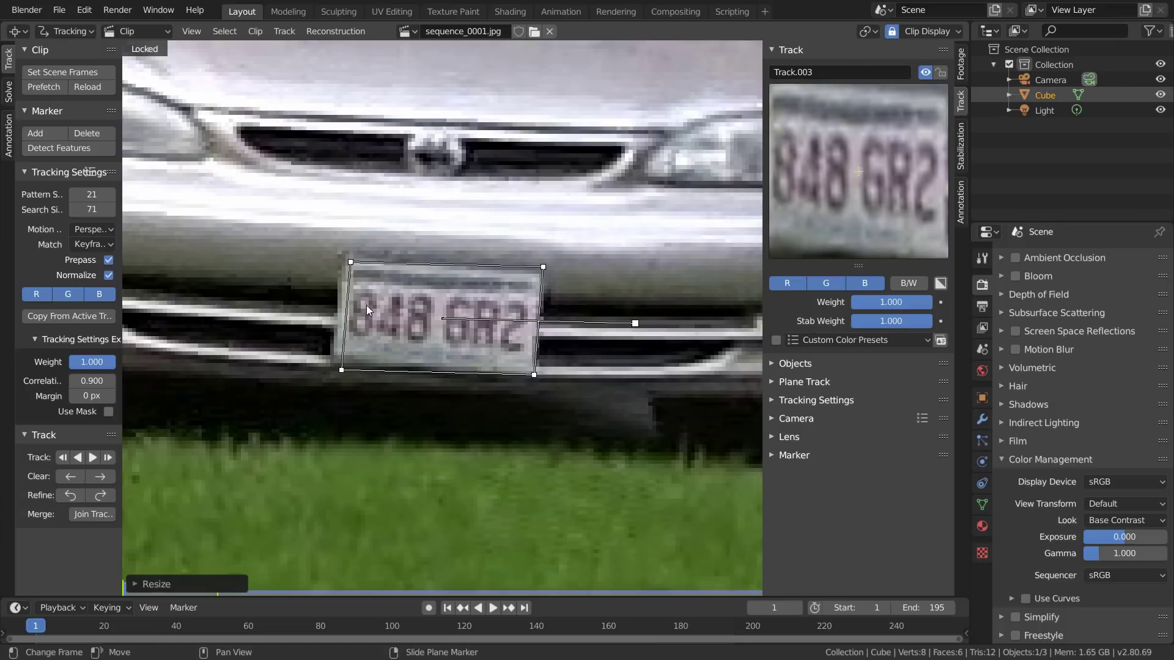
Track the sedan's plate marker forward, lock it four frames before the tracking end, and return to frame 1.
key("ctrl+t")
key("Left")
key("Left")
key("Left")
key("Left")
key("ctrl+l")
key("shift+Left")
Add a tracking marker on the sign on the stone pillar behind the beige sedan and enlarge it around the sign.
scroll(442, 328, "down", 7)
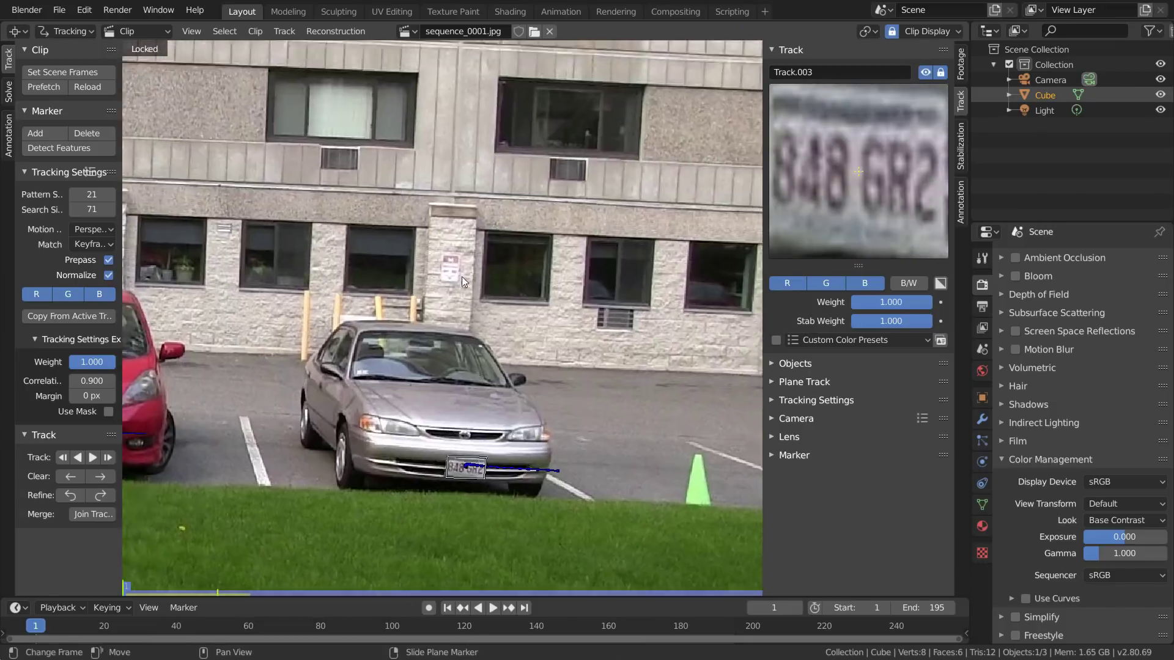
scroll(463, 278, "up", 4)
left_click(461, 193, "ctrl")
key("s")
left_click(632, 193)
Track the pillar sign behind the sedan forward, lock its track at frame 40 and return to frame 1.
key("ctrl+t")
key("Left")
key("ctrl+l")
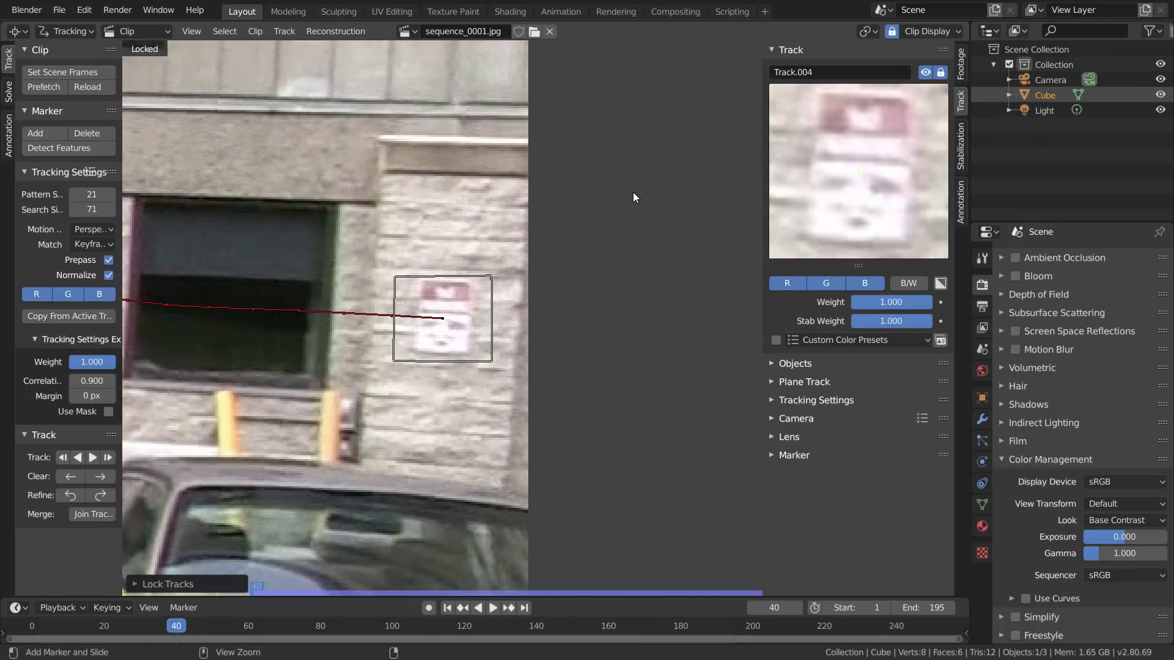
key("shift+Left")
Add a tracking marker on the sign on the pillar behind the red car and scale it to surround the sign.
middle_click_drag(629, 193, 725, 350)
left_click(617, 339, "ctrl")
key("s")
left_click(721, 300)
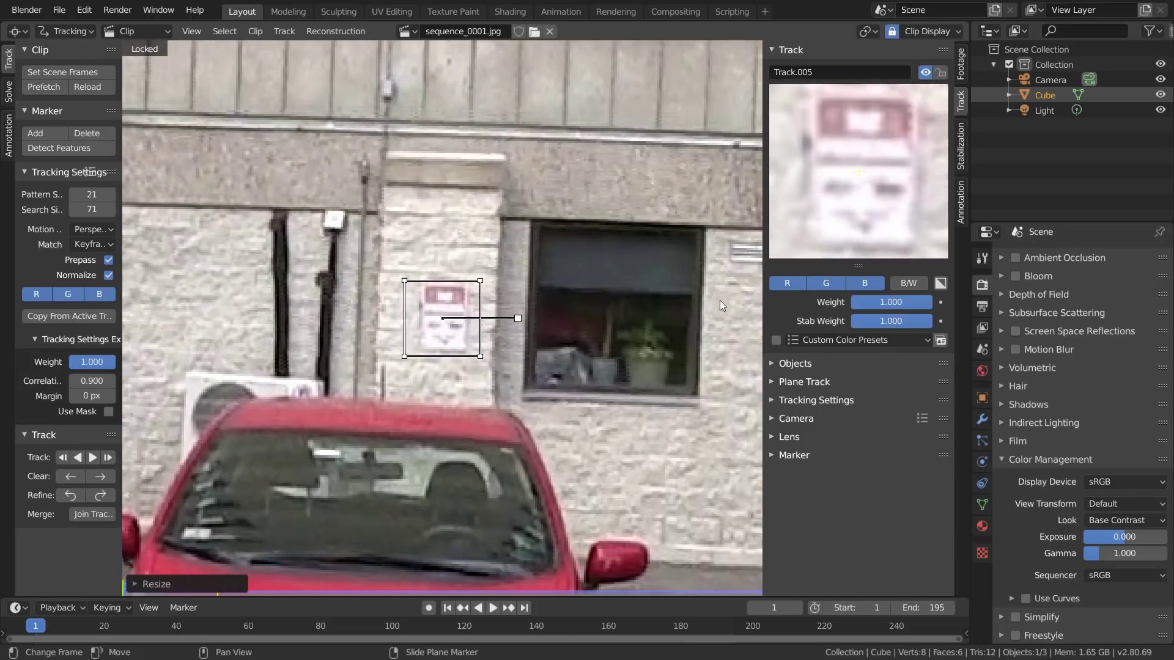
Track the sign behind the red car forward, lock its track one frame before the end and return to frame 1.
key("ctrl+t")
key("Left")
key("ctrl+l")
key("shift+Left")
Add a tracking marker on the upper white notice in the dark window beside the entrance and centre it on the notice.
scroll(714, 302, "down", 6)
middle_click_drag(176, 305, 460, 334)
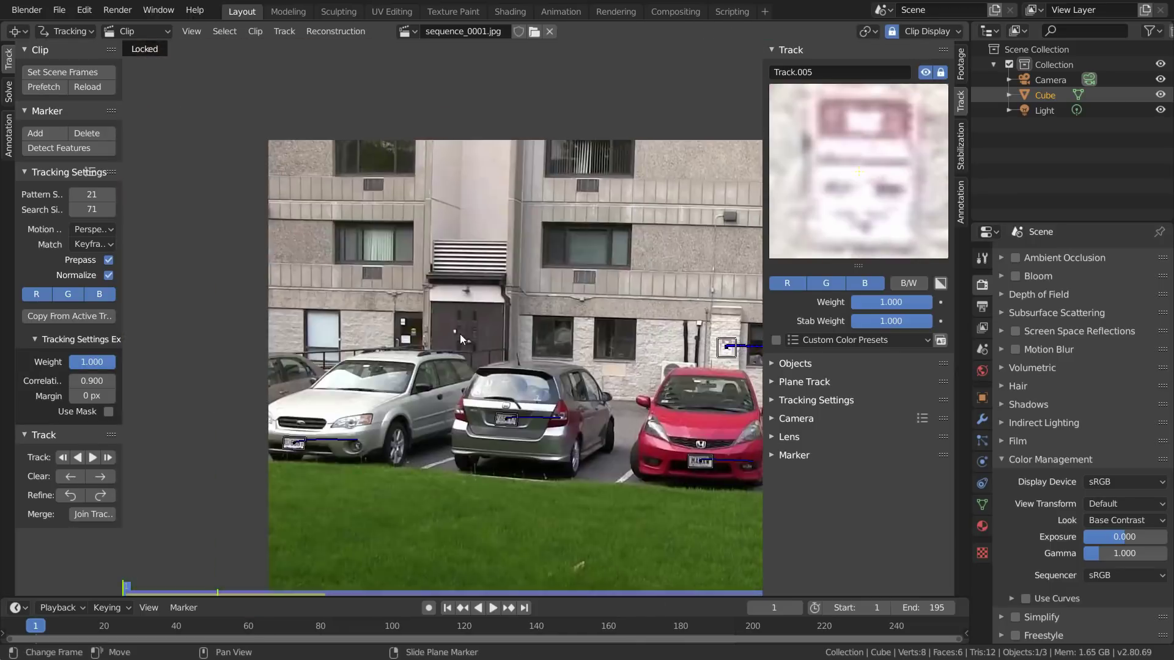
scroll(460, 334, "up", 8)
left_click(193, 339, "ctrl")
scroll(605, 406, "up", 2)
key("g")
left_click(605, 280)
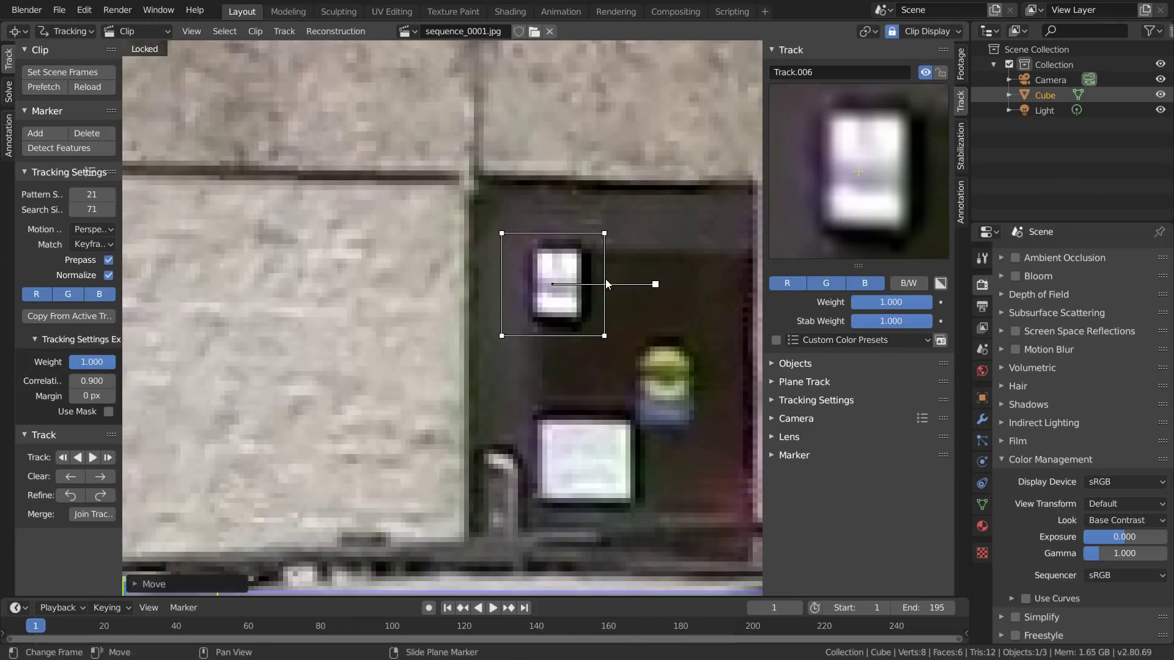
Track the white notice forward, clear its remaining path at frame 93, lock the track and return to frame 1.
key("ctrl+t")
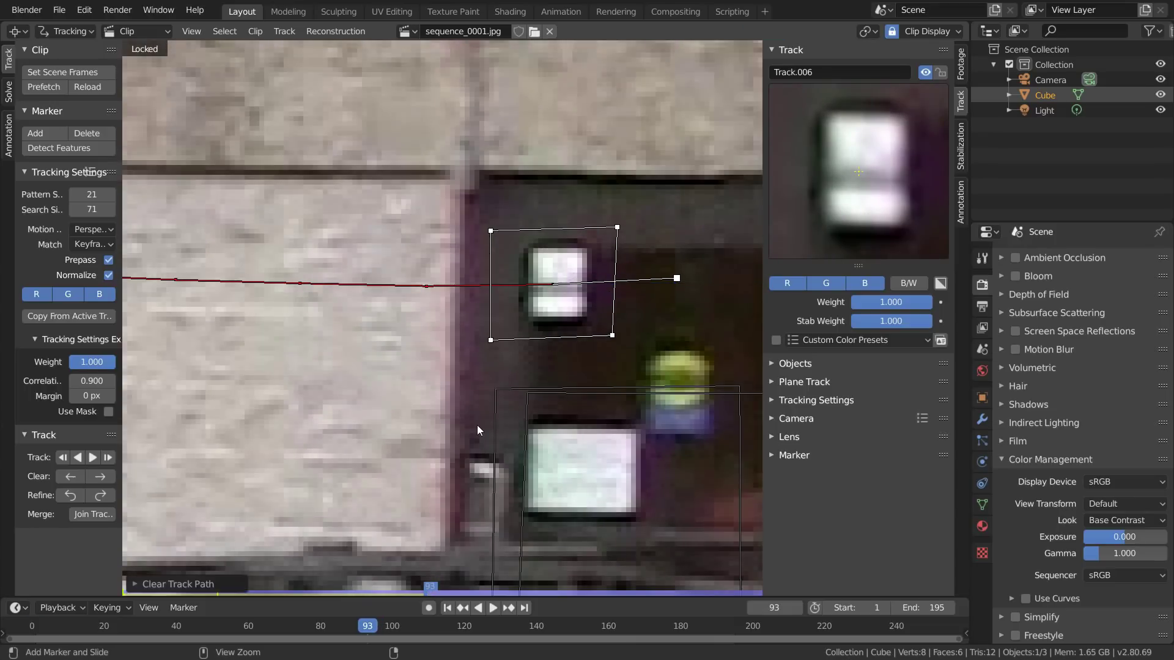
key("ctrl+l")
scroll(477, 426, "down", 6)
key("shift+Left")
Add a marker on the lower-left corner of the vent below the window, track it forward, lock it and return to frame 1.
scroll(538, 393, "up", 6)
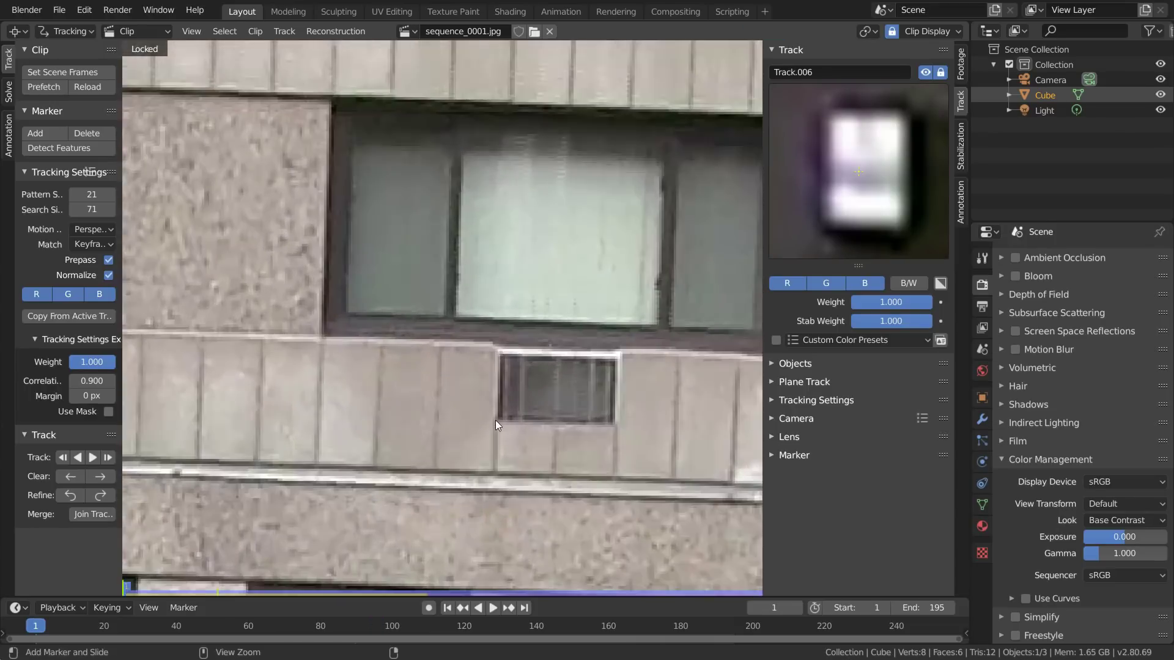
left_click_drag(495, 422, 530, 316, "ctrl")
key("ctrl+t")
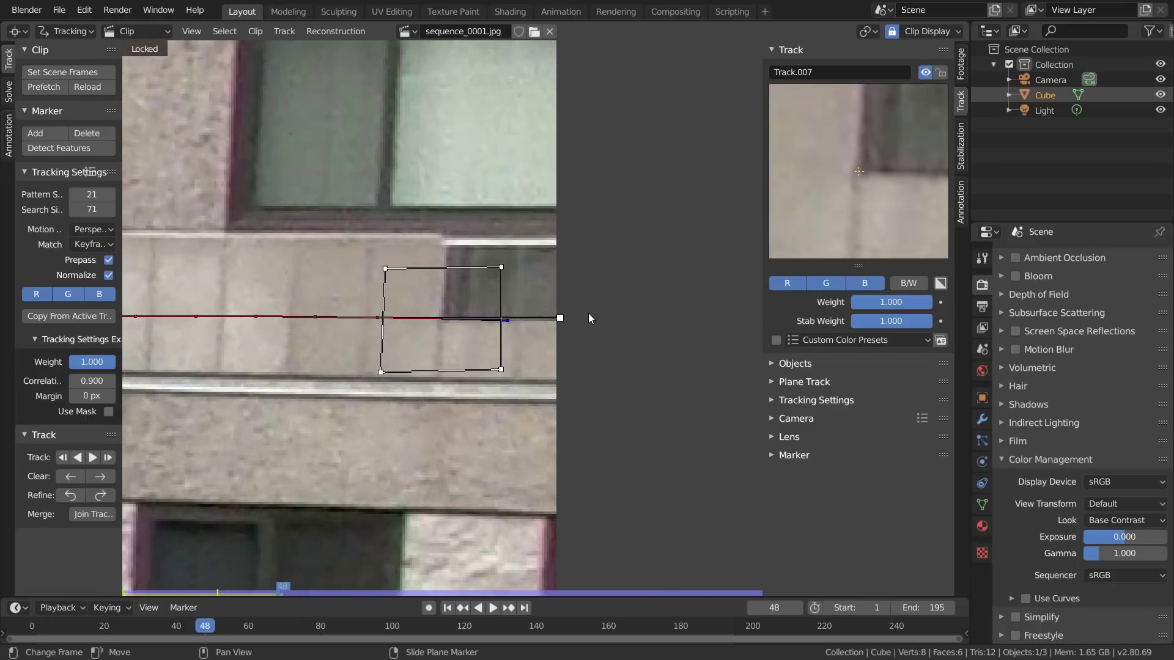
key("ctrl+l")
key("shift+Left")
Add an enlarged marker on the lower-left corner of another window vent, track it forward, lock it and return to frame 1.
scroll(474, 139, "down", 5)
scroll(459, 160, "up", 4)
left_click(444, 153, "ctrl")
key("s")
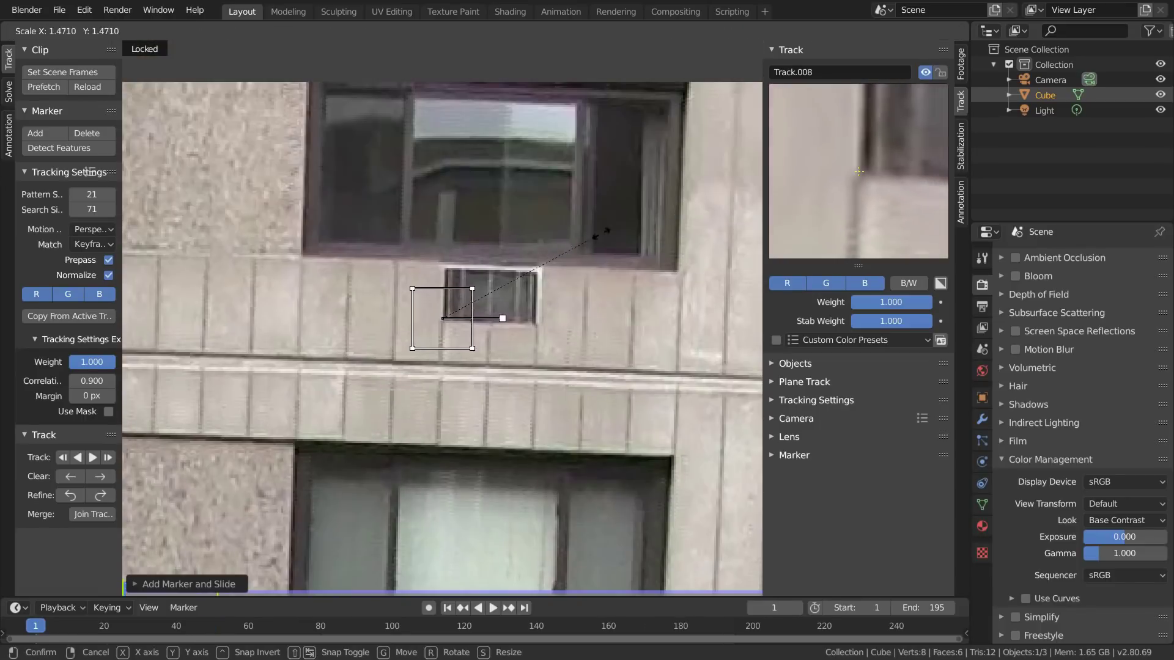
left_click(612, 231)
key("ctrl+t")
key("Left")
key("ctrl+l")
key("shift+Left")
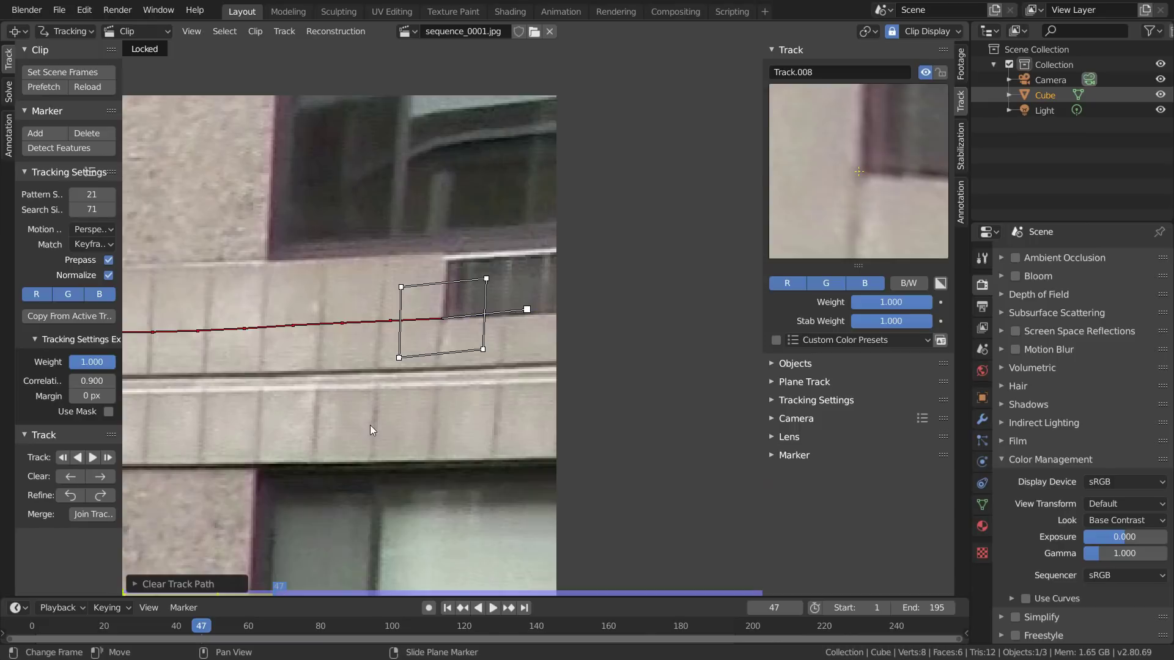
Add a marker on the lower-right corner of the vent above the pipe bracket, track it forward, lock it and return to frame 1.
scroll(226, 374, "down", 4)
scroll(489, 359, "up", 5)
left_click(491, 373, "ctrl")
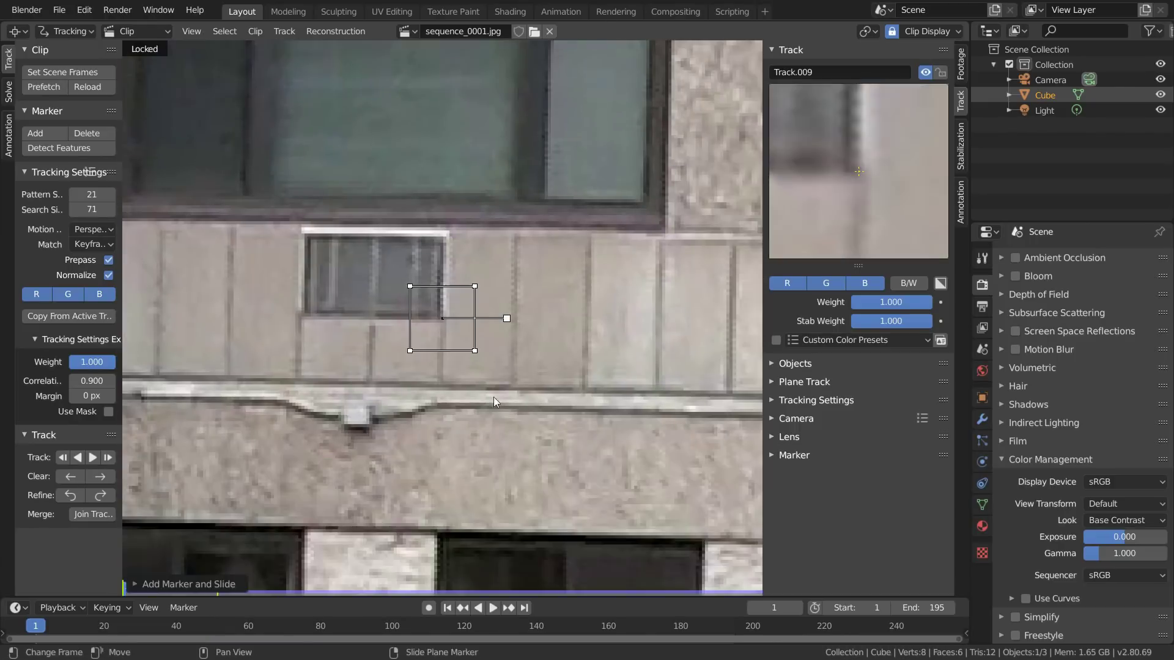
key("ctrl+t")
key("ctrl+l")
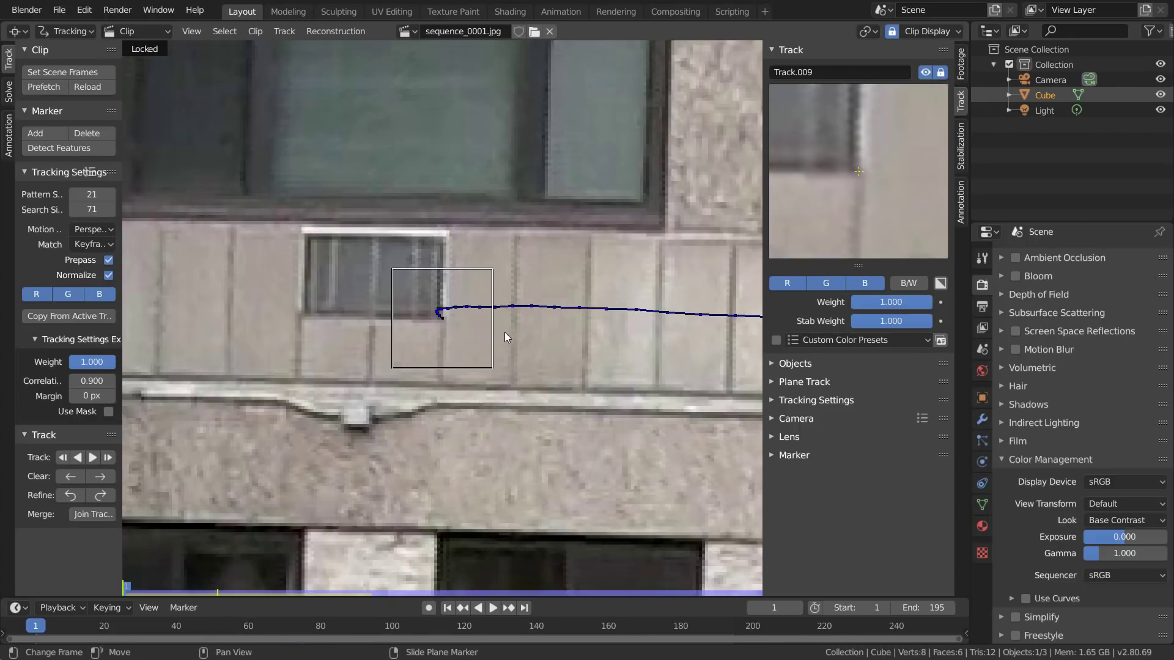
key("shift+Left")
Mark the lower-right corner of the vent below the striped-blind window, track it forward, clear the remaining path, lock it and return to frame 1.
scroll(423, 80, "up", 3)
left_click(416, 178, "ctrl")
scroll(416, 177, "down", 4)
key("s")
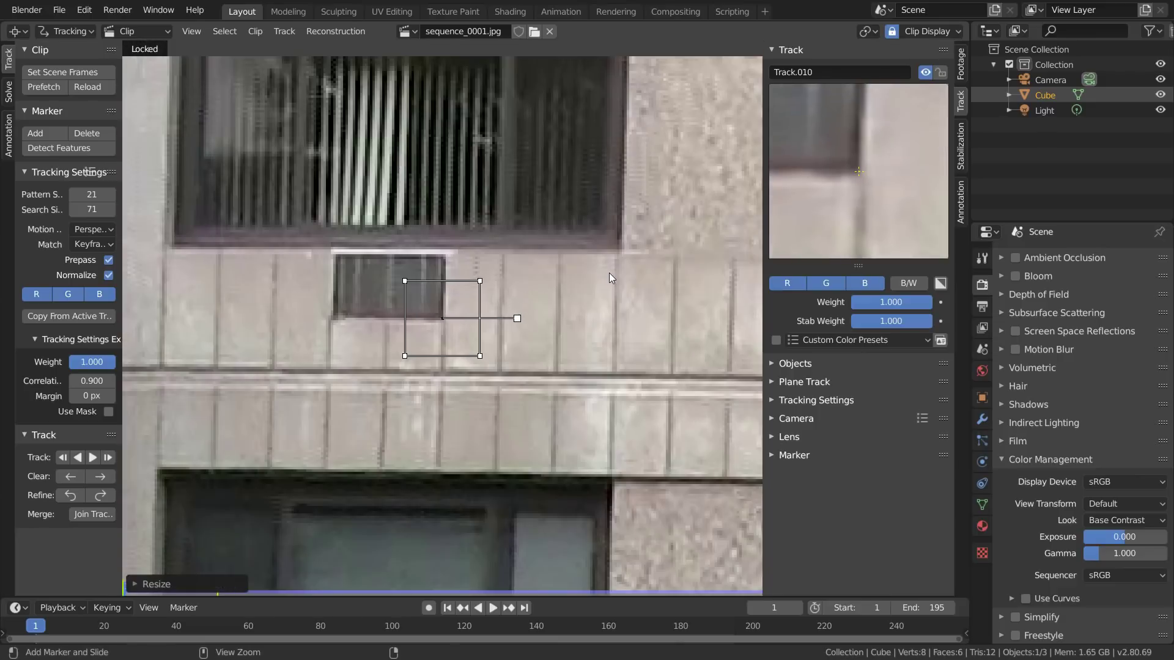
key("ctrl+t")
left_click(100, 476)
key("ctrl+l")
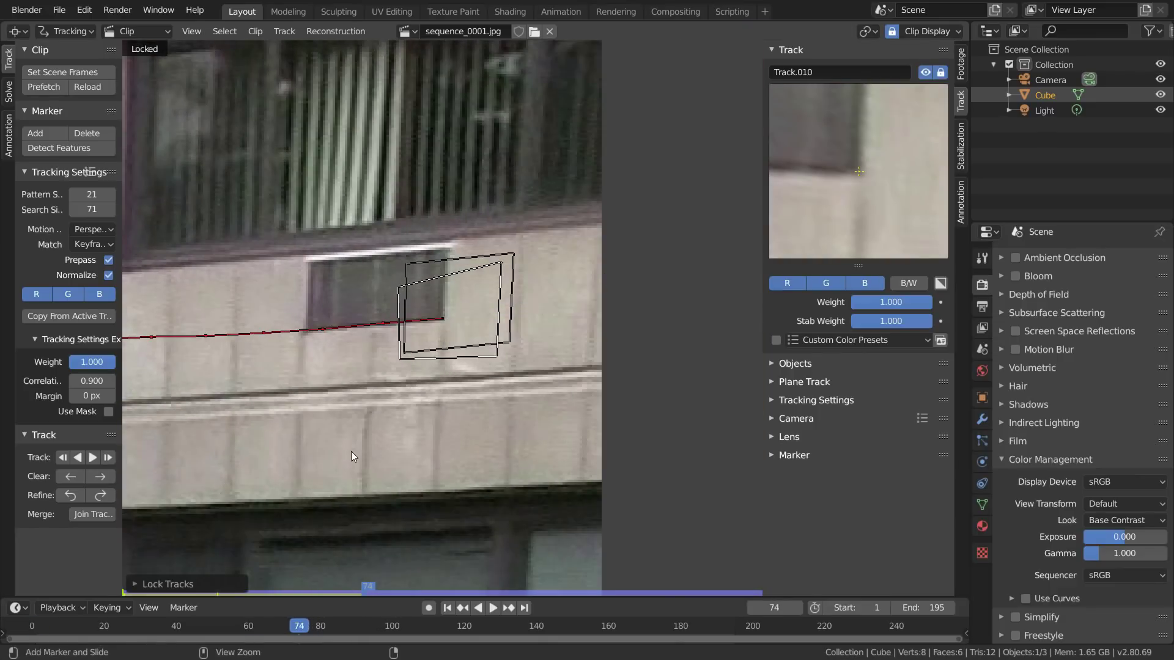
key("shift+Left")
Add a marker on the lower-left corner of the vent above the entrance, track it forward and lock it.
scroll(351, 451, "down", 7)
middle_click_drag(317, 395, 630, 321)
scroll(611, 323, "up", 6)
left_click(473, 404, "ctrl")
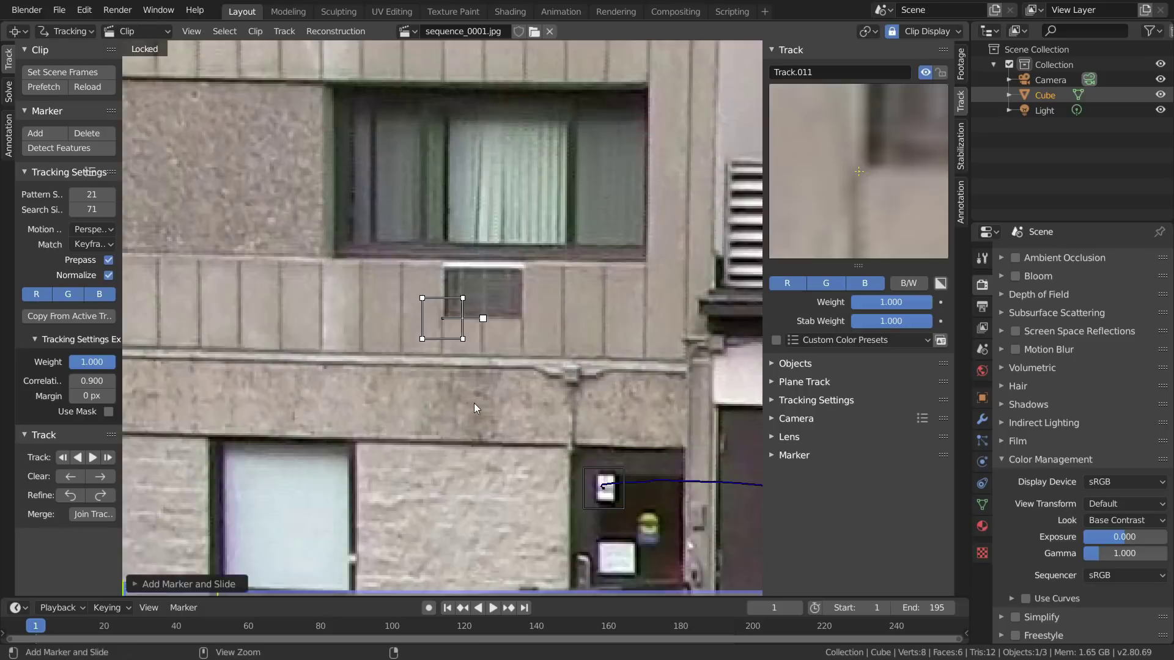
scroll(476, 408, "up", 5)
key("ctrl+t")
key("ctrl+l")
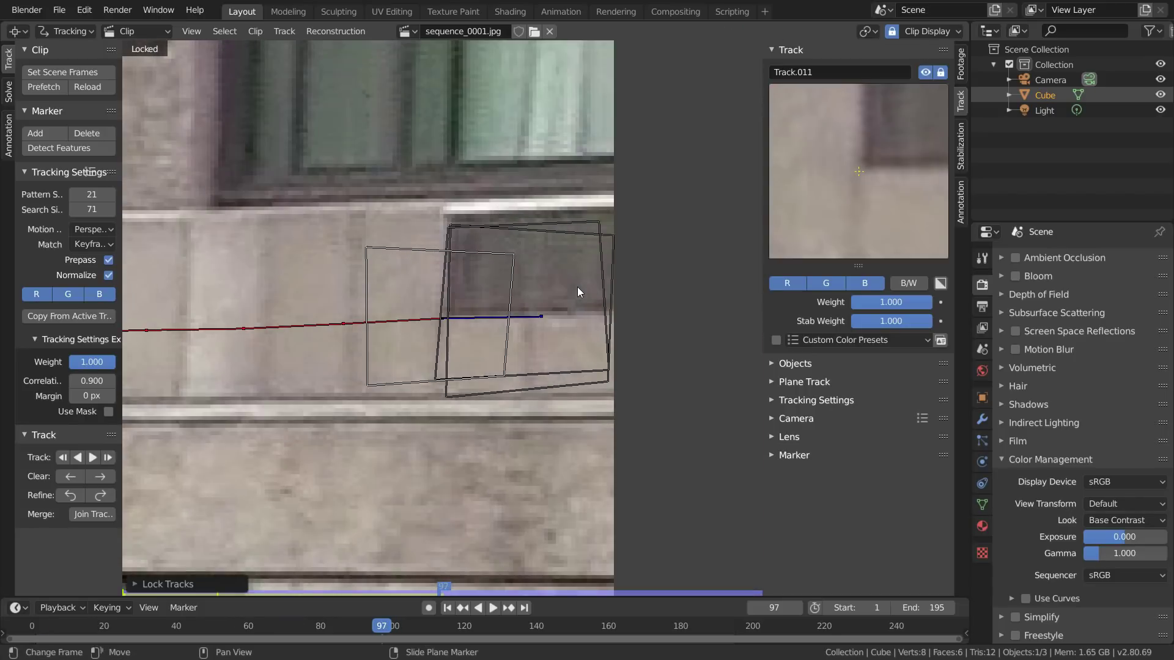
Add a marker at frame 97 on the small house window beside the downpipe and enlarge it to enclose the whole window.
scroll(577, 287, "down", 5)
scroll(482, 311, "up", 5)
left_click(442, 318, "ctrl")
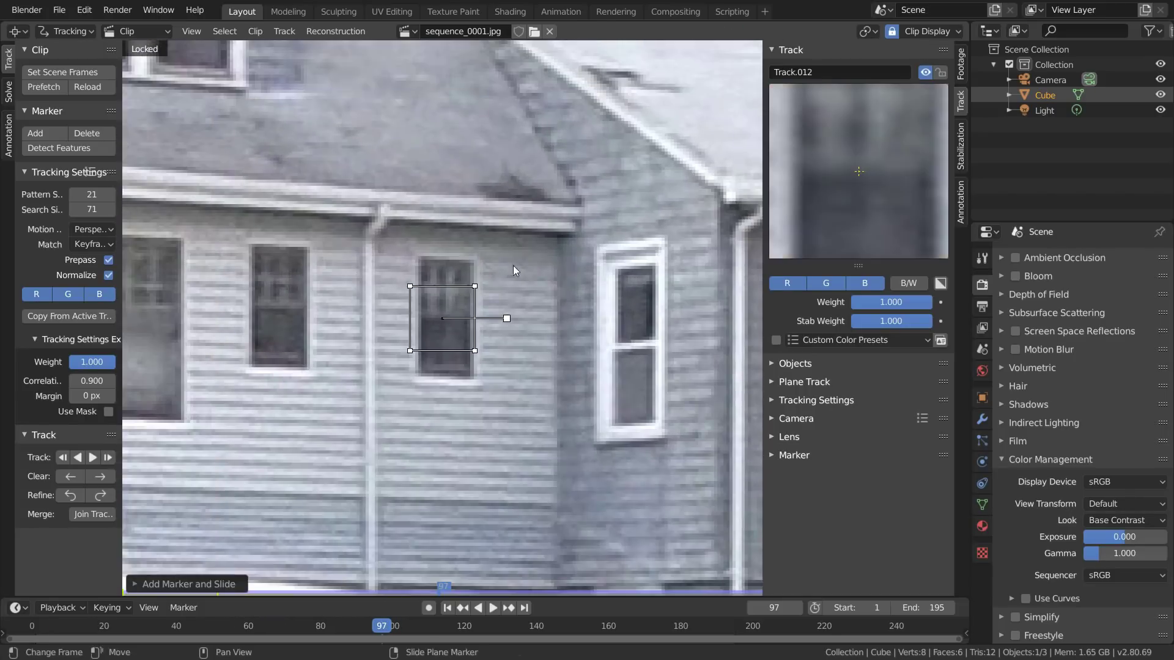
key("s")
left_click(592, 253)
left_click(532, 267)
Track the small house window forward and backward from frame 97 and lock its track.
key("ctrl+t")
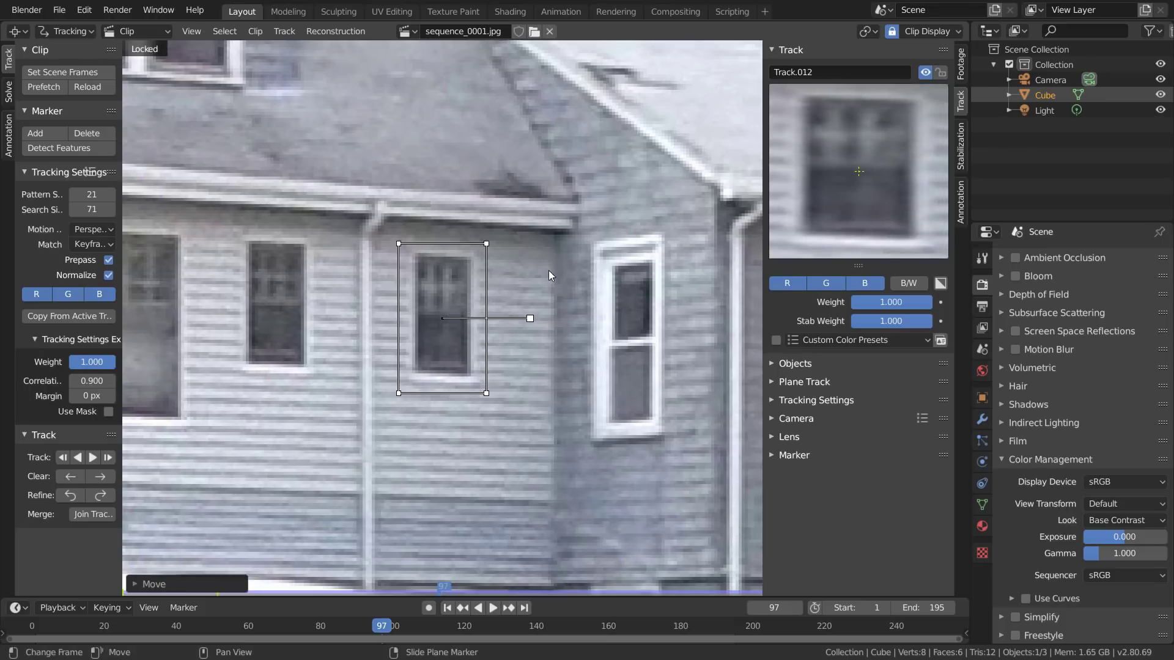
key("shift+ctrl+t")
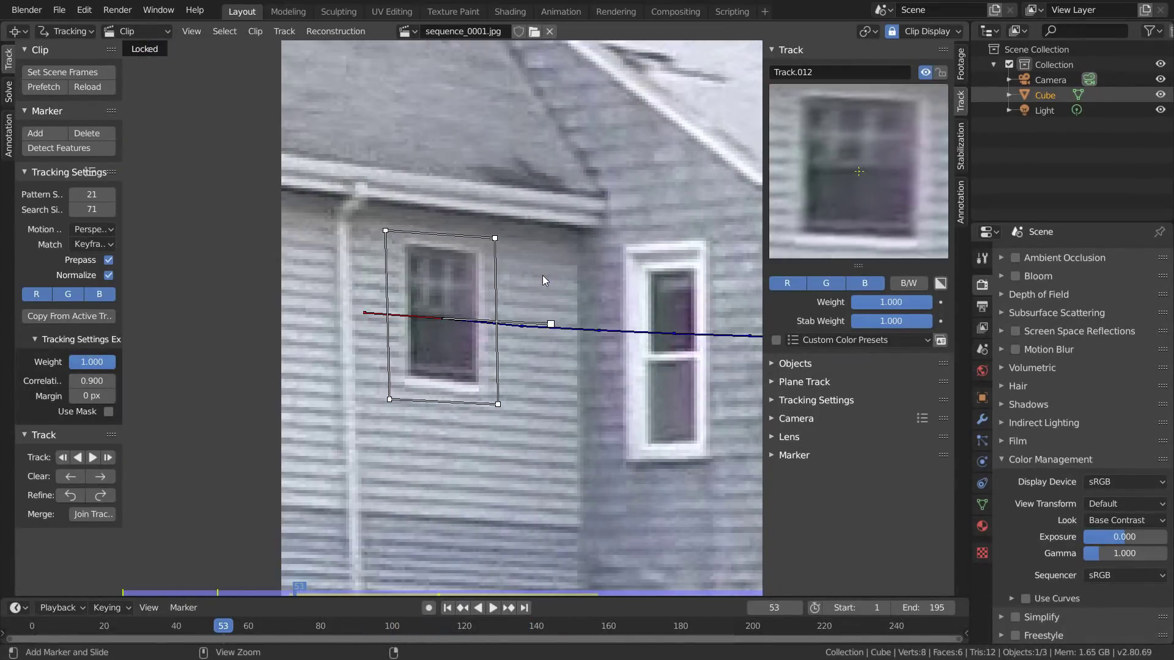
key("ctrl+l")
Add a marker at frame 53 on the emblem above the white bus's windscreen and fit it closely around the emblem.
left_click(391, 381, "ctrl")
scroll(338, 448, "up", 2)
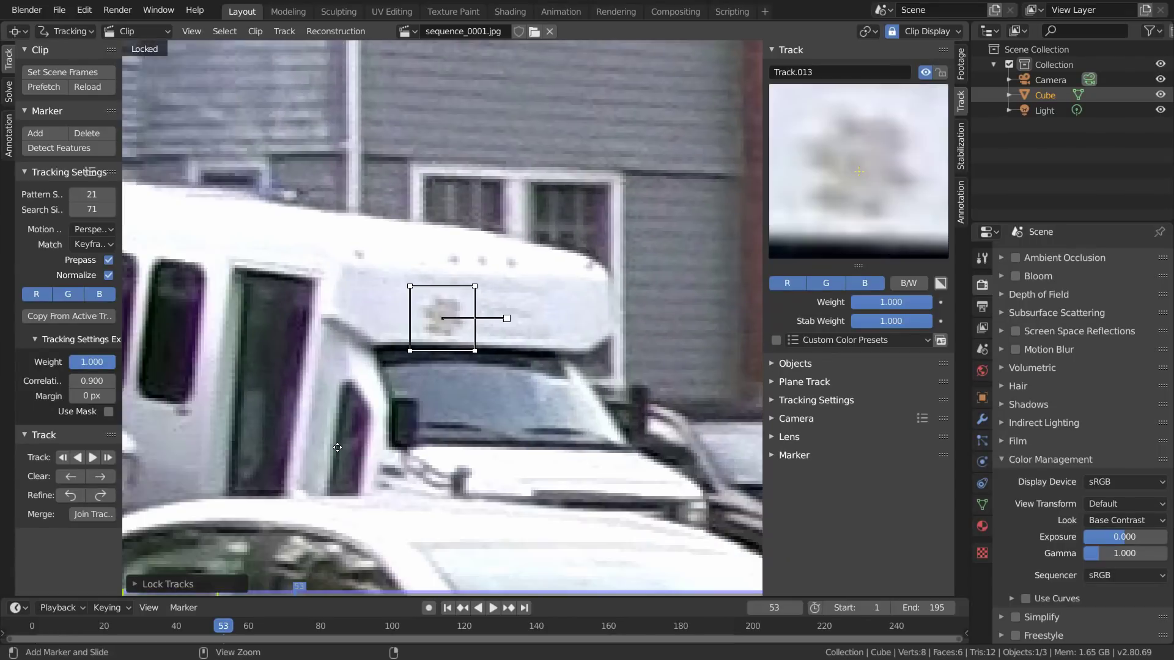
left_click(504, 304)
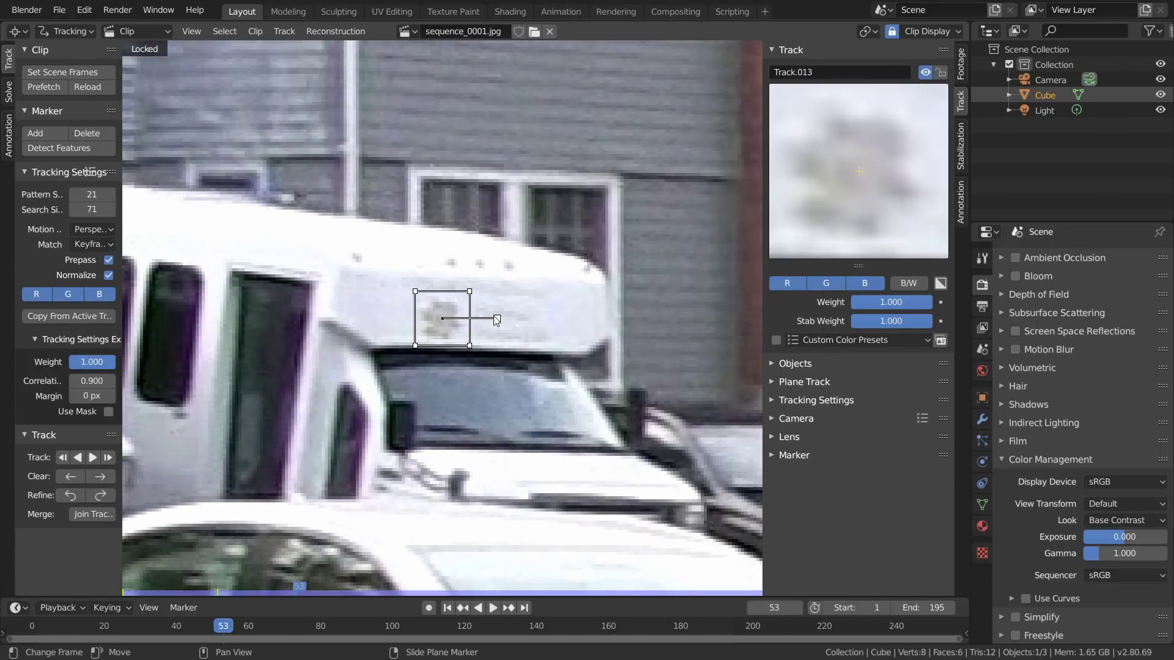
key("alt+s")
Track the bus emblem forward, check the frames around the track's start and lock the track.
key("ctrl+t")
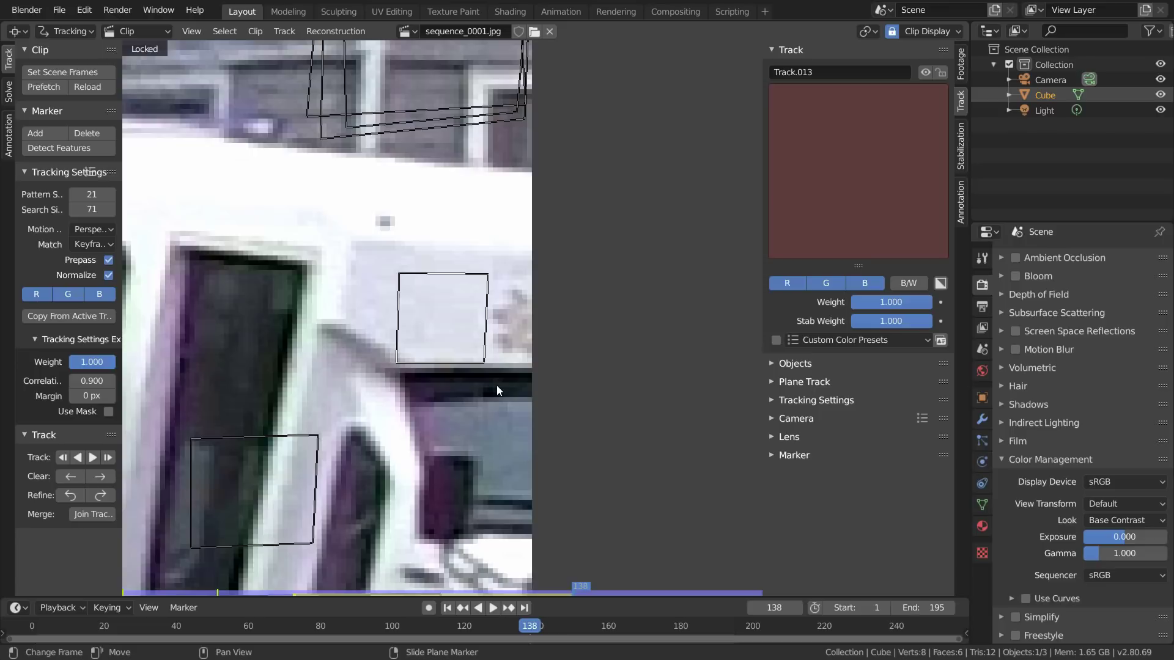
scroll(497, 385, "up", 20, "alt")
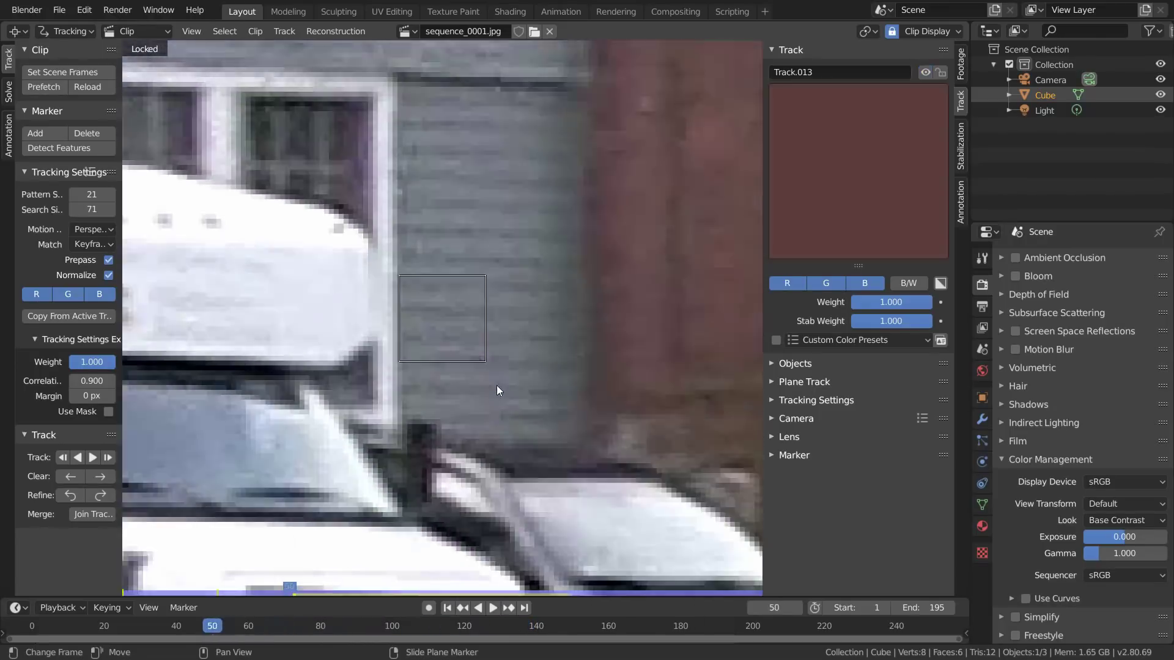
scroll(497, 385, "down", 5, "alt")
scroll(497, 385, "up", 10, "alt")
scroll(496, 385, "down", 11, "alt")
key("ctrl+l")
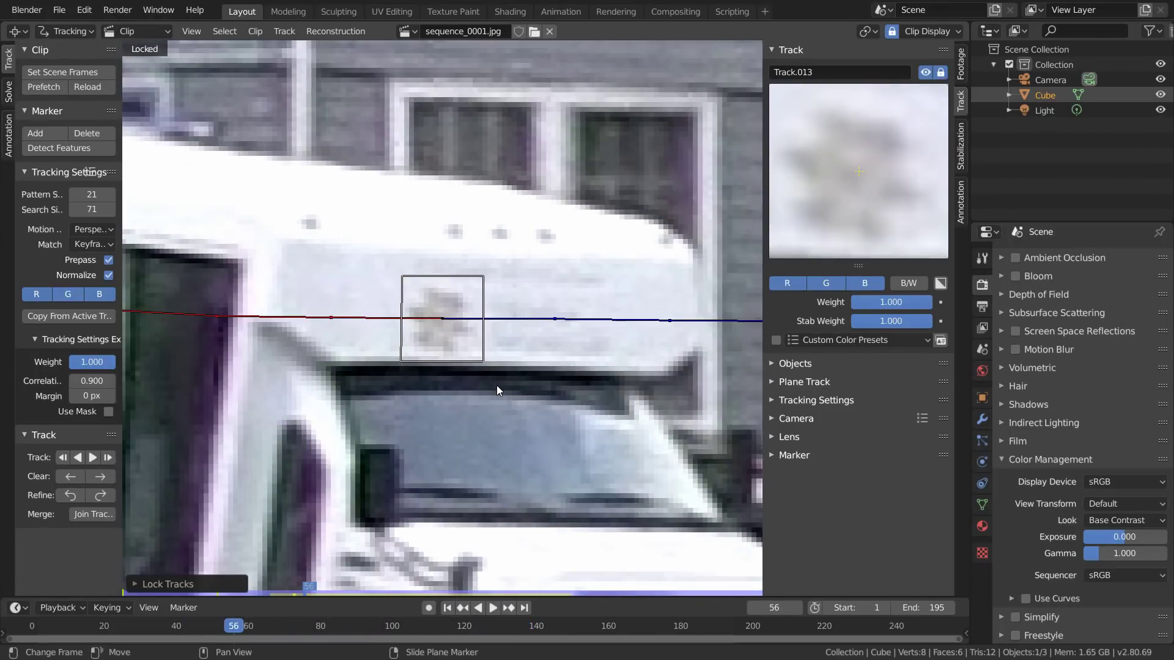
Add a marker on the second white bus's emblem, track it forward, track backward from its early frames and lock it.
scroll(496, 385, "down", 6)
scroll(461, 406, "up", 6)
left_click(285, 422, "ctrl")
key("ctrl+t")
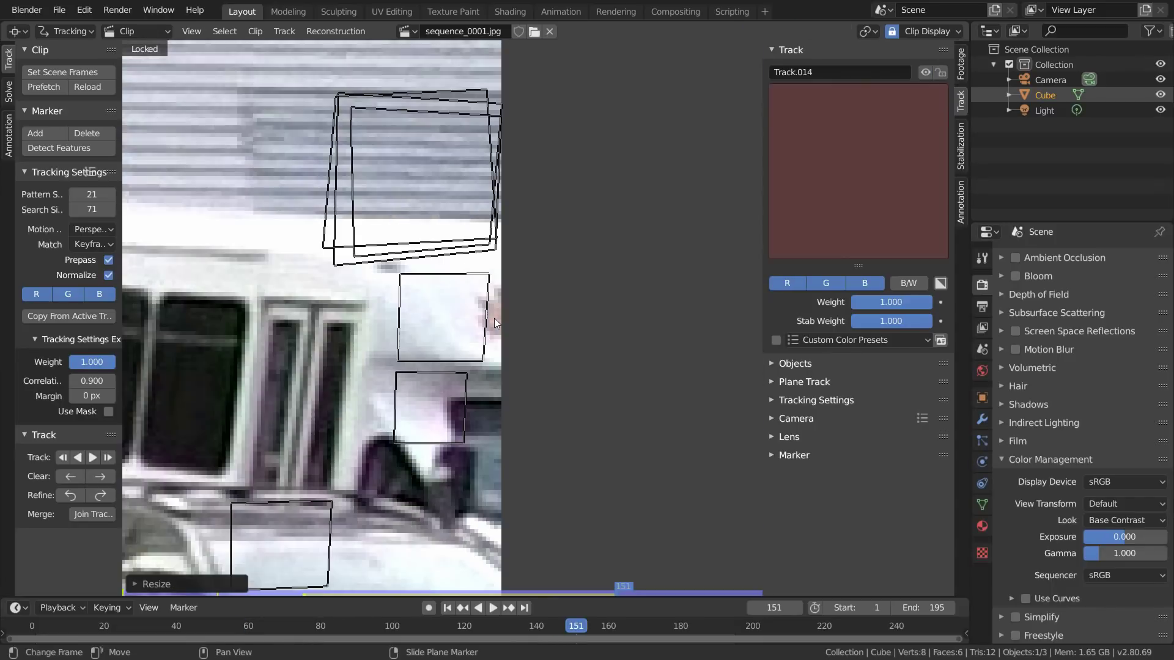
scroll(495, 319, "up", 20, "alt")
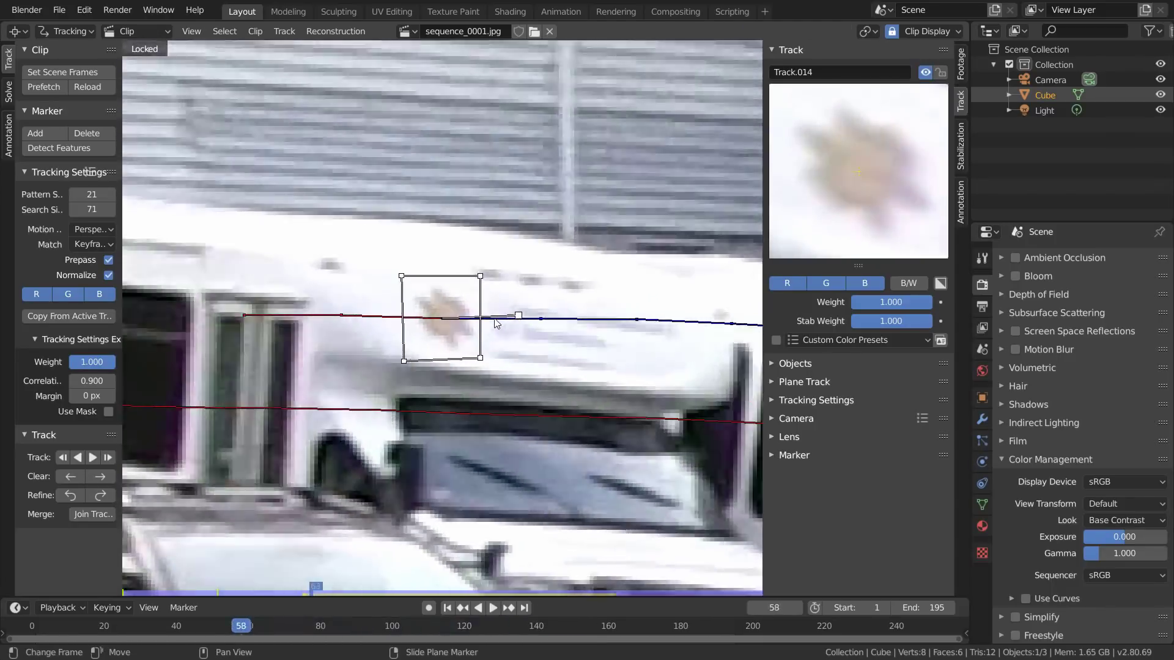
key("ctrl+shift+t")
scroll(495, 318, "down", 1, "alt")
key("ctrl+l")
Add a marker at frame 54 on the white car's front licence plate, then rotate, stretch and move it to fit the plate.
scroll(495, 319, "down", 10)
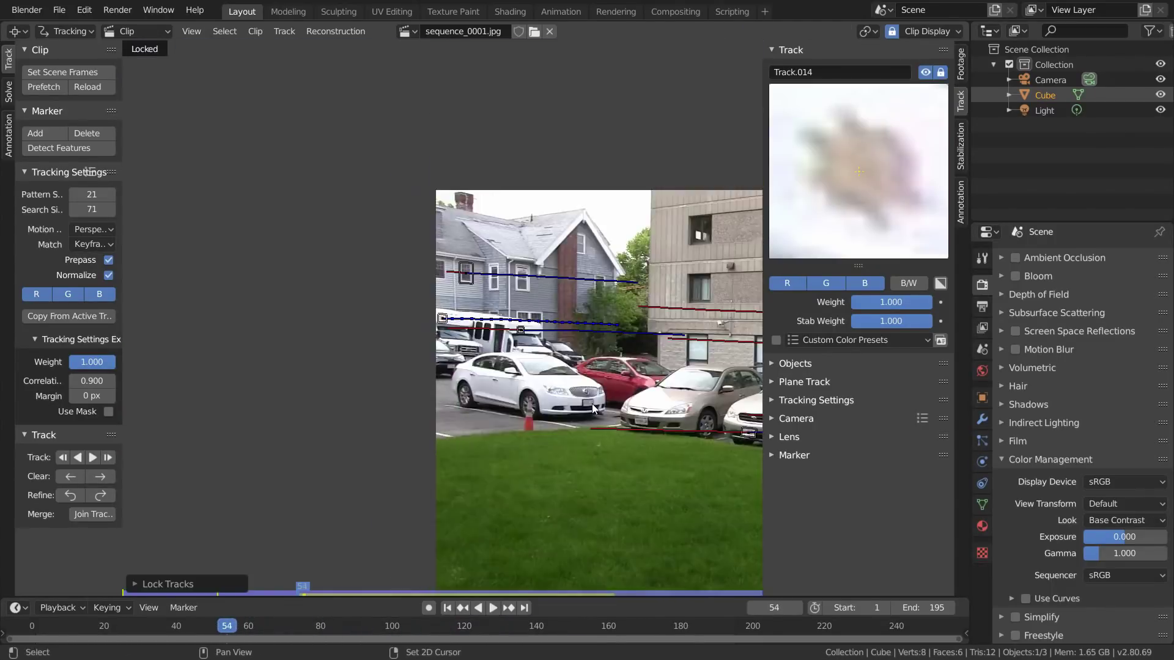
middle_click_drag(630, 397, 486, 312)
scroll(501, 342, "up", 6)
left_click(599, 465, "ctrl")
scroll(518, 397, "up", 4)
key("s")
left_click(535, 318)
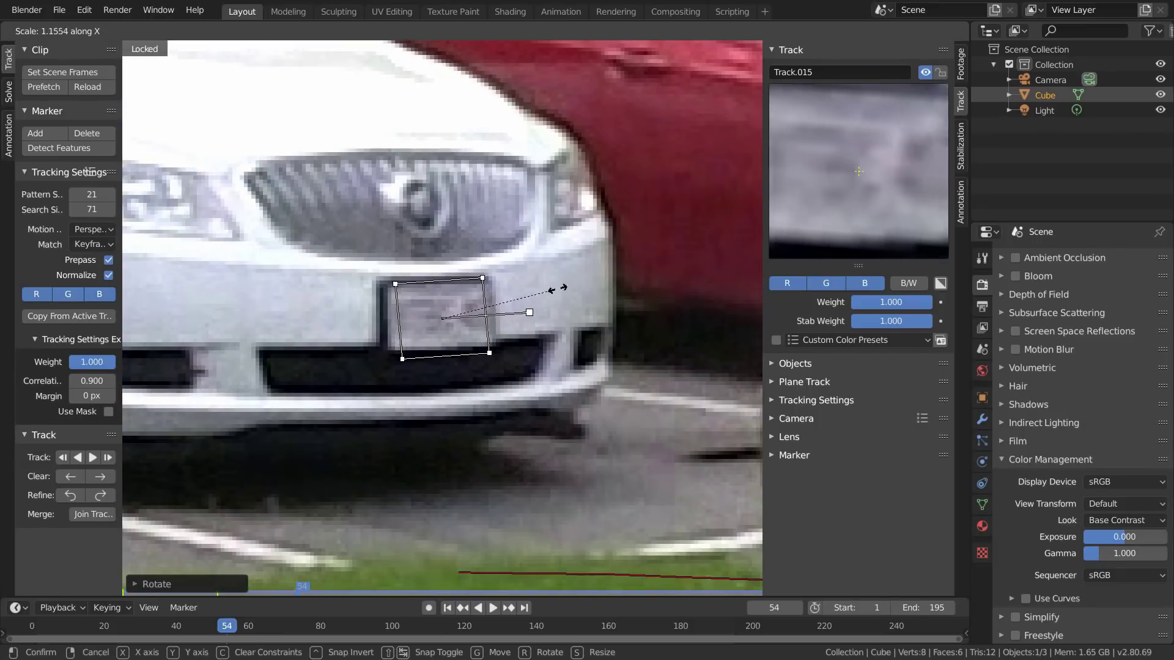
left_click(582, 280)
key("g")
left_click(562, 292)
Track the white car's licence plate forward and backward, step one frame forward and lock its track.
key("ctrl+t")
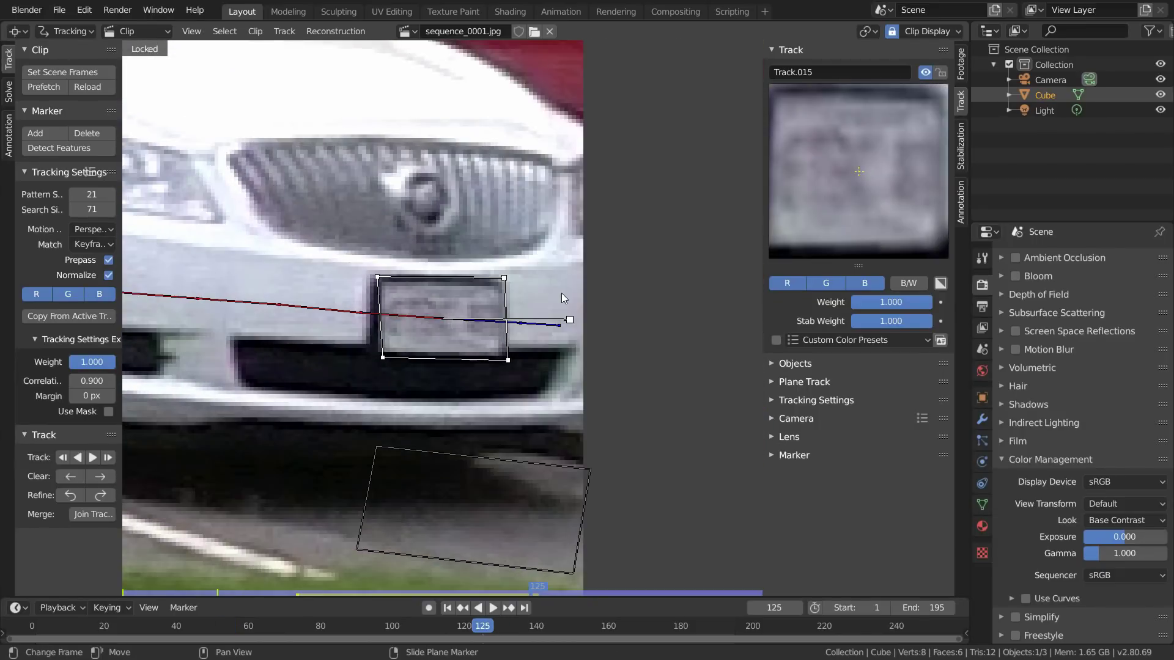
key("alt+t")
key("ctrl+shift+t")
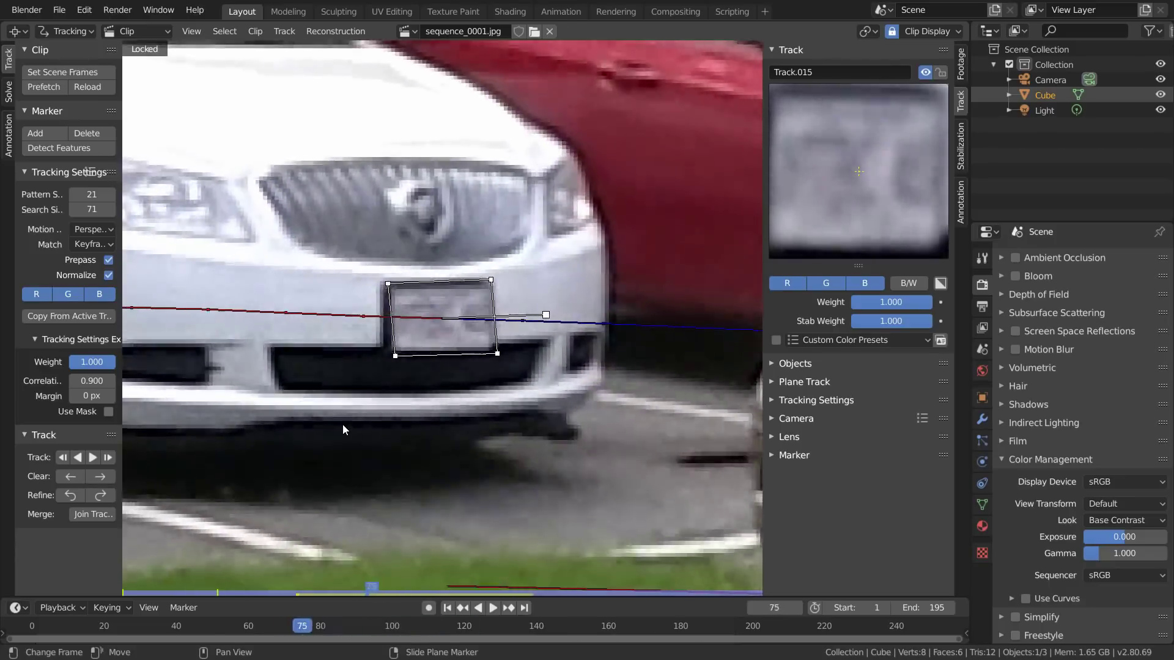
key("ctrl+shift+t")
key("Right")
key("ctrl+l")
Add an enlarged marker at frame 38 on the lower-right corner of the house's gable window, track it forward and lock it.
scroll(482, 354, "down", 10)
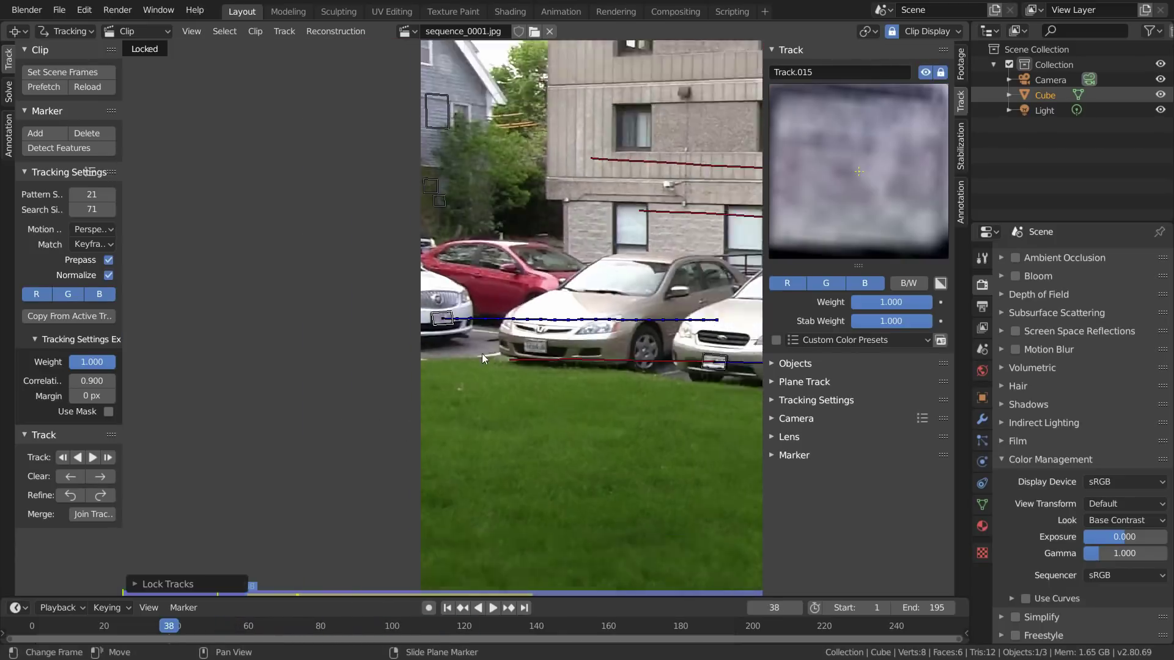
middle_click_drag(583, 282, 450, 310)
scroll(450, 310, "up", 3)
middle_click_drag(382, 127, 433, 219)
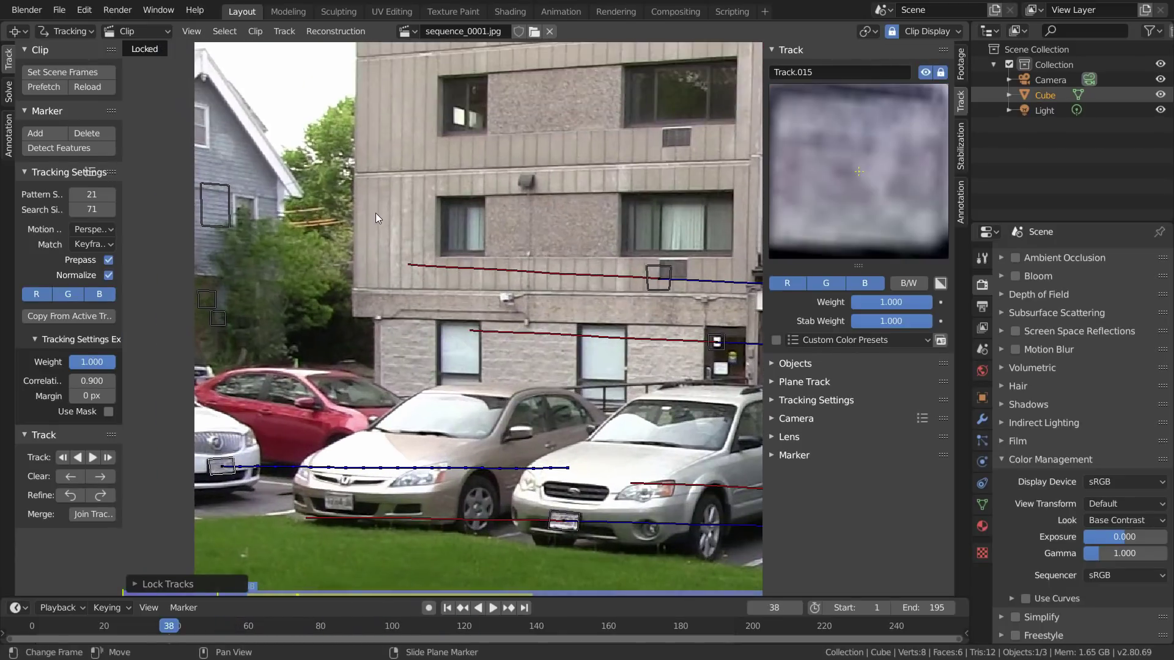
left_click(211, 148, "ctrl")
scroll(526, 306, "up", 6)
key("s")
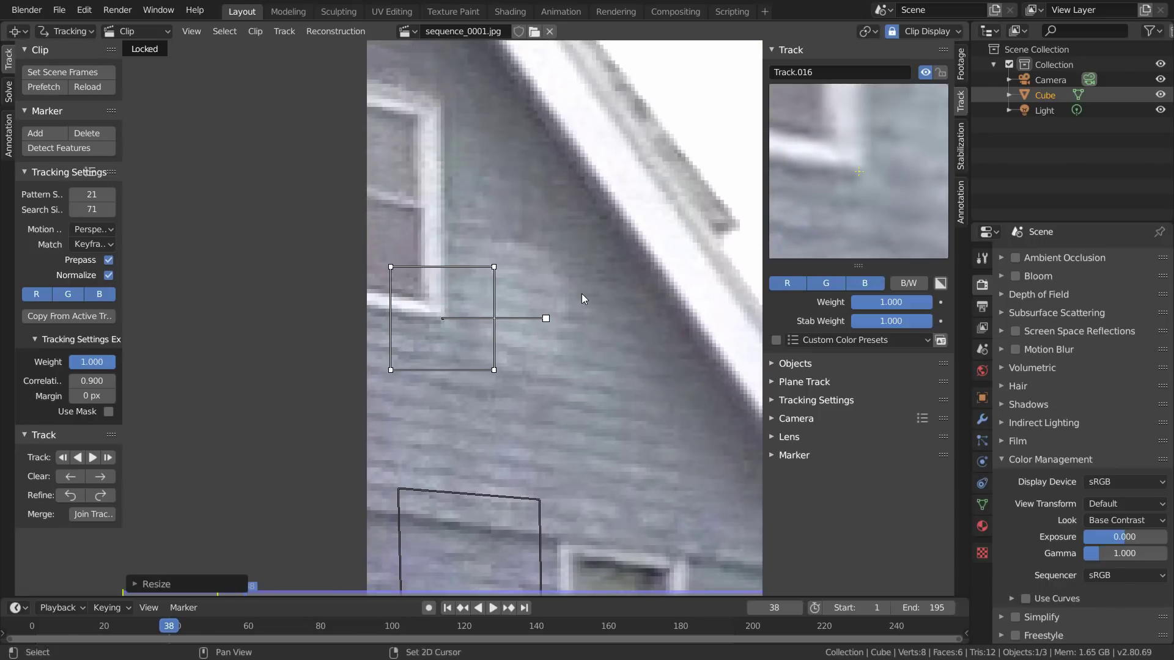
key("ctrl+t")
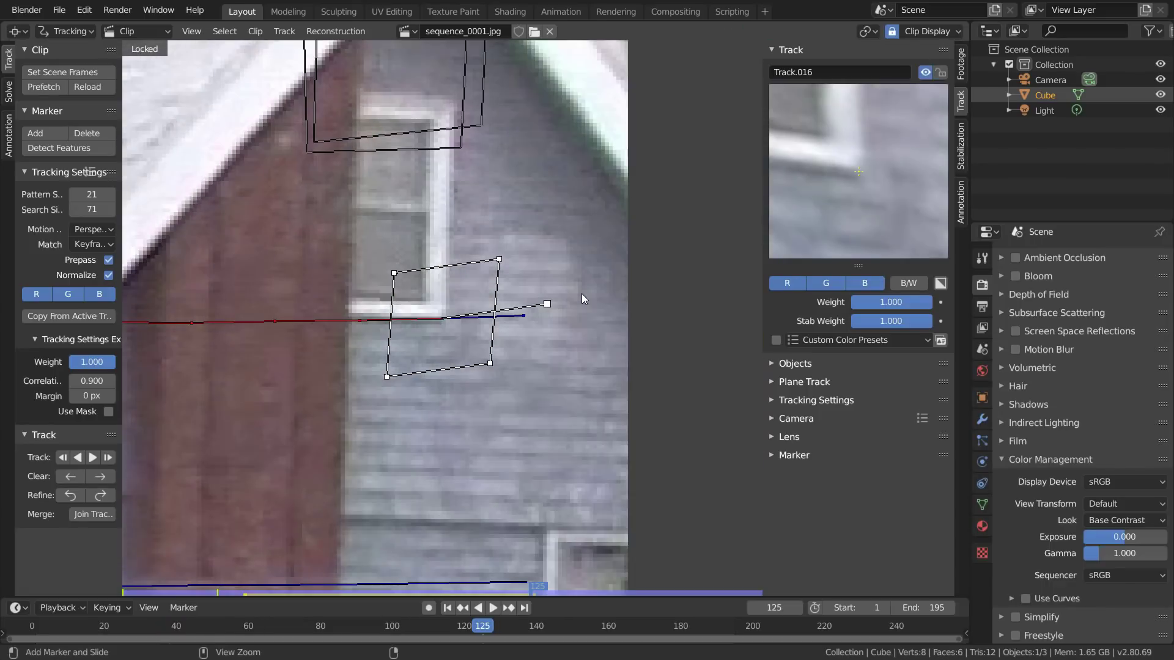
key("ctrl+l")
Add a marker at frame 125 on the narrow window in the white gable and scale it to a tall frame around the window.
scroll(582, 293, "down", 4)
scroll(582, 293, "up", 5)
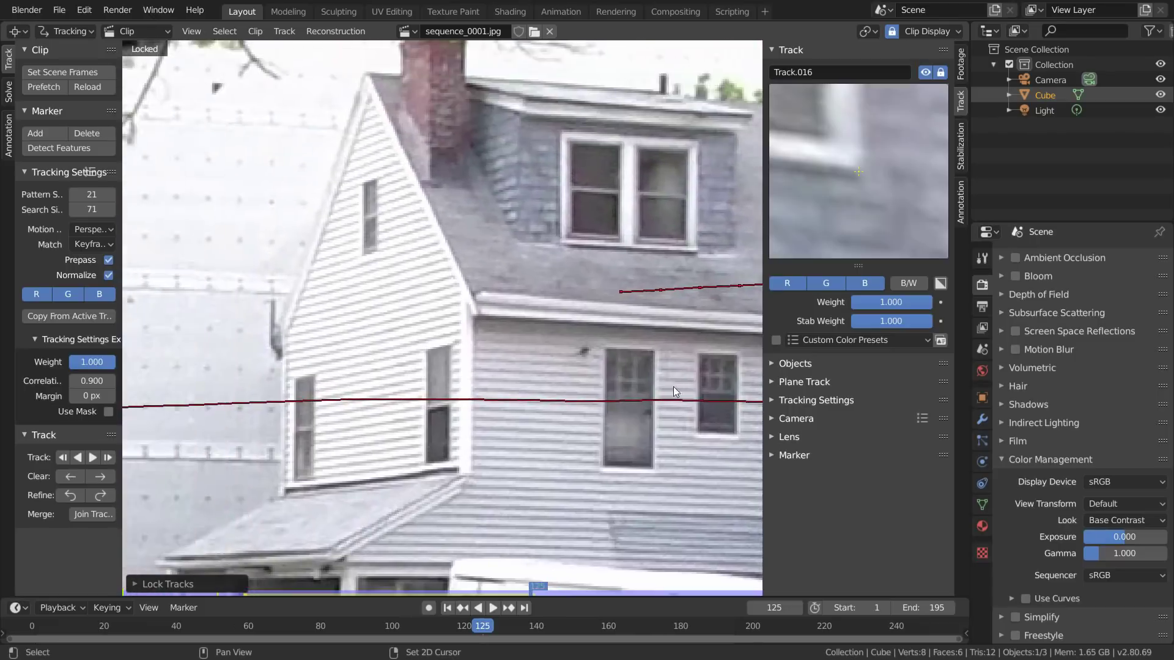
scroll(386, 241, "up", 2)
left_click(361, 208, "ctrl")
key("s")
left_click(538, 171)
key("s")
key("x")
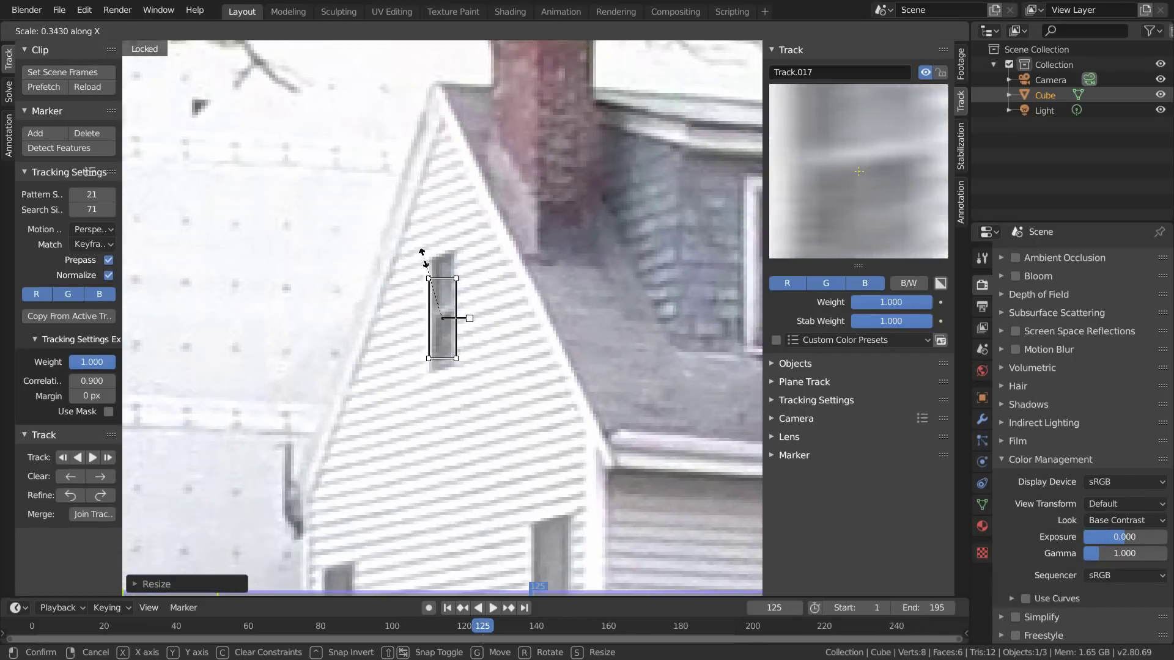
key("x")
key("ctrl+t")
key("Left")
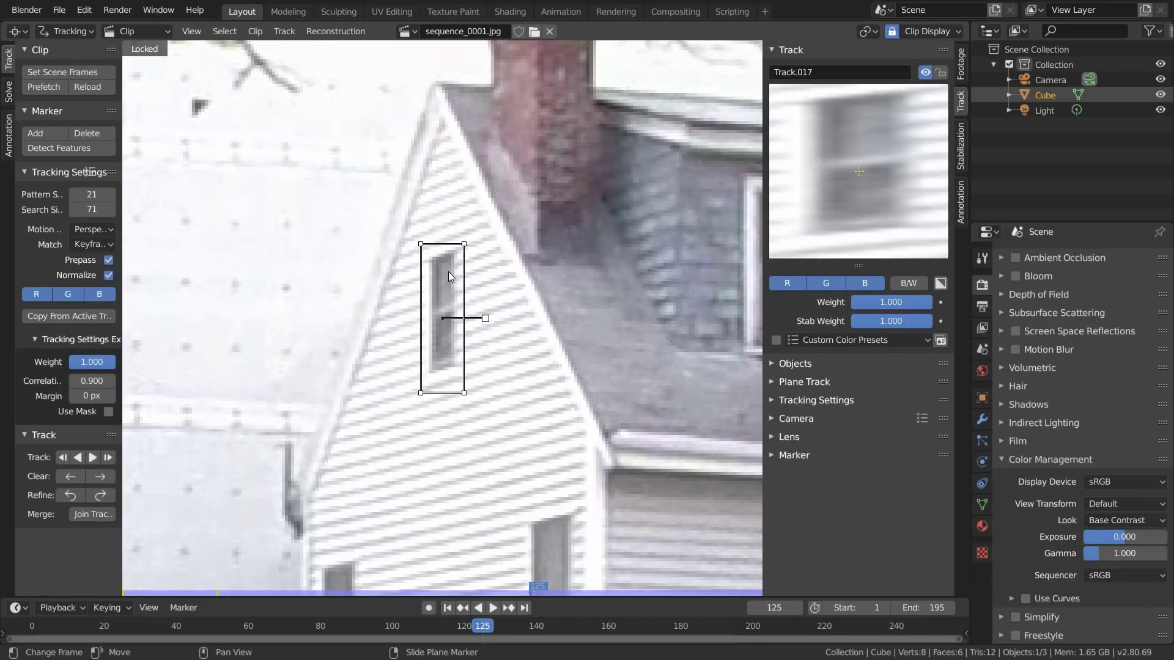
key("alt+s")
Track the narrow gable window forward, step back to track it backward, and lock its track at frame 63.
key("ctrl+t")
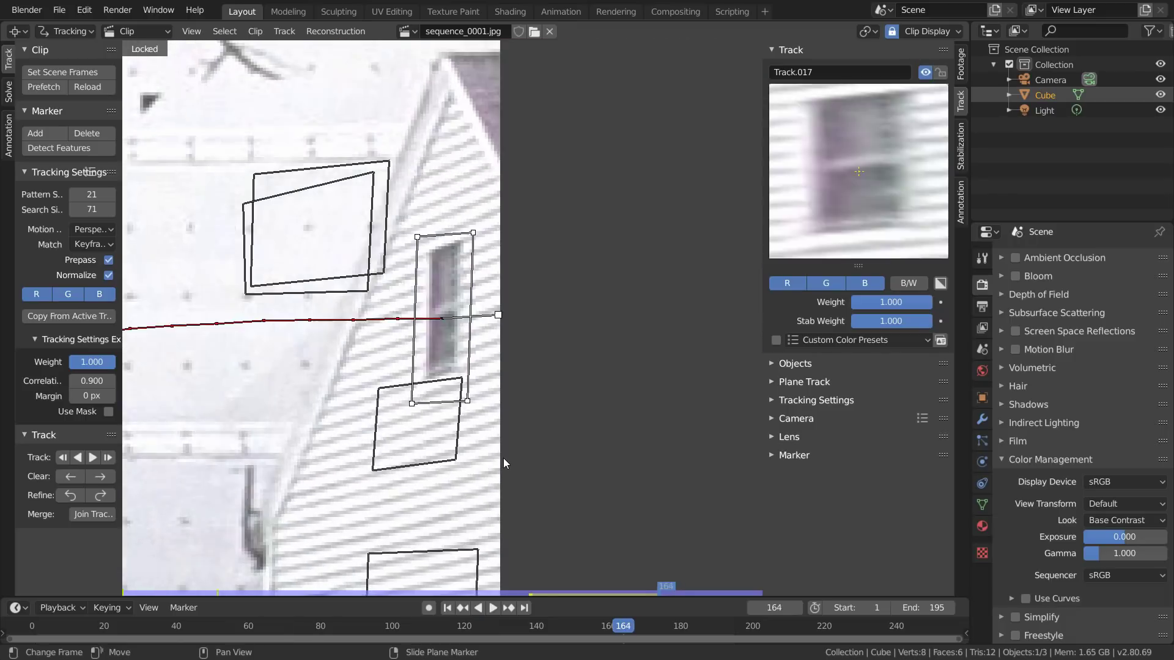
key("Left")
key("Left")
key("Left")
key("Left")
key("Left")
key("Left")
key("Left")
key("Left")
key("Left")
key("Left")
key("Left")
key("Left")
key("Left")
key("Left")
key("Left")
key("Left")
key("Left")
key("Left")
key("Left")
key("Left")
key("ctrl+shift+t")
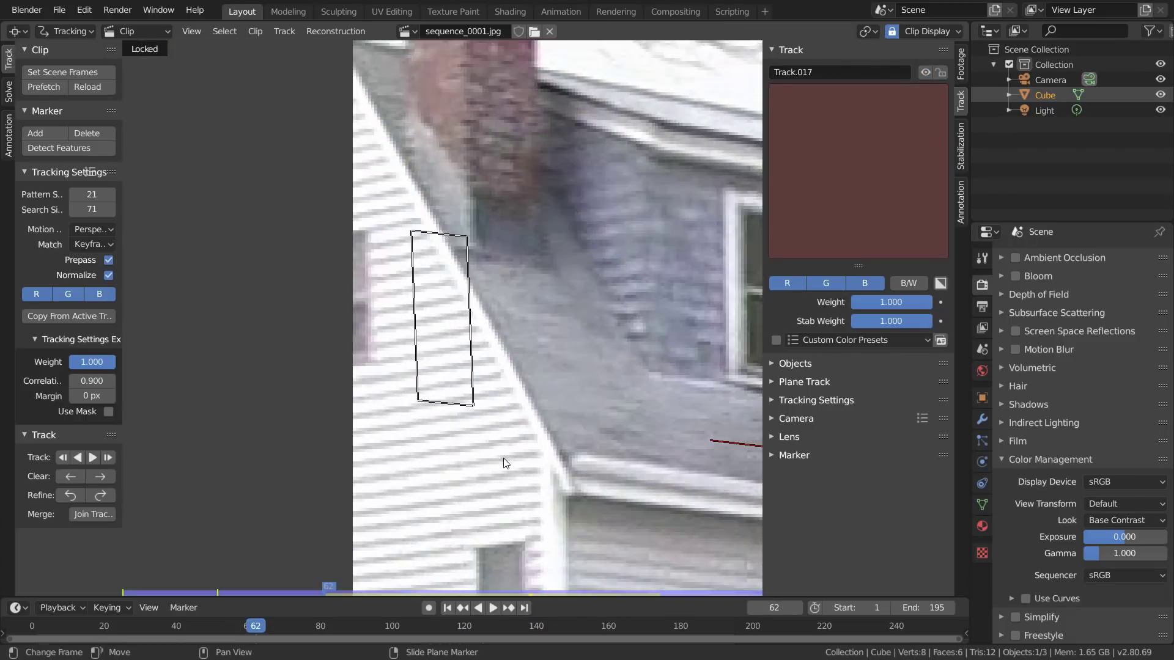
key("Right")
key("ctrl+l")
Add a marker at frame 63 on the grey car's rear licence plate, resize it and centre it on the plate.
scroll(493, 464, "down", 4)
middle_click_drag(485, 466, 379, 123)
scroll(373, 303, "up", 2)
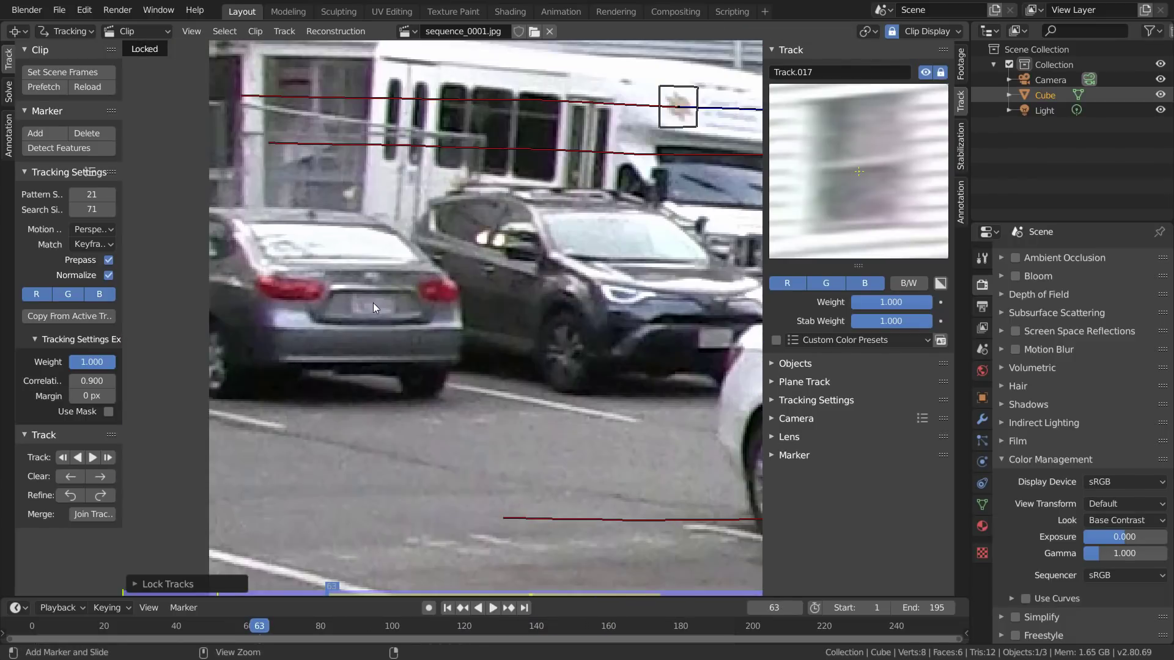
left_click(373, 303, "ctrl")
scroll(373, 303, "up", 2)
key("s")
left_click(549, 306)
key("g")
left_click(553, 305)
Track the grey car's rear plate forward and backward, lock its track and go to frame 195.
key("ctrl+t")
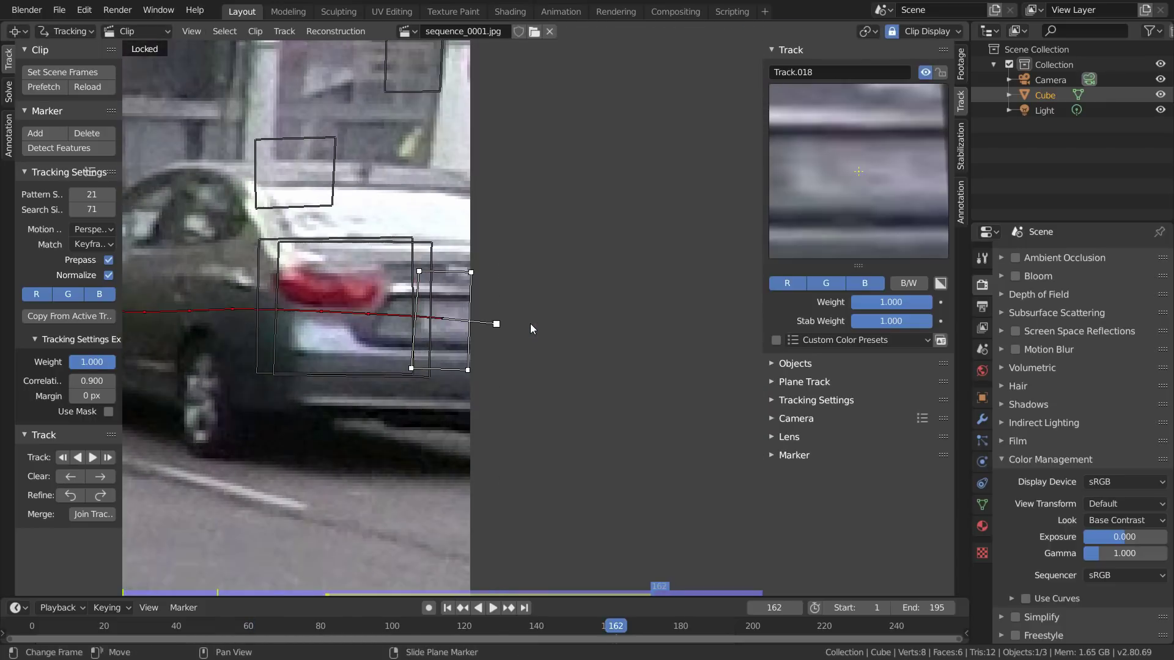
key("shift+ctrl+t")
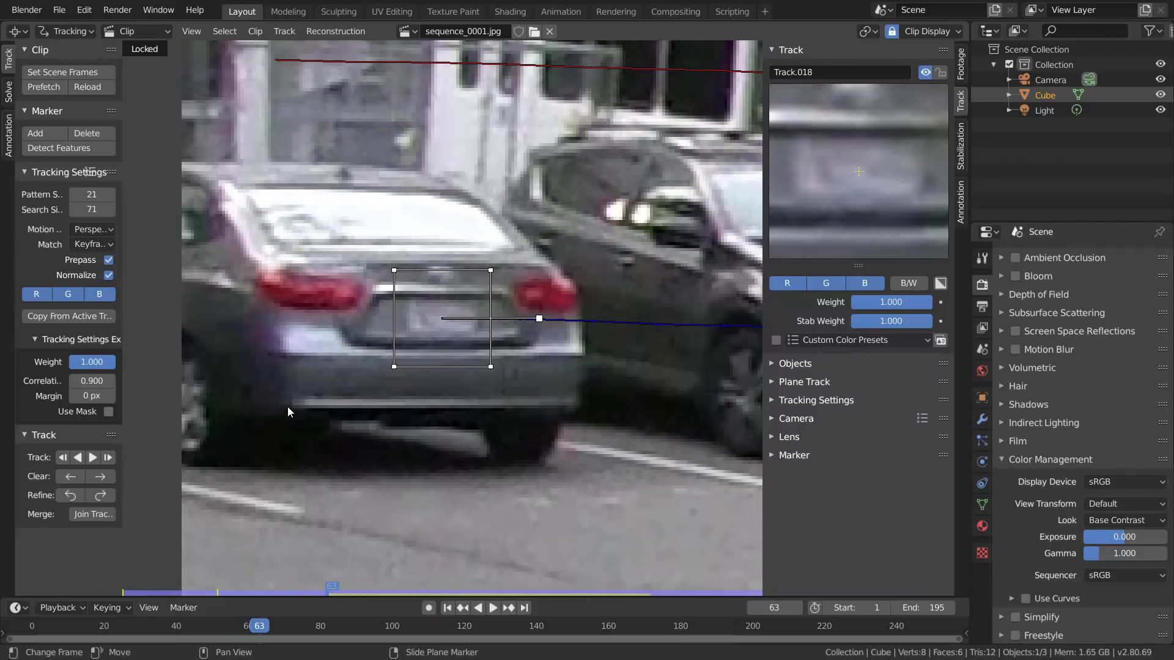
key("ctrl+l")
key("shift+Right")
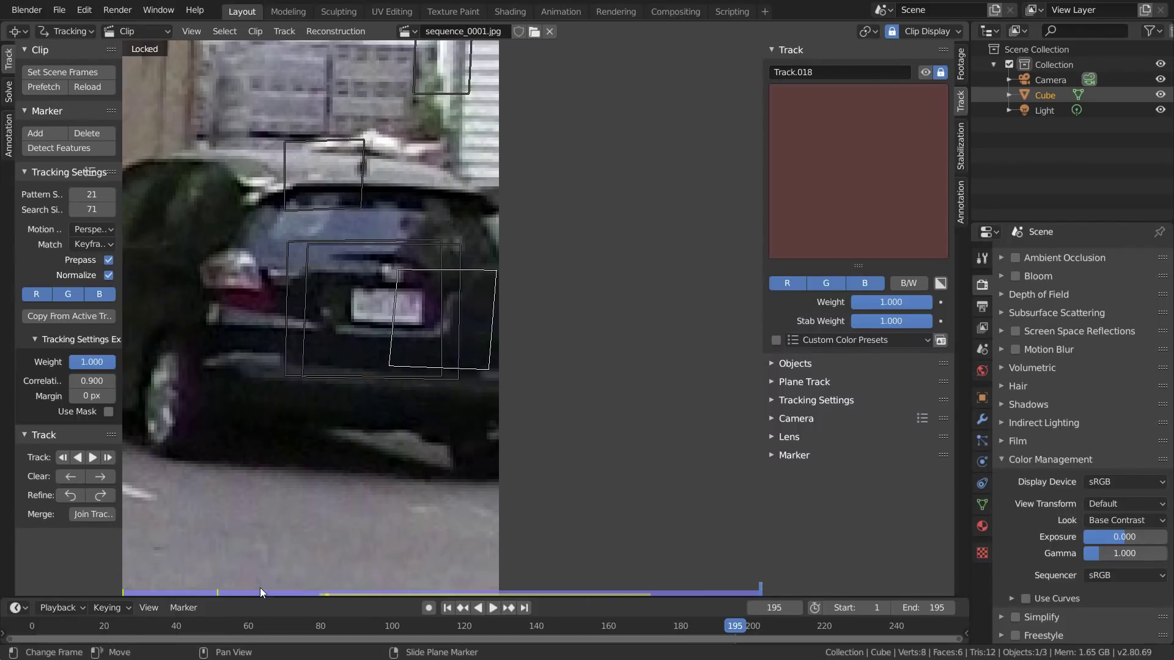
Save the file, add a marker at frame 195 on the pickup's grille emblem, and widen and rotate it to fit.
scroll(244, 346, "down", 4)
middle_click_drag(244, 346, 685, 351)
scroll(428, 281, "up", 5)
key("ctrl+s")
left_click(445, 270, "ctrl")
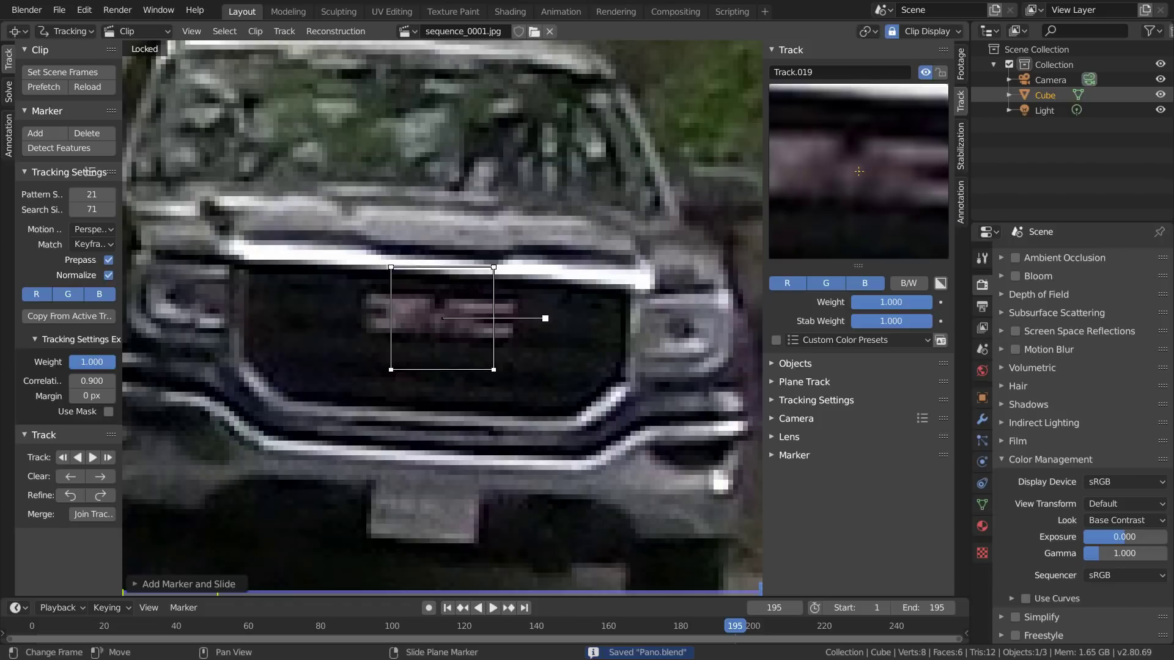
key("g")
left_click(604, 292)
key("r")
left_click(611, 285)
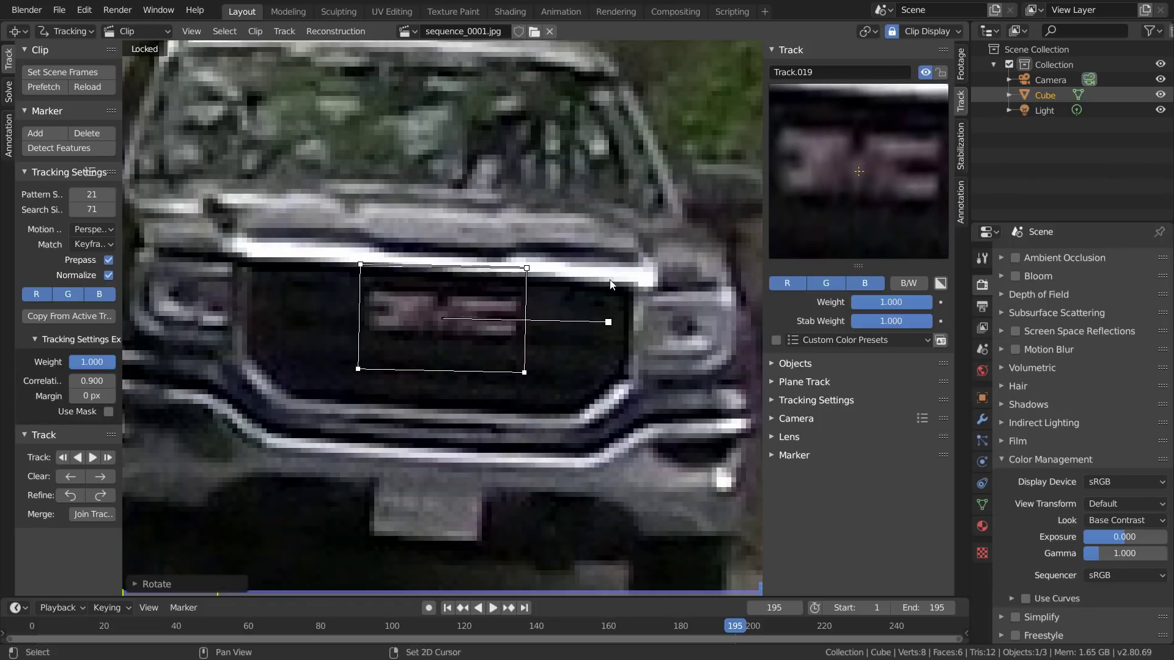
Track the pickup's grille emblem backward, lock its track and return to frame 195.
key("ctrl+shift+t")
key("Right")
key("ctrl+l")
key("shift+Right")
Add a marker at frame 195 on the yellow sign on the fence beside the trees.
scroll(610, 280, "down", 7)
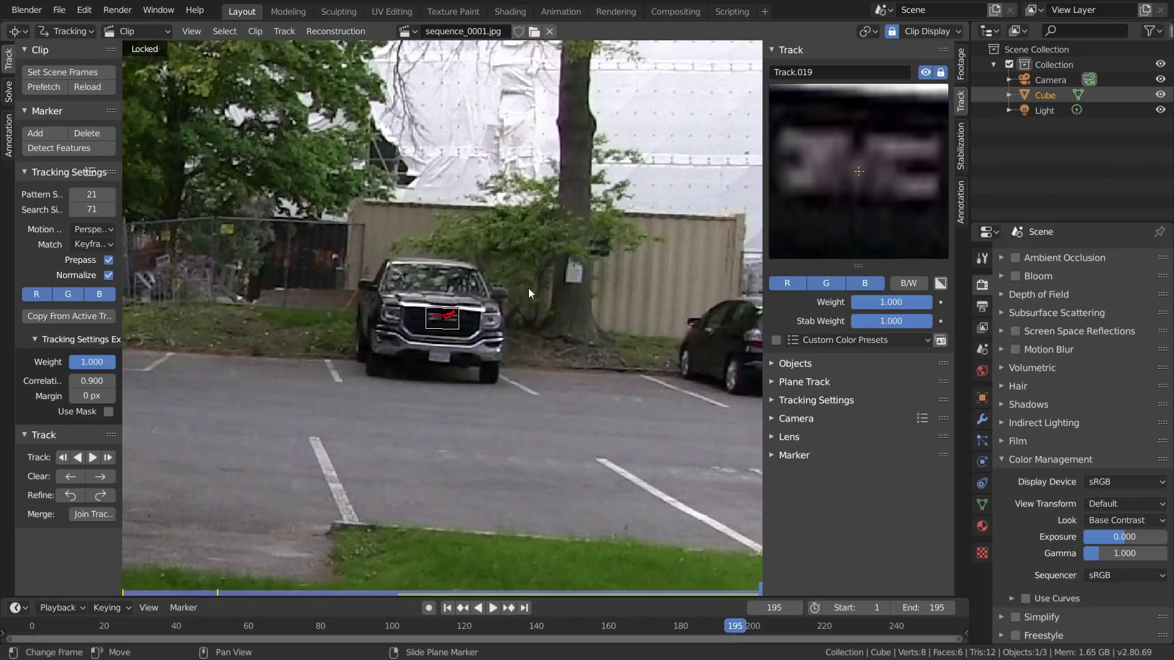
middle_click_drag(275, 245, 470, 257)
scroll(505, 160, "up", 4)
middle_click_drag(505, 159, 453, 275)
scroll(453, 263, "up", 4)
left_click(453, 257, "ctrl")
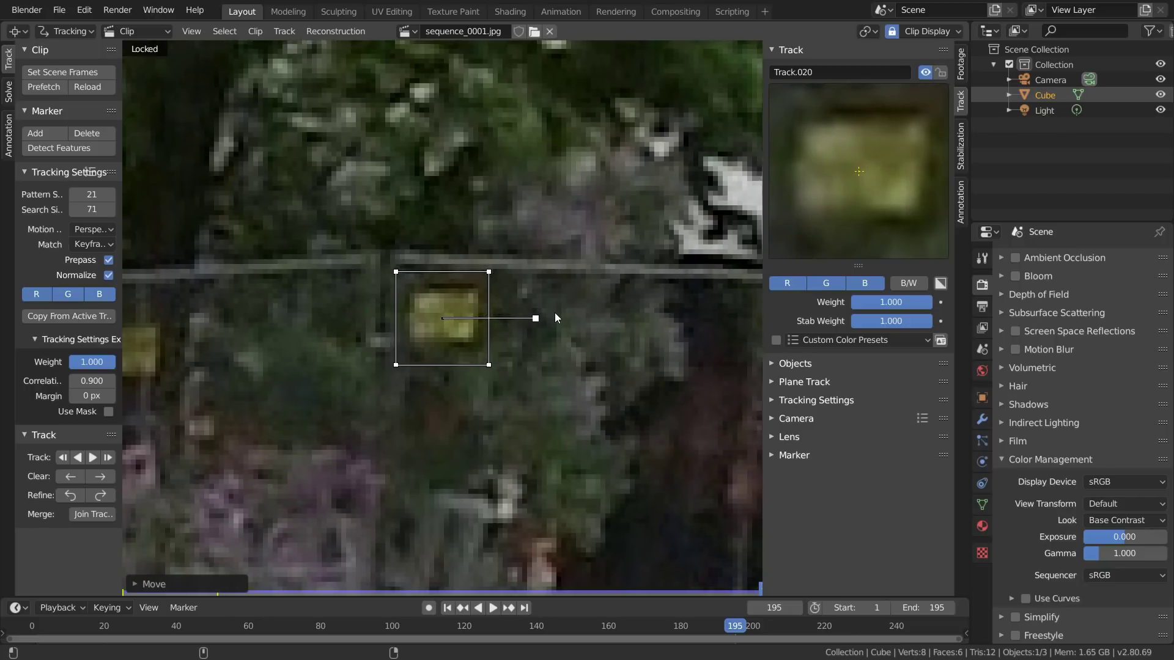
Track the yellow fence sign backward, lock its track and return to frame 195.
key("ctrl+shift+t")
key("ctrl+l")
key("shift+Right")
Add a marker at frame 195 on the dark spot on the concrete sidewalk and resize it.
scroll(556, 313, "down", 9)
mouse_move(151, 569)
middle_mouse_down()
mouse_move(263, 412)
mouse_move(508, 385)
middle_mouse_up()
scroll(343, 456, "up", 2)
left_click(330, 470, "ctrl")
key("s")
left_click(636, 352)
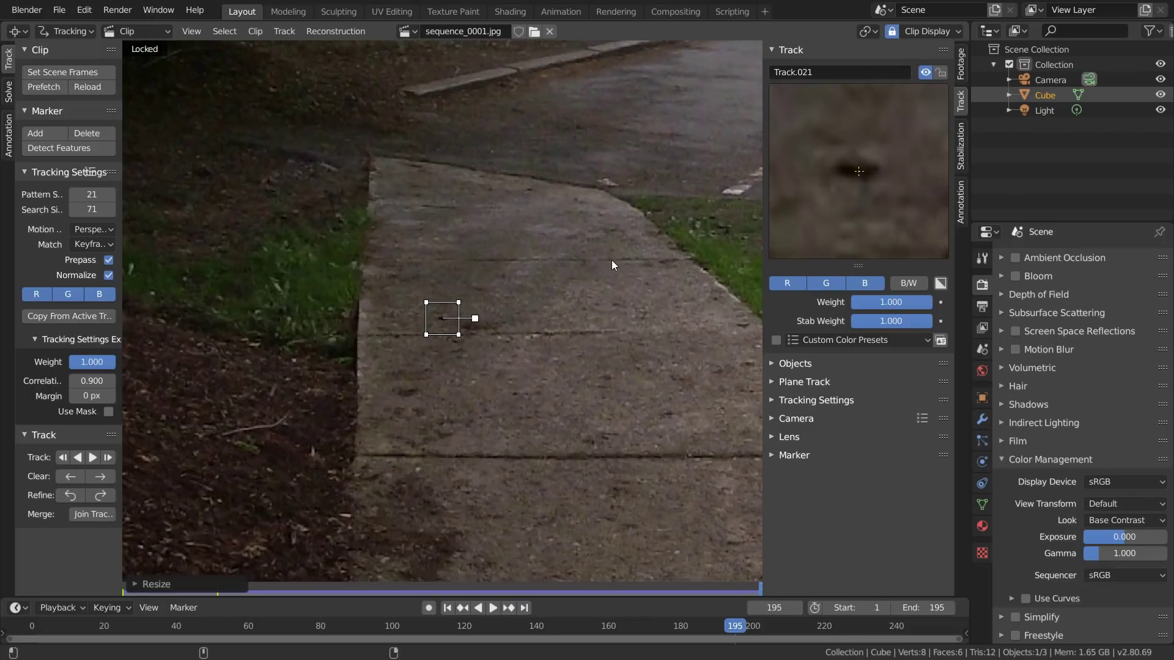
Track the dark sidewalk spot backward, lock its track and return to frame 195.
key("ctrl+shift+t")
key("ctrl+l")
key("shift+Right")
Add a marker at frame 195 on the tall white sign in front of the trees and fit its frame to the sign.
scroll(612, 259, "down", 3)
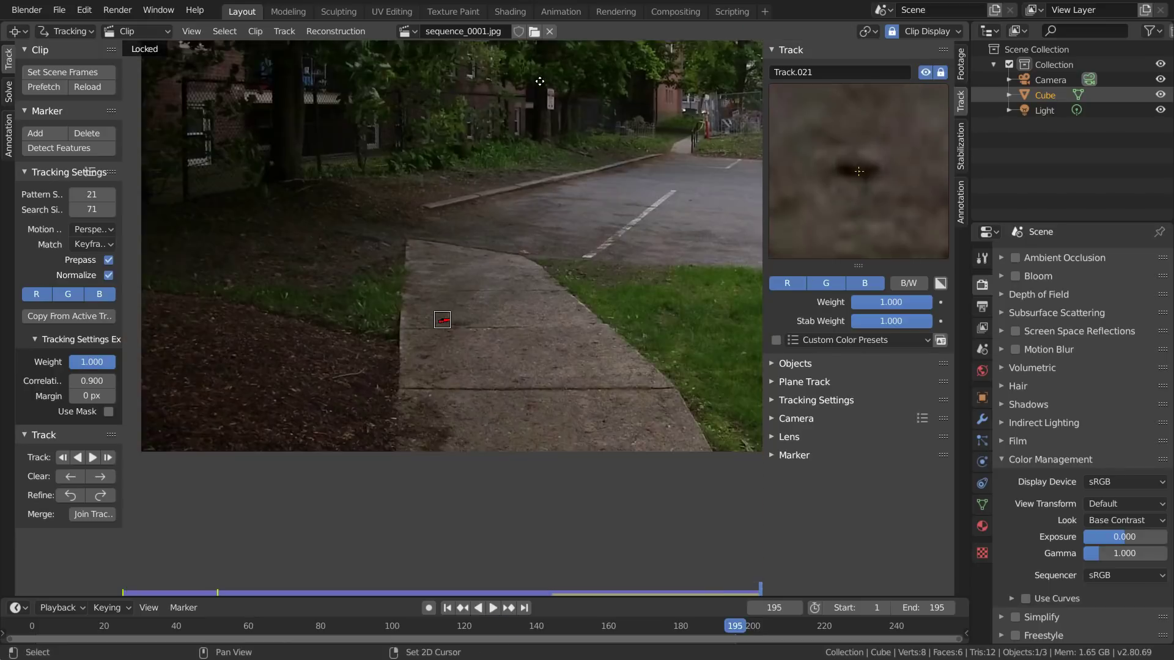
scroll(516, 281, "up", 5)
left_click(515, 310, "ctrl")
key("s")
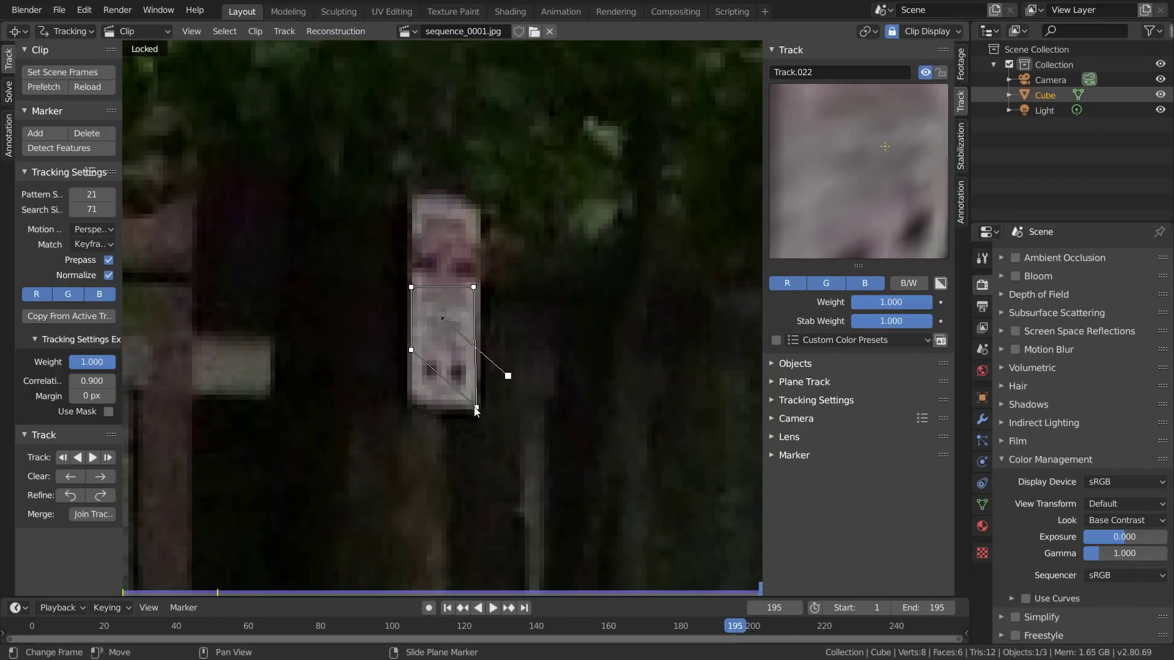
Track the tall white sign backward, lock its track and return to frame 195.
key("ctrl+shift+t")
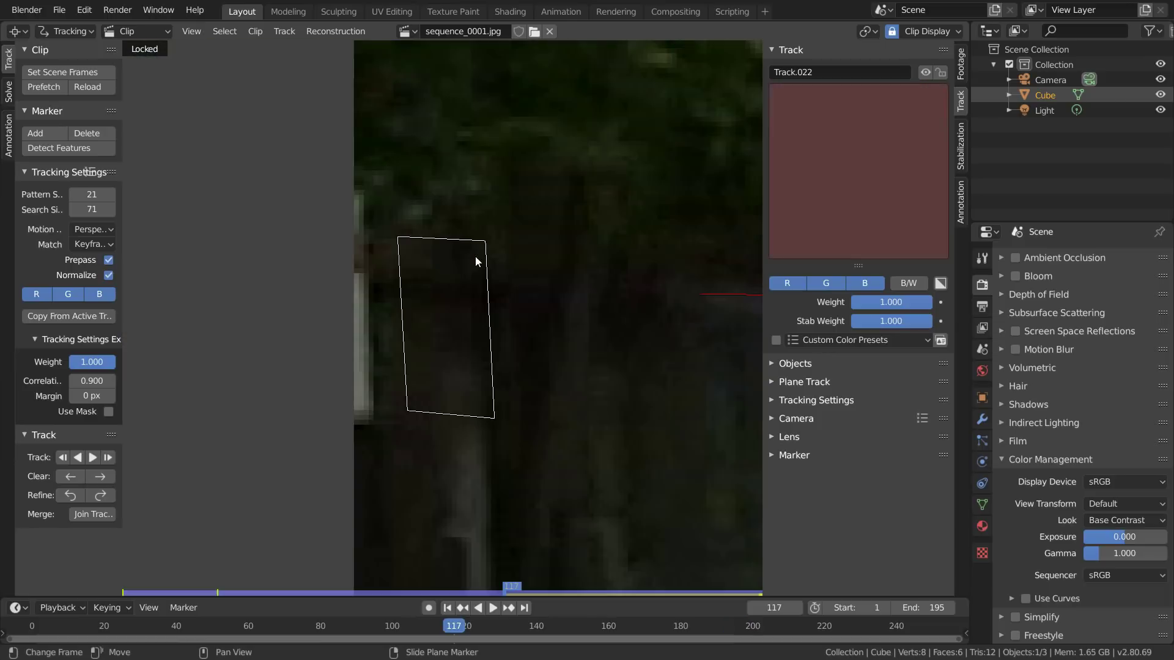
key("ctrl+l")
scroll(475, 256, "down", 3)
key("shift+Right")
Add and resize a marker on a dark dot of the white-wrapped building, track it backward and lock its track.
middle_click_drag(591, 439, 128, 373)
middle_click_drag(639, 205, 463, 288)
scroll(463, 289, "up", 6)
left_click(471, 214, "ctrl")
key("s")
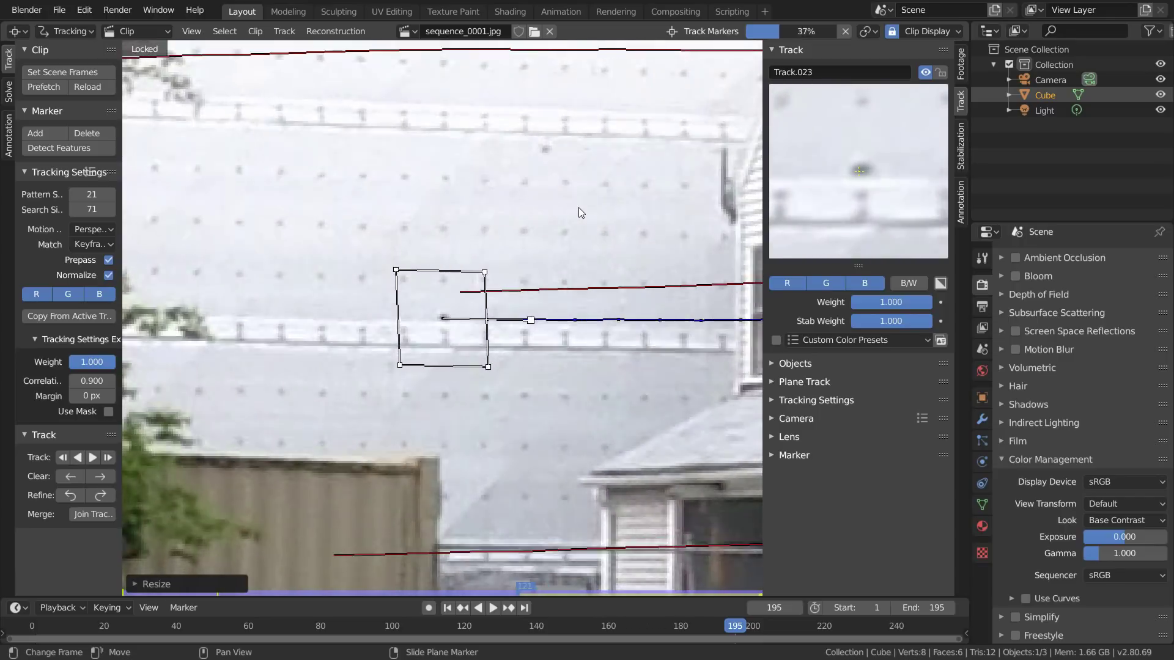
key("ctrl+l")
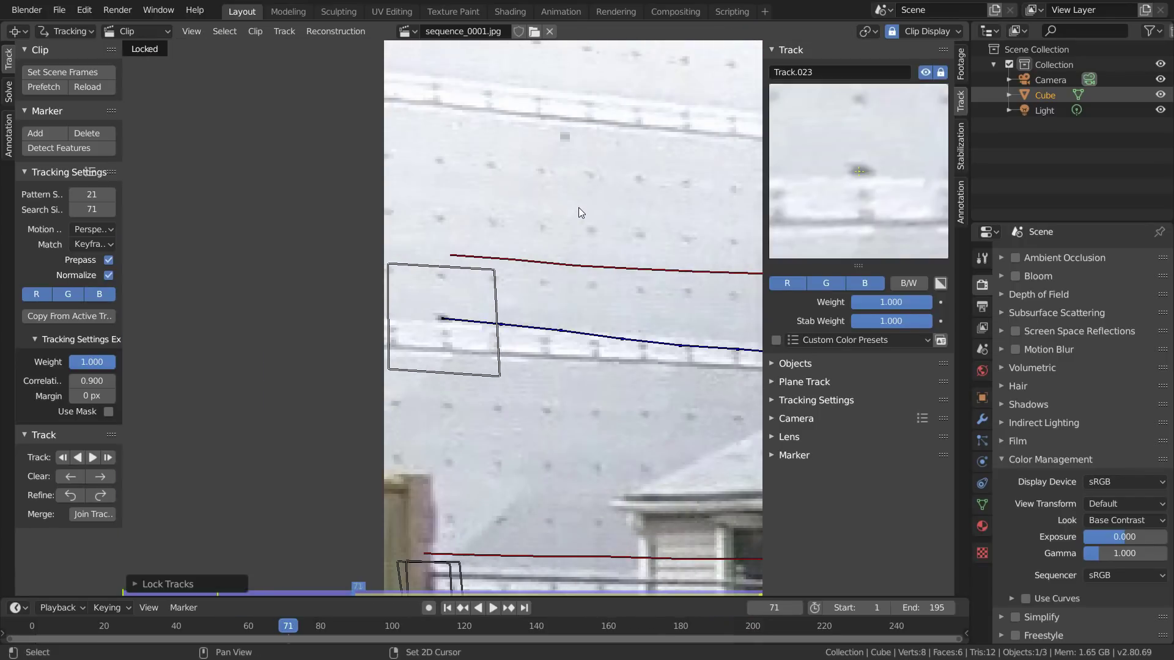
Add a marker at frame 195 on the lower edge of the white sign on the tree trunk.
scroll(463, 287, "down", 6)
scroll(462, 287, "up", 6)
left_click(446, 285, "ctrl")
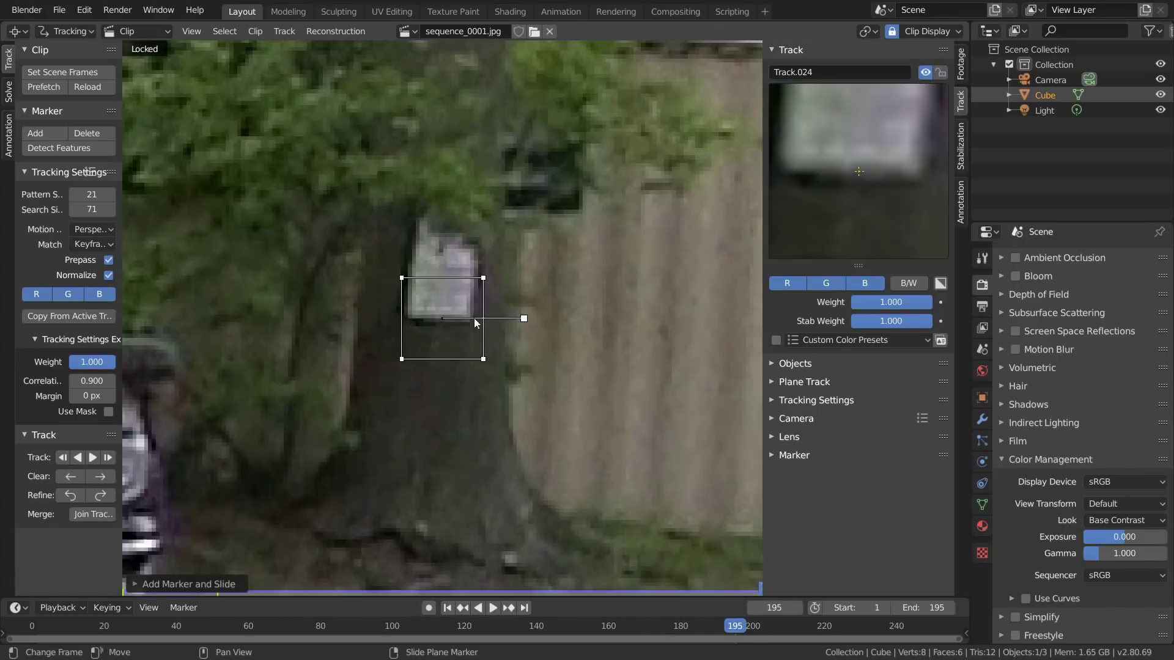
Track the tree sign backward, clear its path before frame 81 and lock the track.
key("shift+ctrl+t")
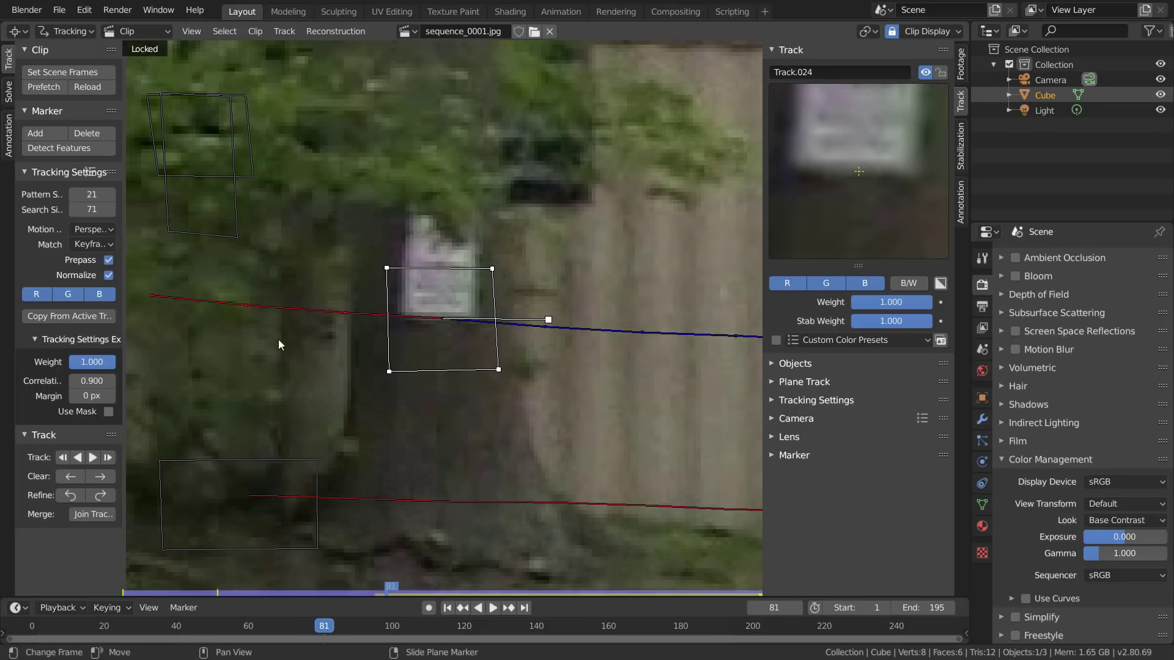
left_click(78, 476)
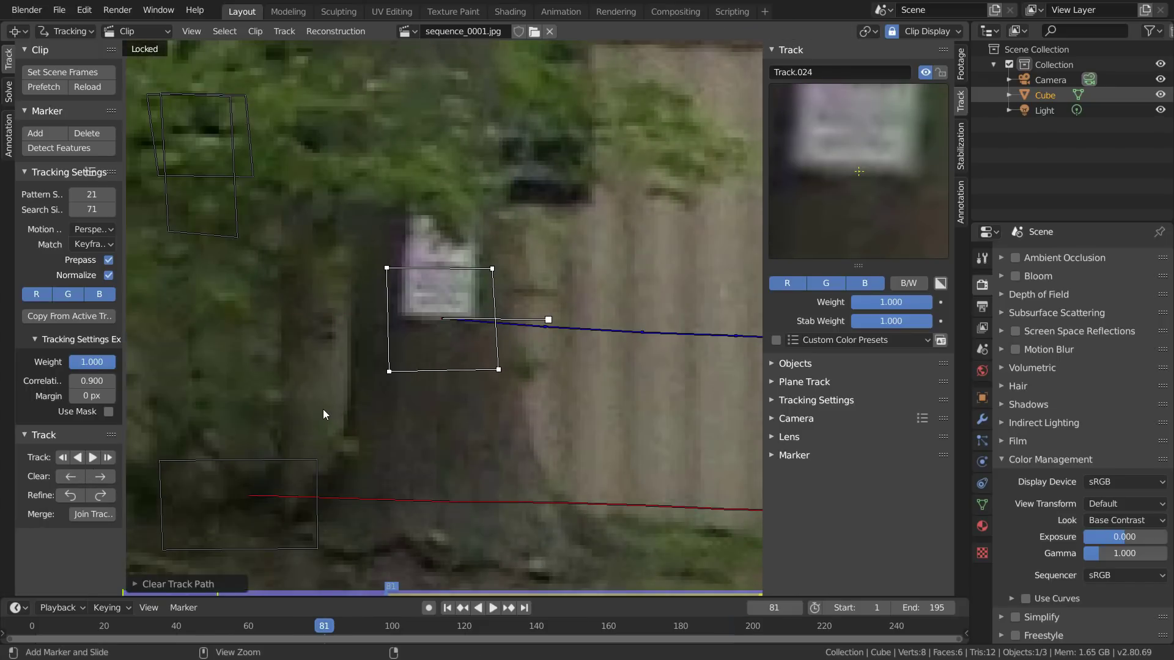
key("ctrl+l")
Add a marker at frame 81 on the black car's rear licence plate.
scroll(323, 408, "down", 7)
middle_click_drag(672, 367, 349, 349)
scroll(288, 327, "up", 7)
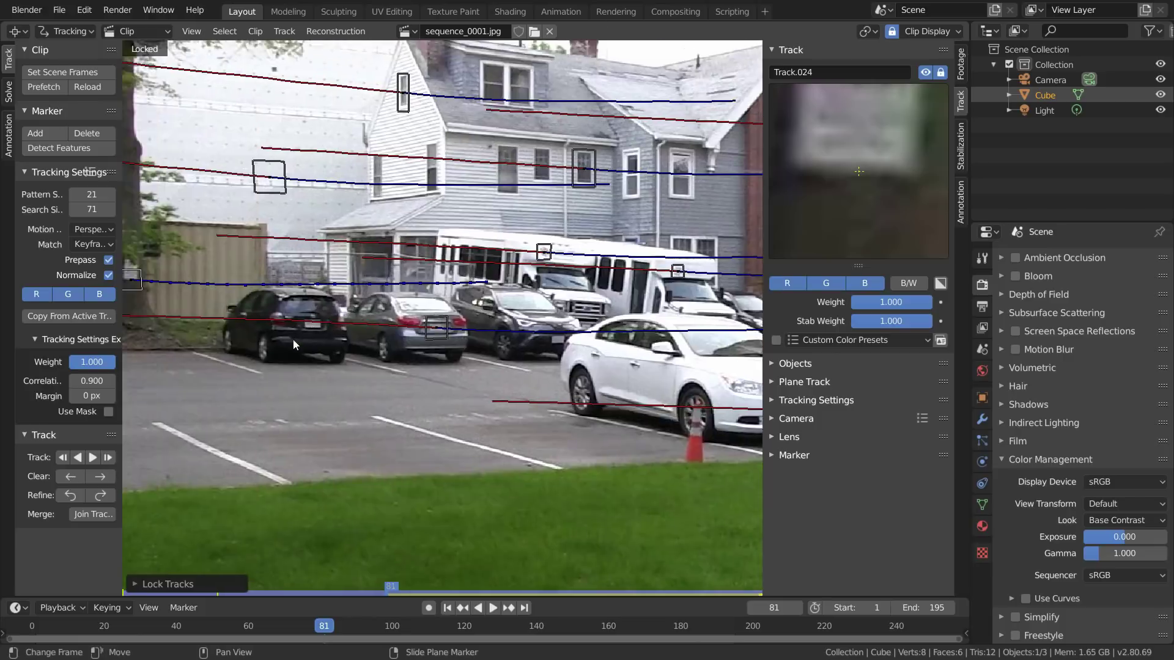
left_click(238, 289, "ctrl")
Track the black car's rear plate forward and backward, and lock its track.
key("ctrl+t")
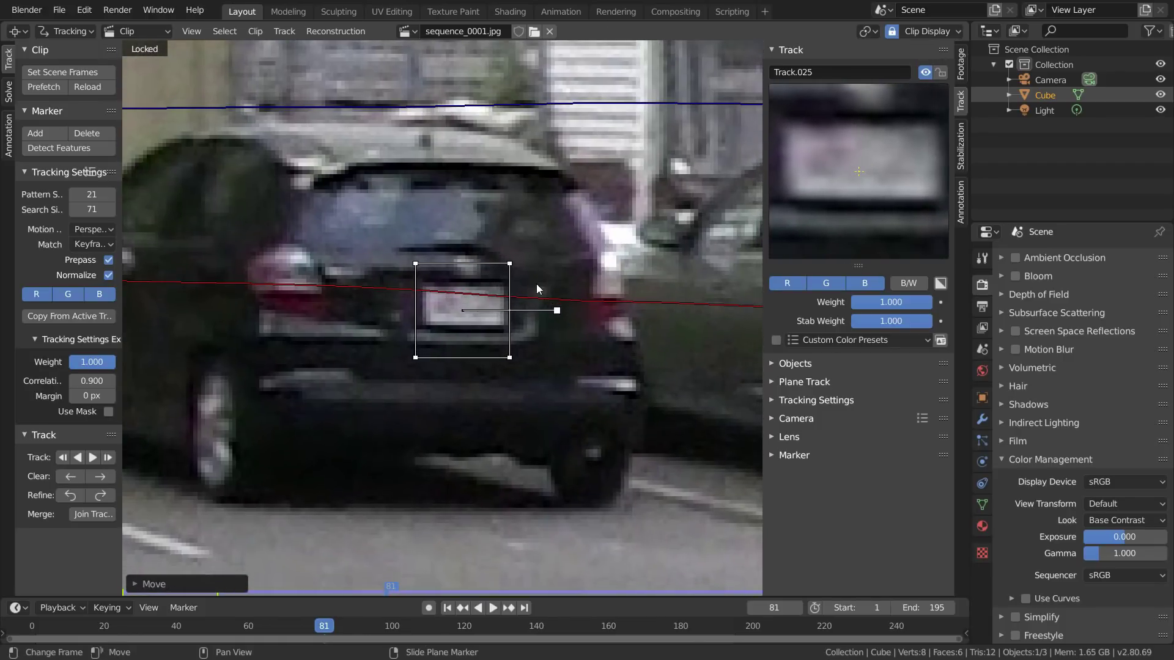
key("shift+ctrl+t")
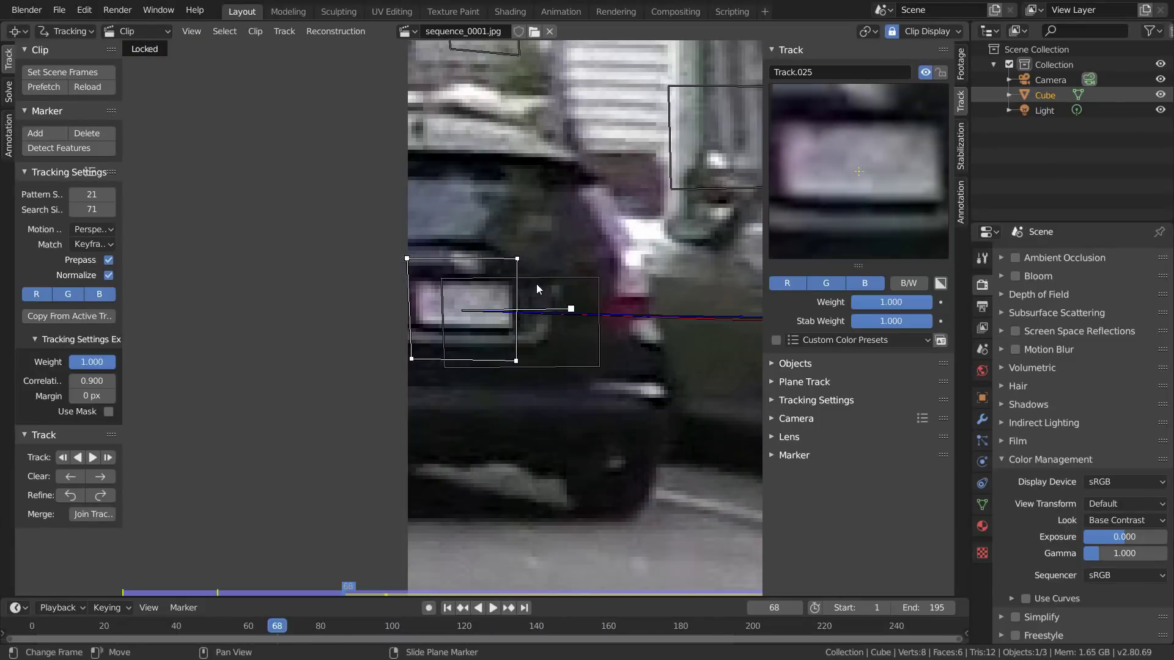
key("ctrl+l")
Add a marker at frame 69 on the lower corner of the tall house window above the white bus.
scroll(537, 284, "down", 6)
middle_click_drag(537, 284, 263, 331)
scroll(391, 233, "up", 6)
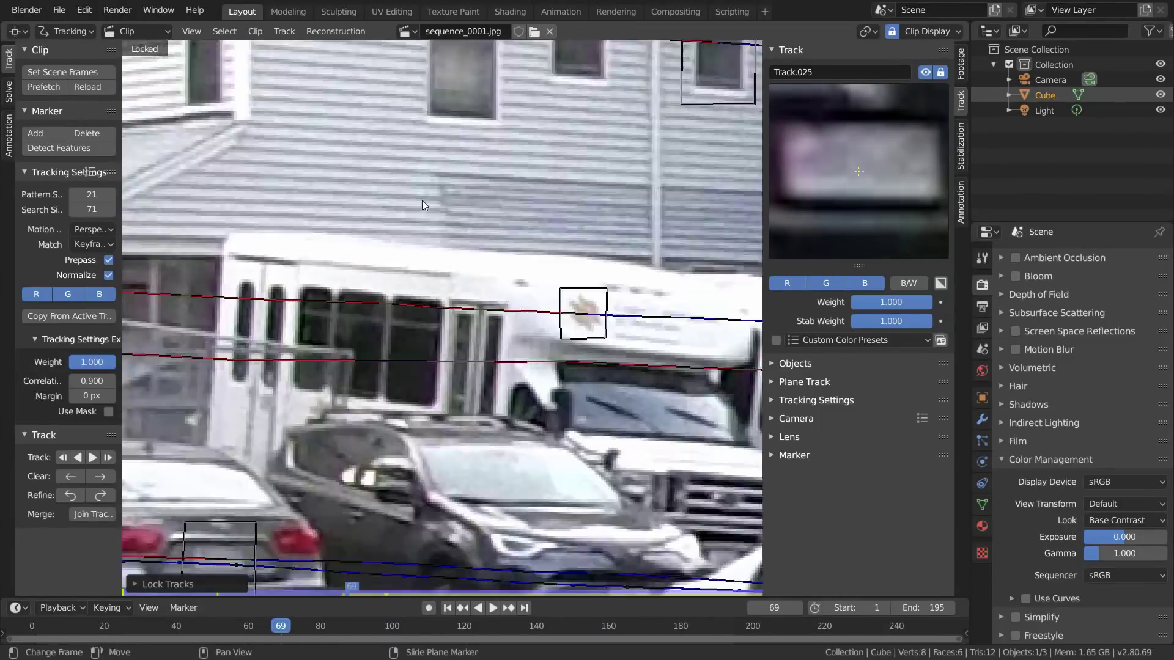
middle_click_drag(426, 112, 436, 248)
left_click(435, 248, "ctrl")
Track the tall window's corner forward and backward, and lock its track.
key("ctrl+t")
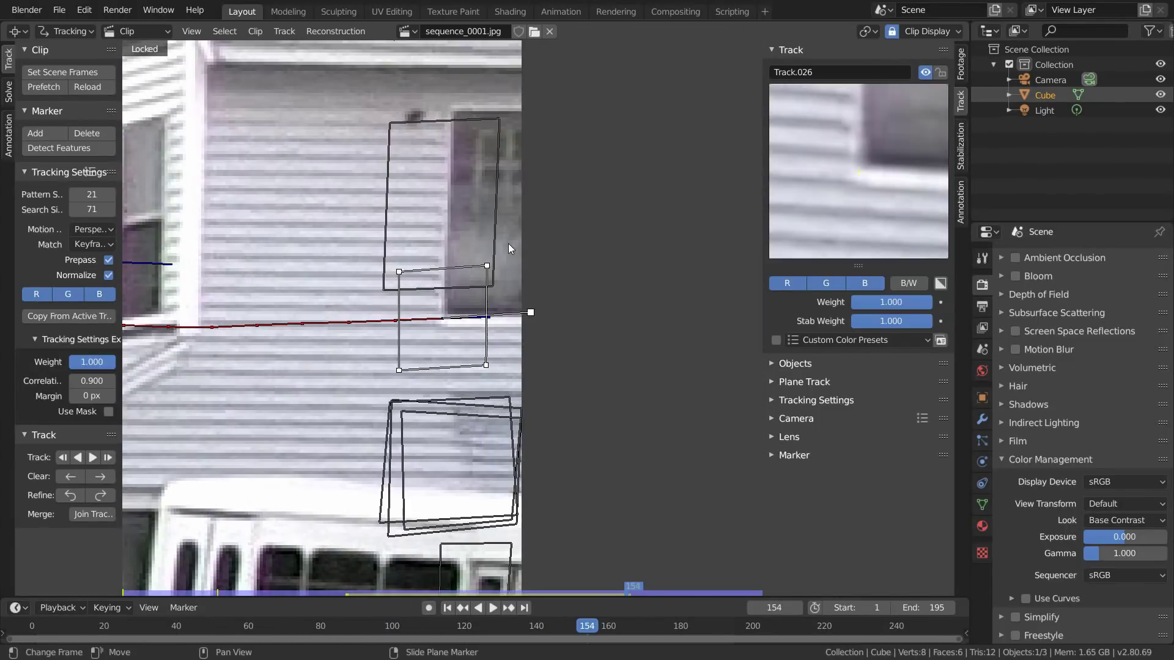
key("shift+ctrl+t")
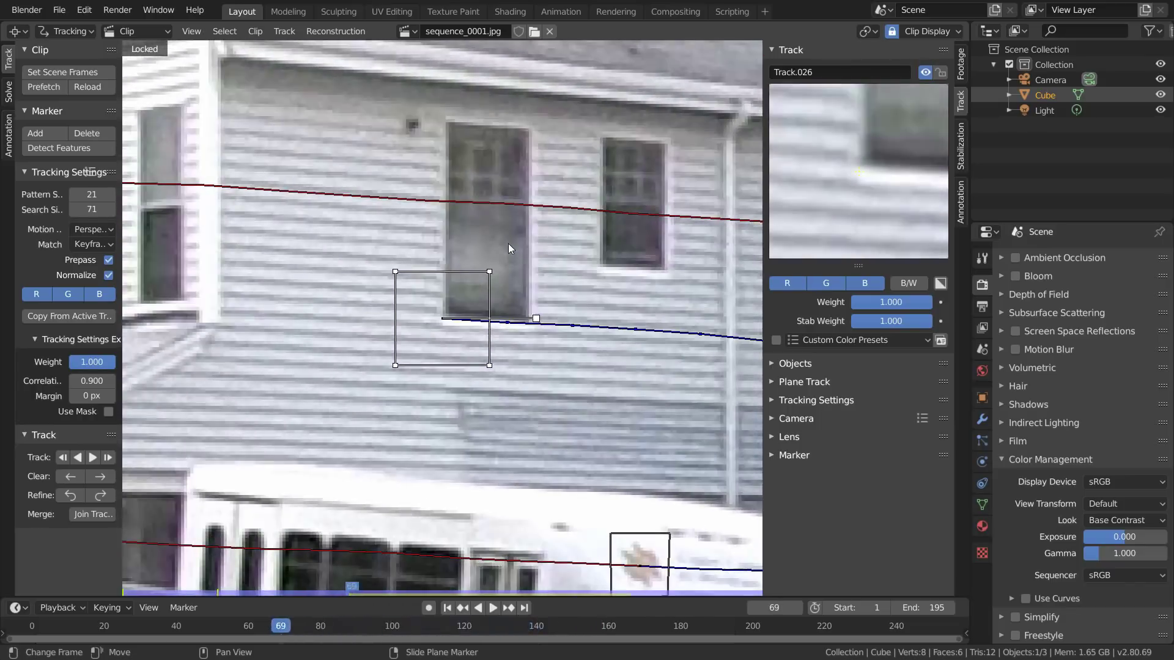
key("Right")
key("ctrl+l")
Unlock the view from the selection, save the file and play the footage, stopping at frame 154.
scroll(508, 244, "down", 5)
key("l")
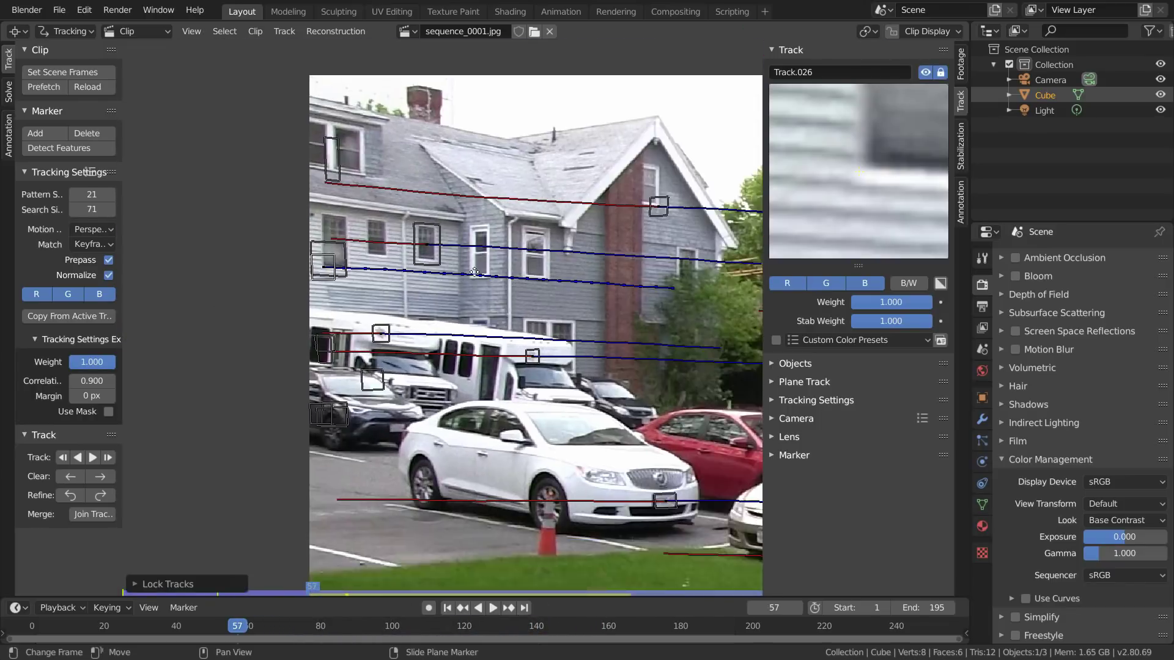
key("space")
key("ctrl+s")
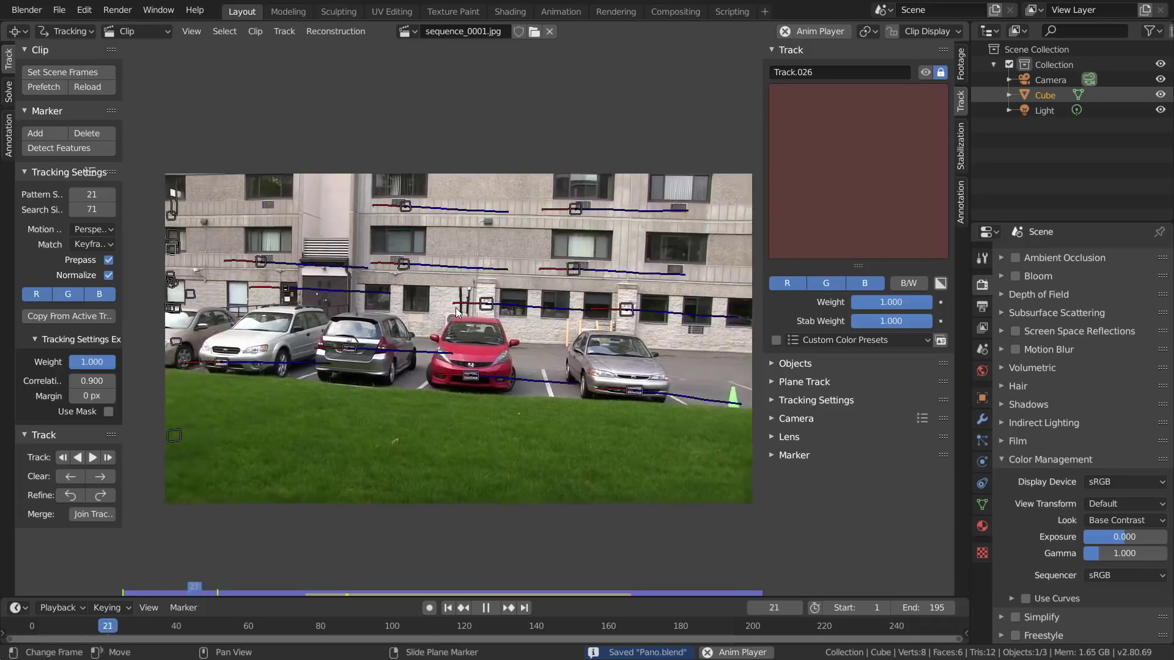
scroll(361, 415, "up", 6)
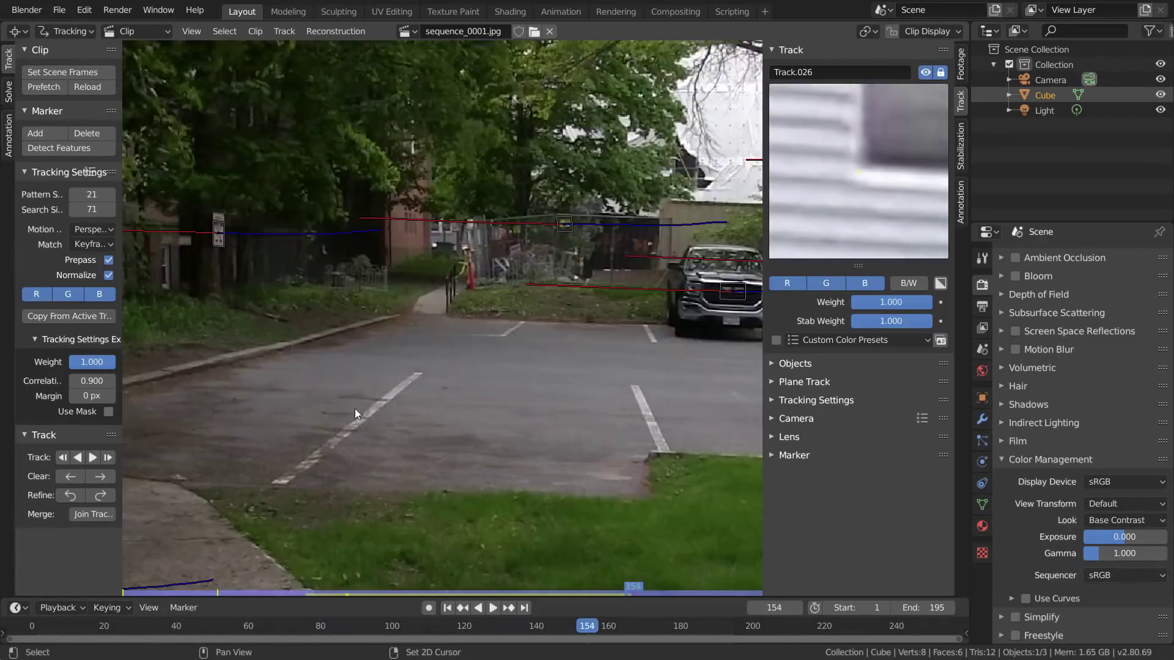
key("space")
Add a resized marker at frame 154 on the debris at the sidewalk's far end and track it backward.
left_click(371, 423, "ctrl")
scroll(415, 422, "up", 2)
key("ctrl+t")
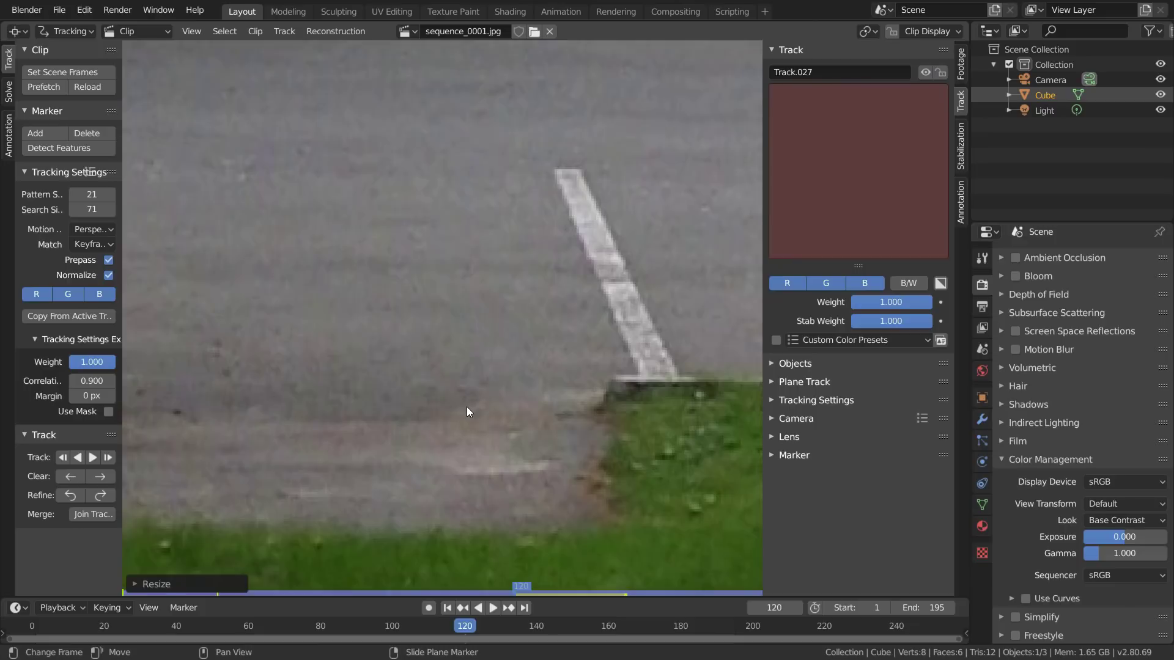
Lock the view to the selection, track the sidewalk debris forward to frame 195 and lock its track.
key("l")
key("Left")
key("Left")
key("Left")
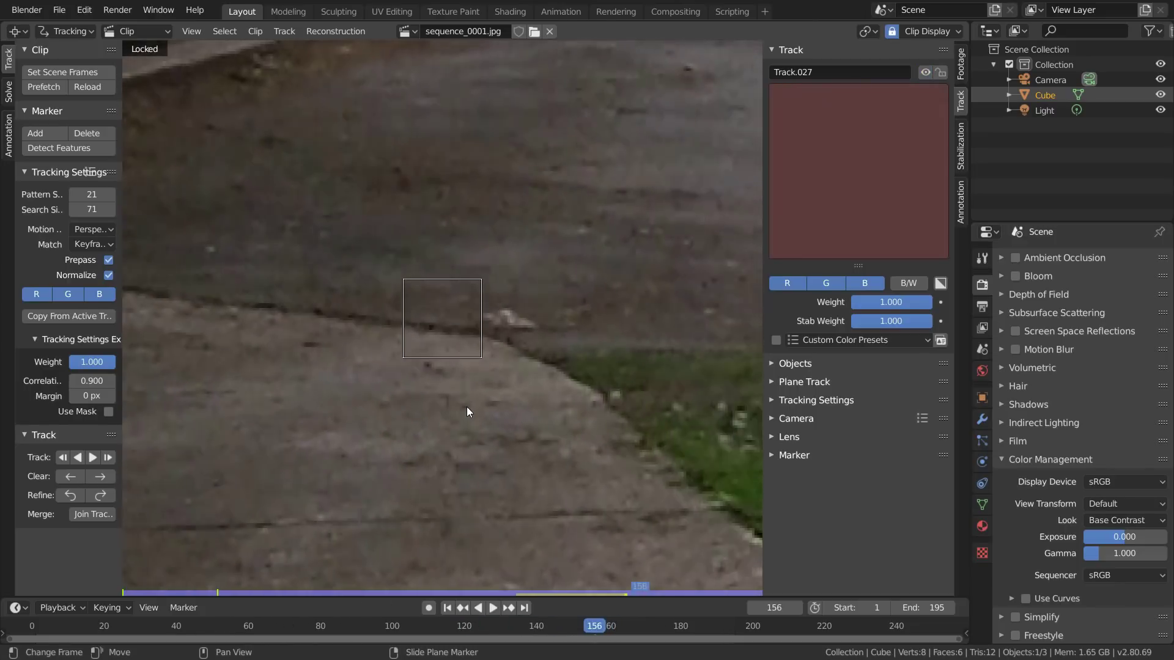
key("ctrl+t")
key("ctrl+l")
Add and resize a marker at frame 195 on the white parking line, track it backward and lock its track.
scroll(467, 406, "down", 5)
scroll(491, 267, "up", 3)
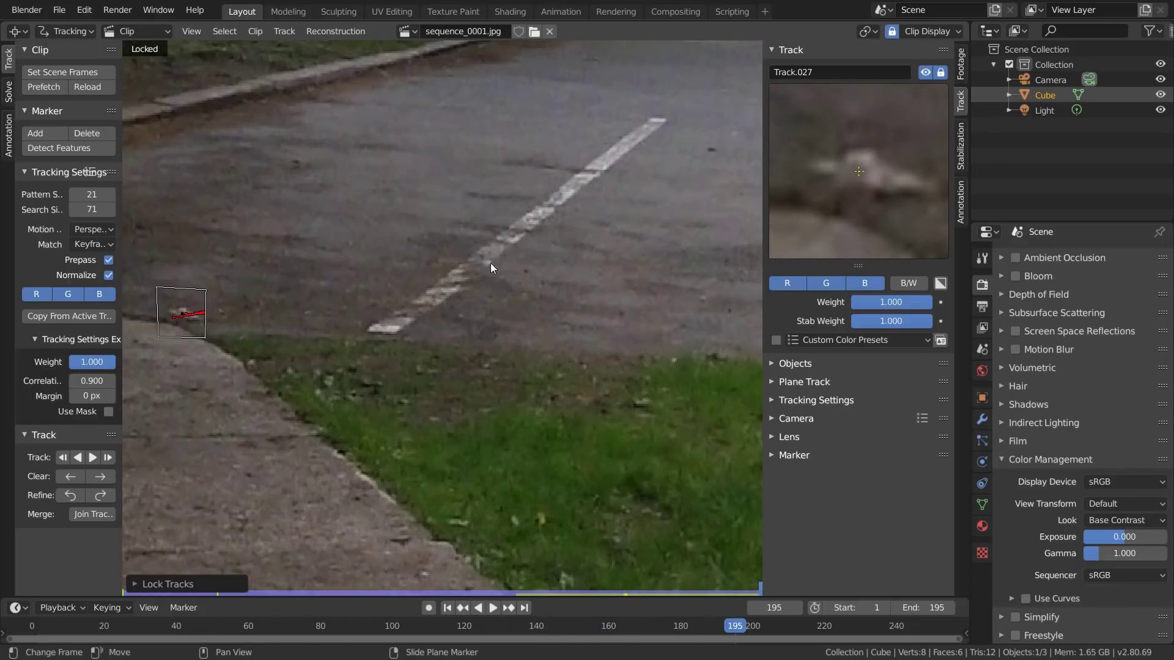
left_click(527, 232, "ctrl")
key("s")
left_click(632, 230)
key("ctrl+shift+t")
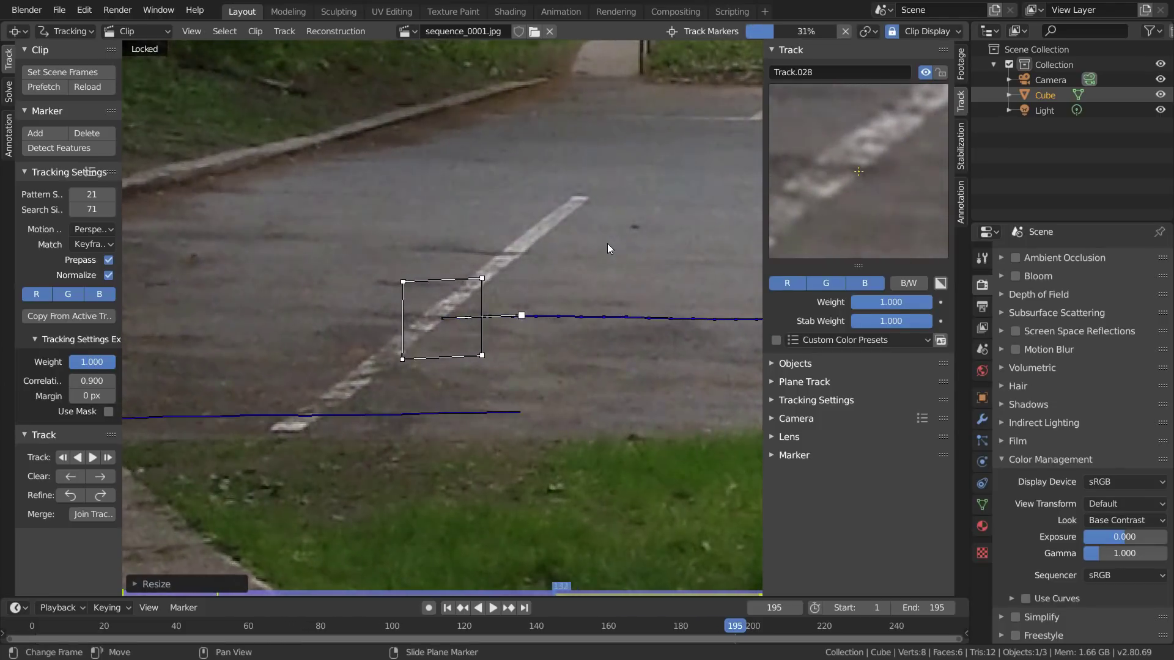
key("ctrl+l")
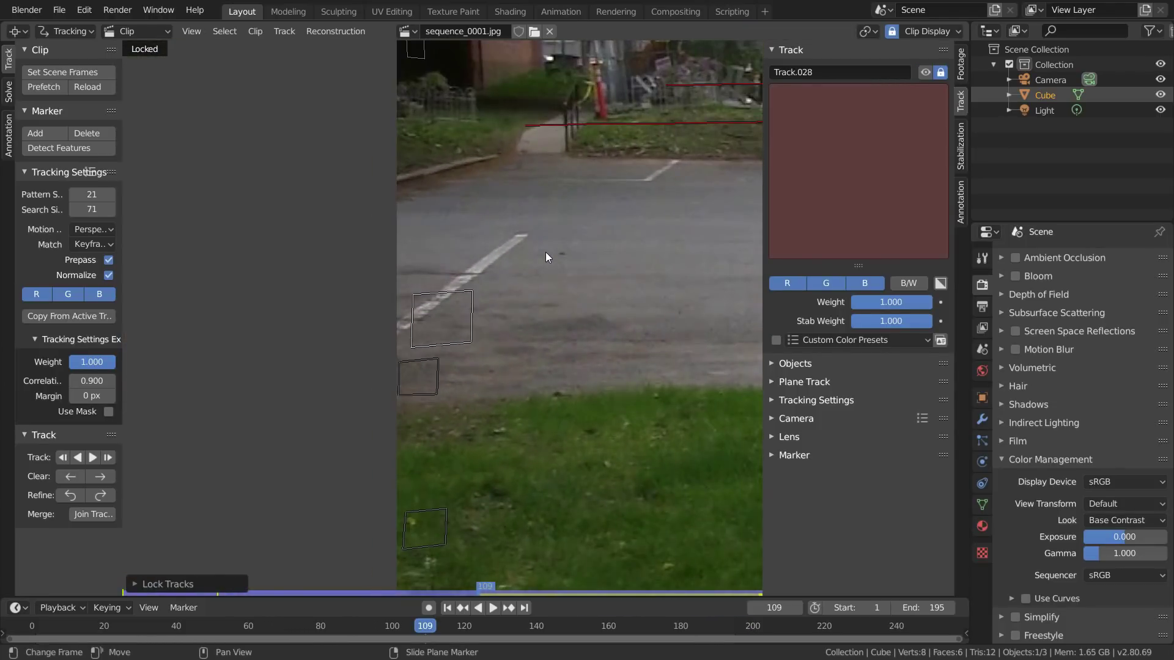
Save the file and go to frame 1 of the clip.
scroll(546, 252, "down", 5)
scroll(502, 286, "down", 2, "alt")
middle_click_drag(631, 275, 436, 270)
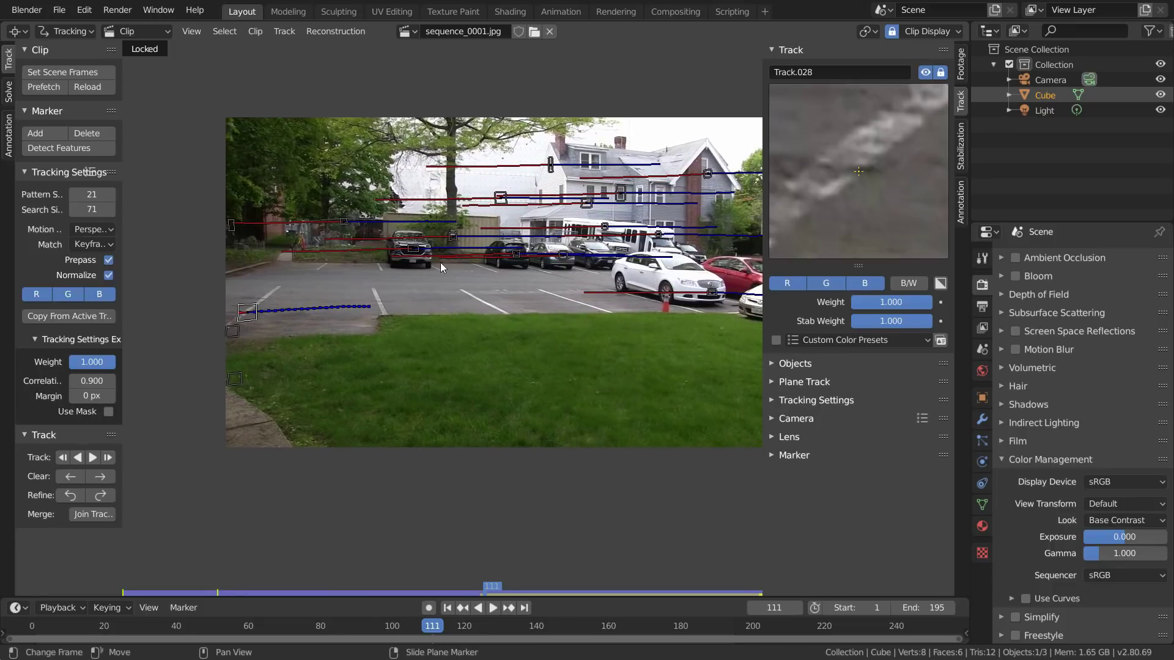
scroll(436, 262, "up", 1)
key("ctrl+s")
key("shift+Left")
scroll(469, 259, "down", 3)
scroll(471, 264, "up", 2)
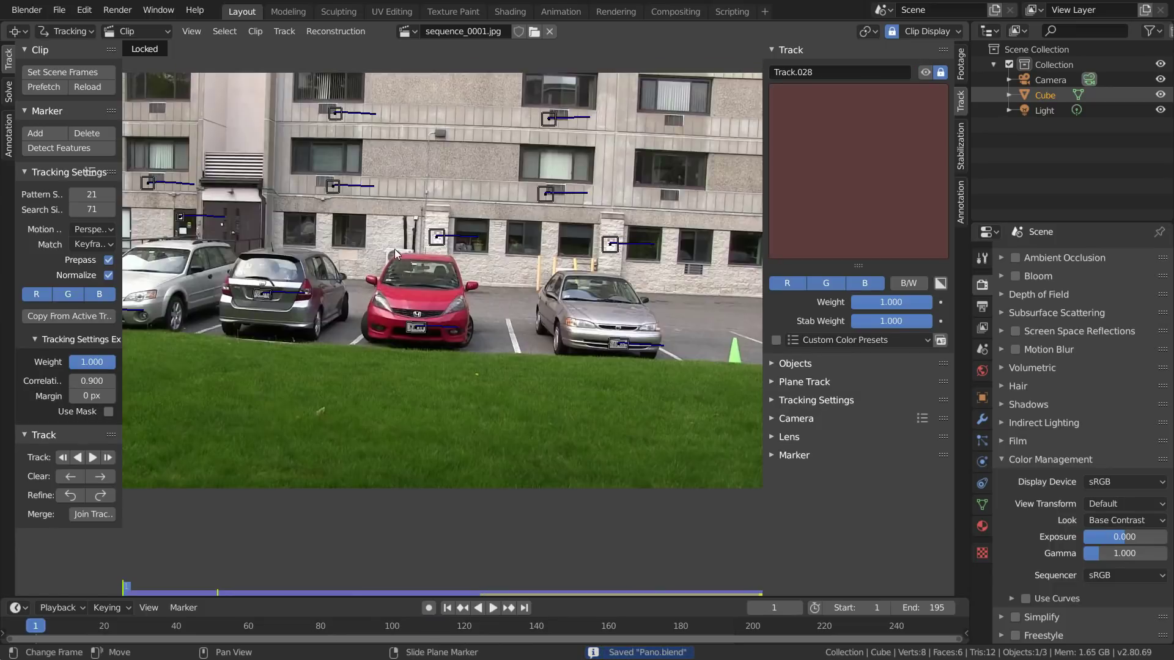
Solve the camera motion as a tripod shot with focal length refinement.
scroll(394, 249, "down", 1)
left_click(10, 98)
left_click(112, 215)
left_click(84, 196)
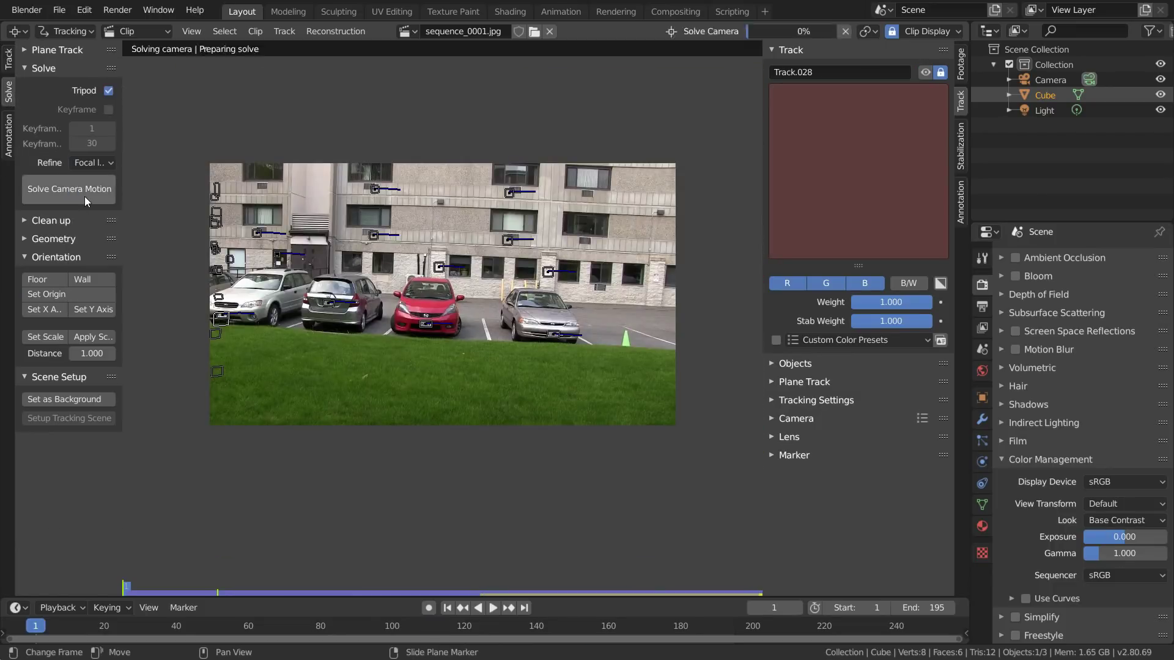
Turn on the marker info display for the clip.
scroll(419, 239, "up", 2)
left_click(927, 31)
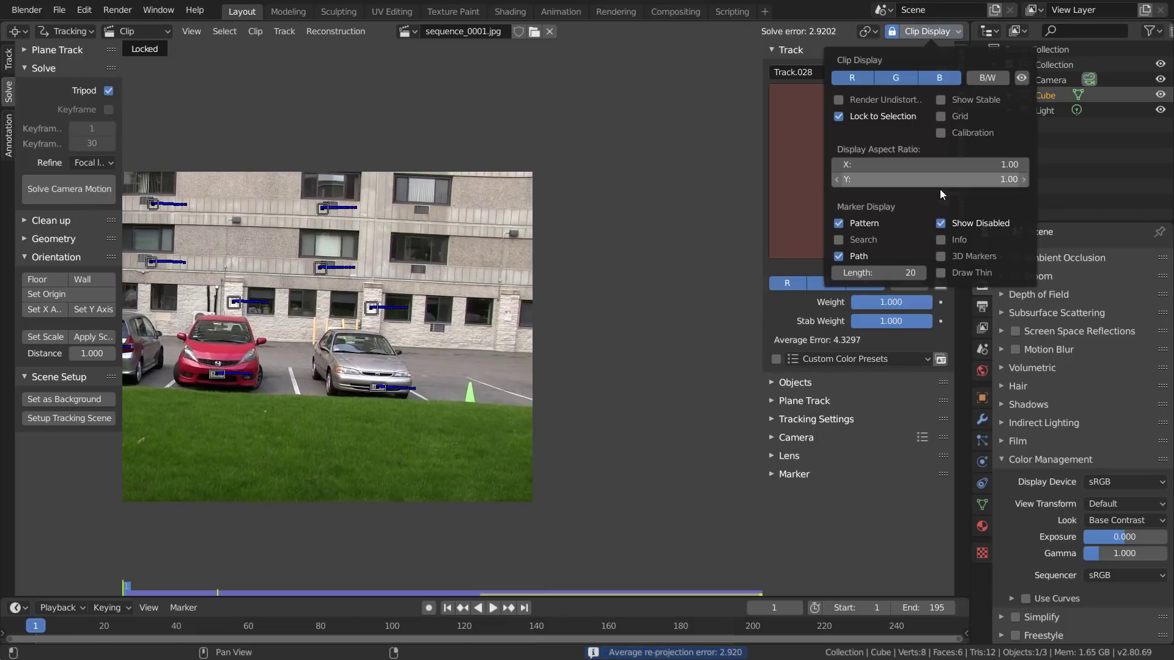
left_click(942, 239)
Delete the track on the silver sedan's front licence plate.
middle_click_drag(384, 385, 554, 384)
left_click(548, 386)
scroll(479, 340, "up", 3)
key("x")
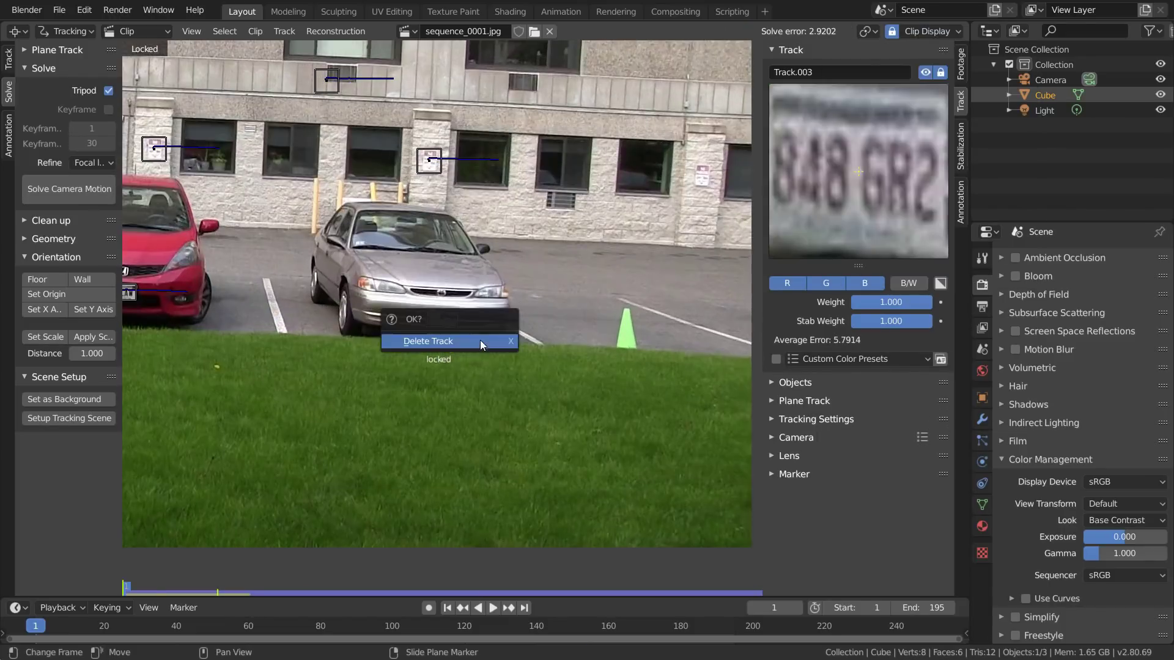
left_click(479, 340)
Unlock the view from the selection and delete Track.011 on the air conditioner beside the louvred vent.
left_click(891, 32)
scroll(442, 293, "down", 2)
middle_click_drag(269, 261, 580, 303)
scroll(480, 308, "up", 2)
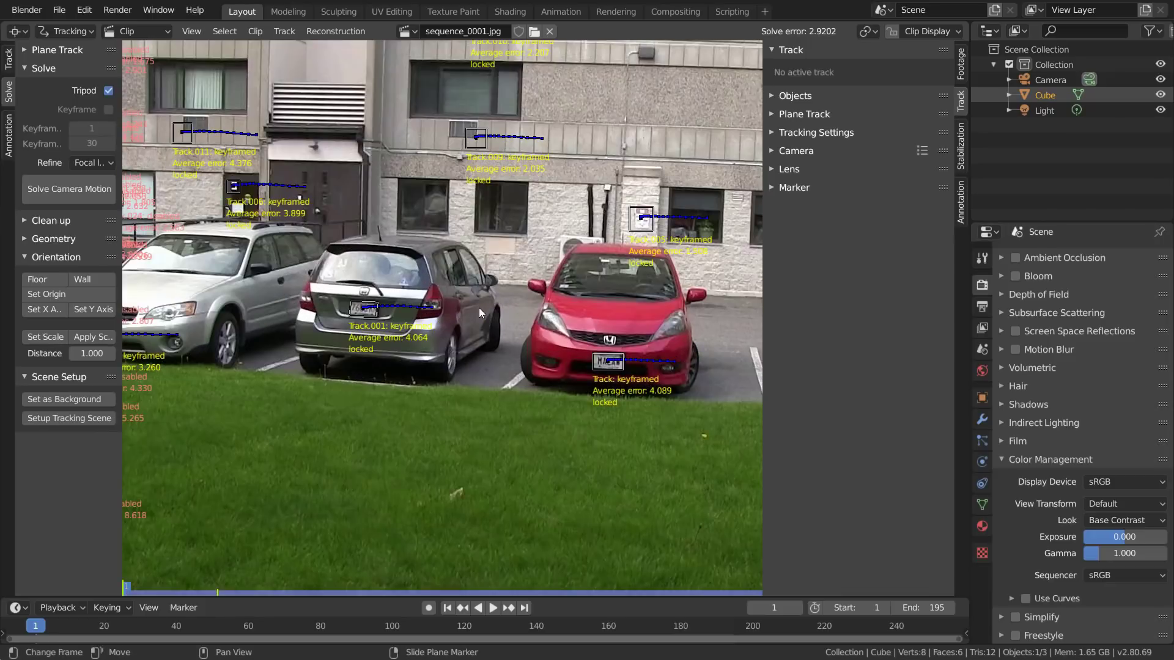
middle_click_drag(473, 227, 608, 265)
left_click(317, 172)
key("x")
left_click(317, 172)
Go to frame 109 and delete Track.027 on the debris at the sidewalk's far end.
left_click_drag(36, 626, 281, 625)
key("a")
middle_click_drag(460, 295, 464, 335)
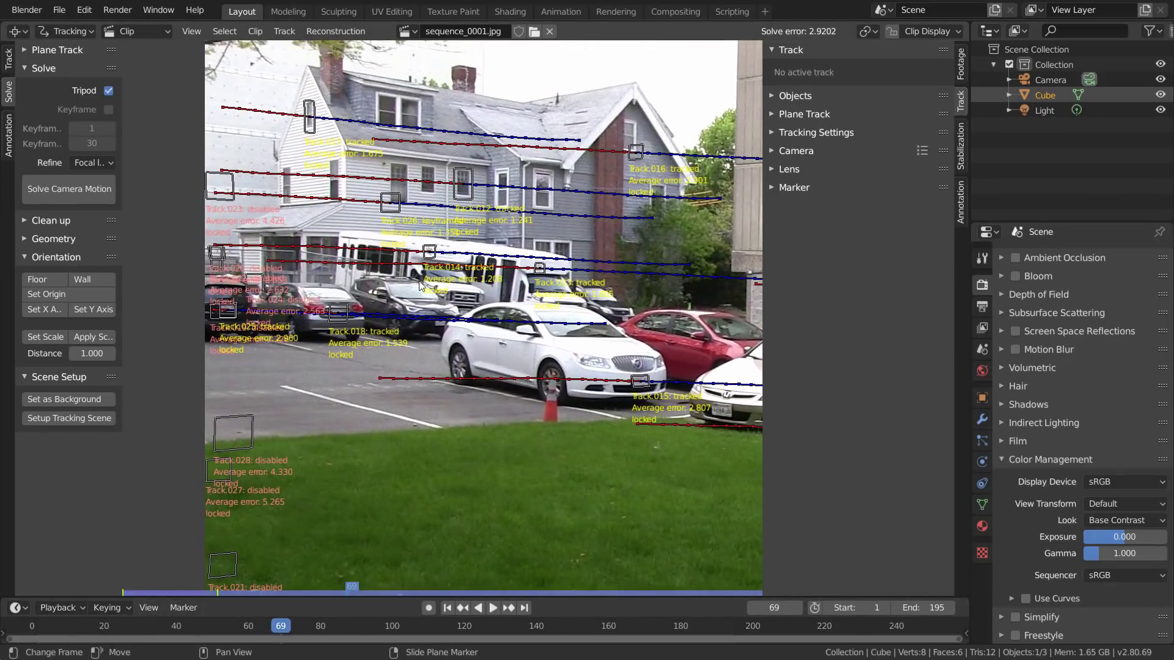
scroll(651, 279, "up", 3)
scroll(650, 281, "down", 3)
left_click_drag(428, 637, 425, 636)
left_click(177, 548)
key("x")
left_click(183, 553)
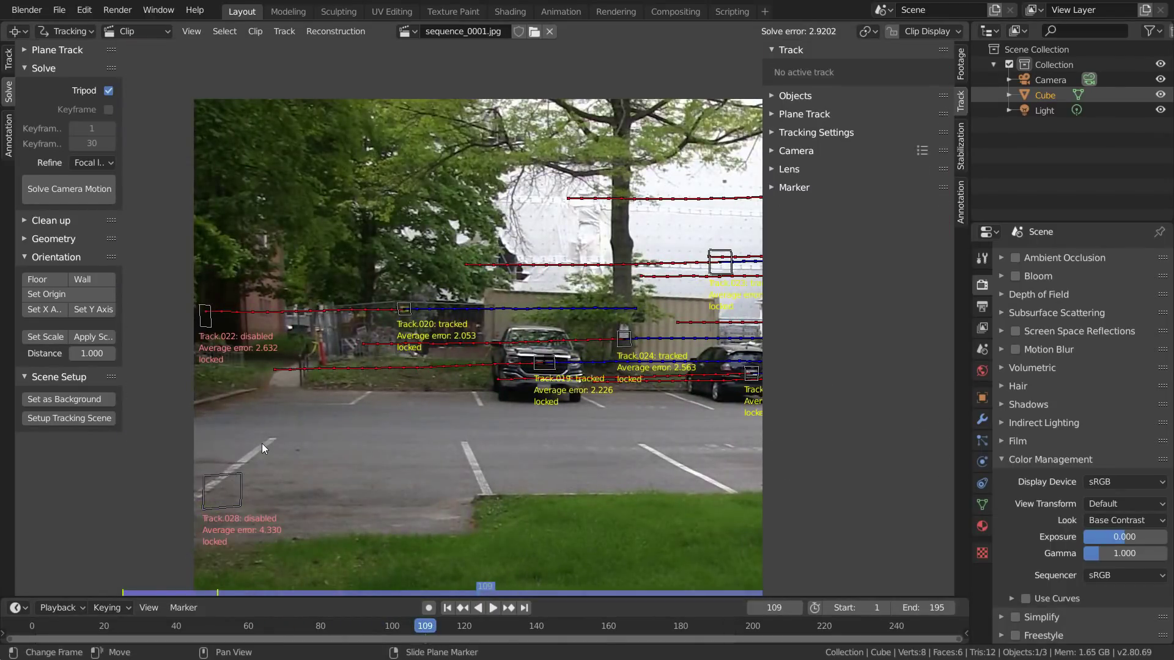
Solve the camera motion, delete Track.028 on the parking lot asphalt at frame 133 and solve again.
left_click(70, 189)
left_click_drag(427, 625, 511, 624)
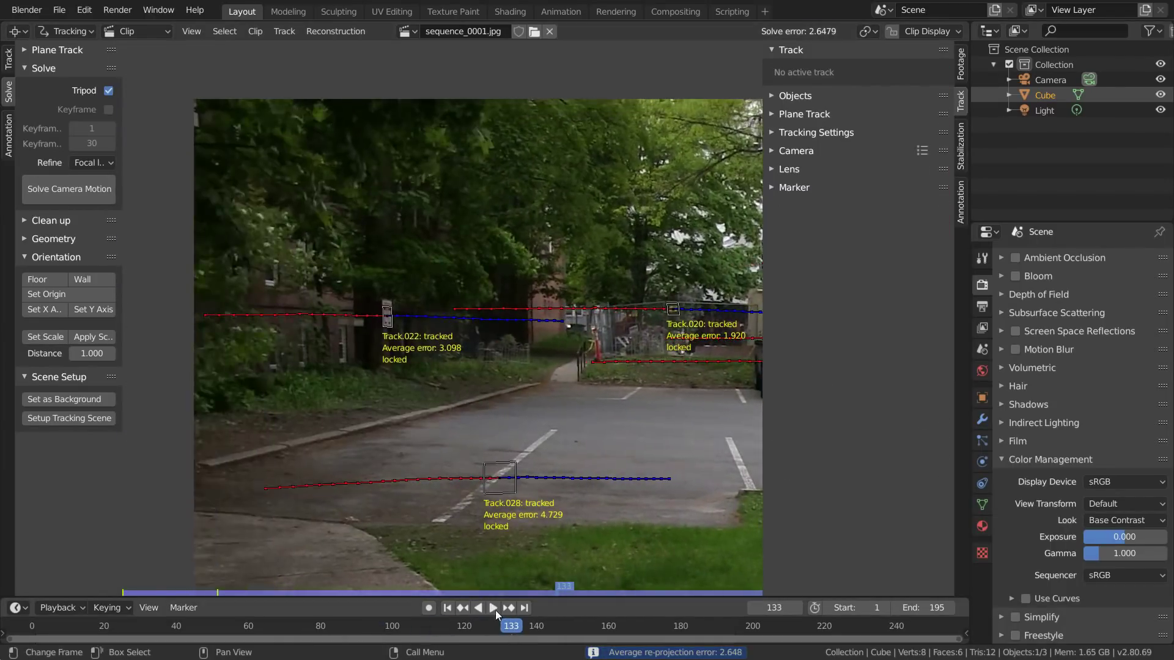
left_click(513, 492)
key("x")
left_click(513, 493)
left_click(77, 192)
Lower the weight of Track.022, Track.002 and Track.015 to 0.474 and the weight of Track.016 to 0.407.
left_click(379, 348)
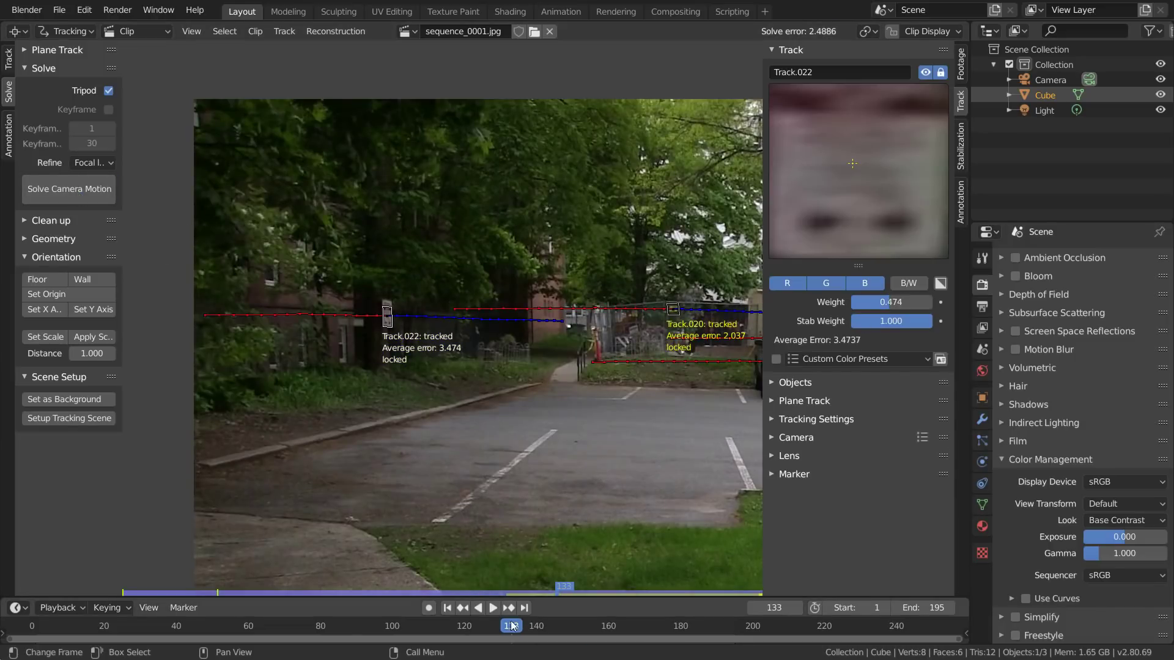
left_click_drag(512, 625, 177, 630)
left_click(516, 487)
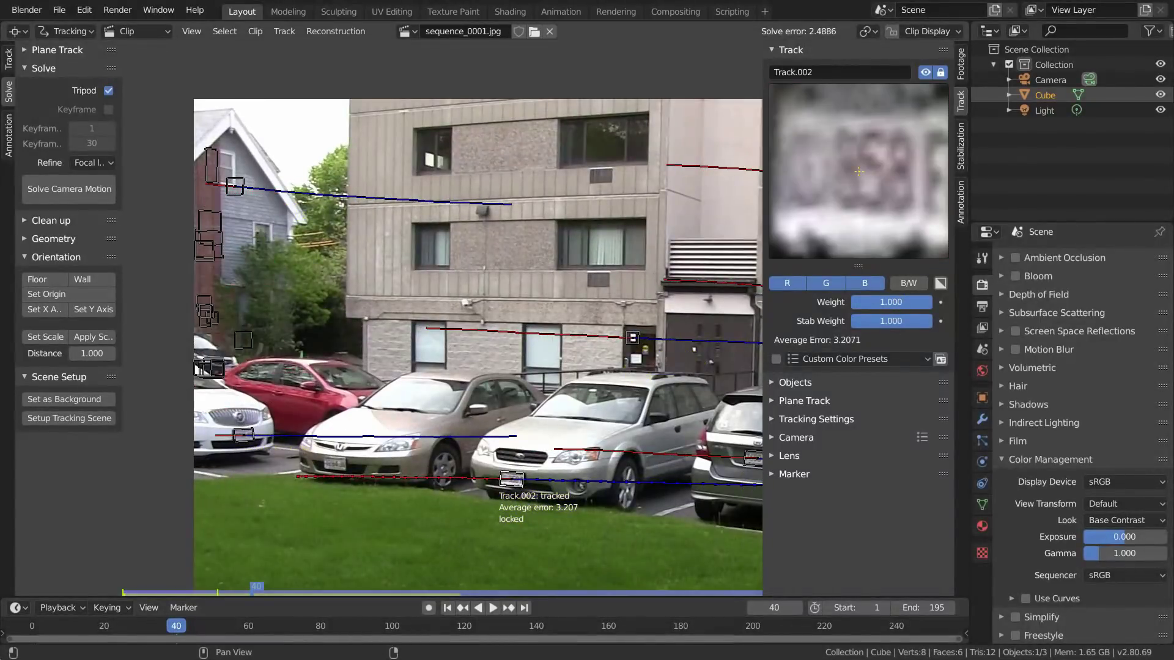
left_click(271, 453)
key("a")
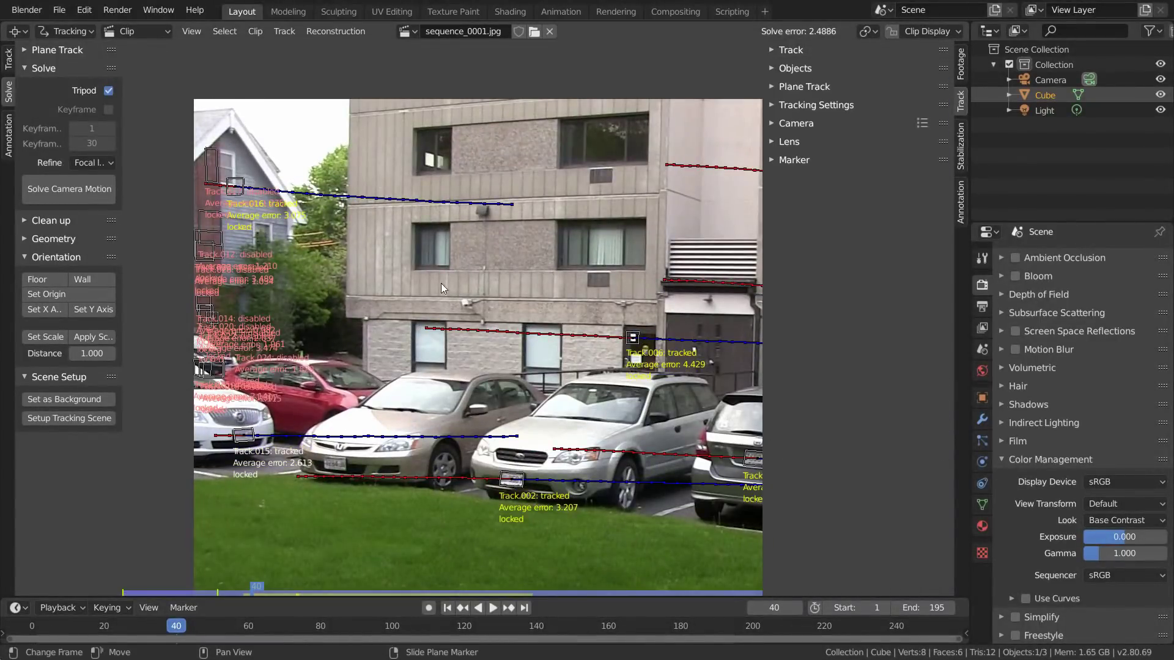
left_click(791, 50)
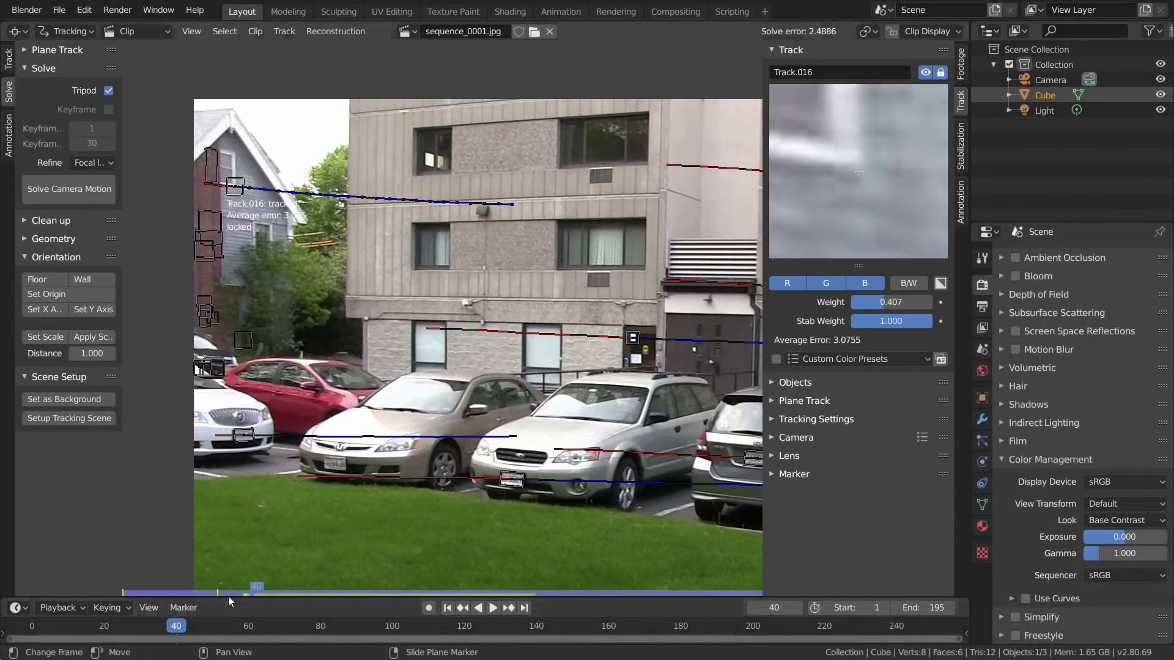
Delete Track.006 on the sign beside the double doors at frame 13 and re-solve the camera motion.
left_click_drag(192, 631, 79, 632)
key("a")
scroll(429, 347, "down", 1)
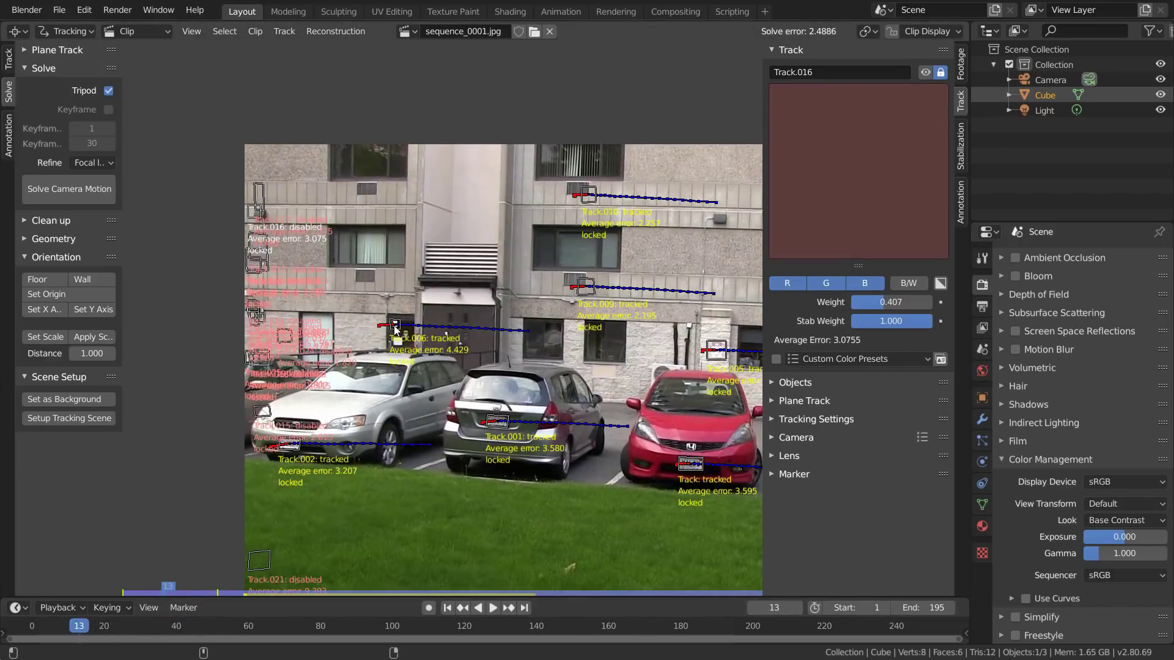
left_click(393, 325)
key("Delete")
left_click(88, 190)
Split the clip editor horizontally and show sequence_0001.jpg in Graph view in the new area.
left_click(59, 624)
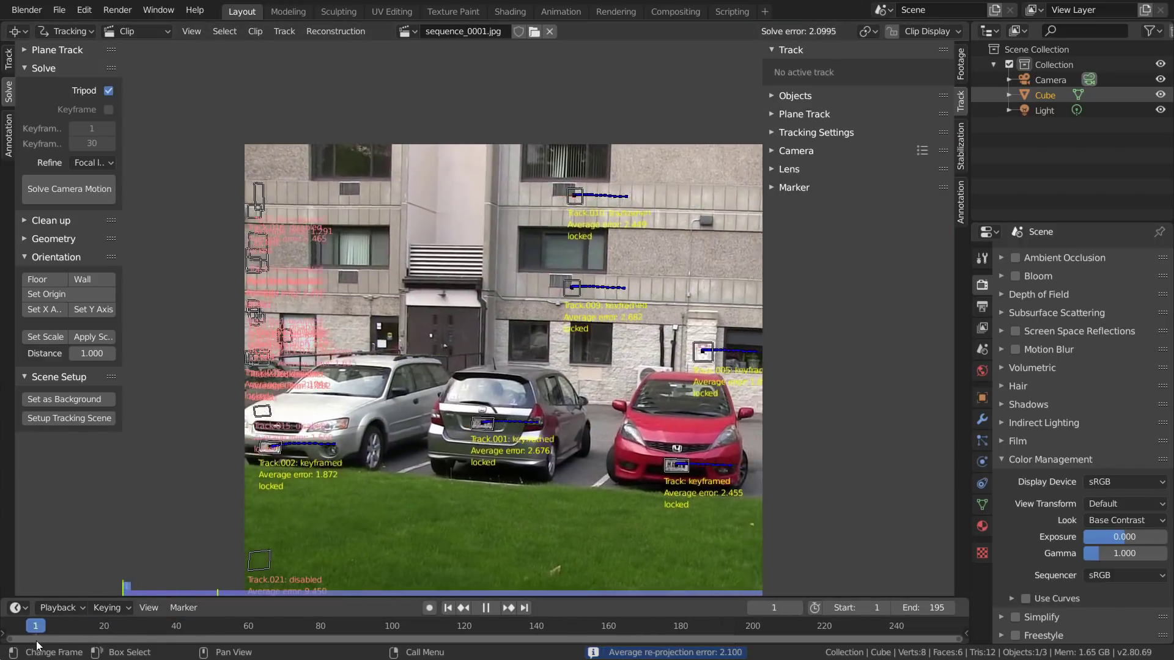
left_click_drag(59, 624, 72, 625)
middle_click_drag(640, 390, 570, 350)
scroll(569, 351, "up", 1)
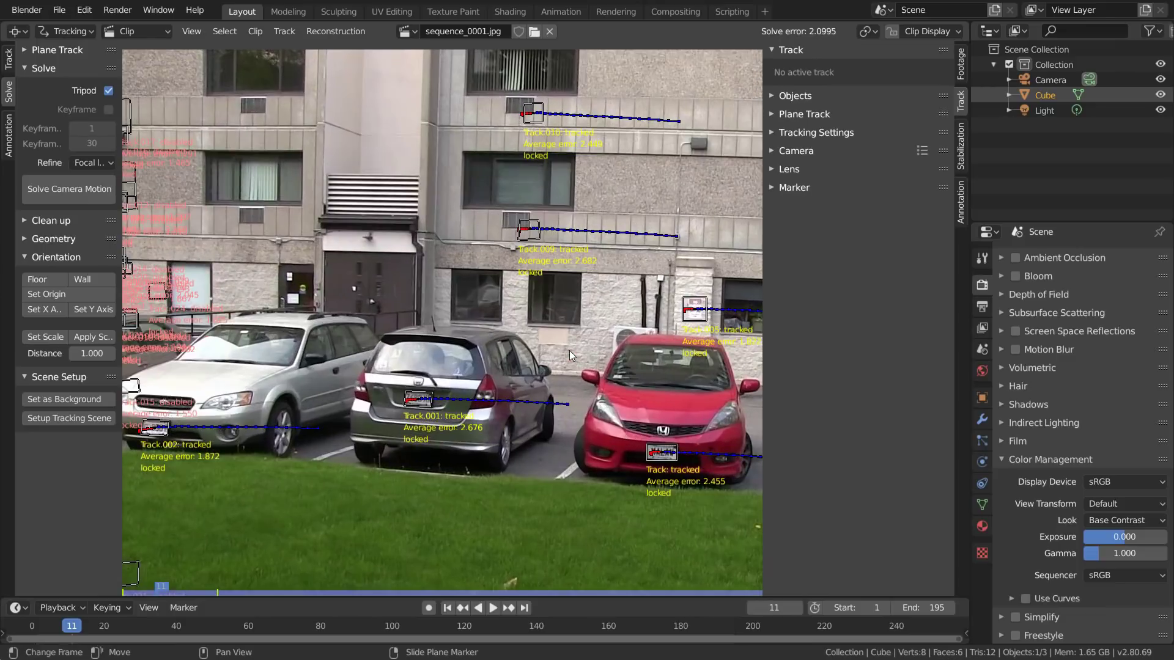
left_click_drag(183, 596, 183, 411)
left_click(22, 422)
left_click(62, 593)
left_click(428, 422)
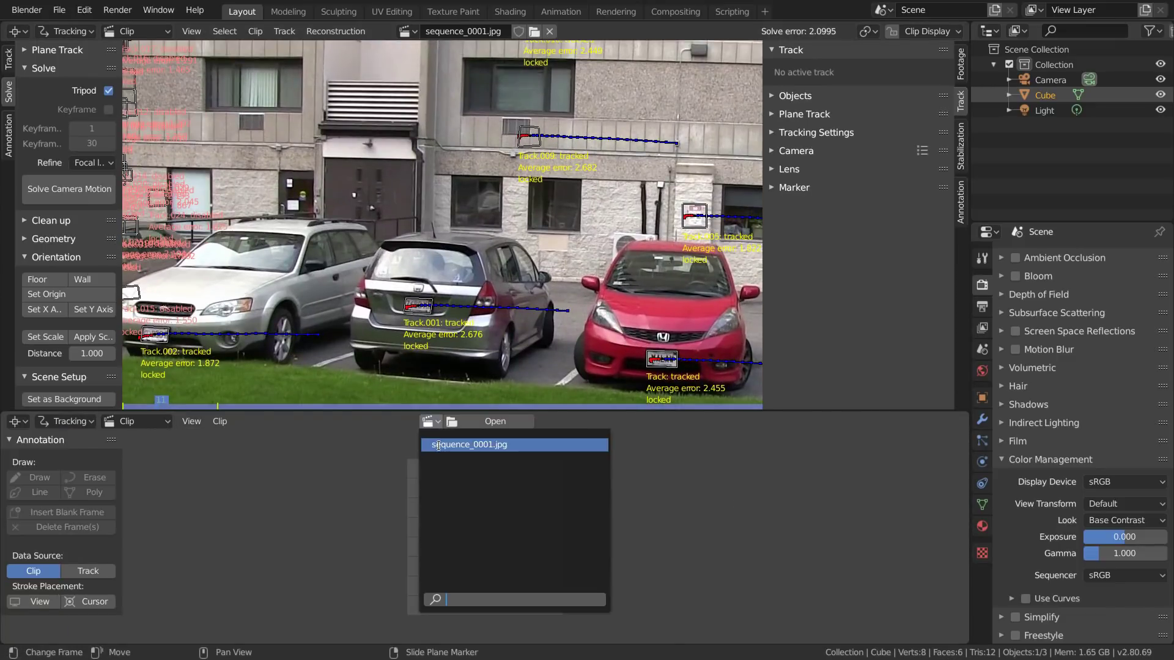
left_click(474, 451)
left_click(137, 421)
left_click(132, 449)
scroll(353, 499, "down", 1)
Clear the diverging starts of stray track curves in the graph, including Track.022's path before frame 130.
left_click_drag(964, 458, 951, 227)
scroll(438, 568, "up", 12)
middle_click_drag(438, 567, 524, 494)
left_click(524, 494)
scroll(524, 495, "up", 2)
middle_click_drag(592, 463, 570, 505)
left_click_drag(552, 443, 603, 457)
left_click(438, 422)
left_click(451, 495)
left_click_drag(519, 447, 539, 446)
left_click(720, 512)
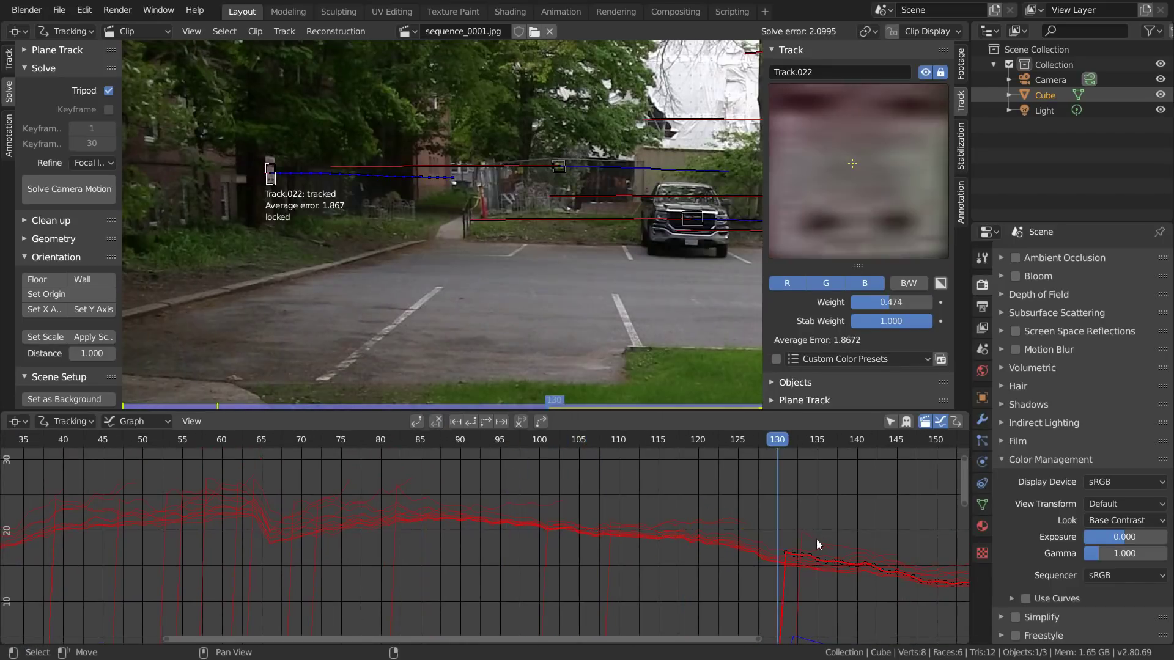
Clear the stray start of the next diverging curve and clear Track.001's path after frame 77.
left_click(816, 539)
left_click_drag(852, 446, 864, 455)
left_click(437, 423)
left_click(397, 488)
left_click_drag(373, 443, 357, 441)
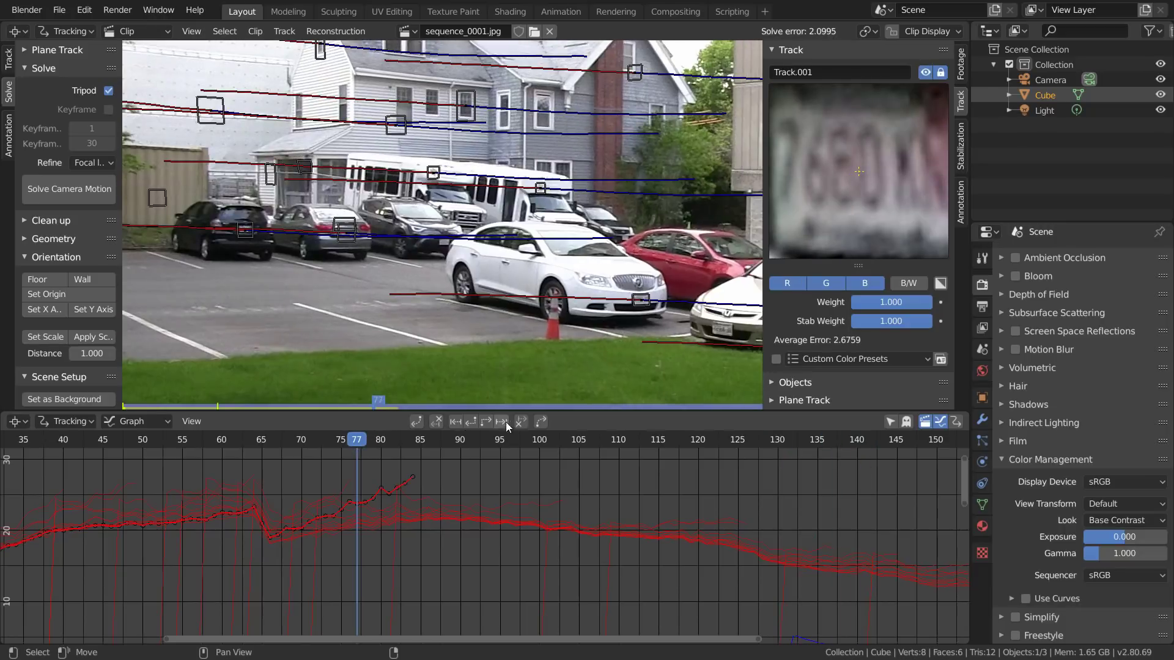
left_click(519, 422)
Clear the diverging end of another curve and clear Track.016's path after frame 117.
left_click(514, 506)
left_click(483, 445)
left_click(519, 422)
left_click(688, 521)
left_click(676, 442)
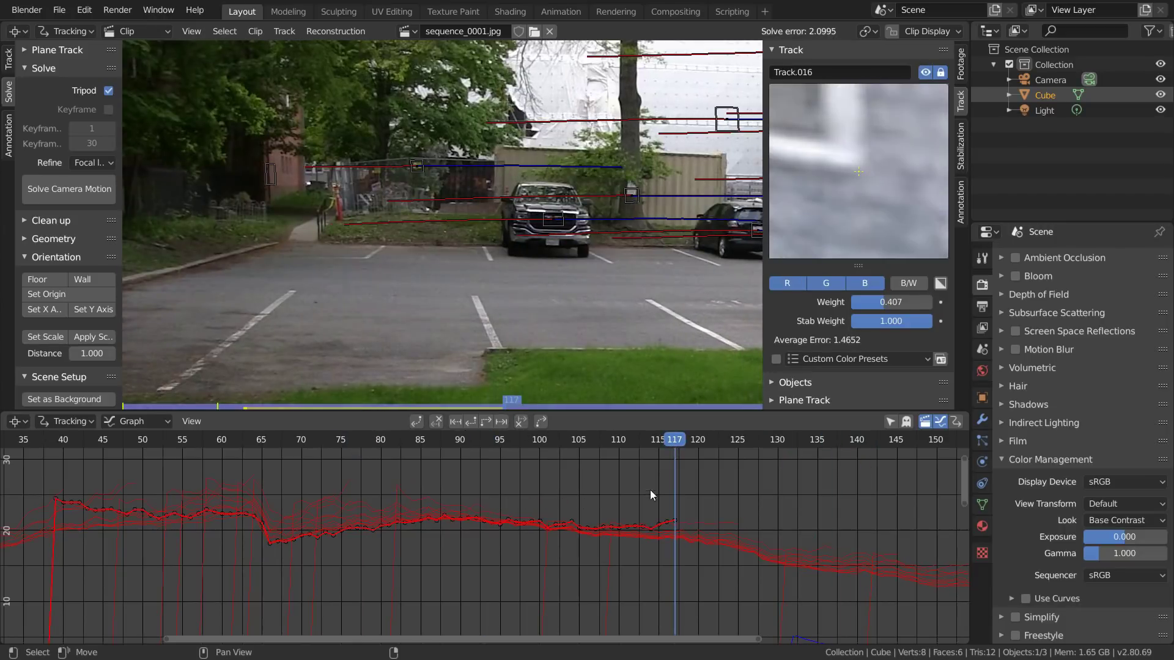
left_click(646, 513)
Clear Track.004's path after frame 33 and Track.007's path after frame 38.
middle_click_drag(245, 456, 723, 437)
left_click(519, 492)
left_click(486, 445)
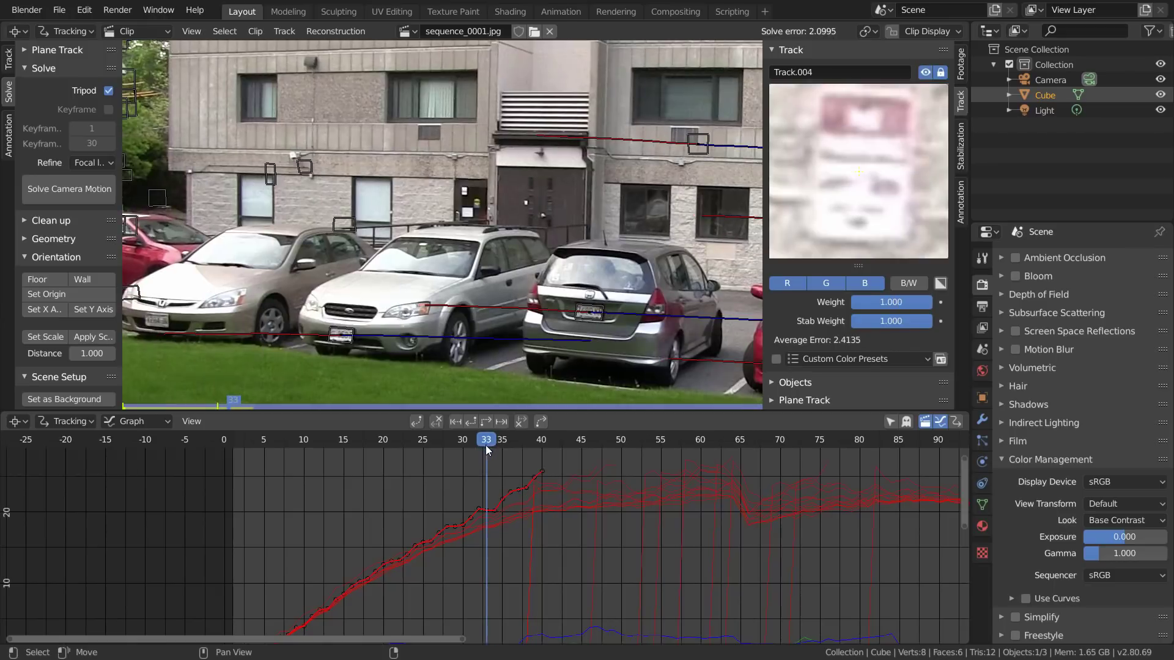
left_click(585, 478)
left_click_drag(545, 447, 526, 443)
left_click(563, 478)
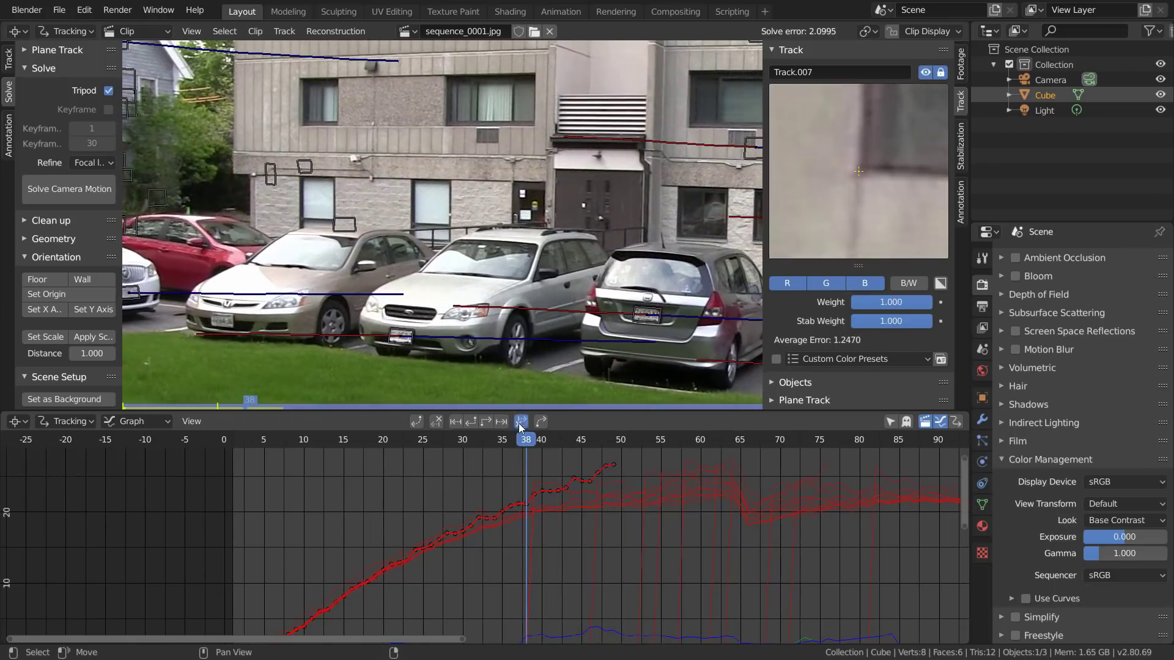
left_click(521, 422)
Trim the next diverging curve ends, clearing Track.009's path after frame 73.
middle_click_drag(724, 474, 574, 532)
left_click(574, 531)
left_click(726, 524)
left_click_drag(790, 451, 772, 448)
left_click(680, 551)
left_click_drag(674, 443, 654, 455)
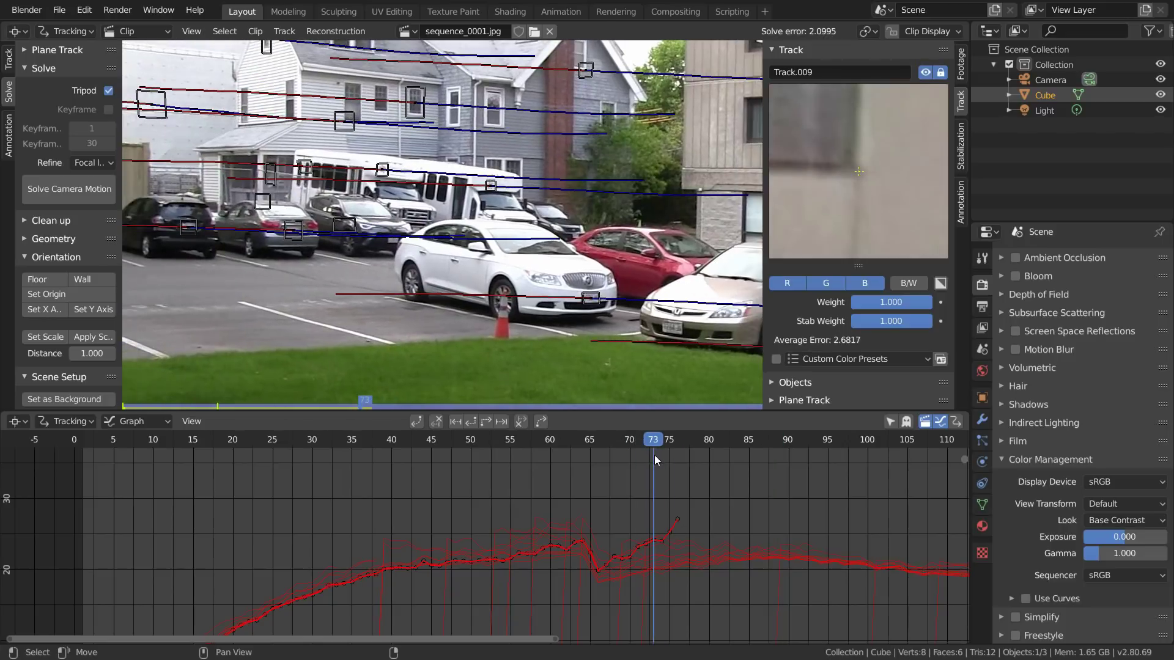
Check the remaining curves, clear Track.017's path after frame 159 and re-solve the camera motion.
left_click(400, 527)
left_click_drag(405, 448, 414, 446)
scroll(867, 515, "down", 2)
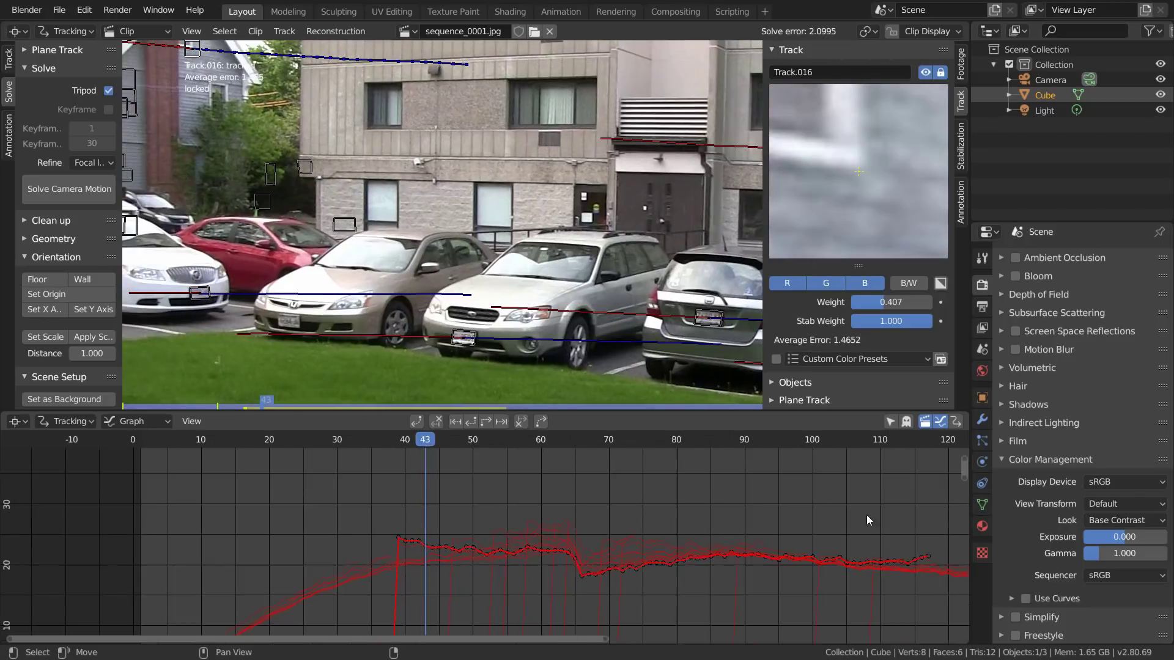
middle_click_drag(867, 515, 496, 453)
left_click(648, 526)
left_click_drag(655, 447, 665, 446)
middle_click_drag(814, 519, 660, 483)
left_click(675, 506)
scroll(691, 483, "up", 2)
left_click(710, 445)
left_click(86, 188)
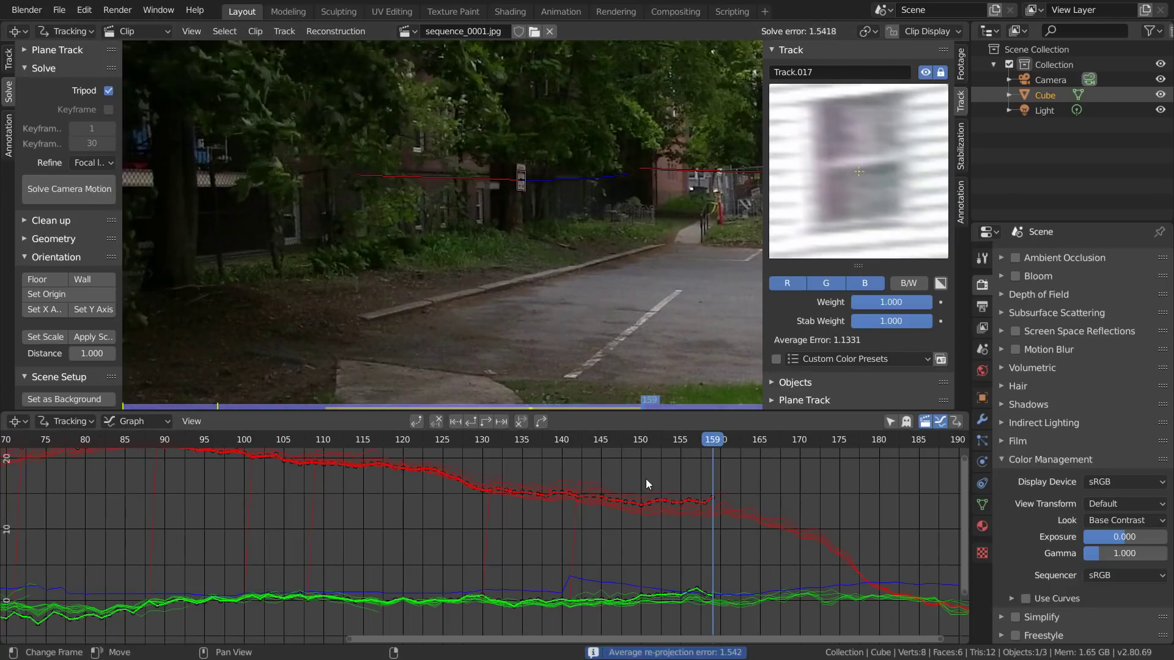
Clear Track.015's path after frame 113 and Track.013's path after frame 128.
scroll(475, 460, "left", 3, "ctrl")
left_click(466, 448)
scroll(477, 492, "up", 4)
left_click(464, 484)
scroll(459, 477, "up", 4)
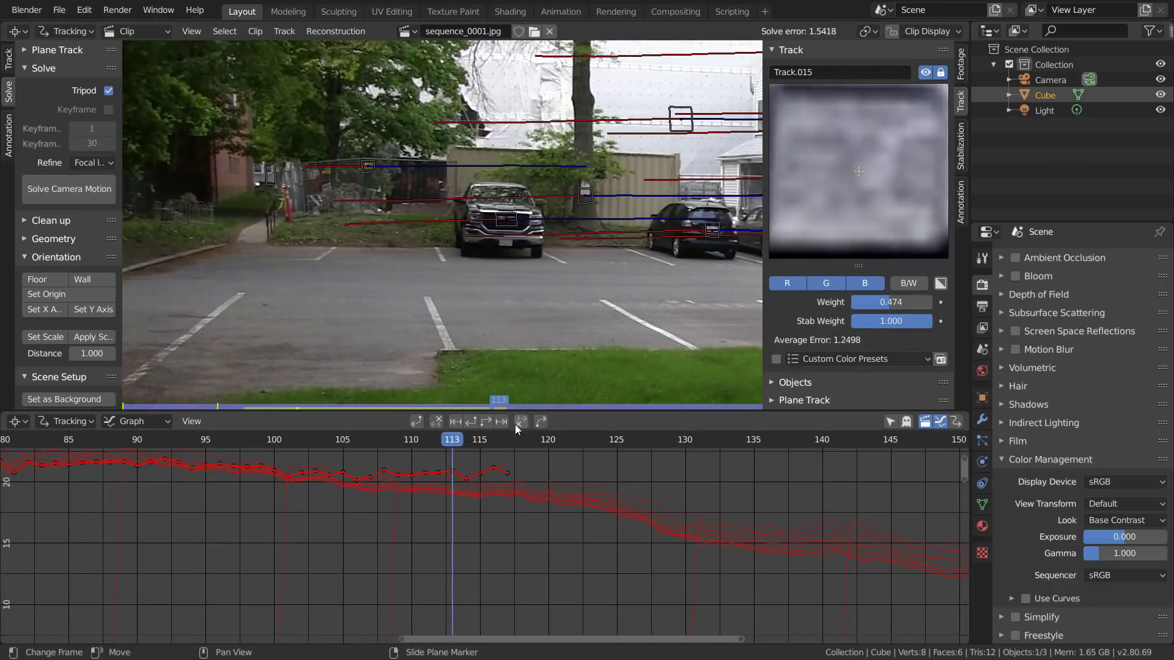
middle_click_drag(486, 470, 507, 534)
left_click(506, 538)
scroll(611, 544, "down", 2)
left_click(663, 441)
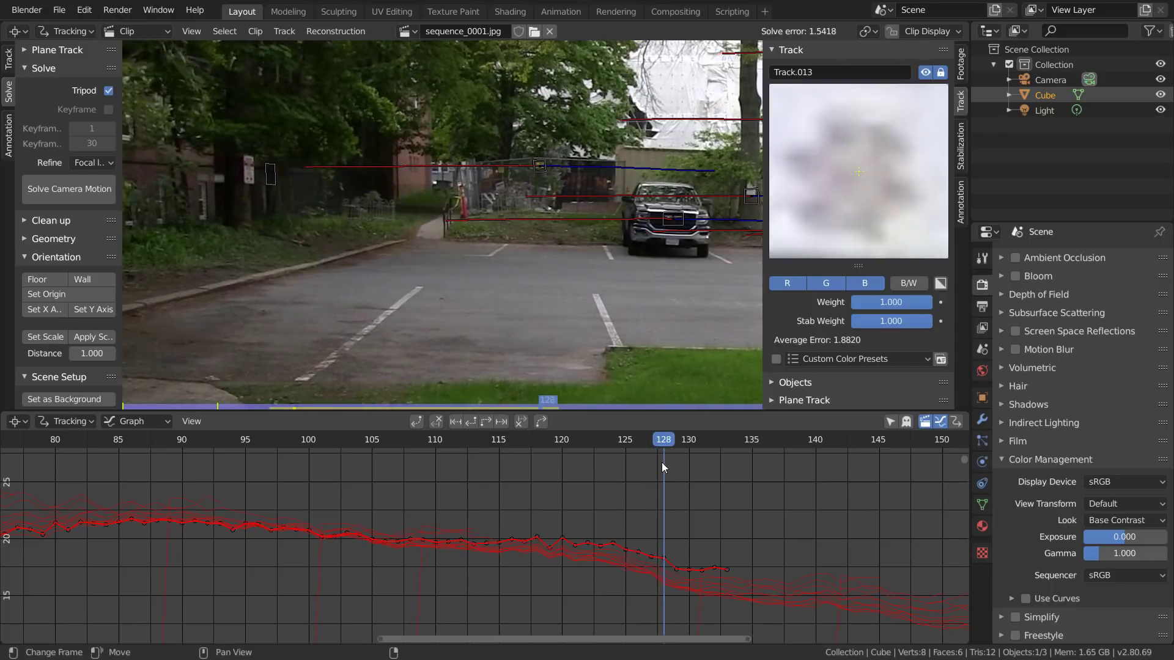
Clear the path of the track named Track after frame 59 and Track.002's path after frame 91.
scroll(661, 552, "left", 4, "ctrl")
left_click(321, 481)
left_click(282, 451)
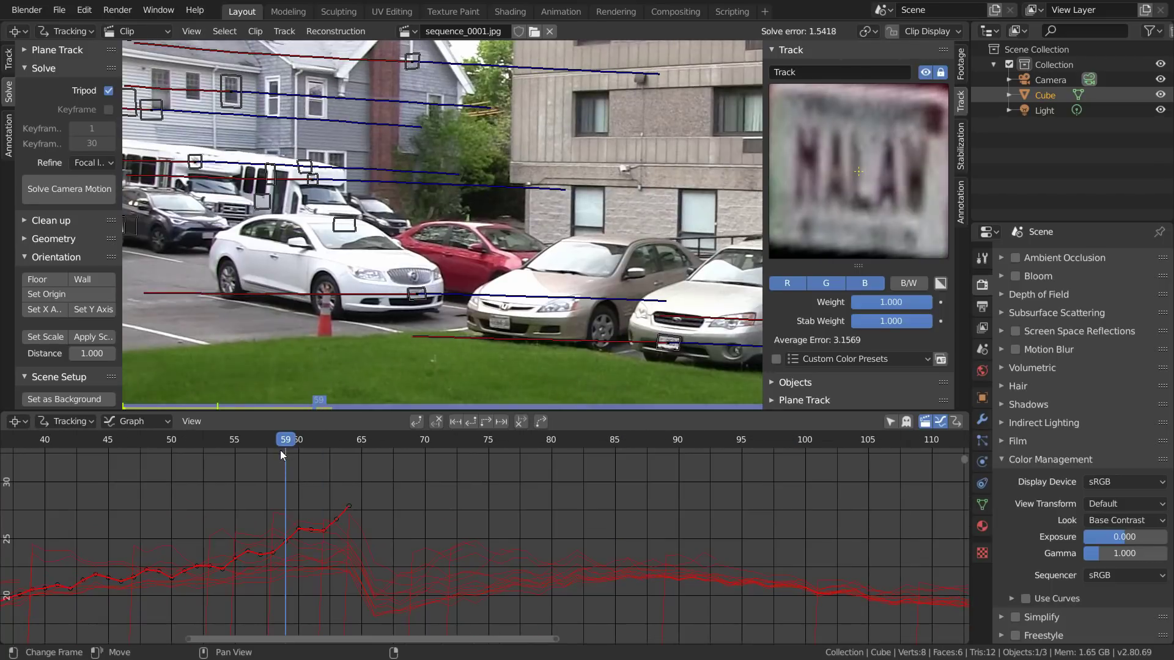
left_click(678, 550)
left_click(689, 442)
left_click(520, 422)
Clear the paths of Track.015 and Track.016 before frame 44 and re-solve the camera motion.
middle_click_drag(331, 547, 699, 496)
scroll(699, 495, "down", 3)
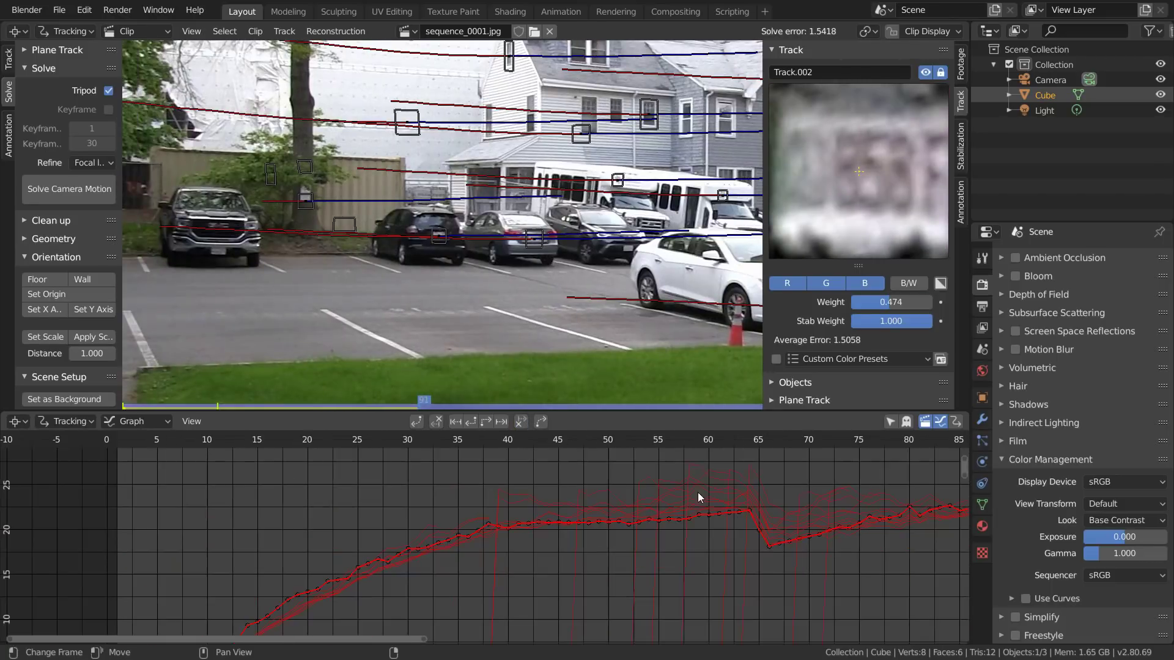
left_click(420, 533)
left_click(417, 439)
scroll(460, 527, "up", 2)
left_click(554, 475)
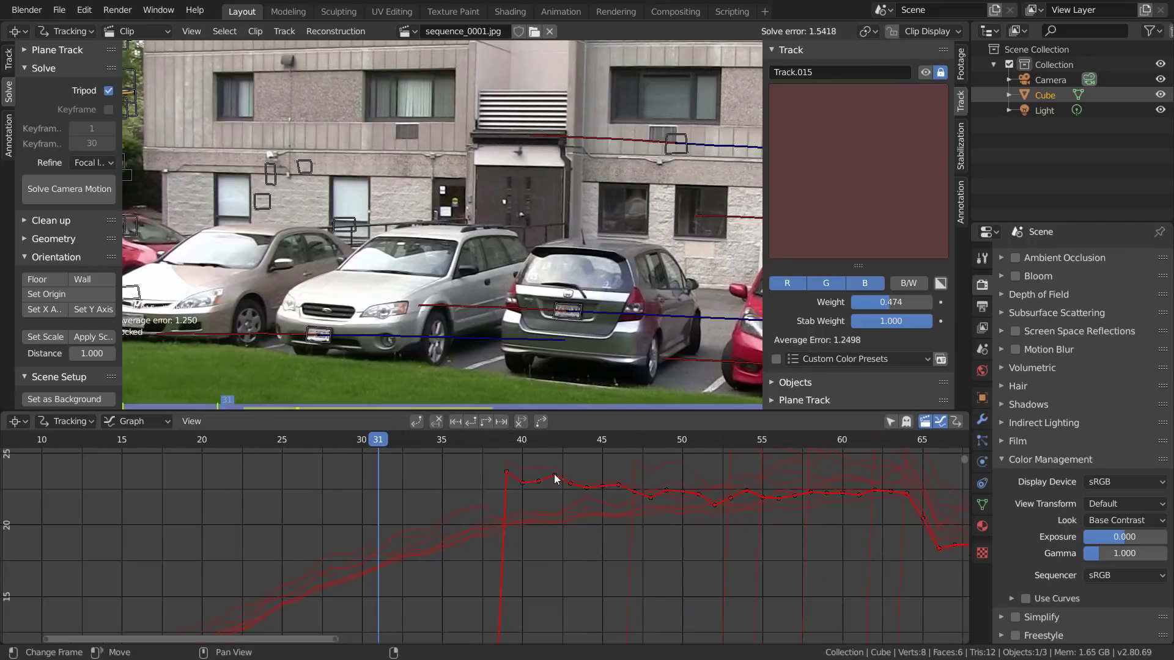
scroll(550, 459, "down", 1)
left_click(563, 444)
left_click(436, 422)
left_click(578, 496)
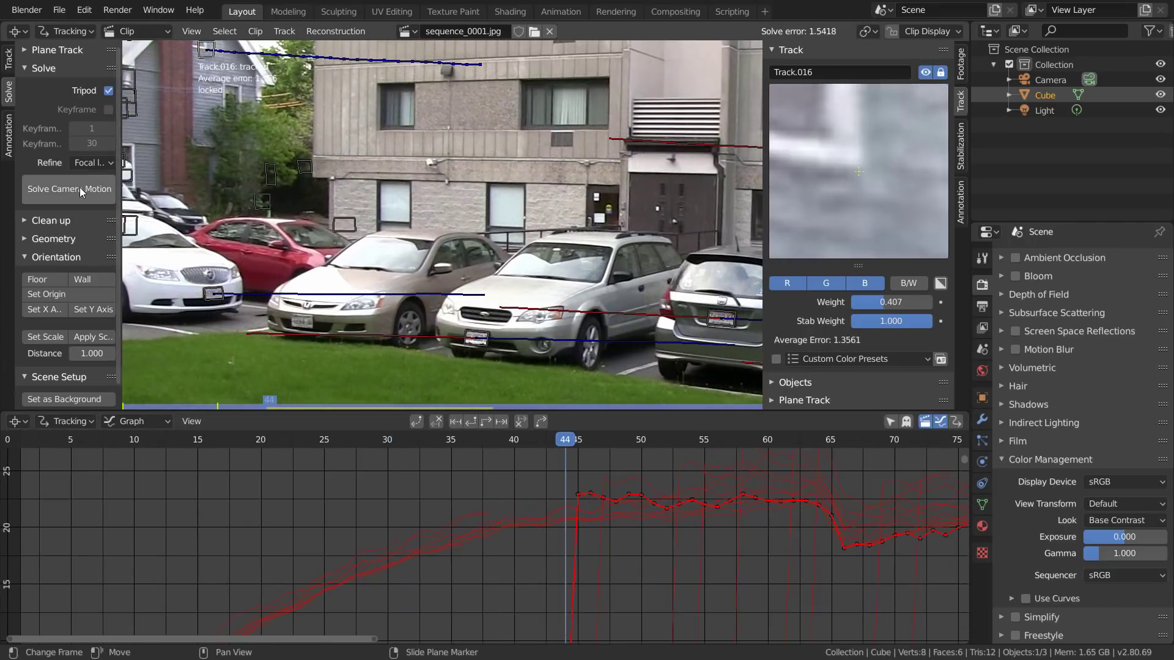
left_click(80, 188)
Clear Track.017's path before frame 70 and Track.012's path before frame 56.
scroll(444, 523, "down", 1)
middle_click_drag(783, 492, 605, 516)
left_click(634, 530)
left_click(626, 448)
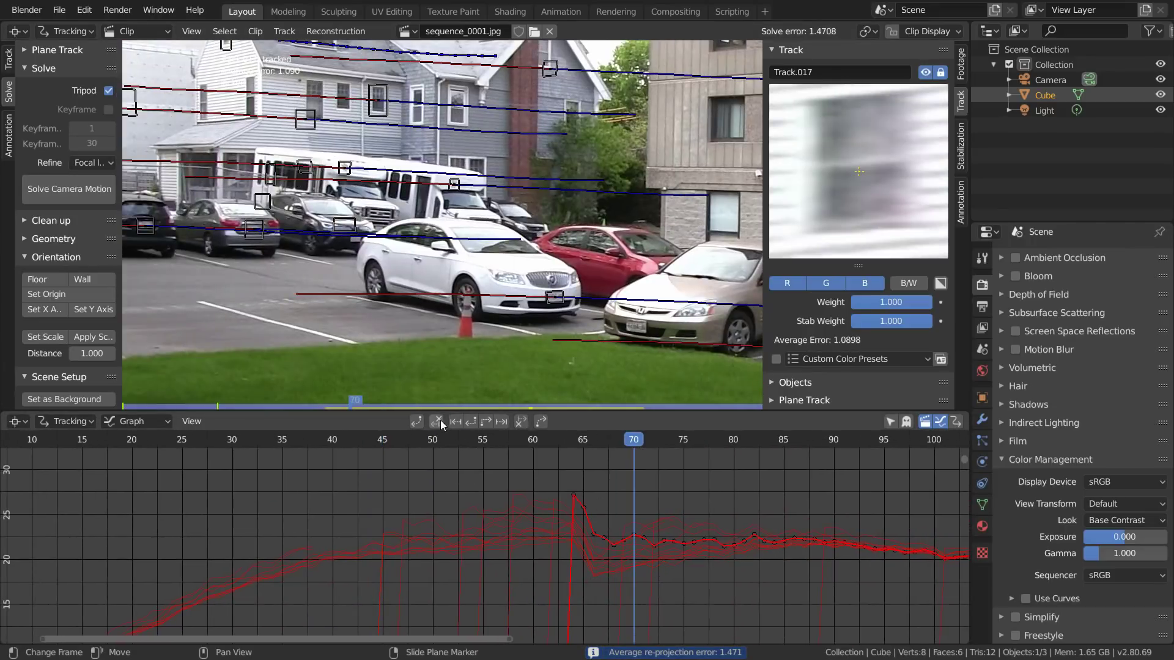
left_click(437, 421)
scroll(585, 512, "up", 3)
scroll(585, 512, "up", 3)
left_click(468, 491)
left_click(499, 445)
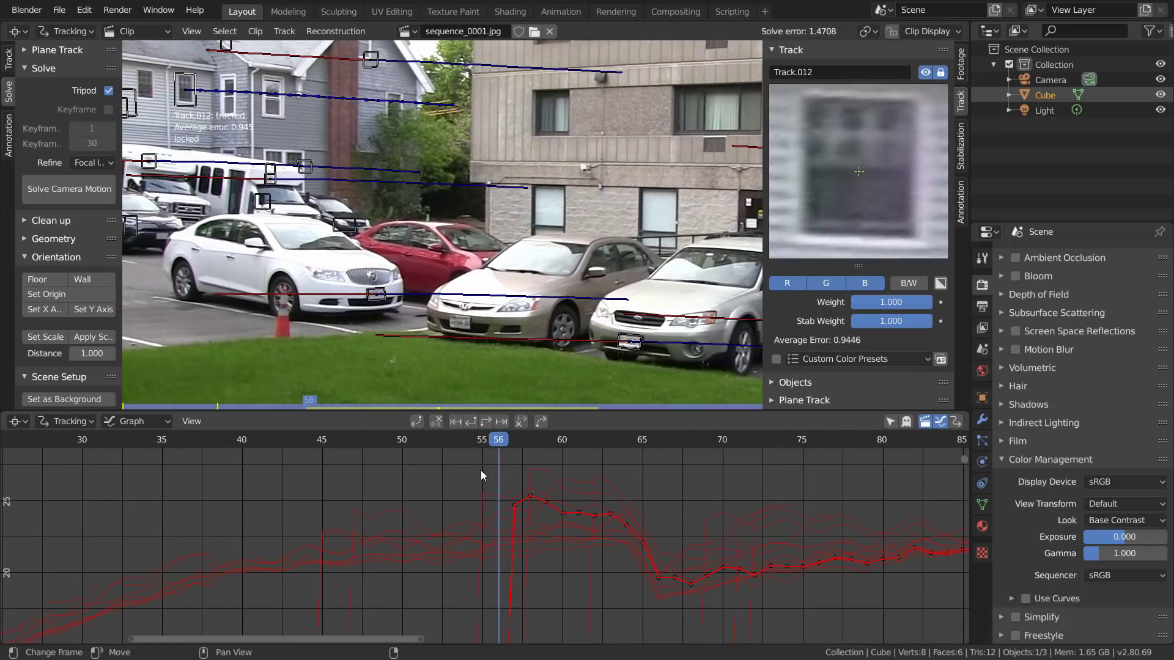
Clear Track.013's path before frame 52 and Track.024's path before frame 92, and re-solve the camera motion.
left_click(453, 519)
left_click(432, 444)
left_click(436, 421)
middle_click_drag(682, 528, 391, 538)
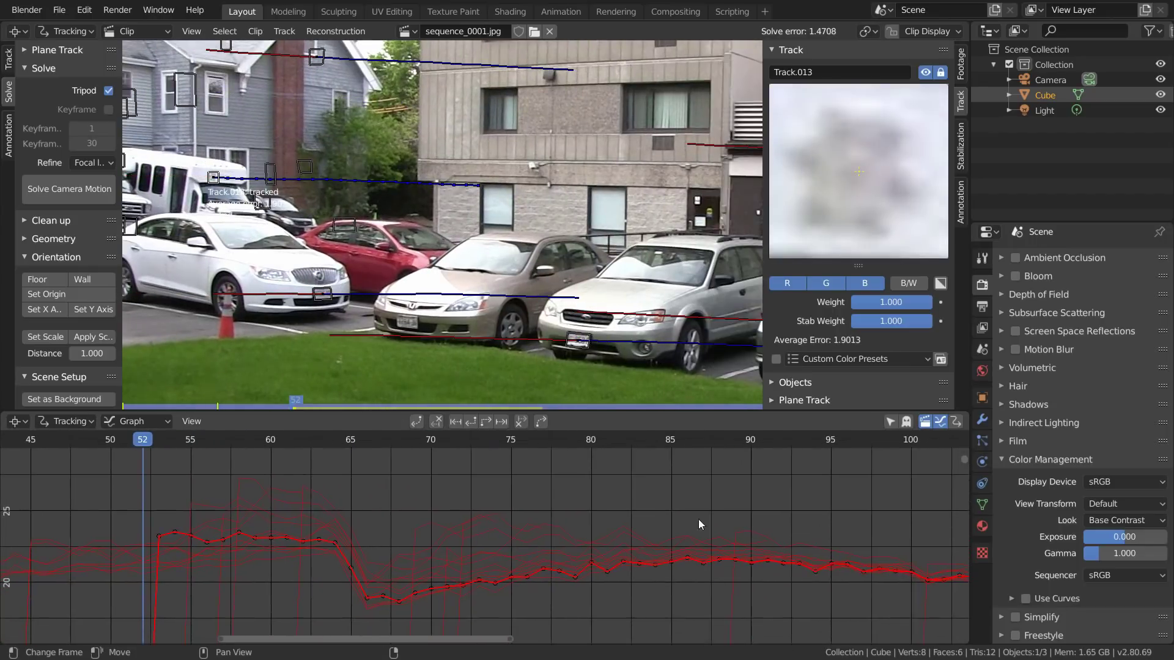
left_click(736, 531)
middle_click_drag(795, 482, 686, 459)
left_click(674, 440)
left_click(435, 422)
left_click(36, 189)
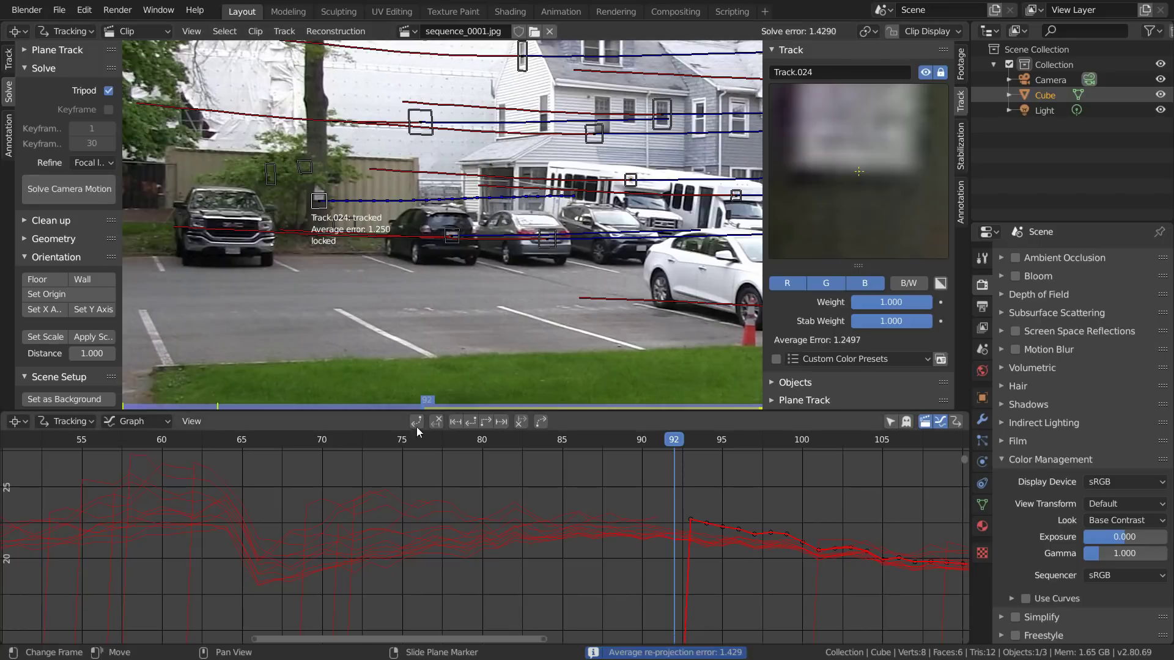
Shrink the graph area to enlarge the clip view and return to frame 1.
scroll(515, 485, "down", 7)
middle_click_drag(227, 543, 533, 497)
key("a")
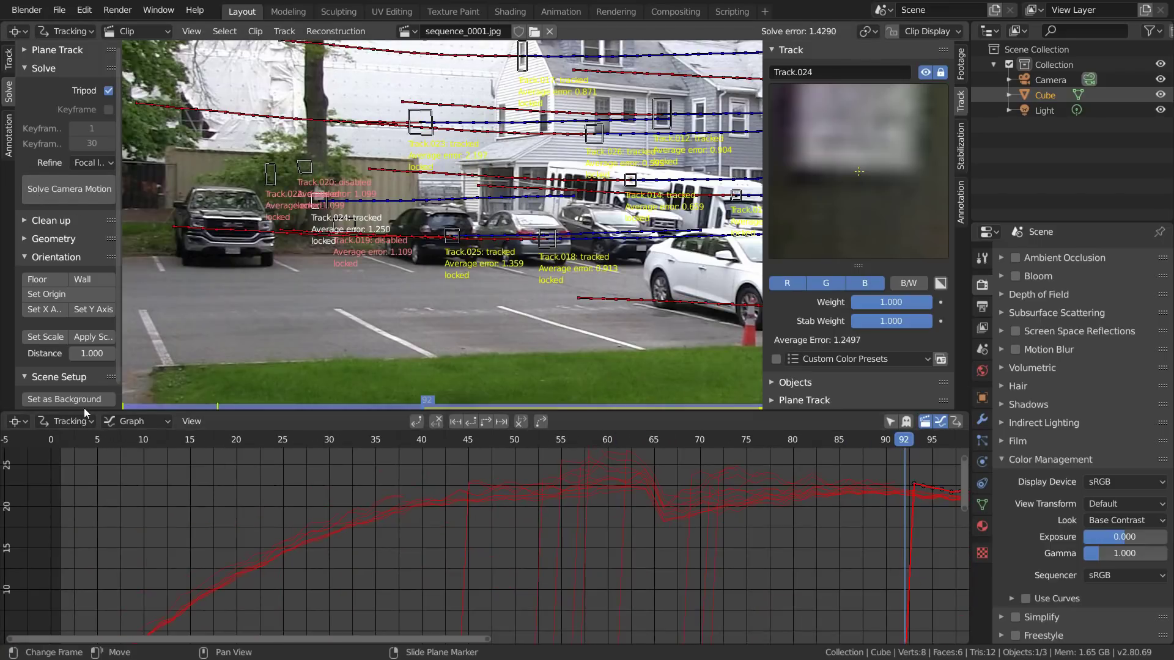
left_click_drag(84, 410, 89, 554)
key("shift+Left")
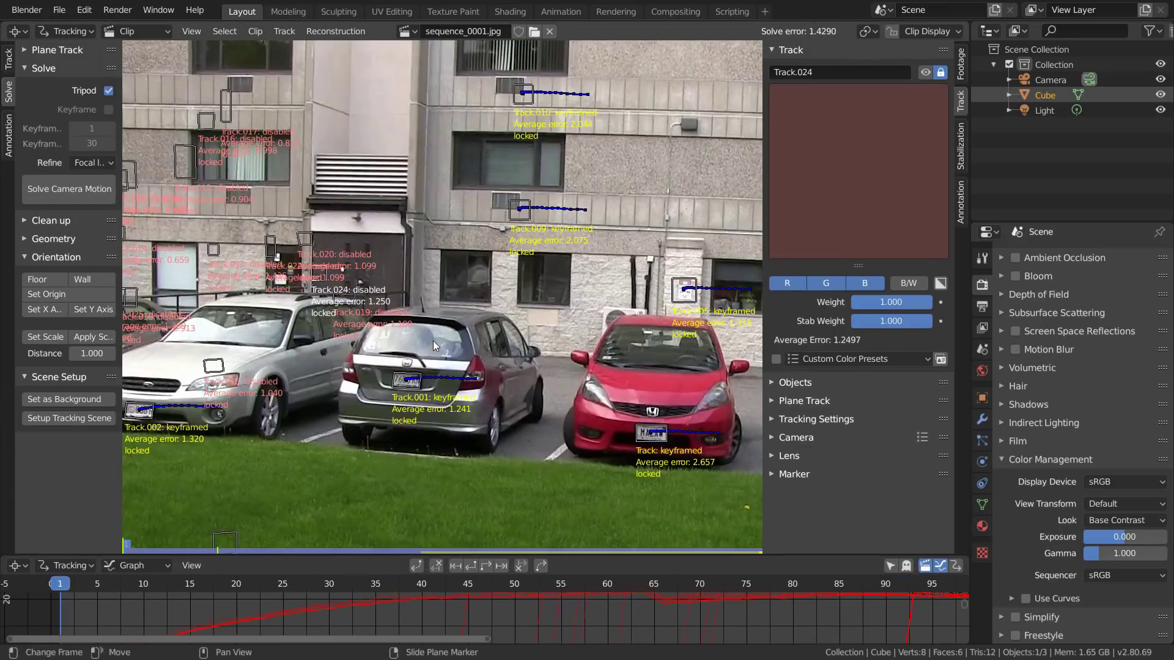
Lower the weights of the red car's licence-plate track, Track.009 (to 0.481) and Track.010 (to 0.600).
left_click(663, 428)
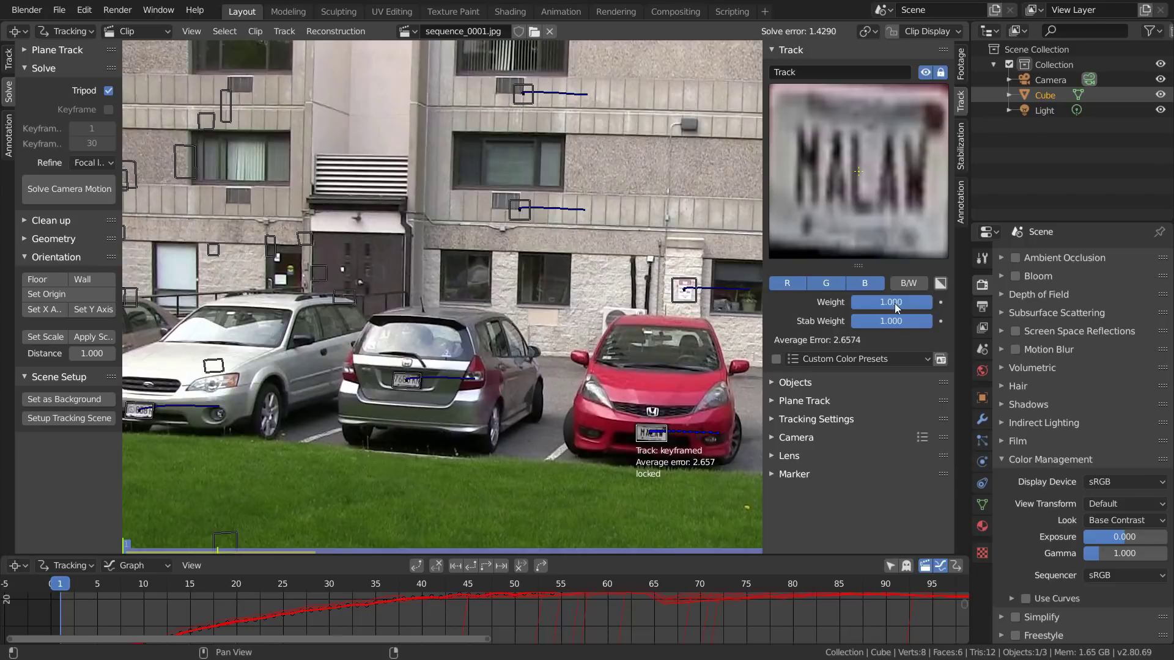
left_click(516, 225)
middle_click_drag(317, 386, 459, 391)
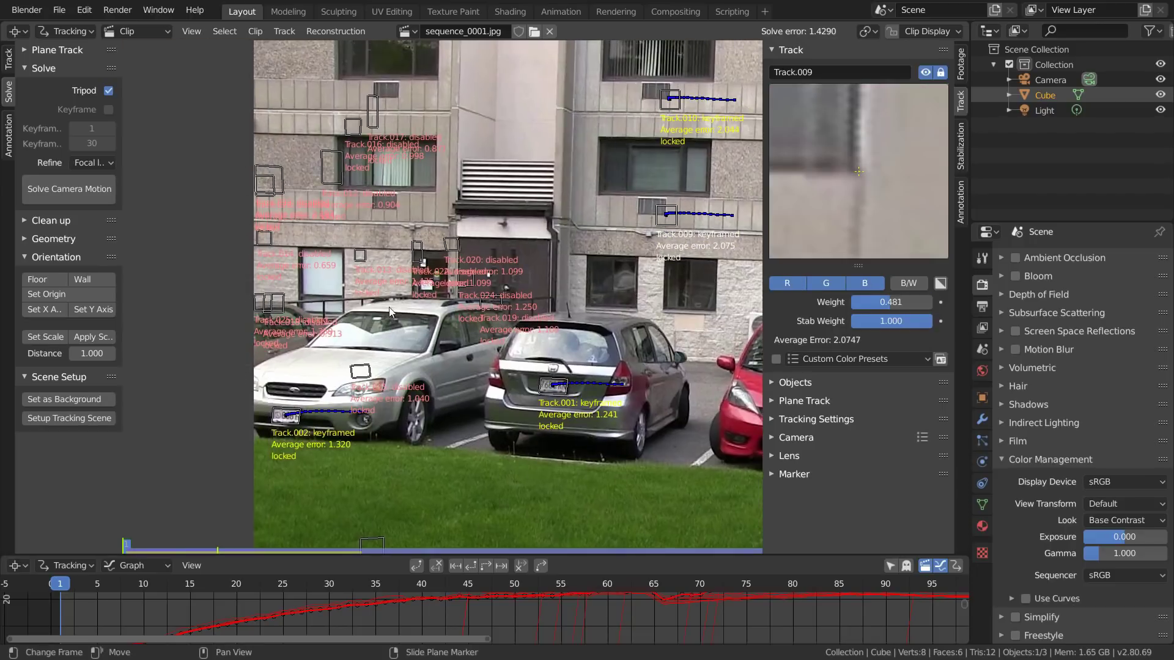
left_click(671, 99)
left_click_drag(923, 302, 899, 302)
Set the weights of Track.023 to 0.570 and Track.025 to 0.563, re-solving the camera motion between them.
left_click_drag(70, 590, 607, 489)
scroll(437, 306, "up", 2)
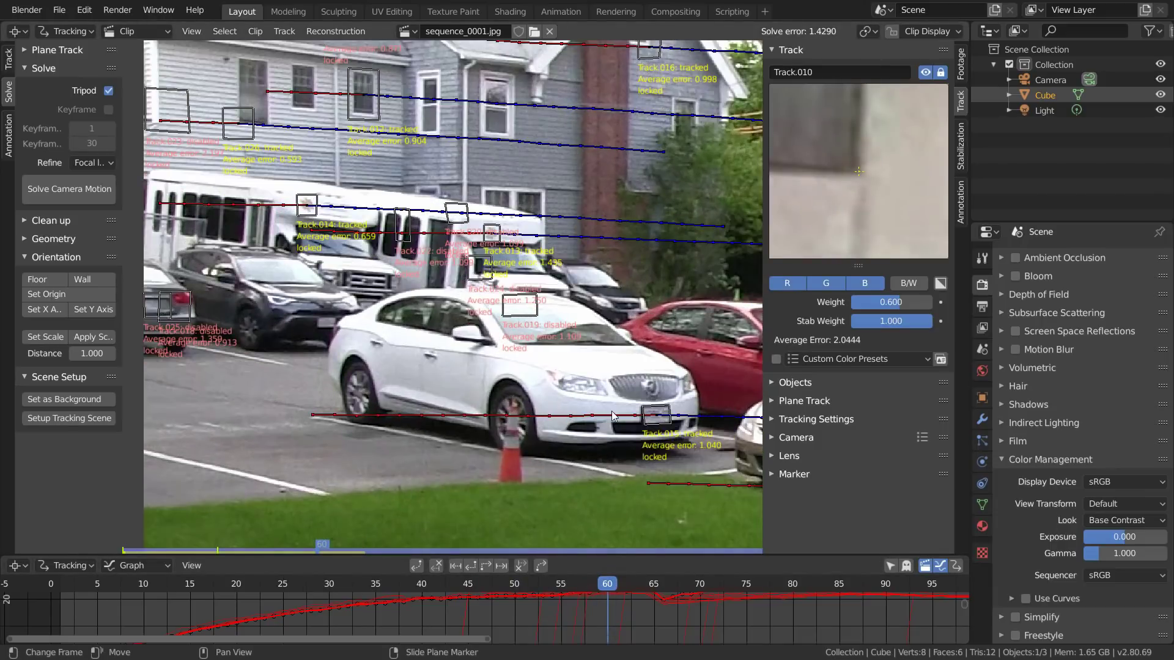
left_click_drag(610, 586, 784, 554)
left_click(336, 153)
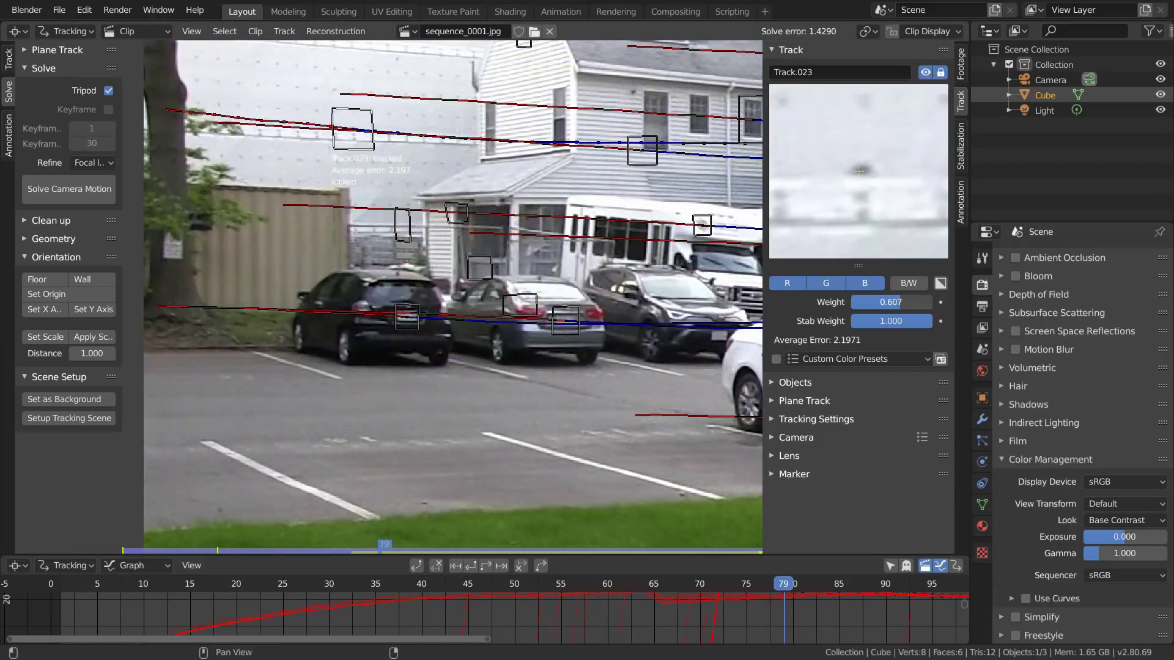
left_click(89, 193)
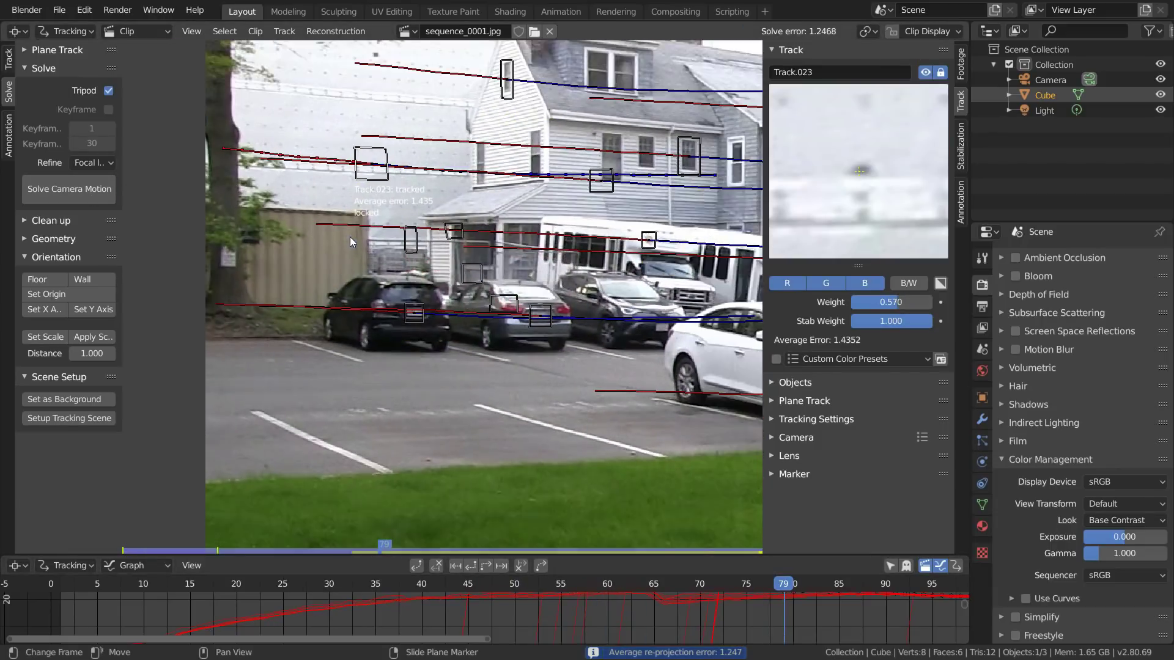
left_click(414, 318)
left_click_drag(929, 302, 897, 302)
At frame 97, delete the disabled track over the foreground grass and re-solve the camera motion.
left_click_drag(795, 584, 951, 581)
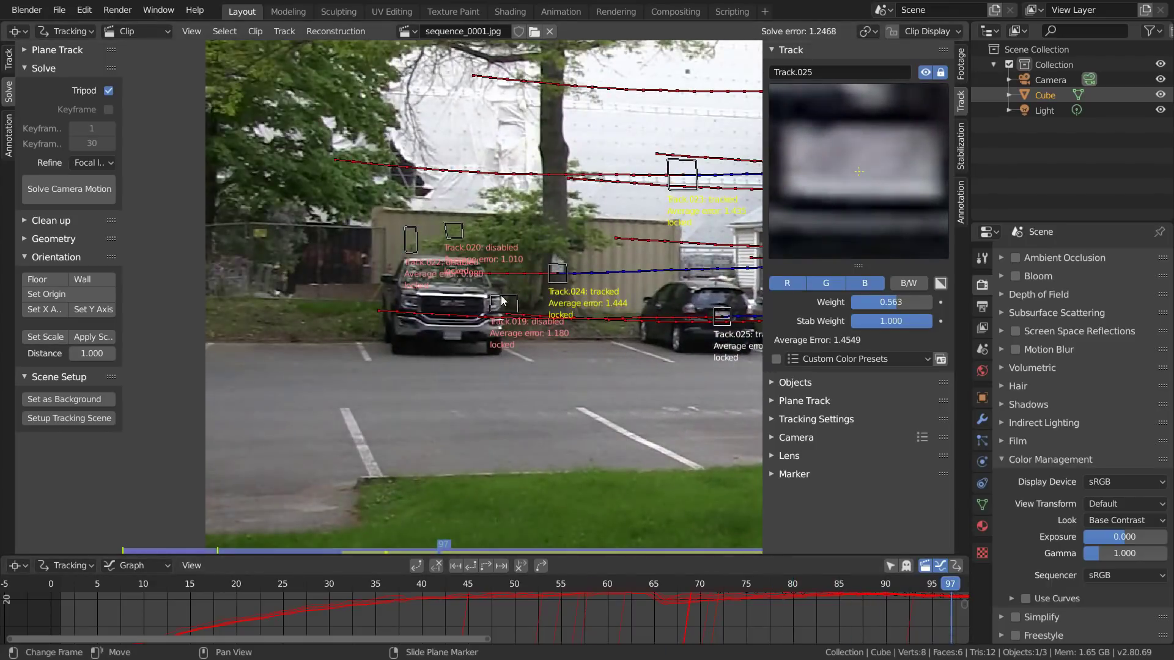
scroll(413, 354, "down", 2)
left_click(409, 464)
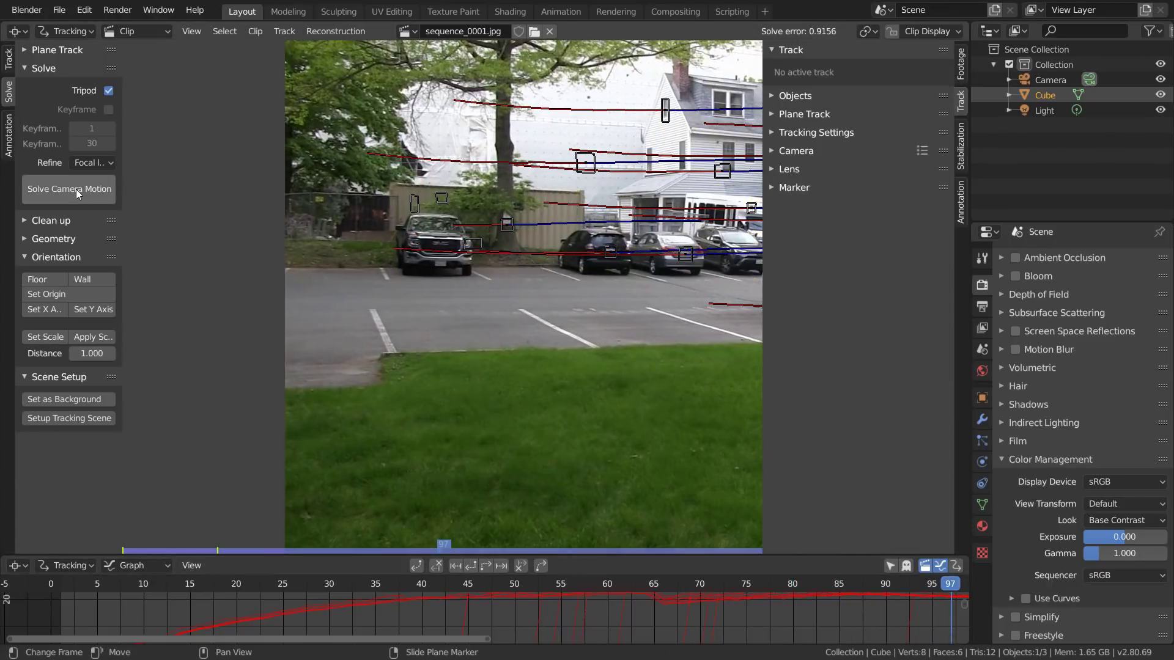